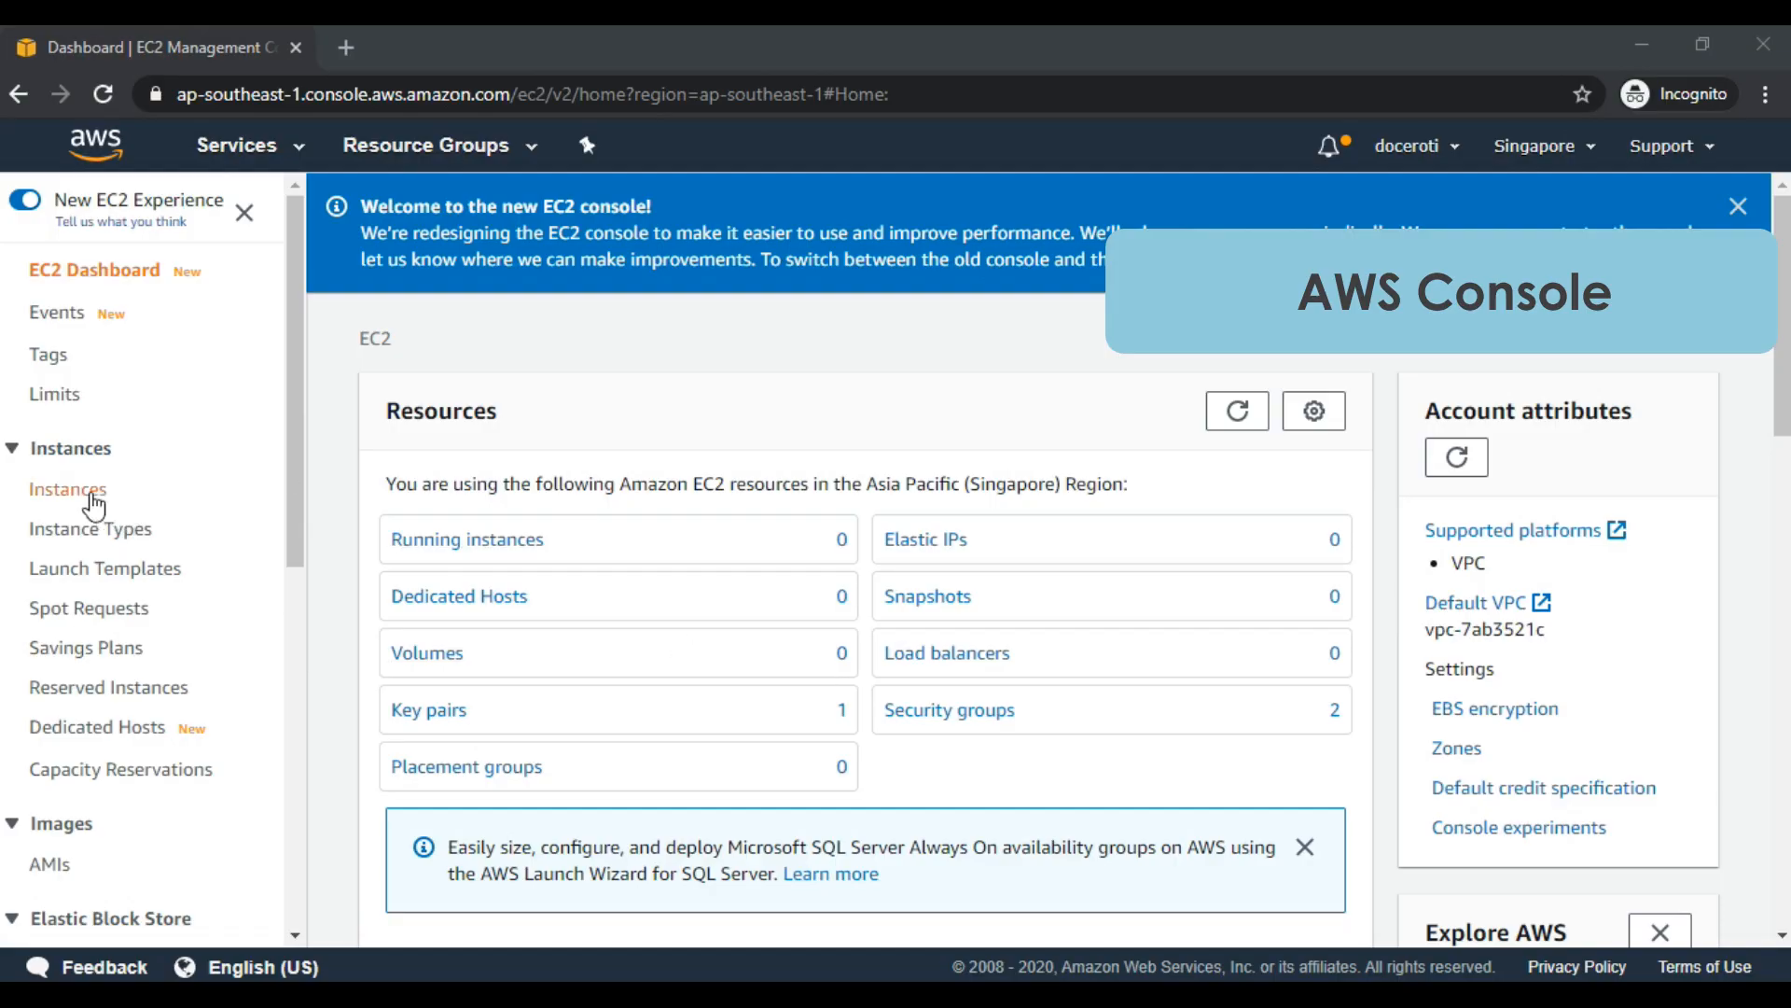
Start launching a new EC2 instance from the Instances page and select the free-tier t2.micro instance type.
left_click(91, 496)
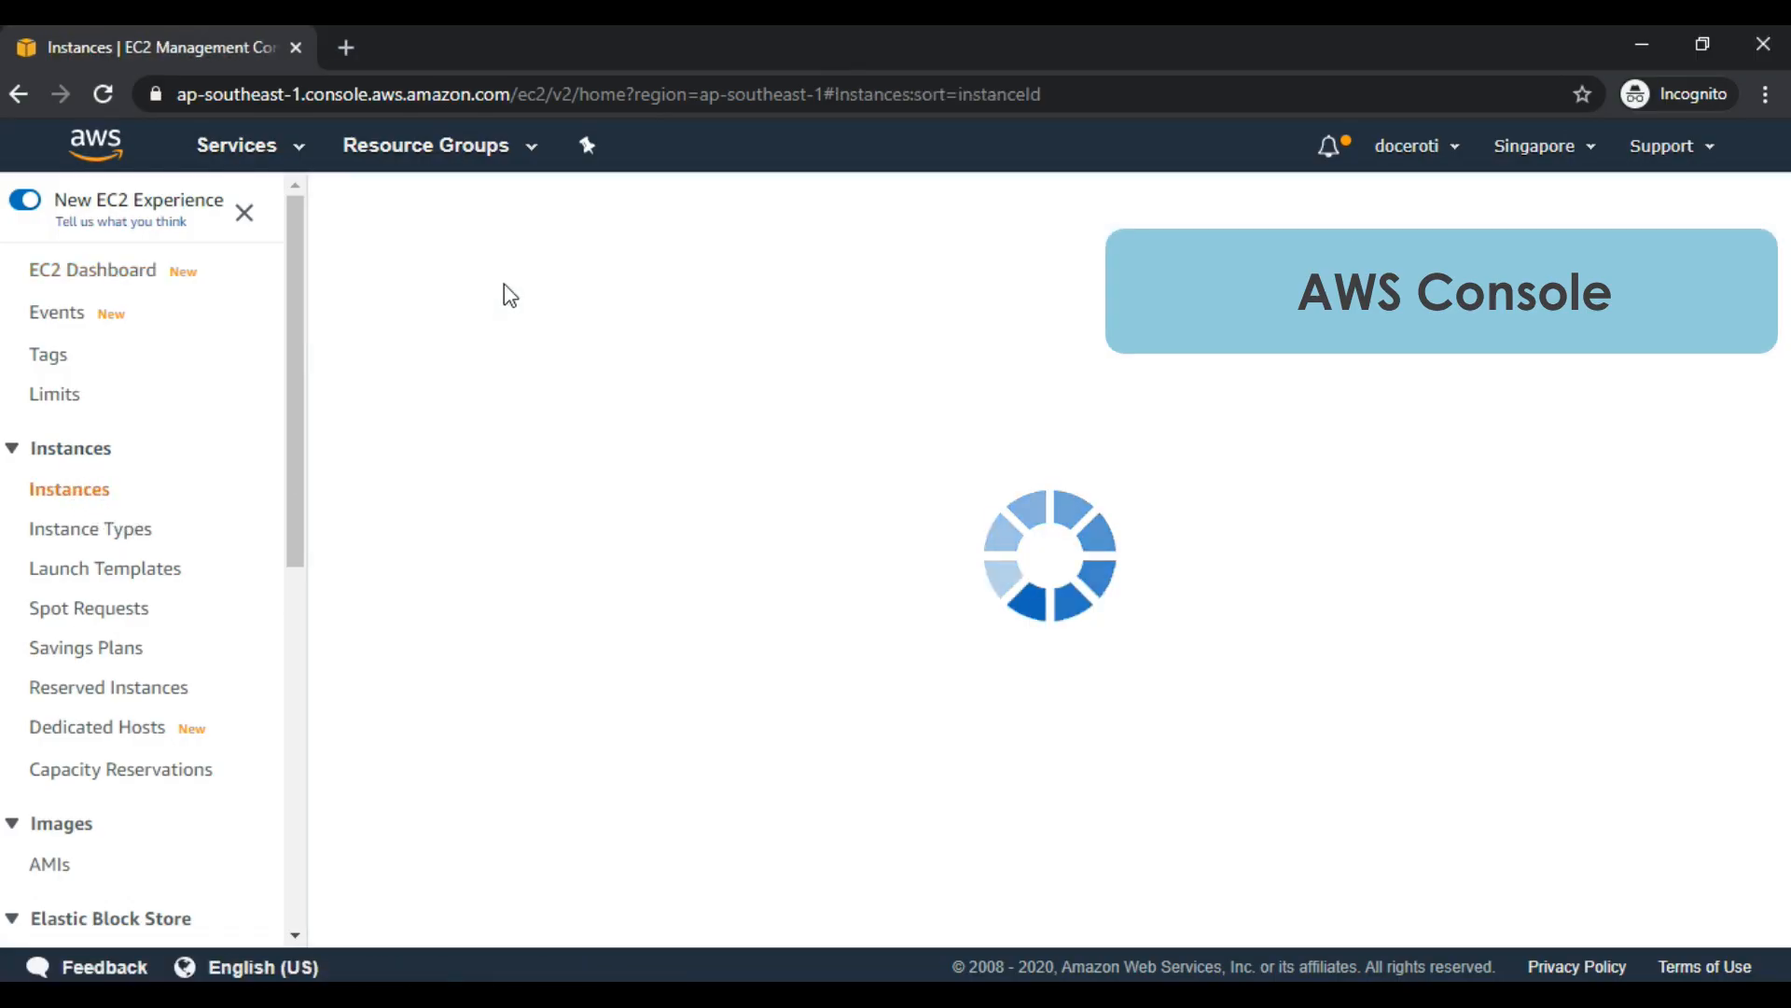
left_click(381, 215)
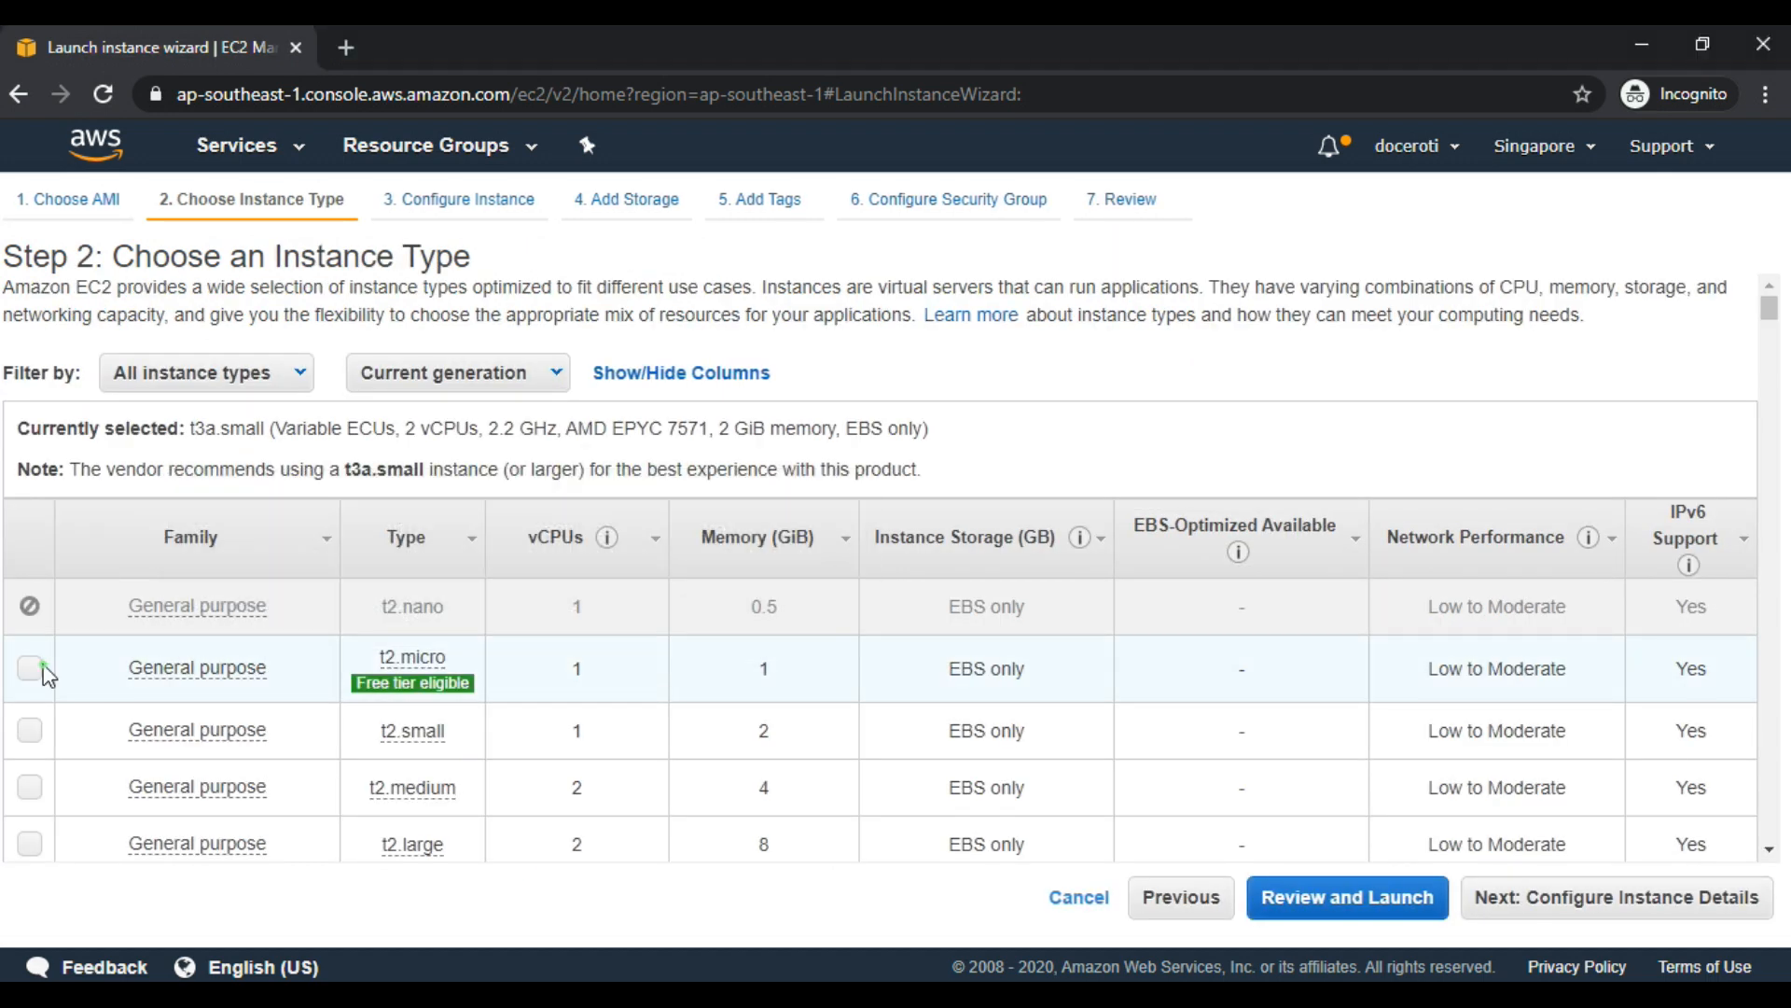
left_click(32, 669)
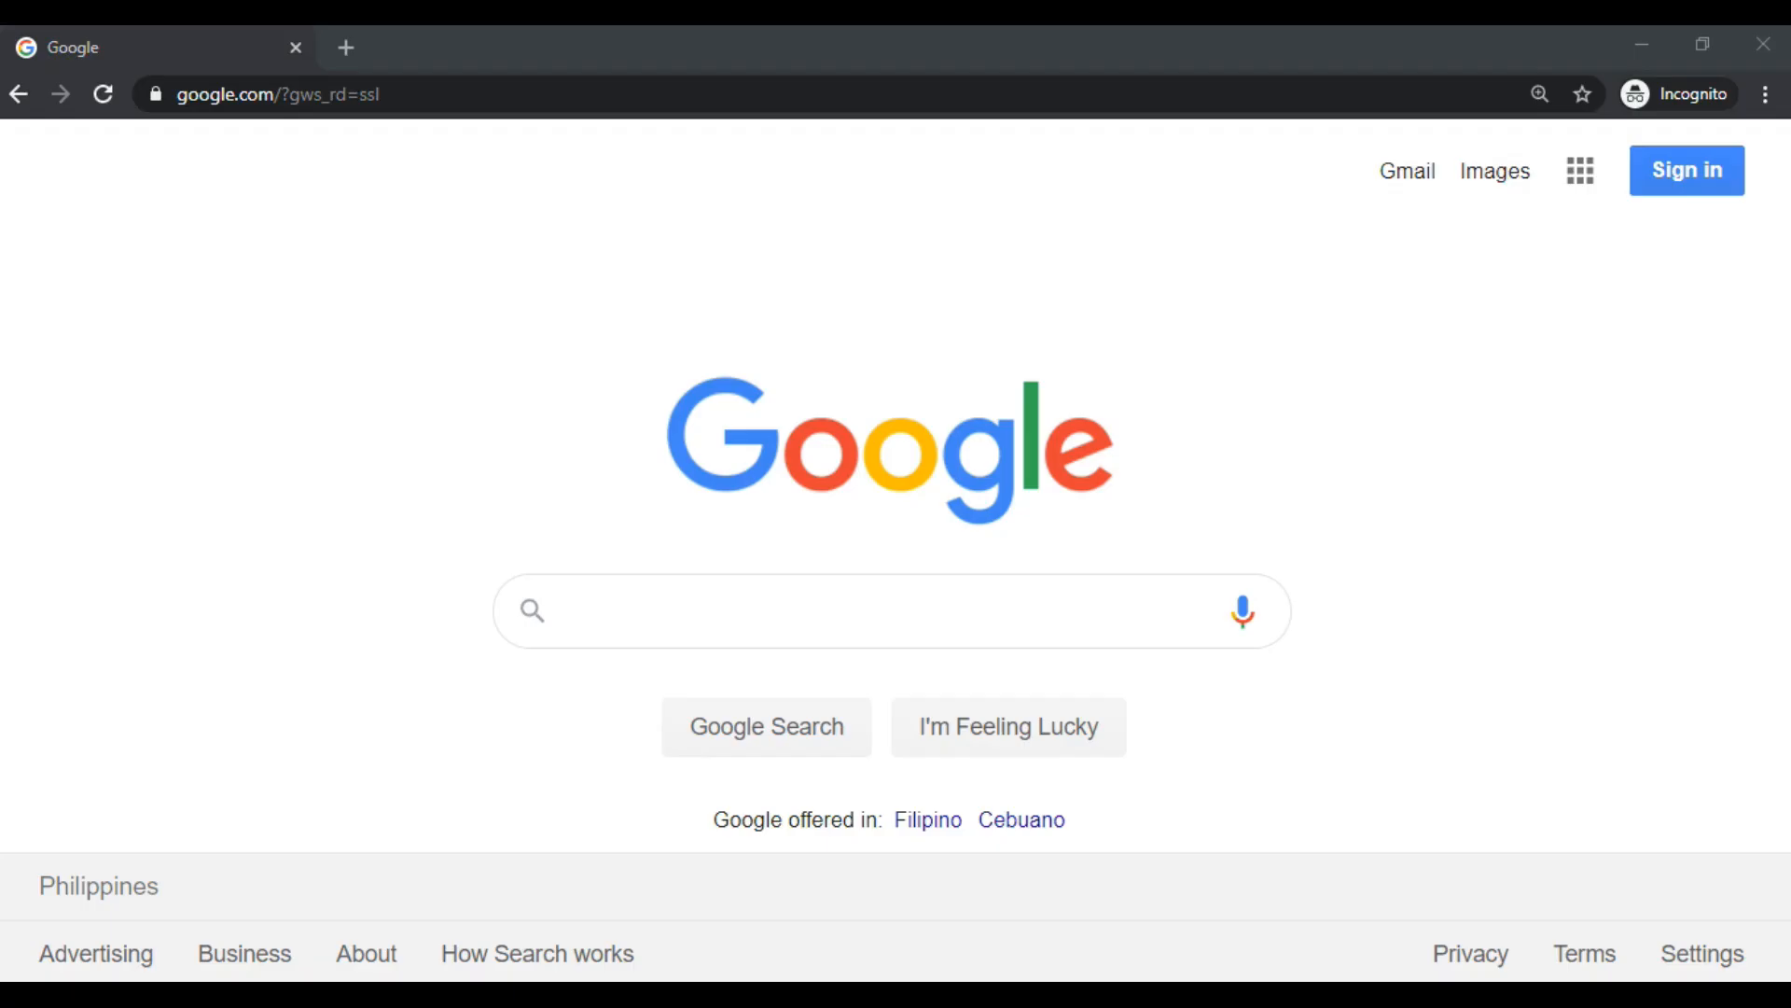
Go to the AWS Console sign-in page at console.aws.amazon.com.
left_click(346, 48)
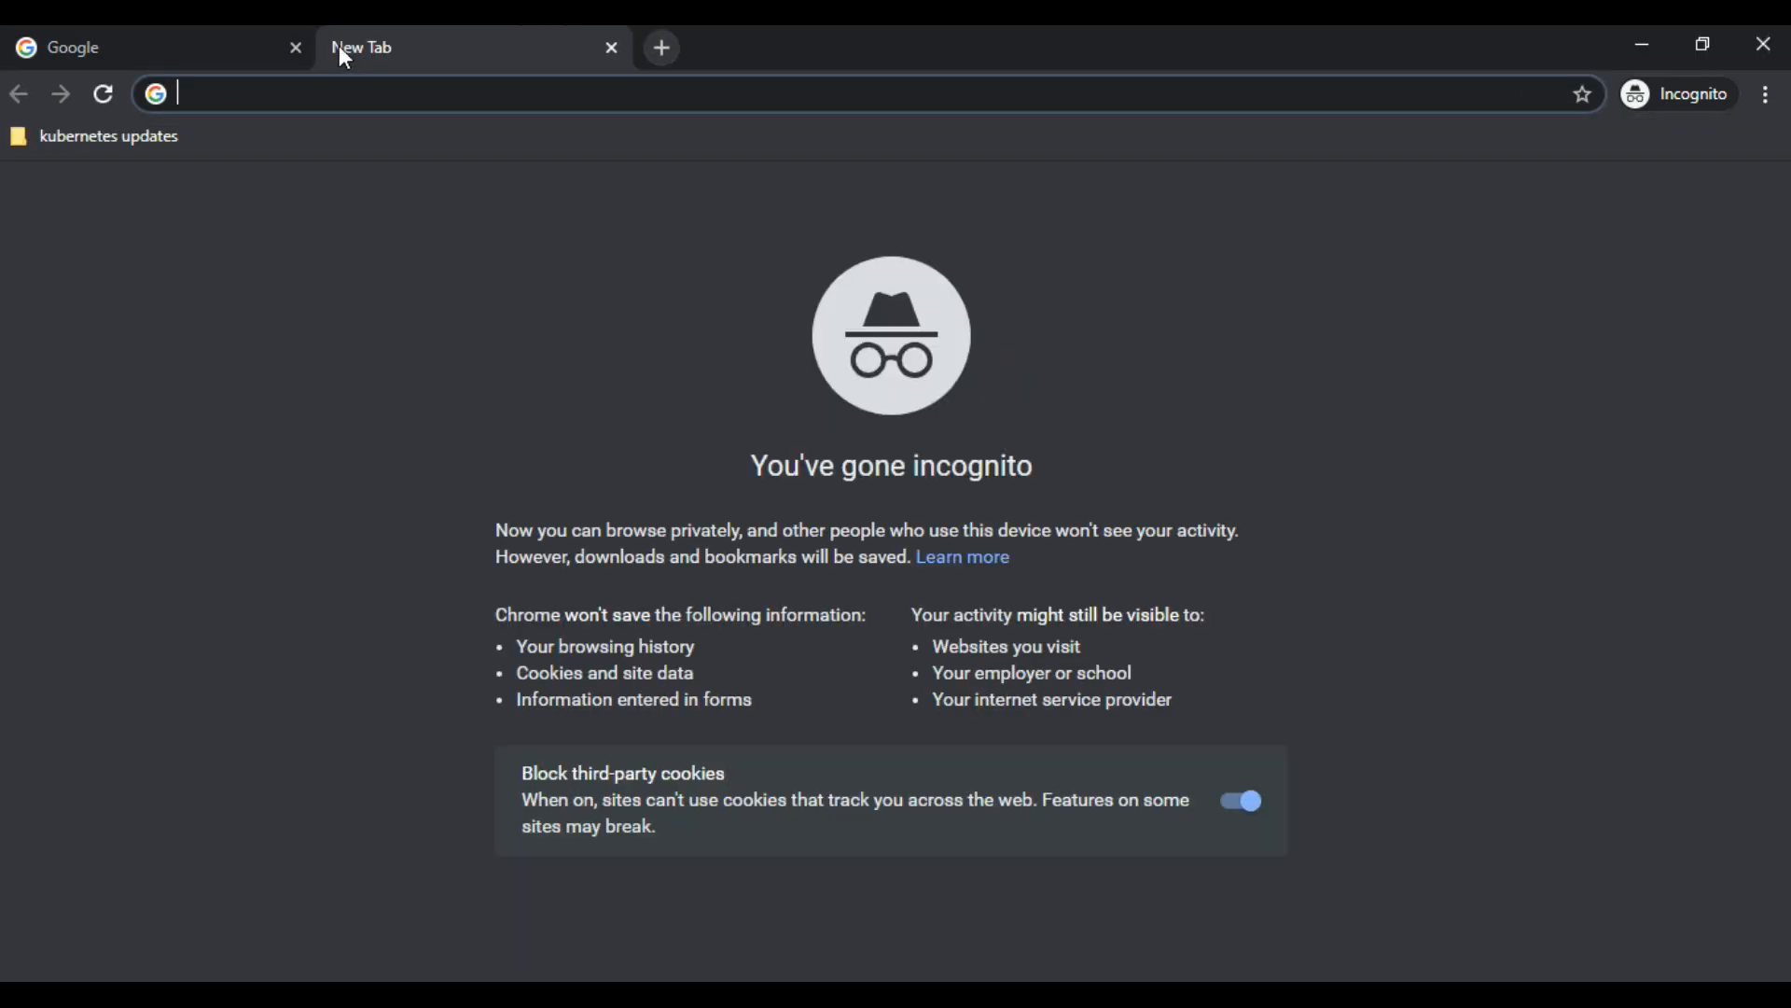
left_click(163, 48)
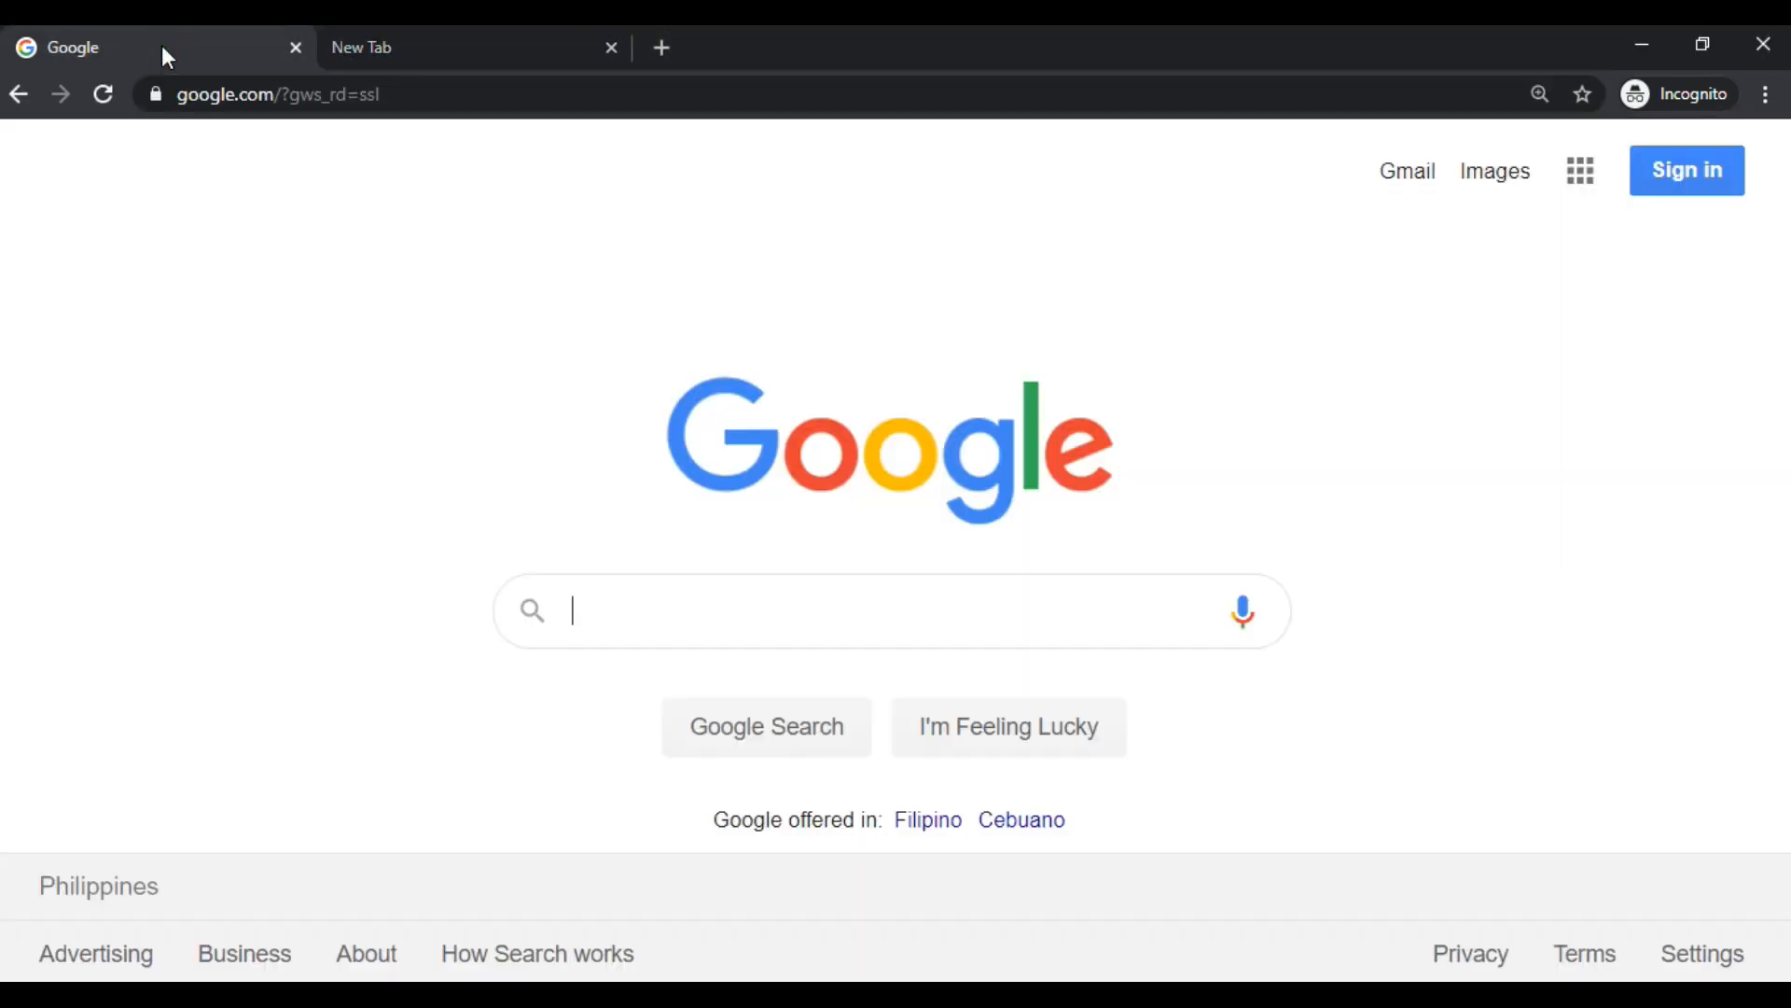
left_click(497, 88)
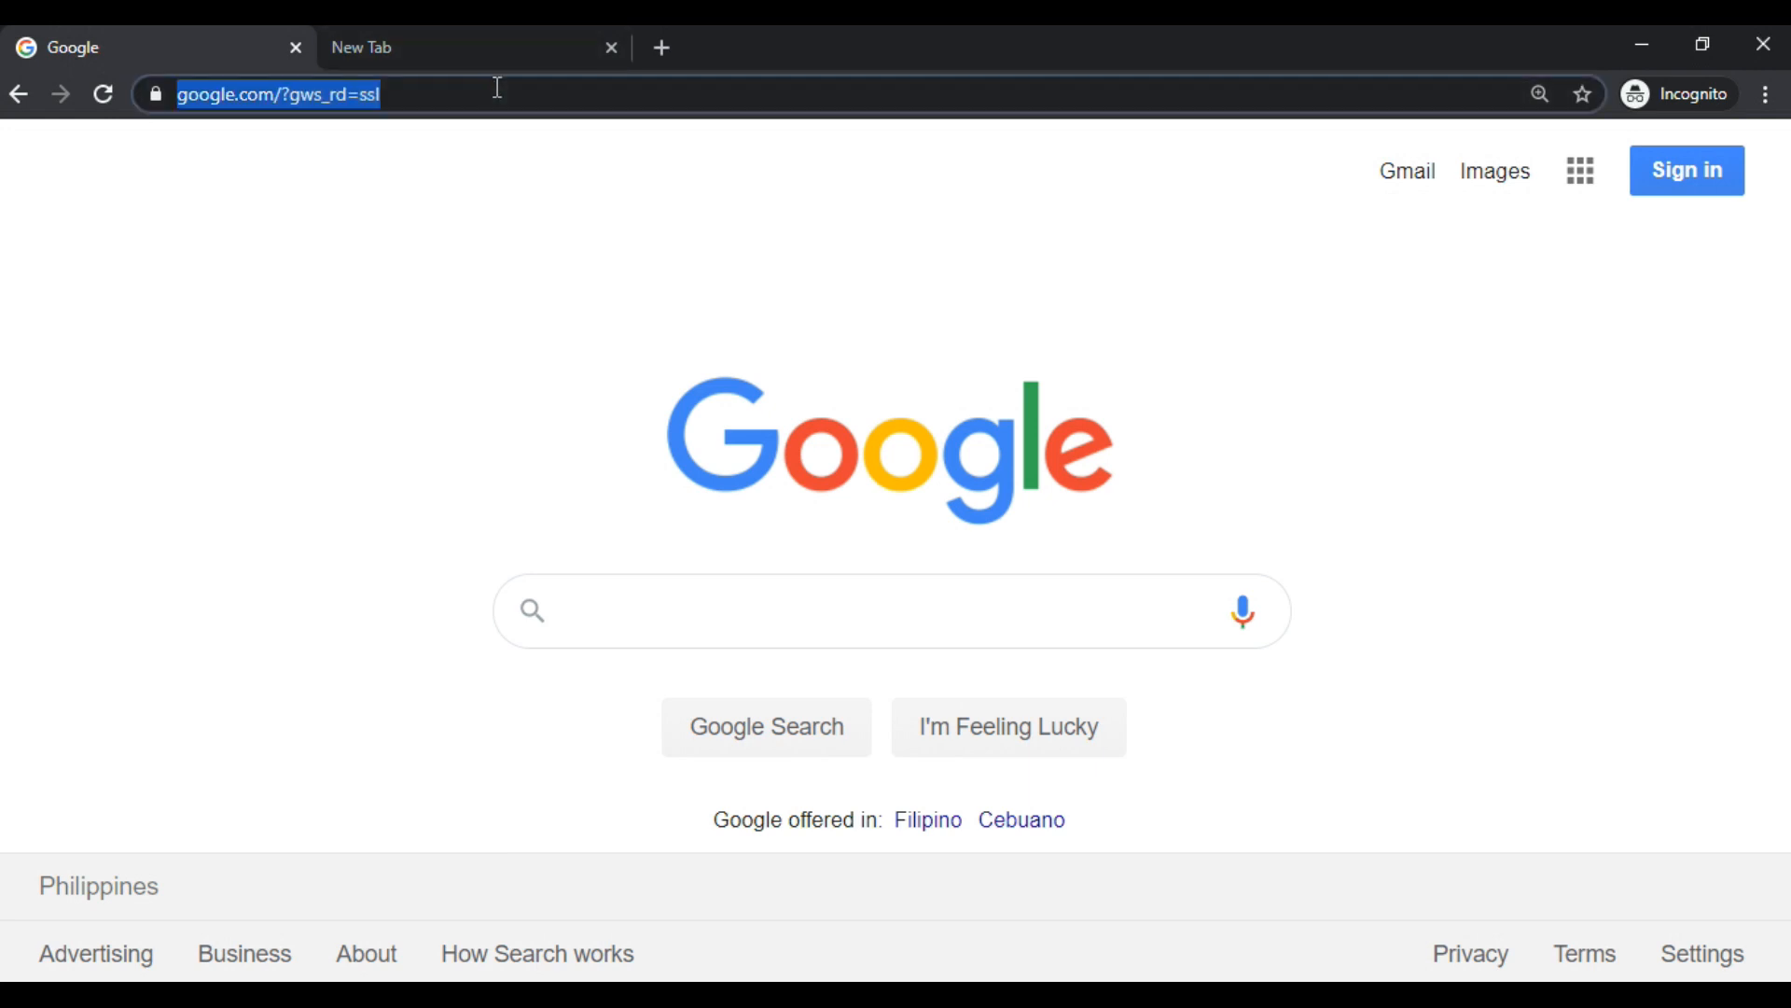
type("console.a")
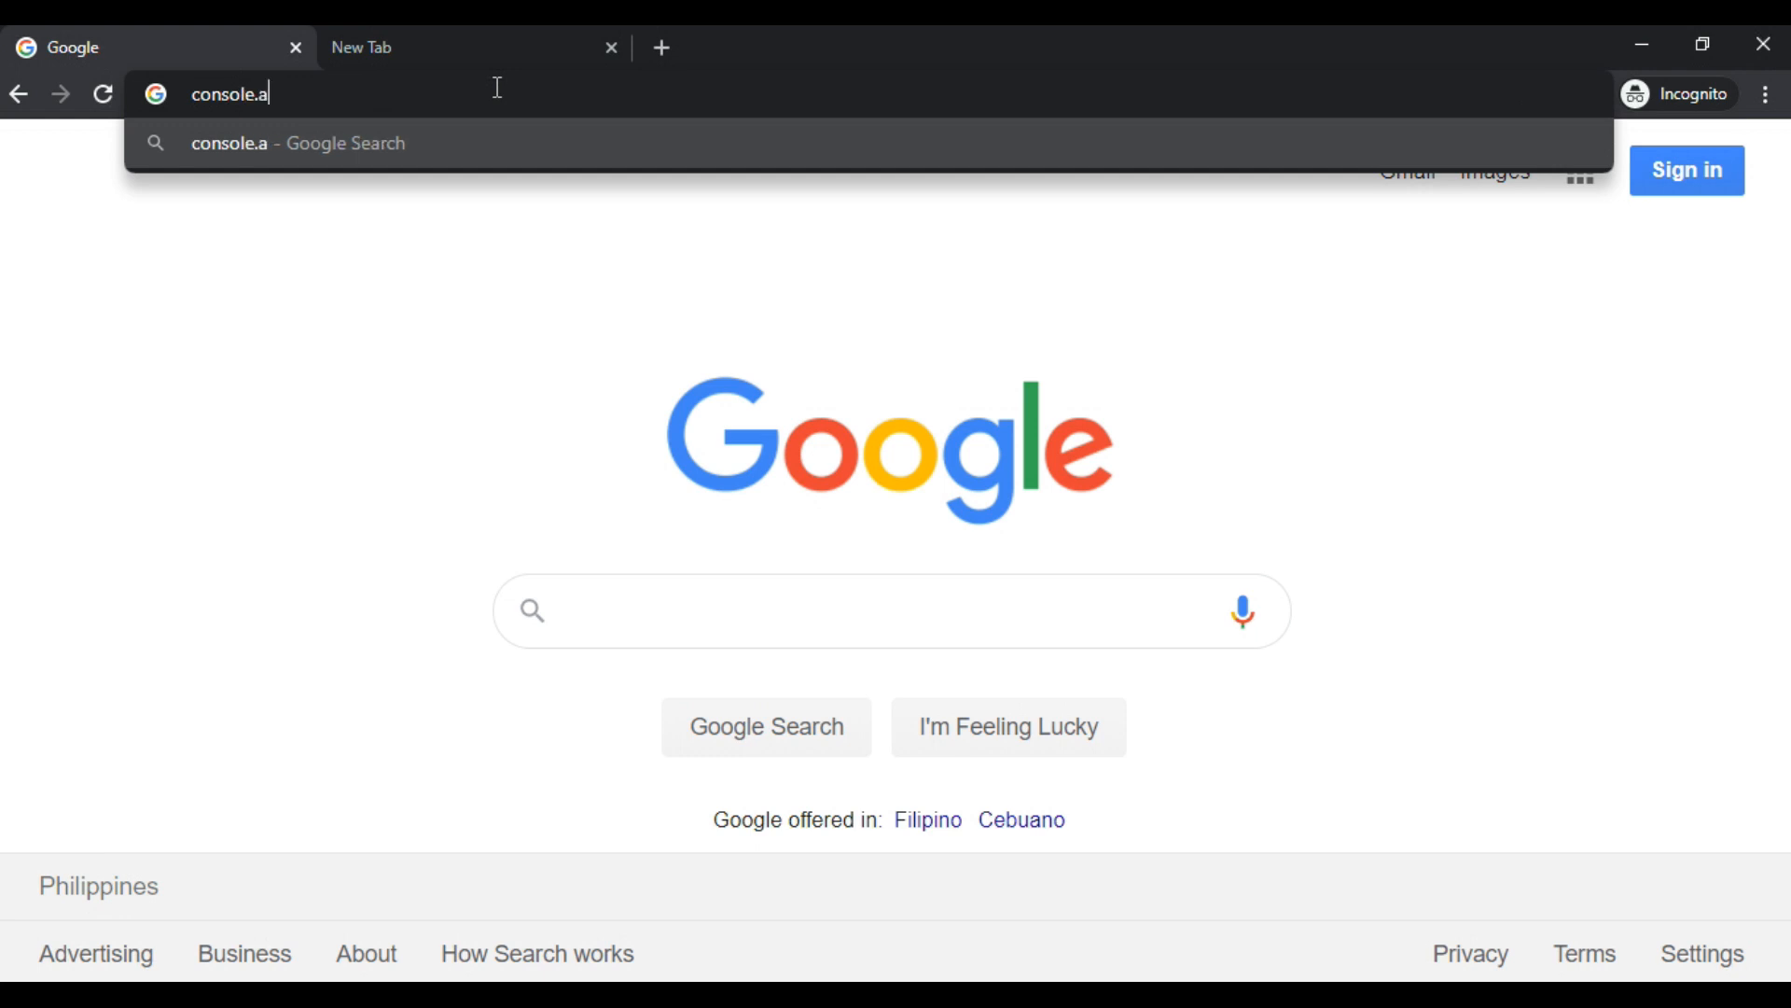
type("ws.maz")
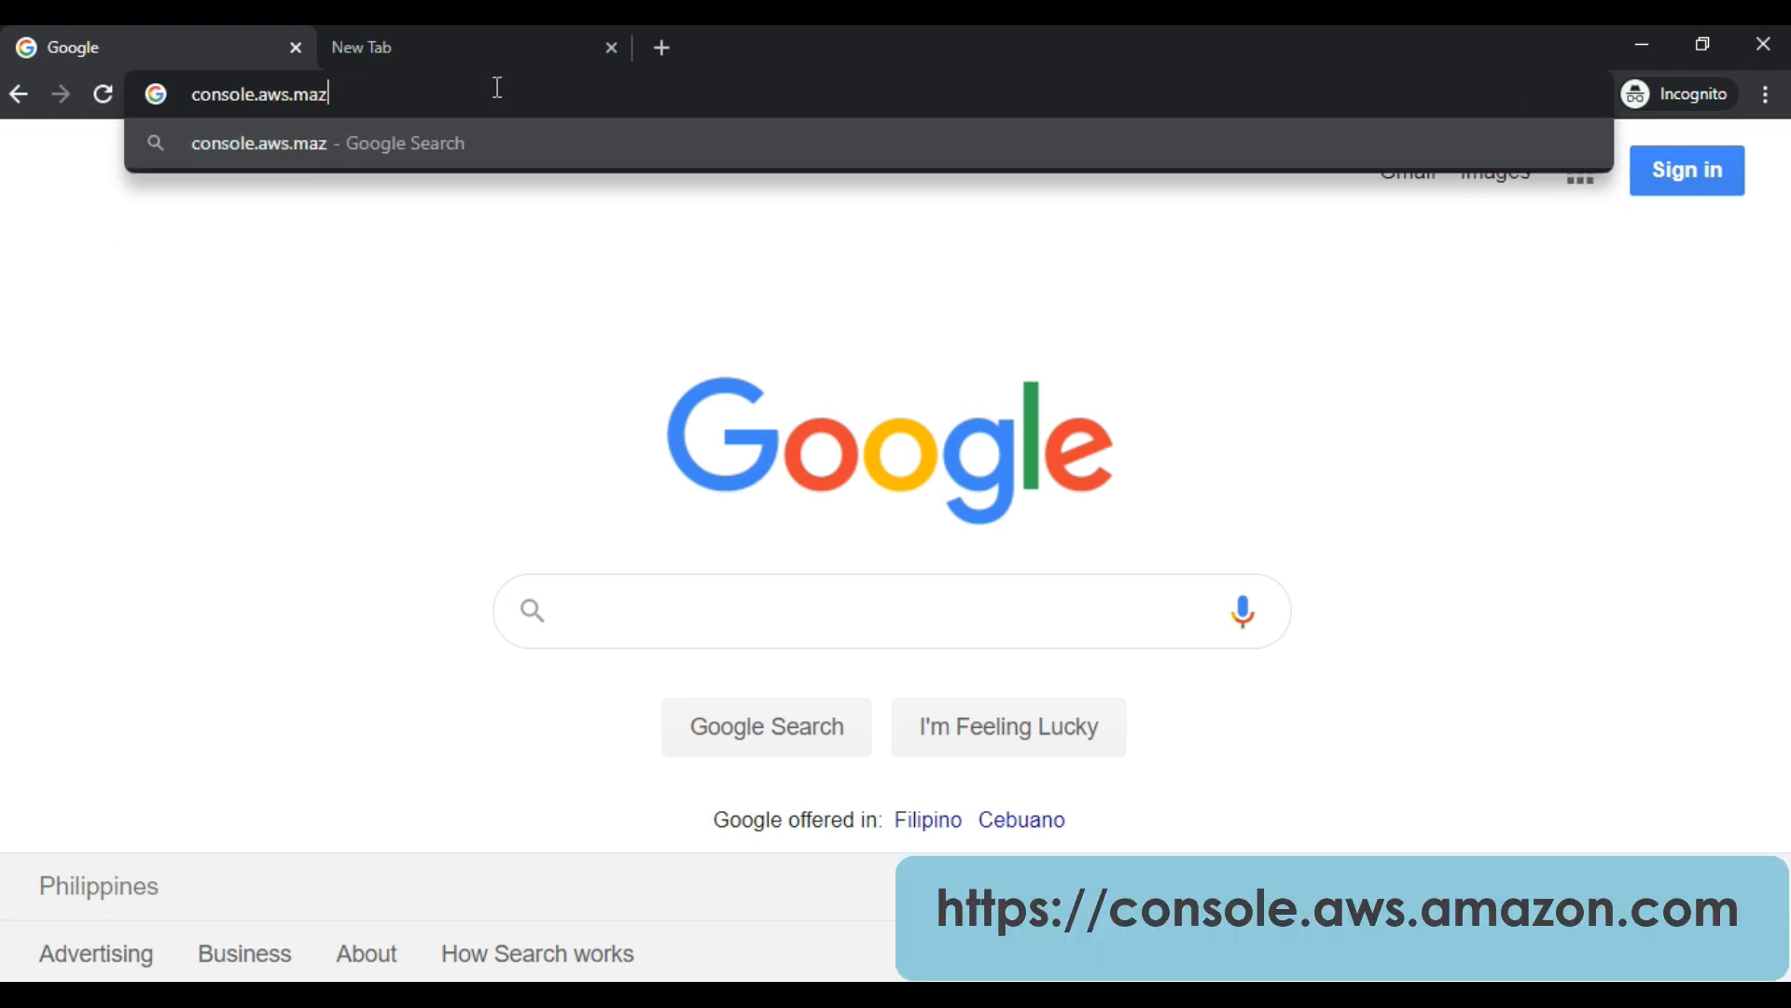
key("BackSpace")
key("BackSpace")
key("BackSpace")
type("amz")
key("BackSpace")
type("azon.com")
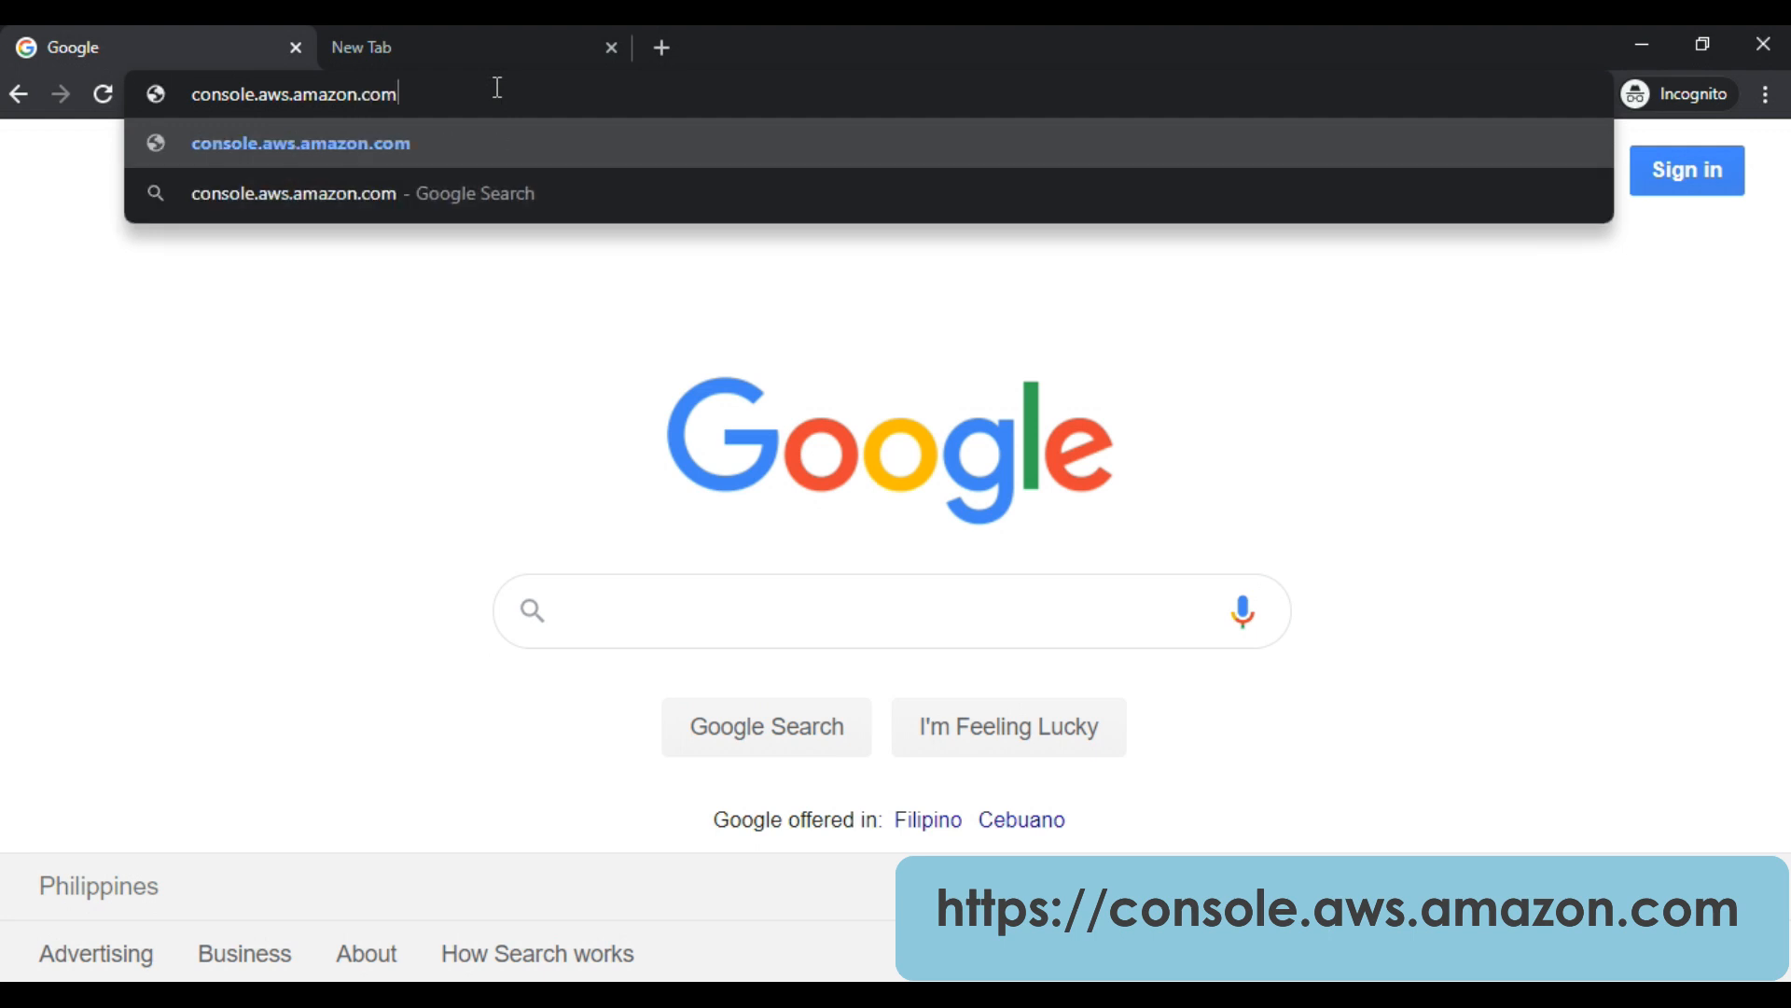
key("Return")
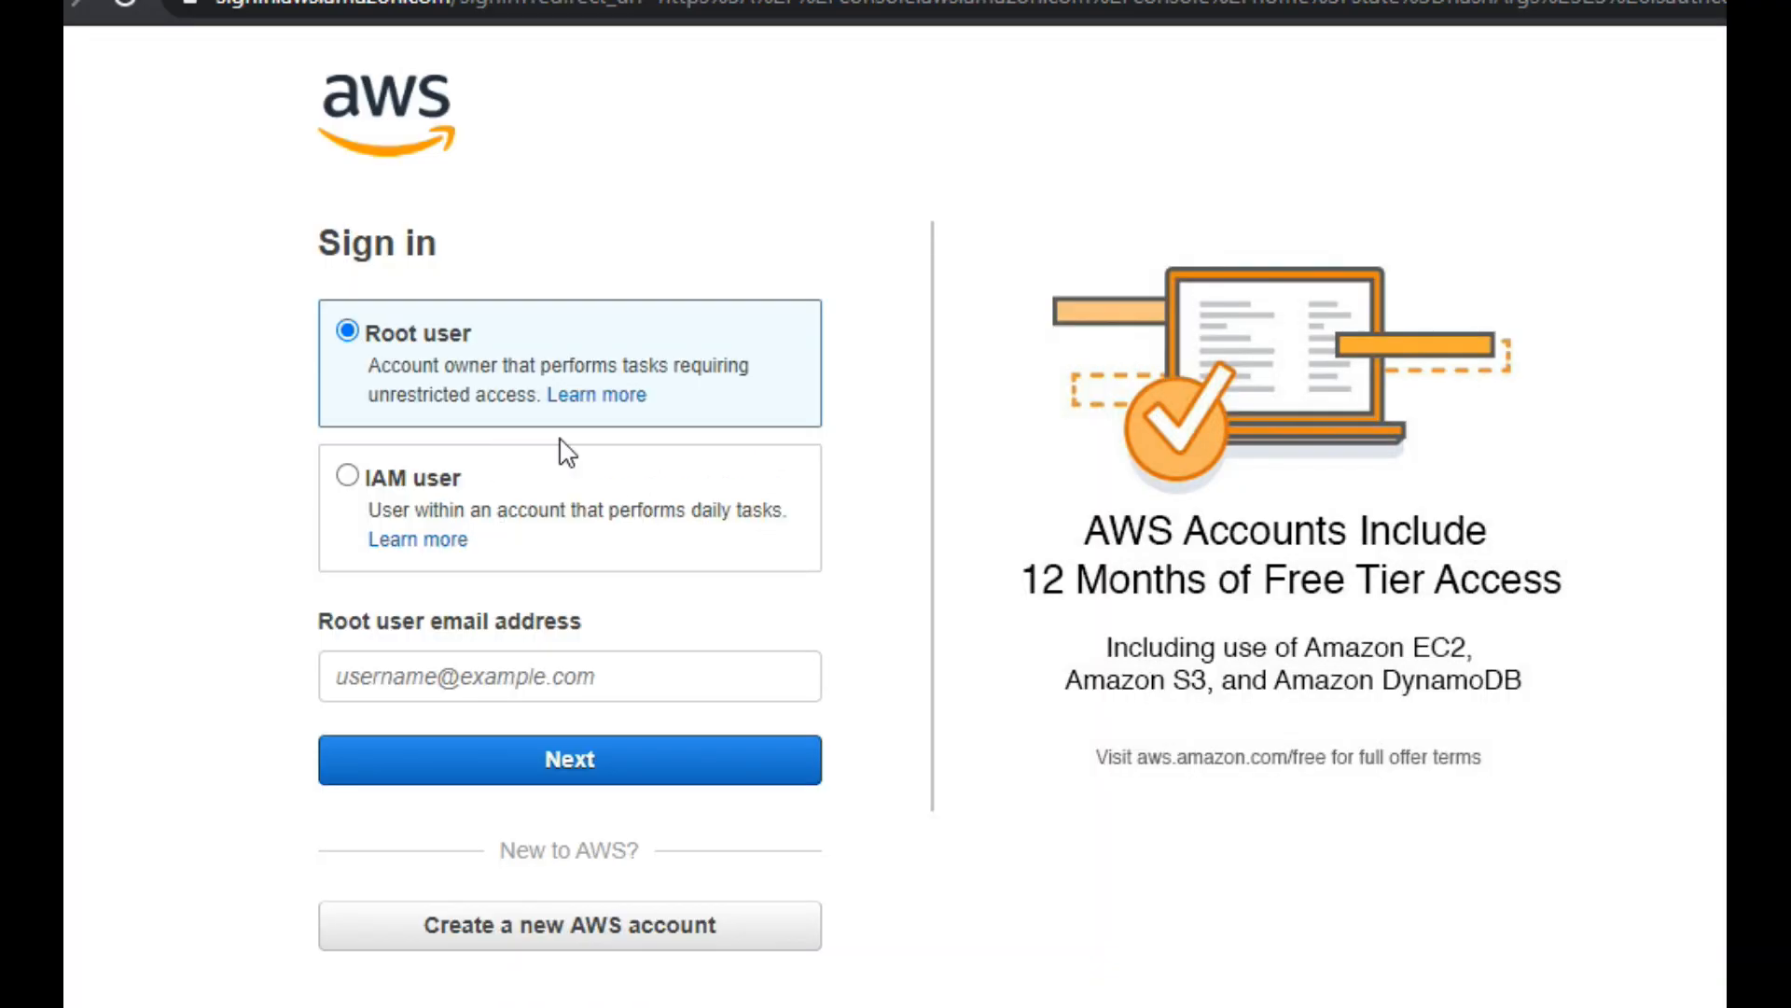
Compare the IAM user and Root user sign-in forms, then choose Root user and activate its email address field.
left_click(747, 513)
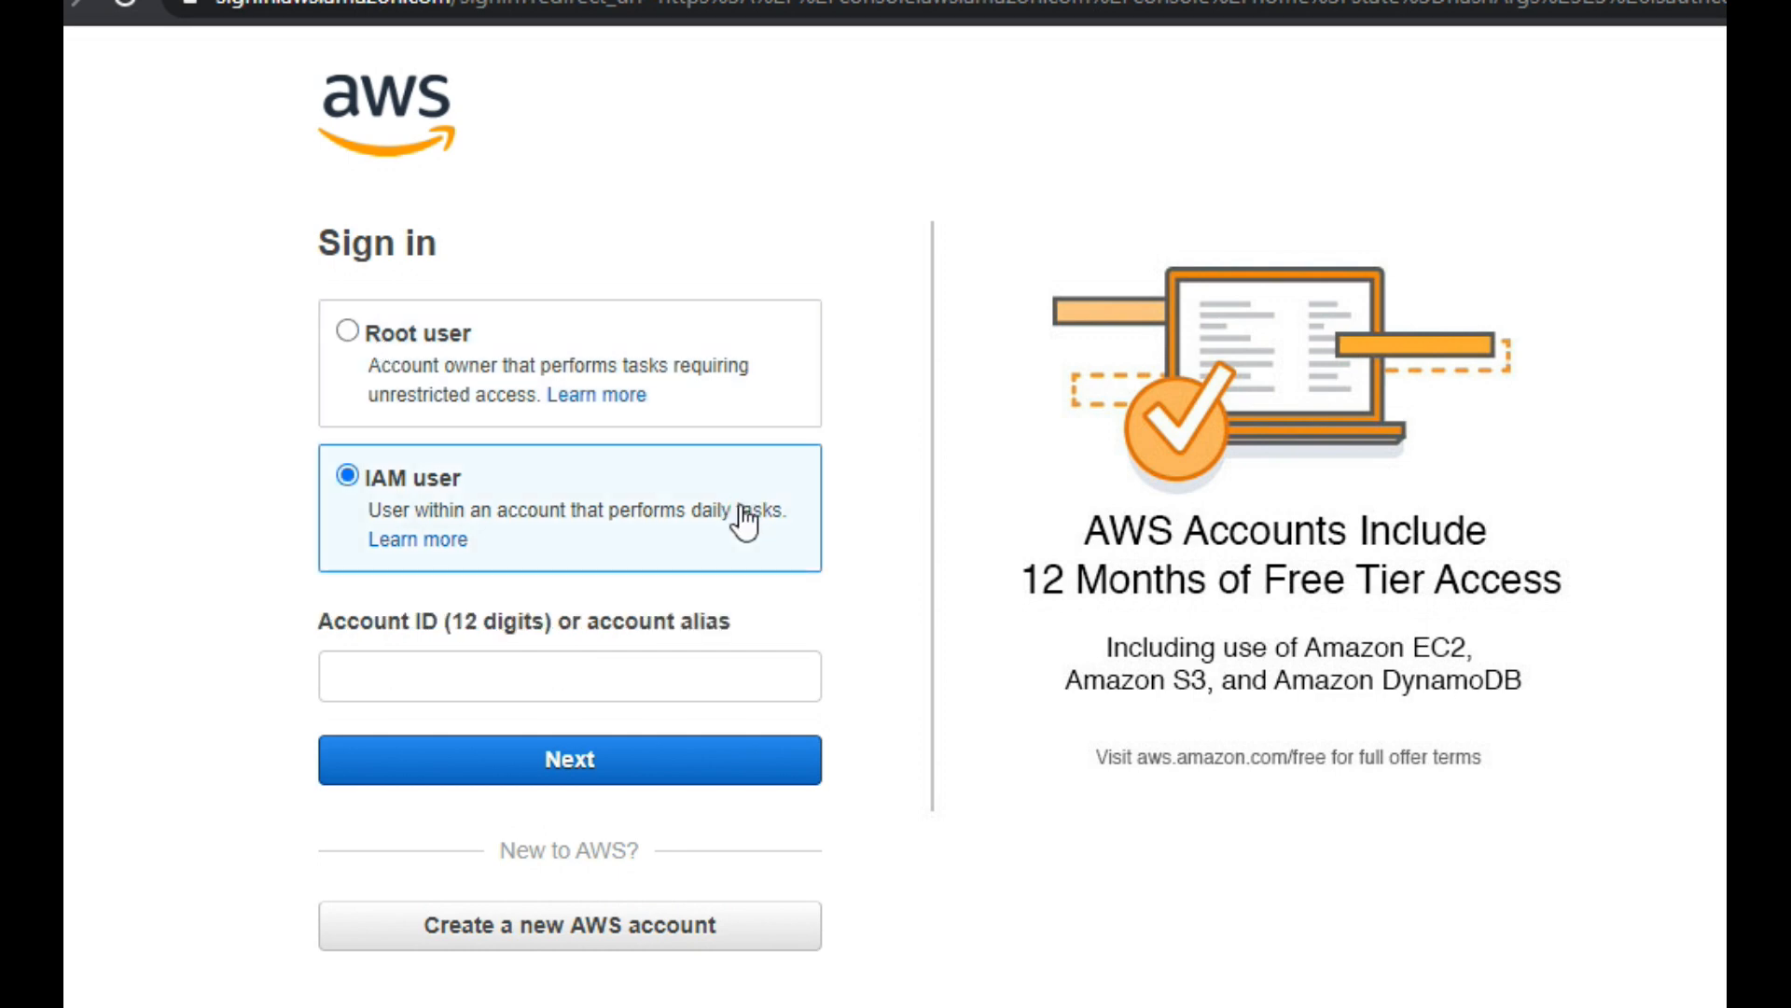
left_click(704, 365)
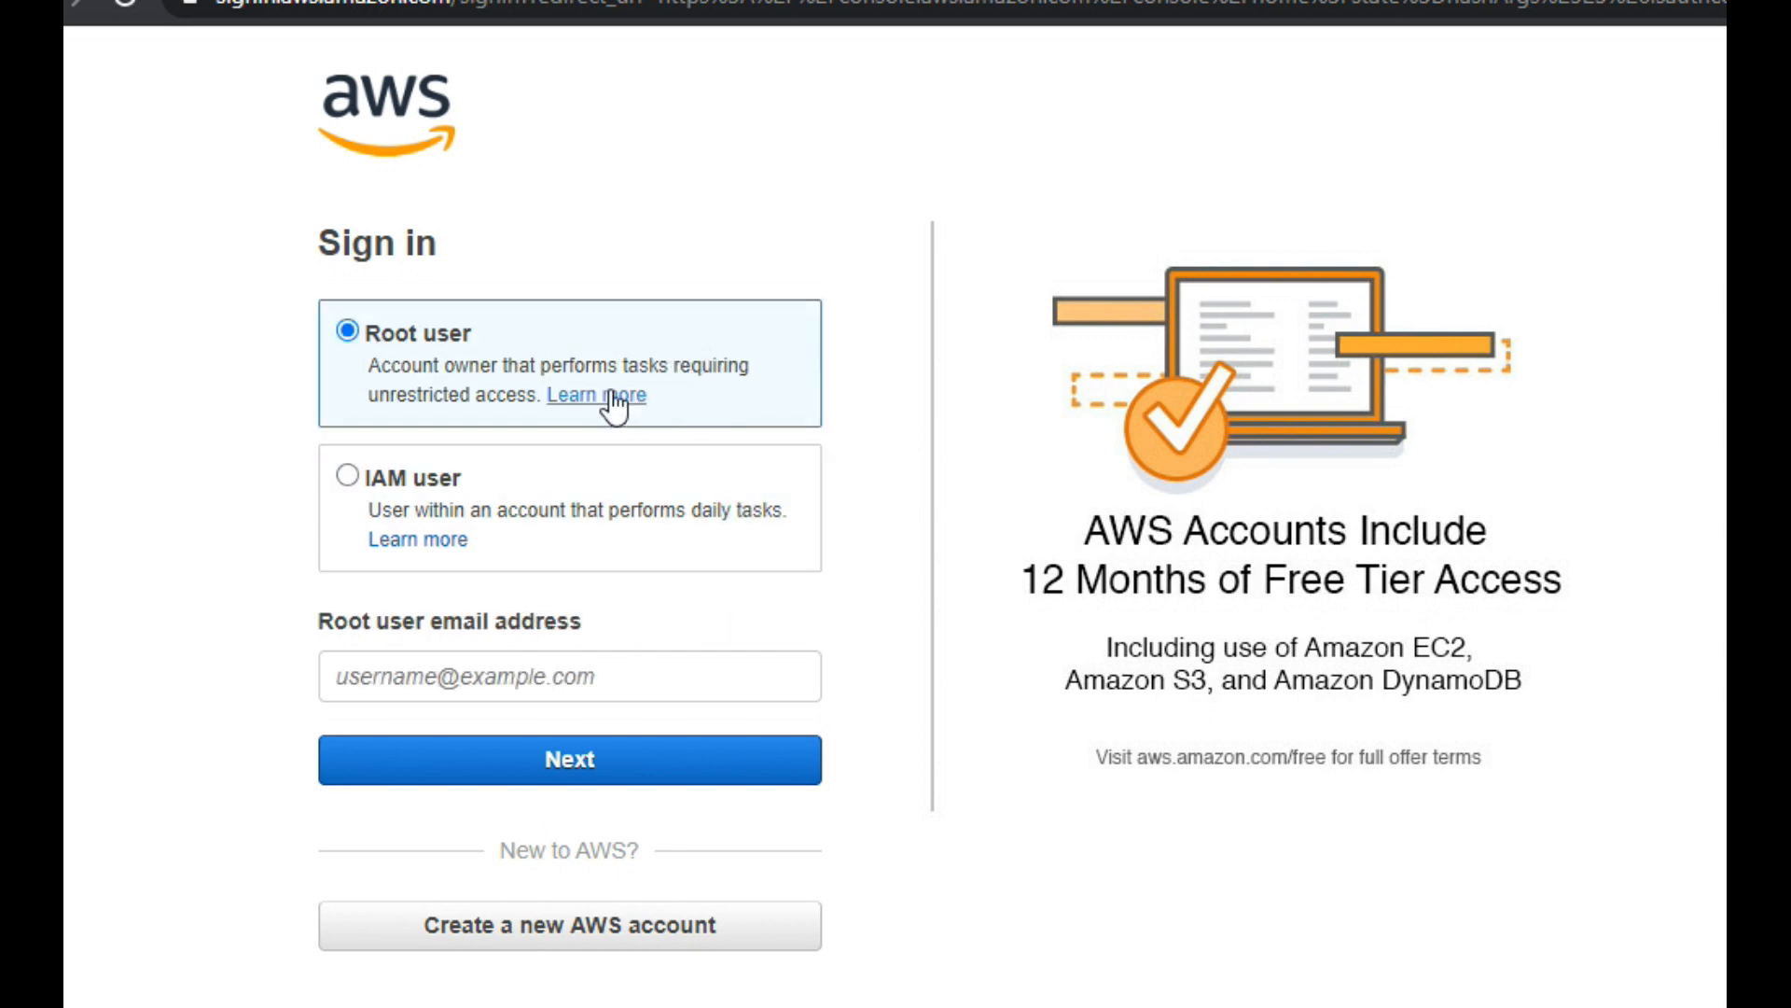
left_click(638, 658)
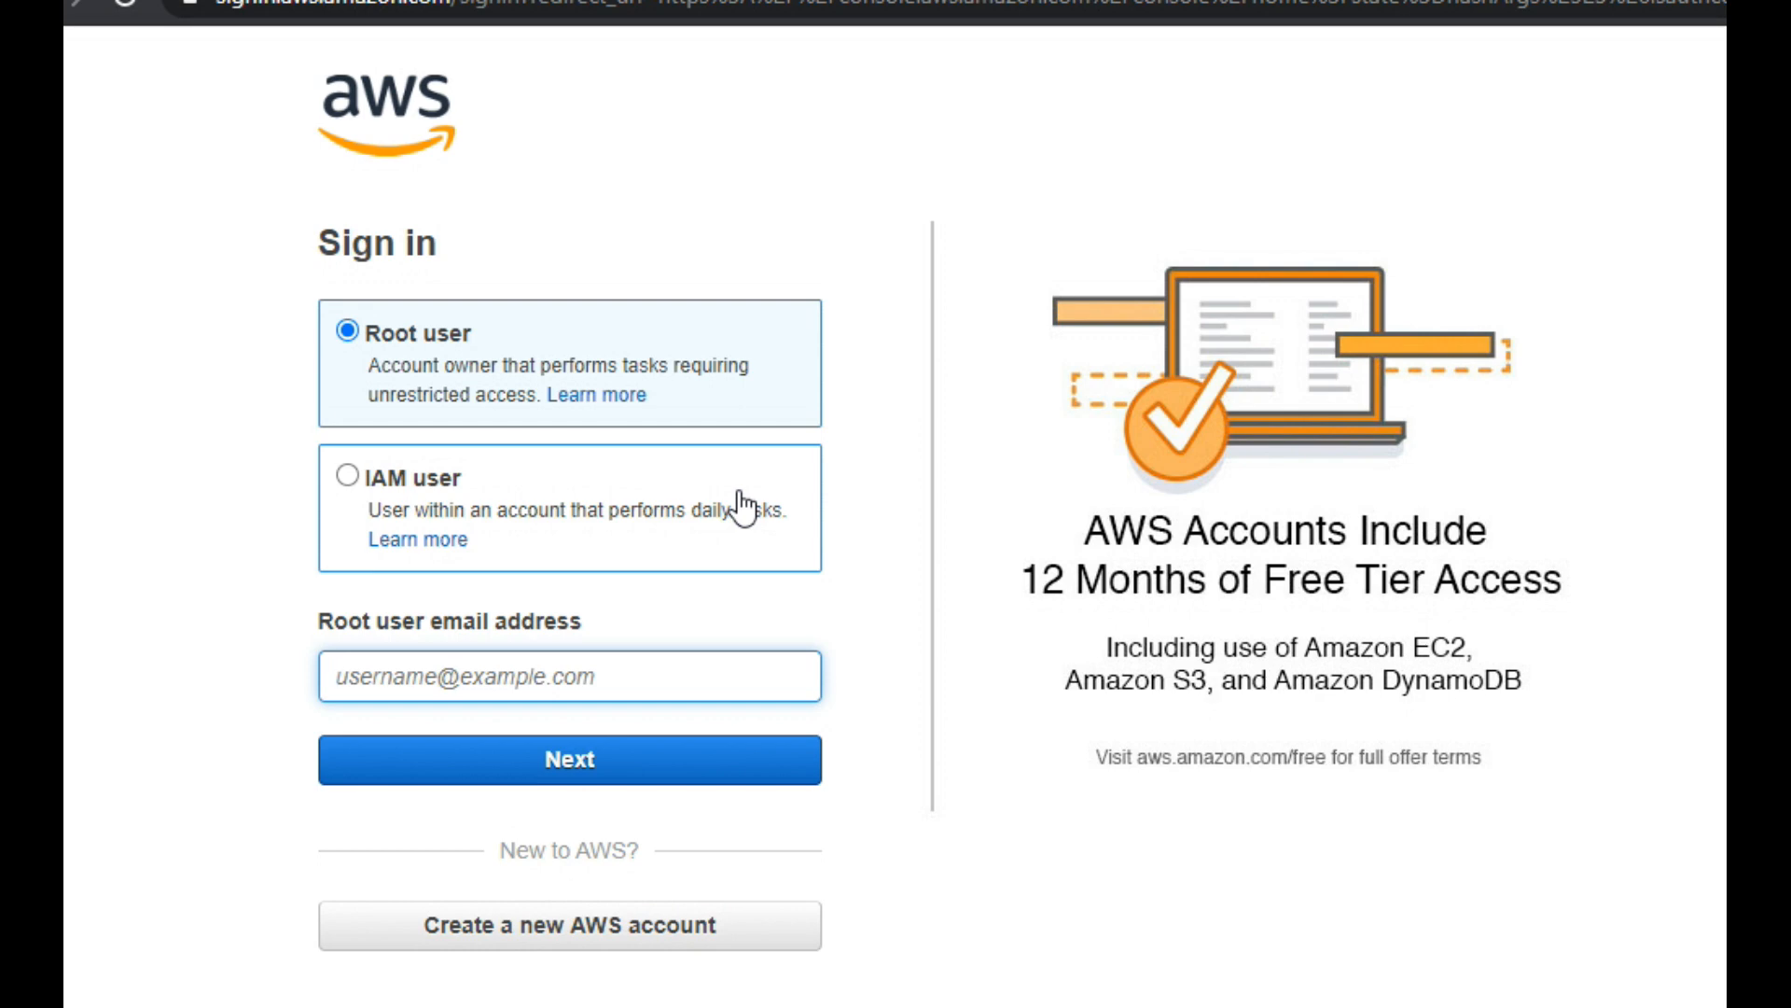
left_click(750, 552)
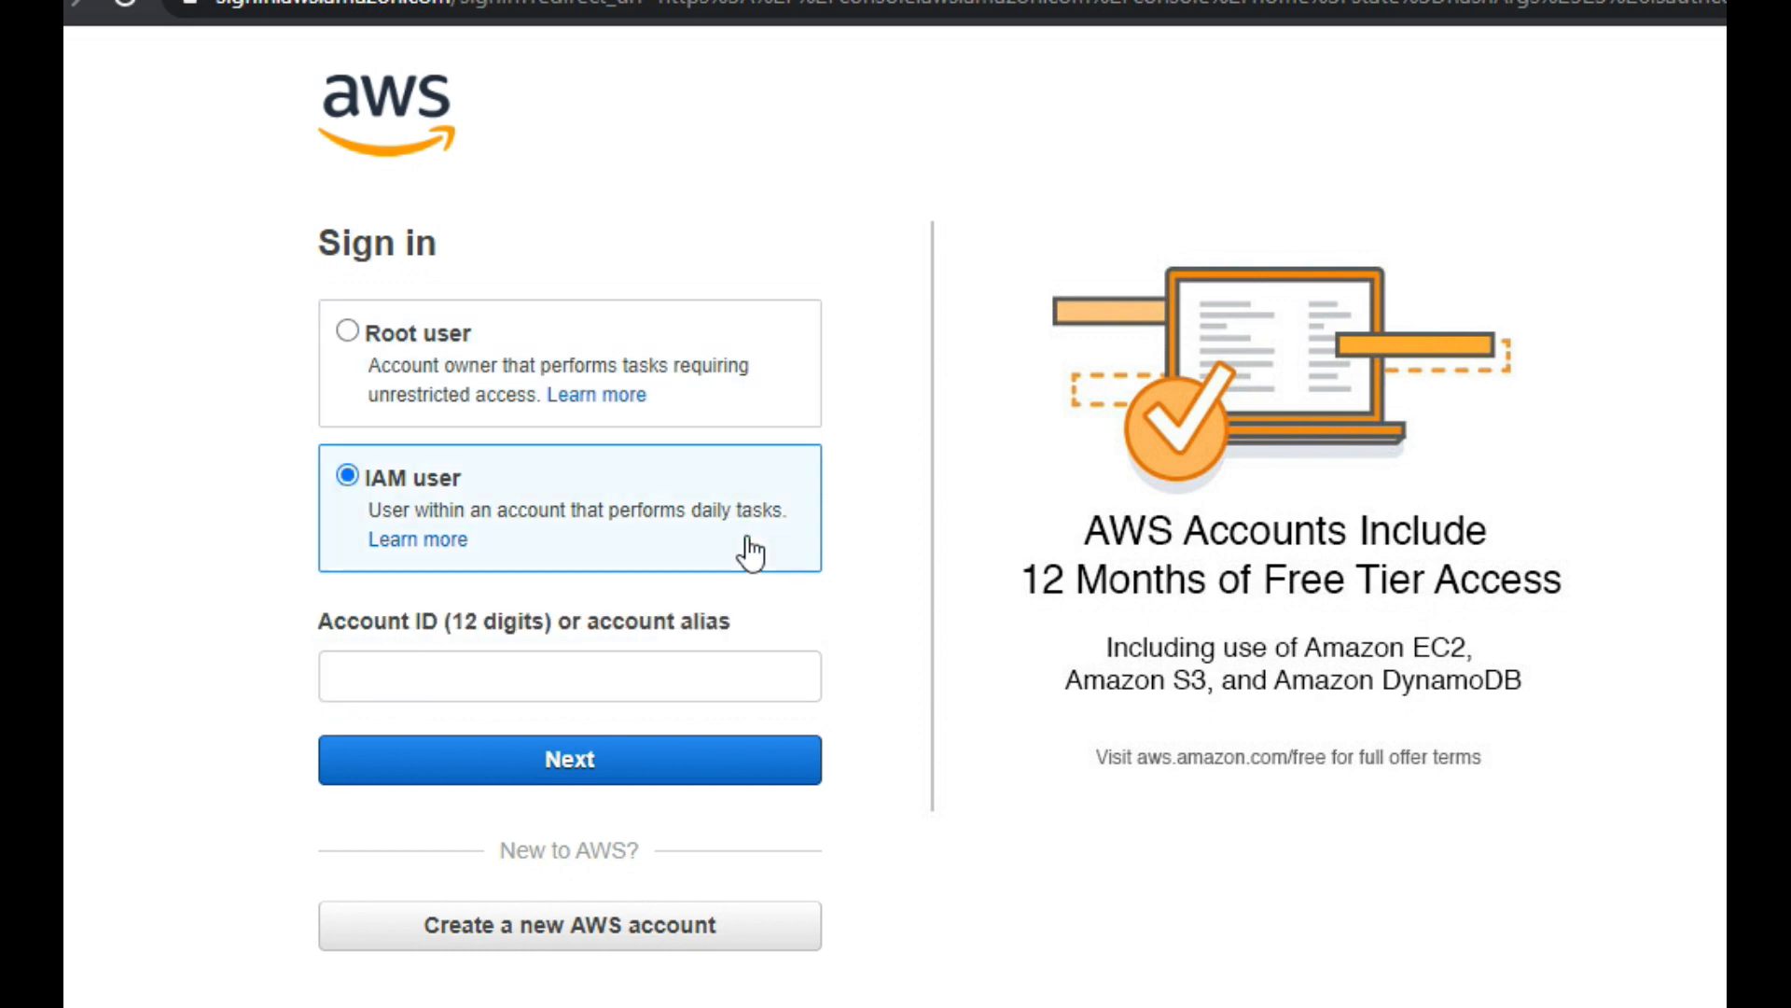
left_click(631, 672)
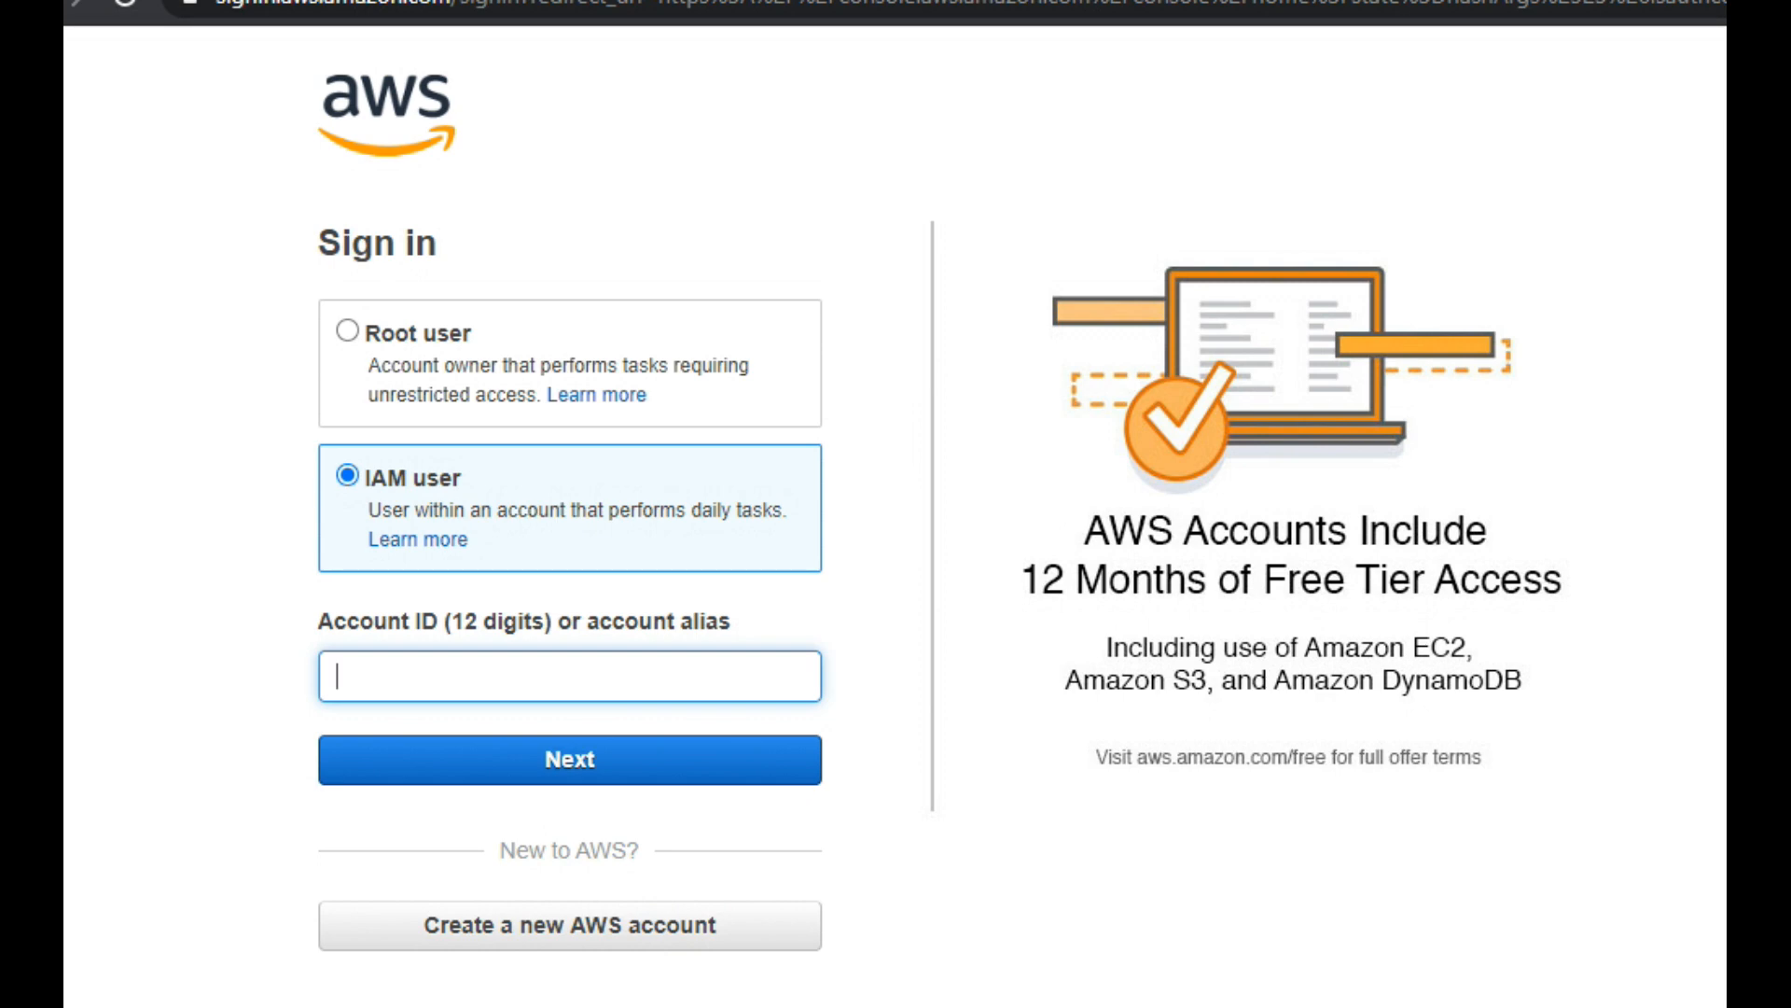
left_click(523, 388)
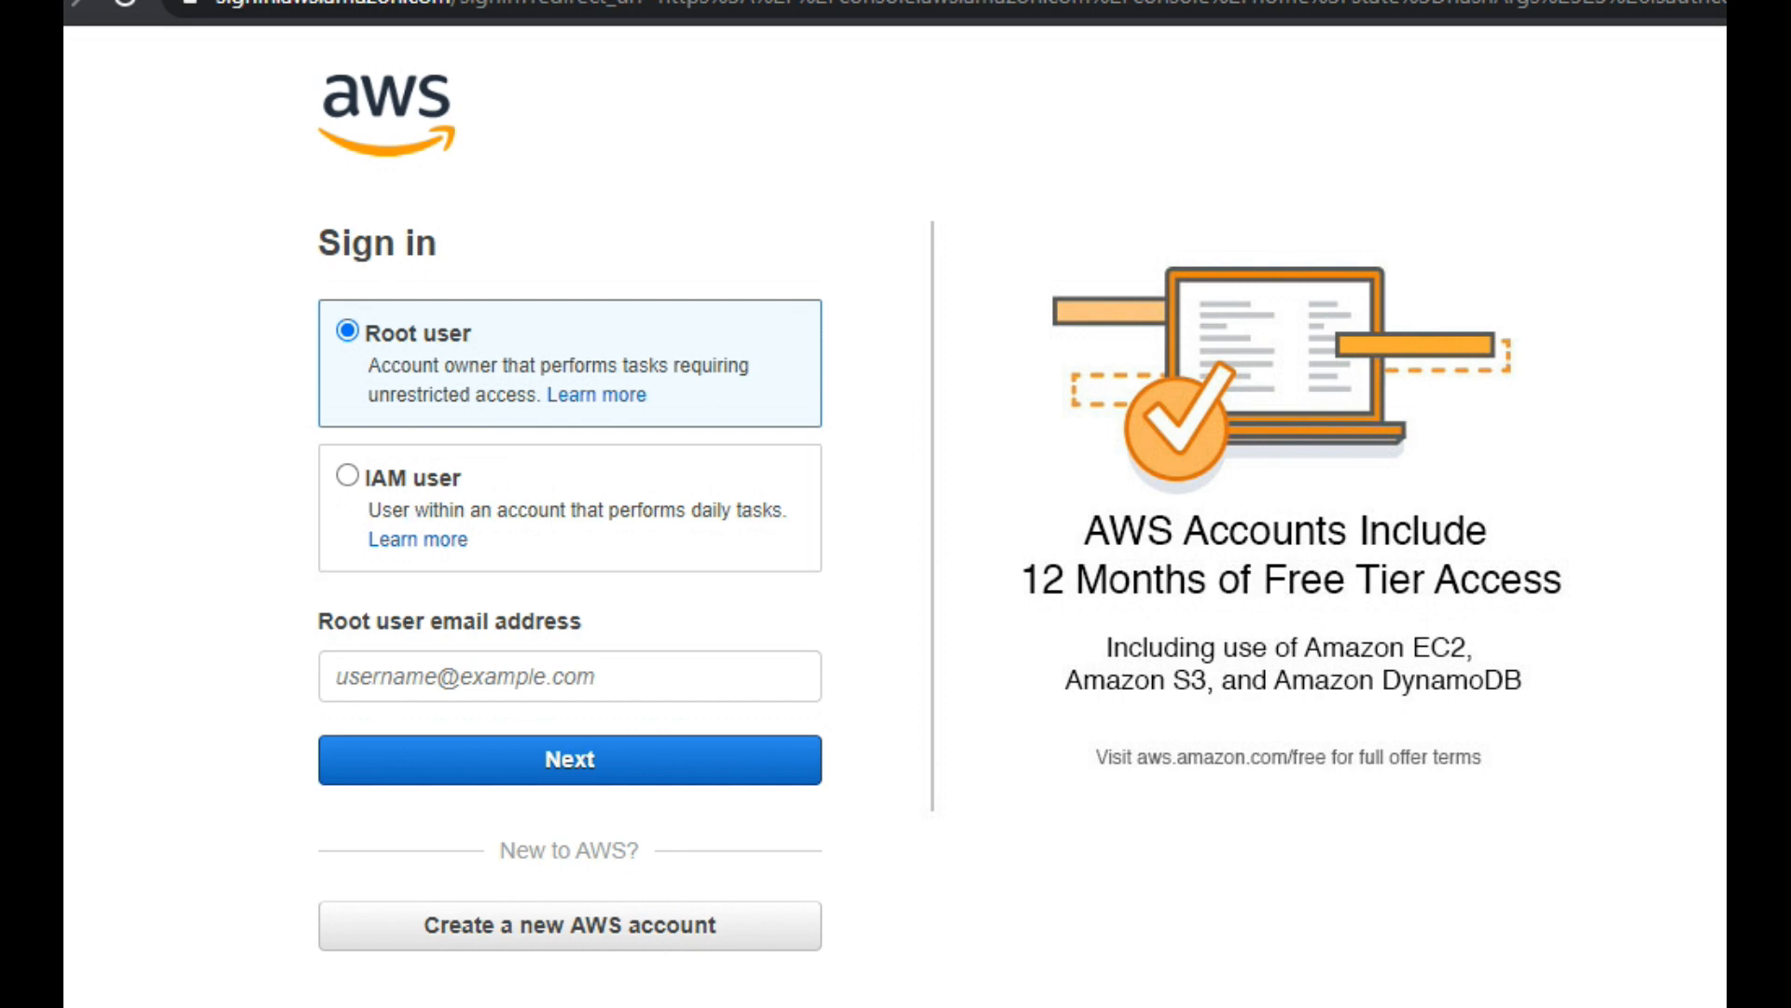
left_click(417, 687)
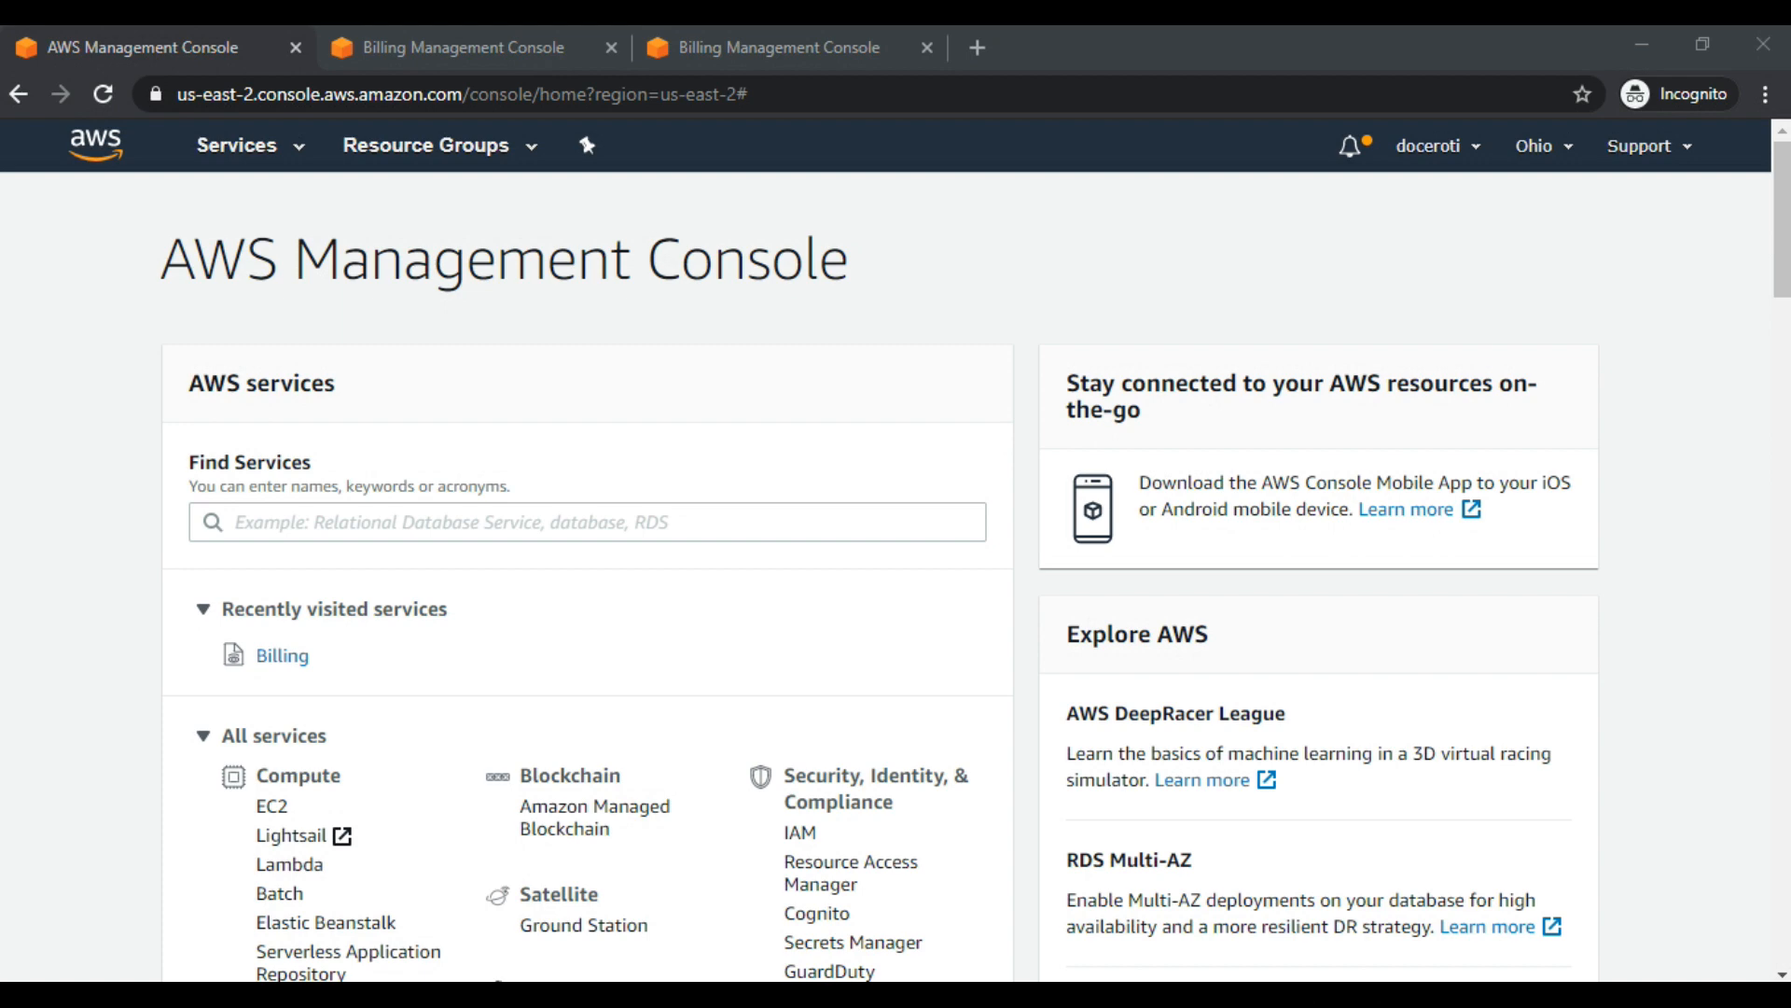
Look over the service categories listed under All services on the AWS Management Console home page.
left_click(1717, 546)
scroll(1708, 560, "down", 5)
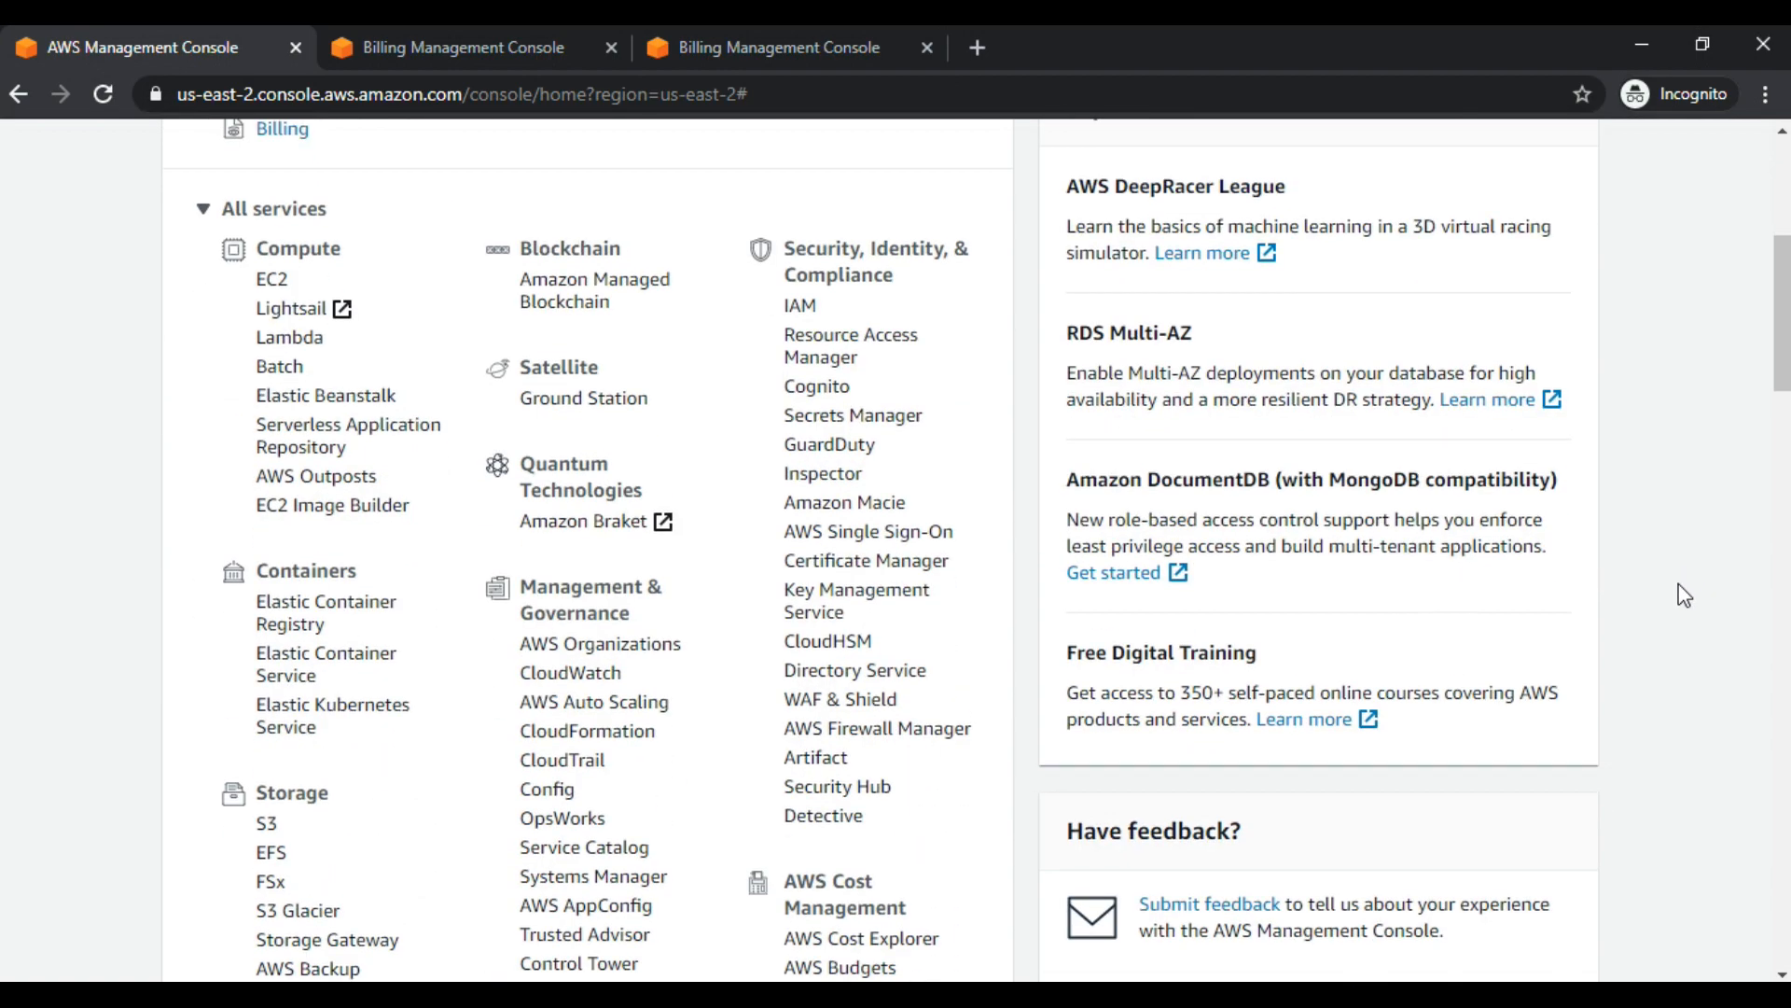
scroll(1685, 607, "up", 5)
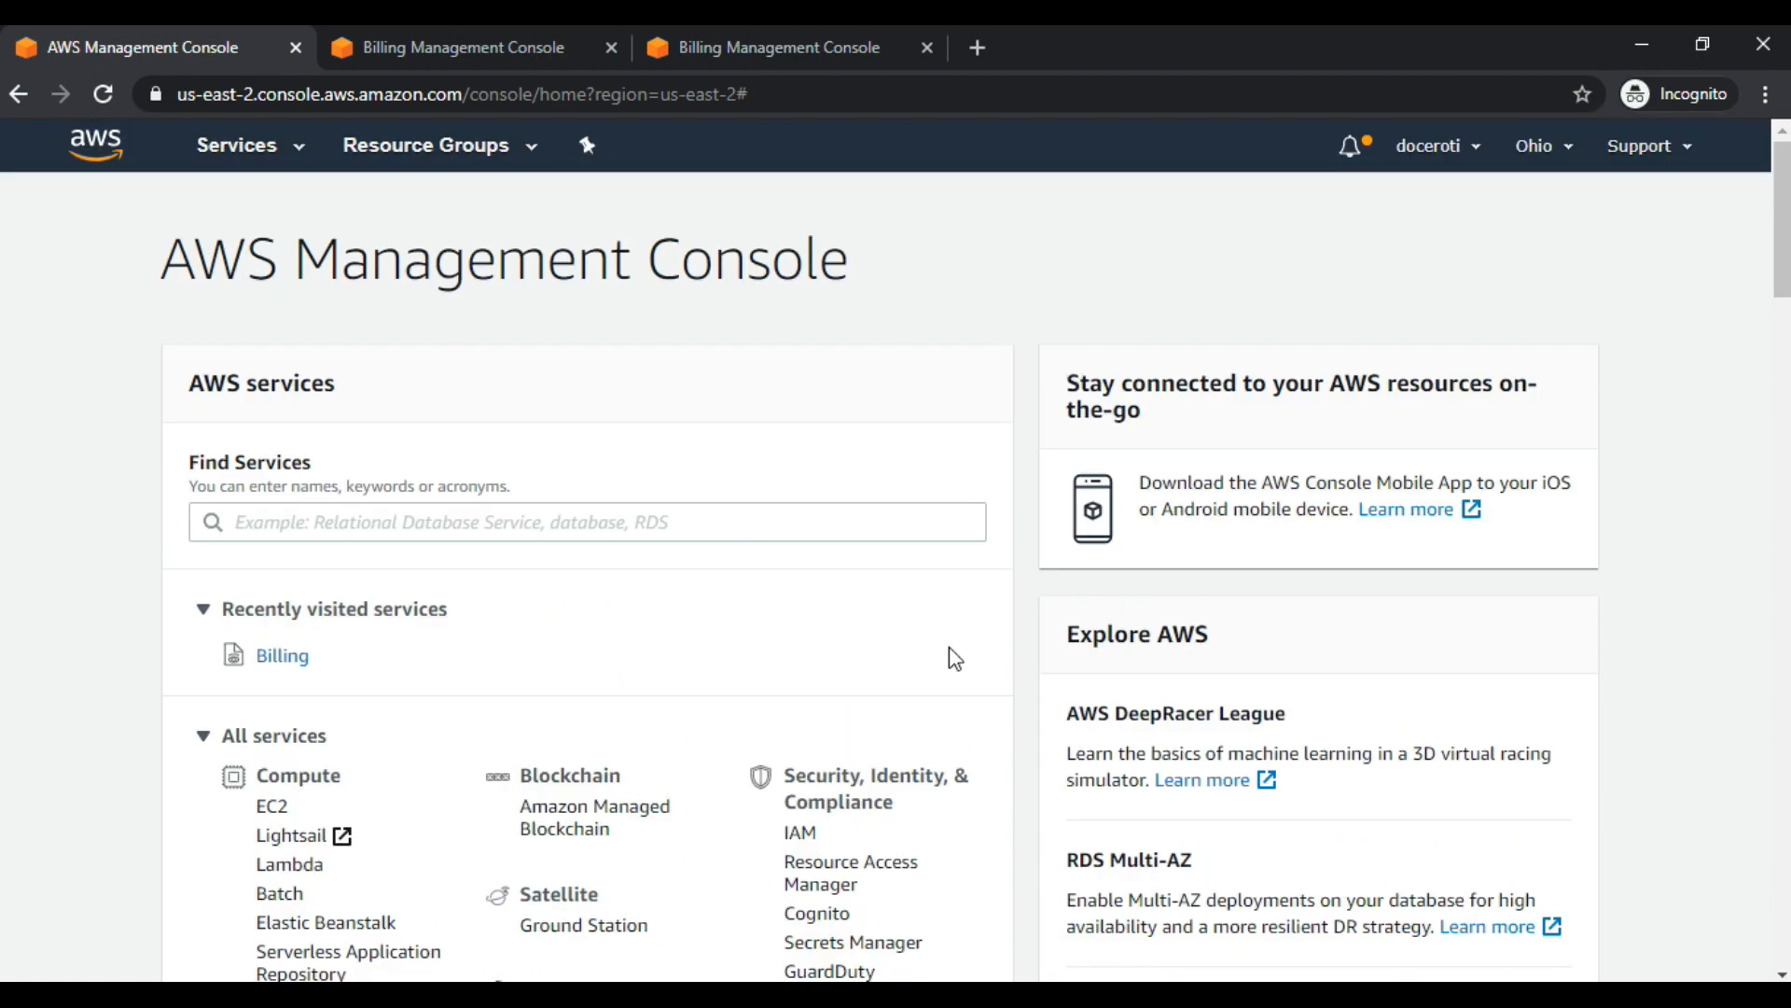
scroll(856, 688, "down", 3)
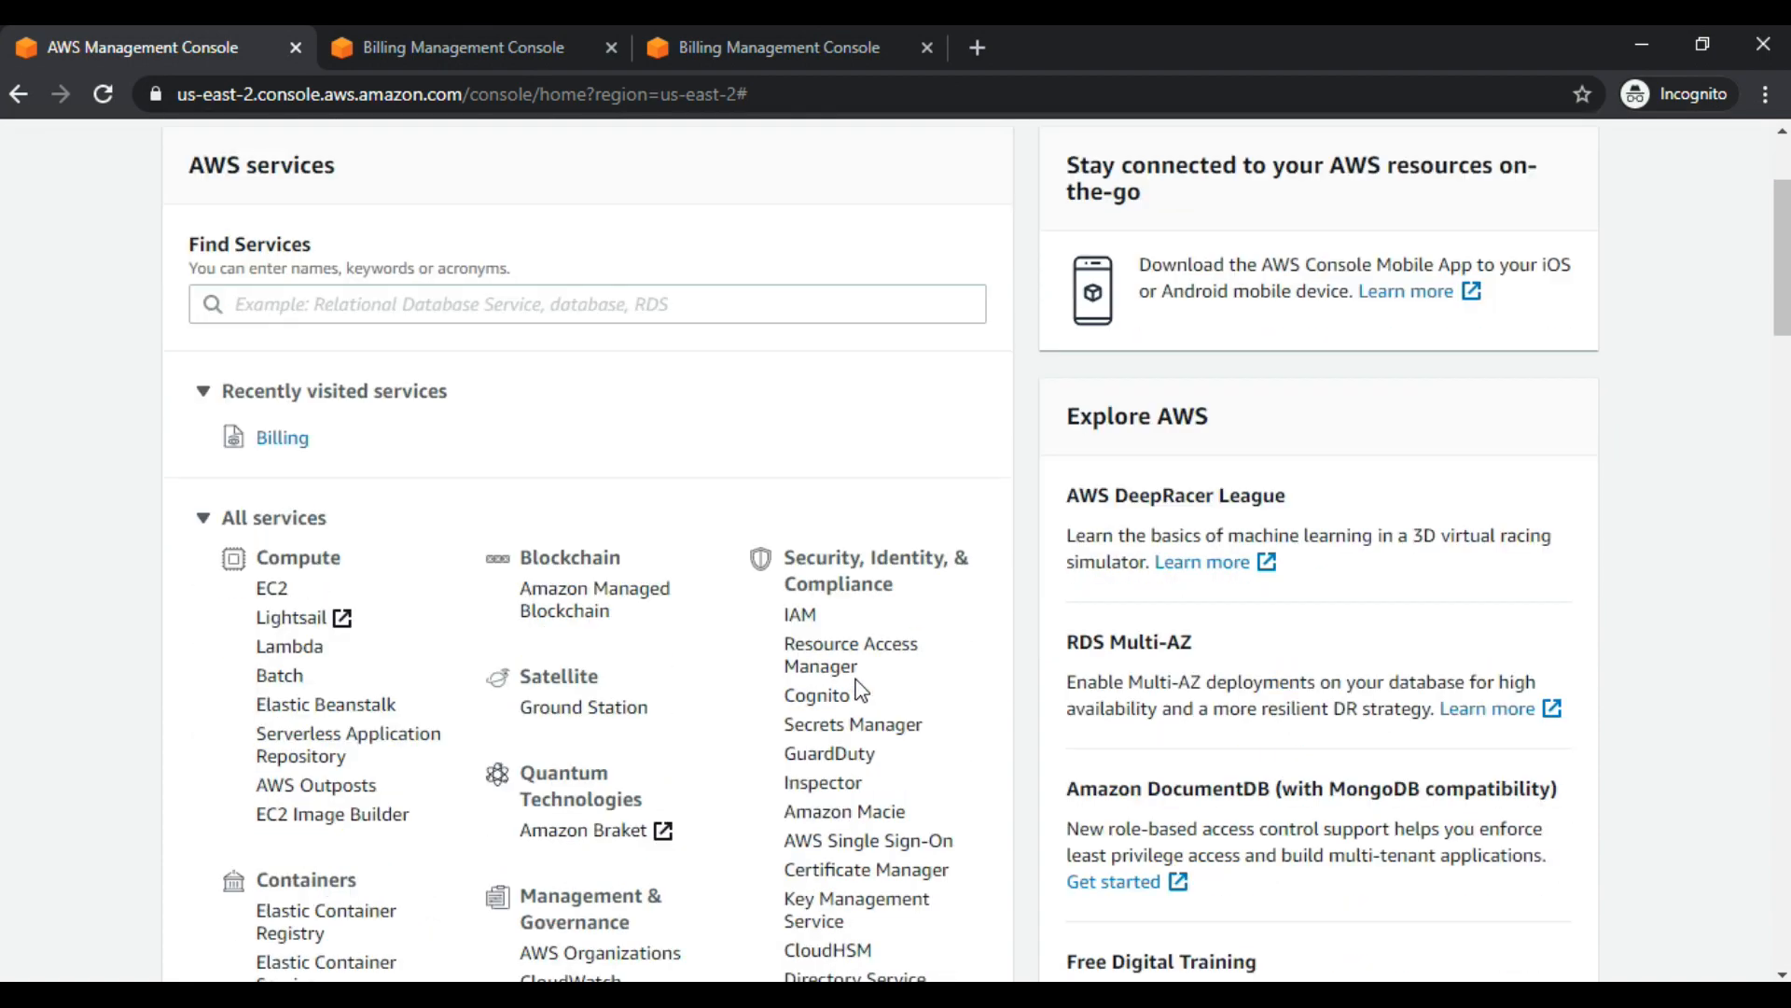
scroll(857, 690, "up", 1)
scroll(858, 690, "up", 1)
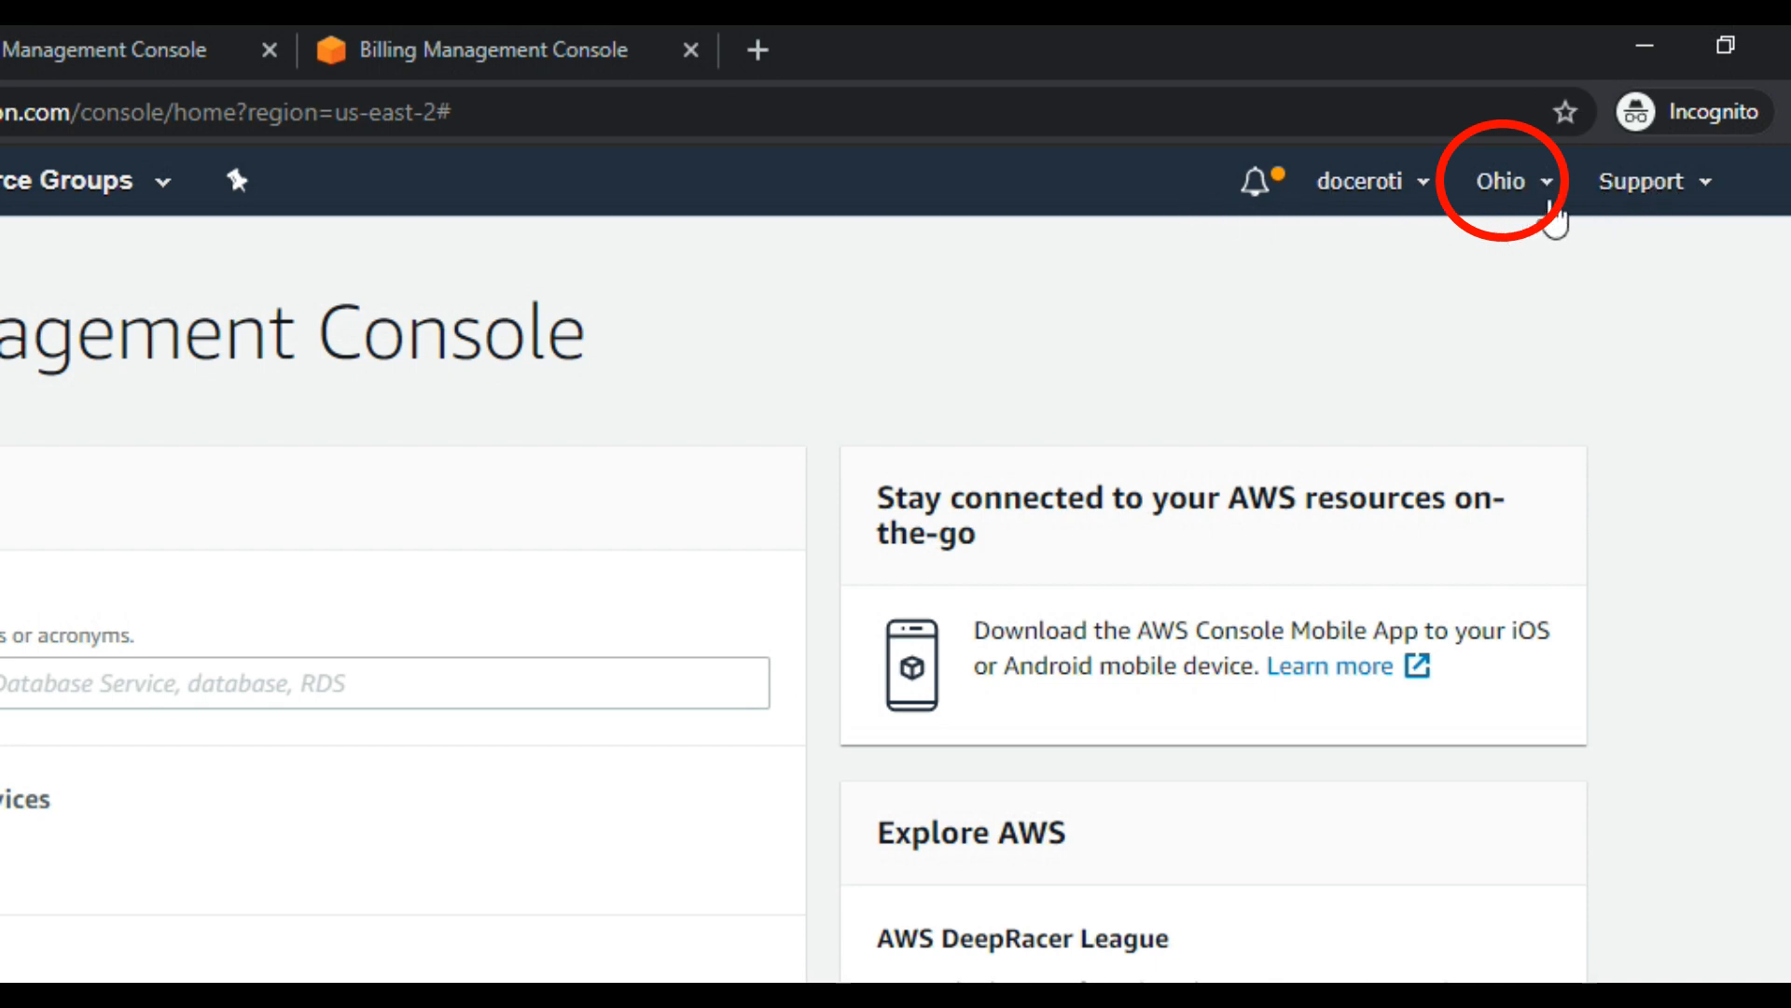
Choose Asia Pacific (Hong Kong) from the available regions and read the notice about fees when enabling it.
left_click(1547, 200)
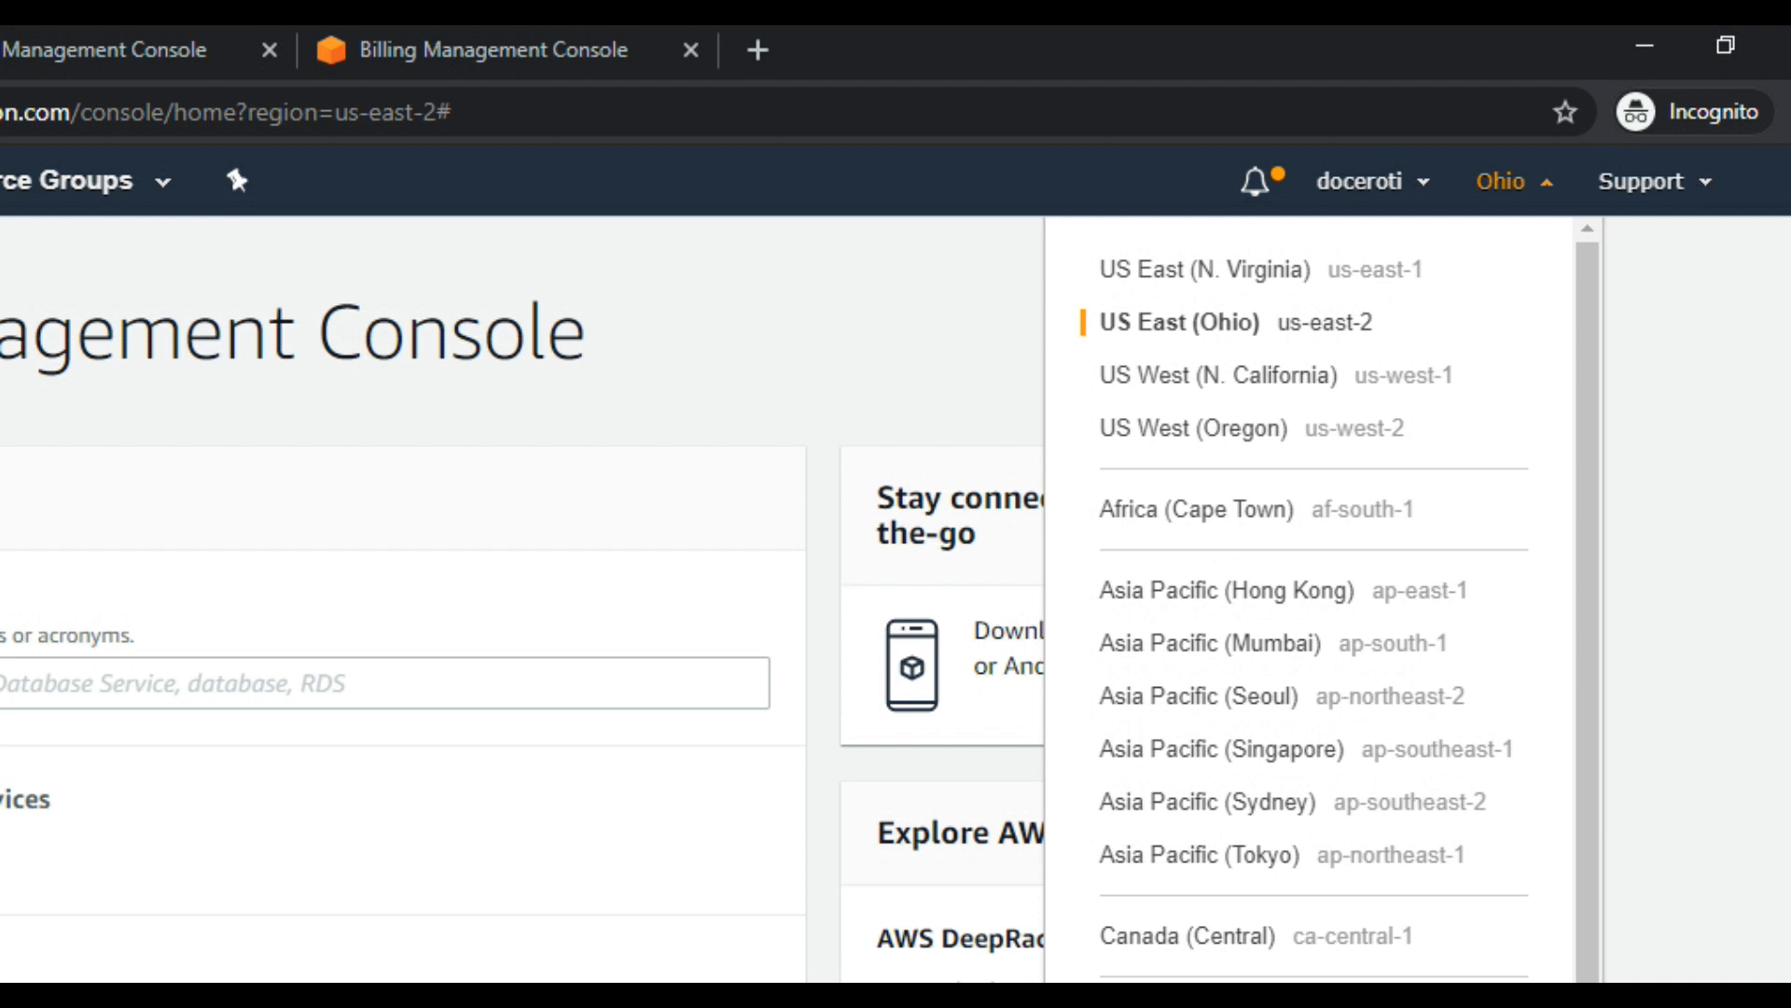
scroll(1213, 892, "down", 3)
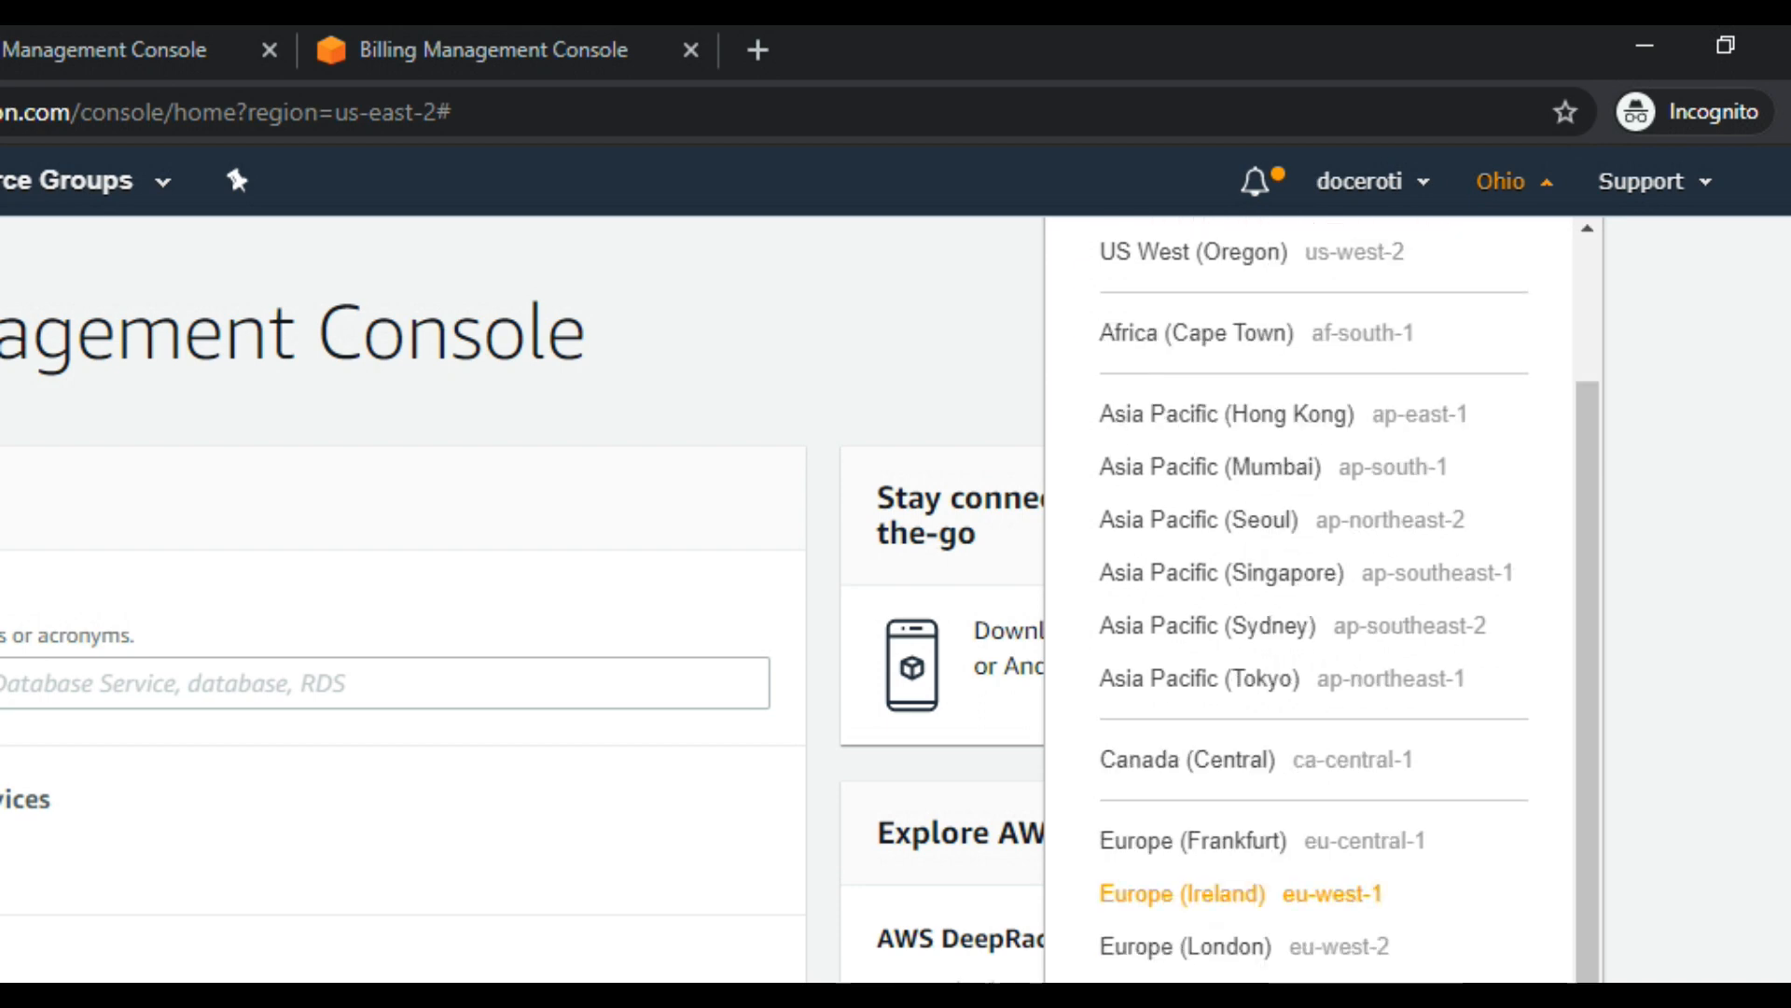
scroll(1355, 698, "up", 3)
left_click(1307, 595)
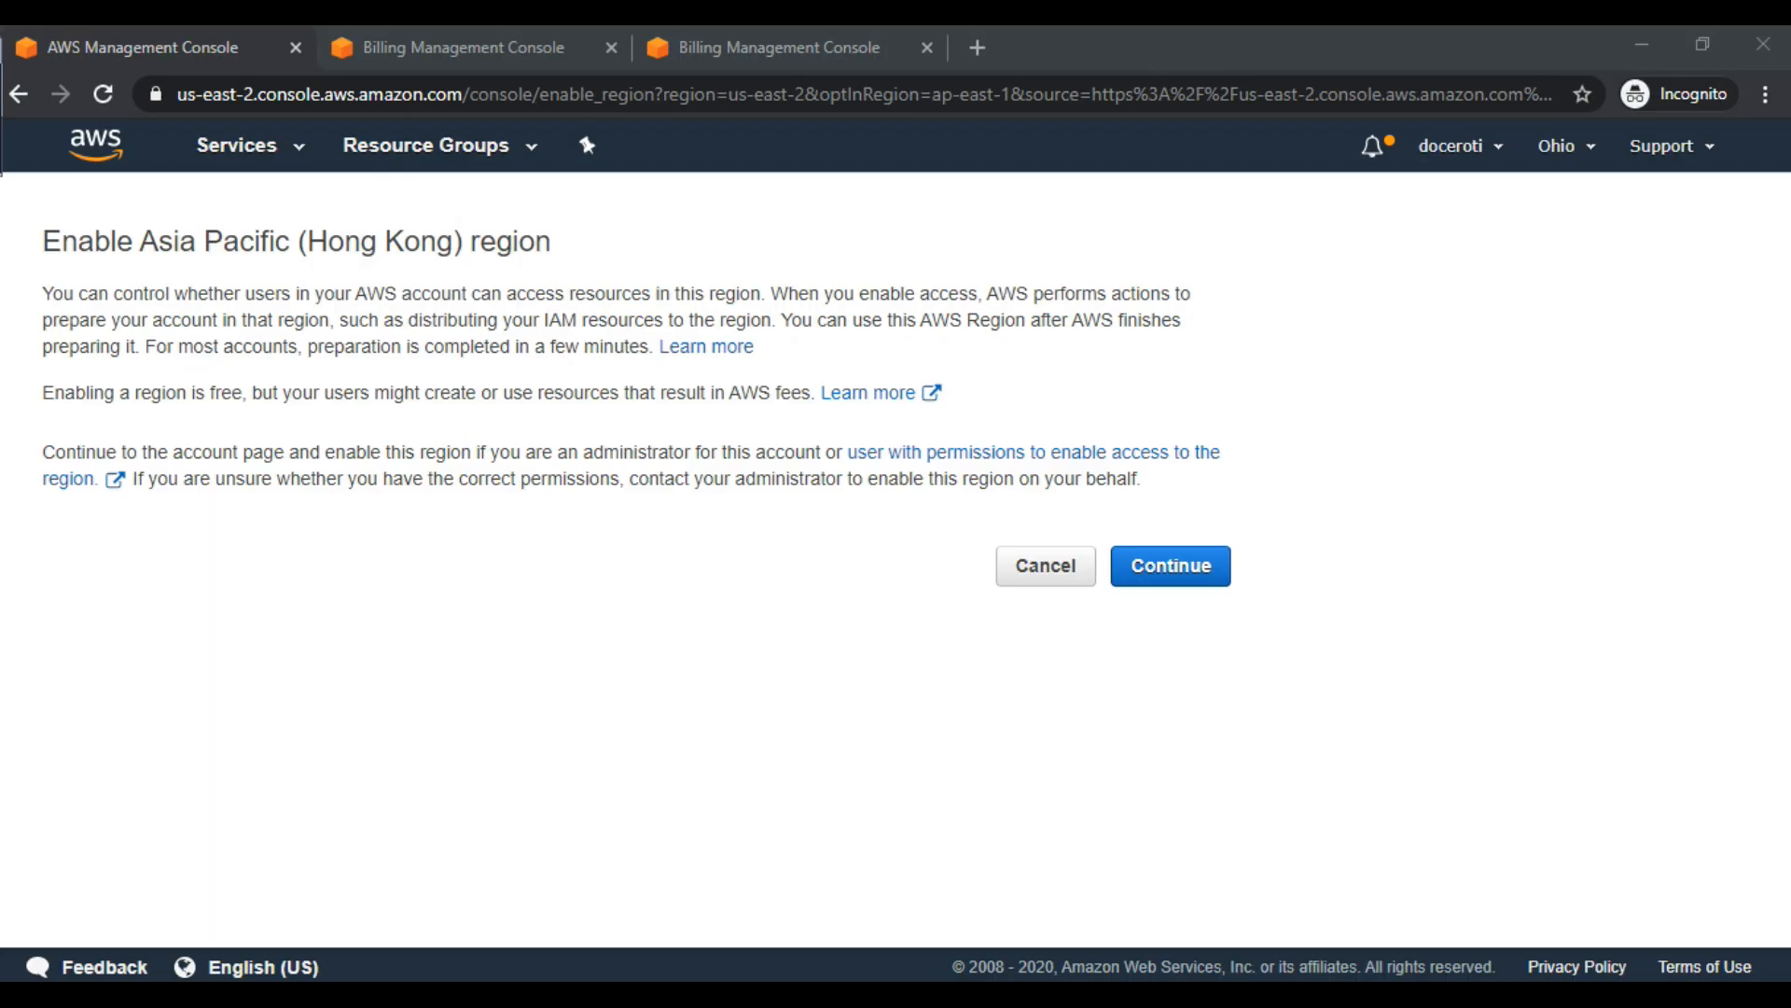
left_click_drag(86, 390, 144, 392)
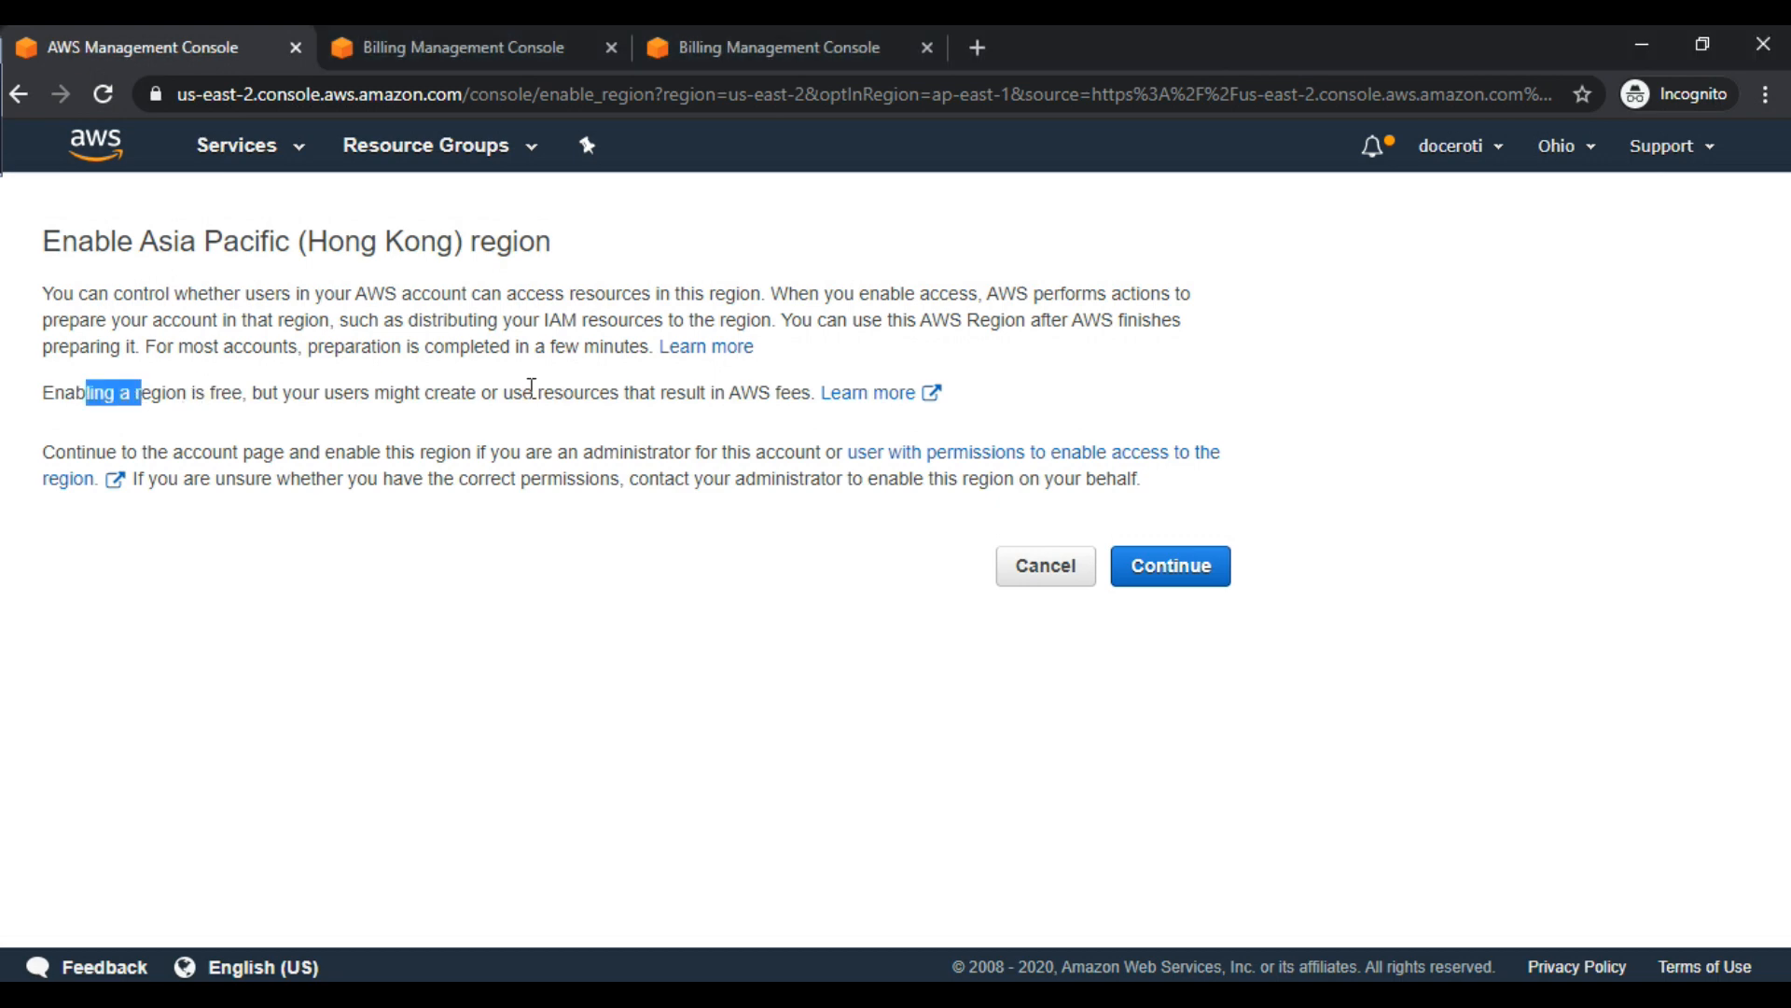
left_click_drag(416, 391, 784, 386)
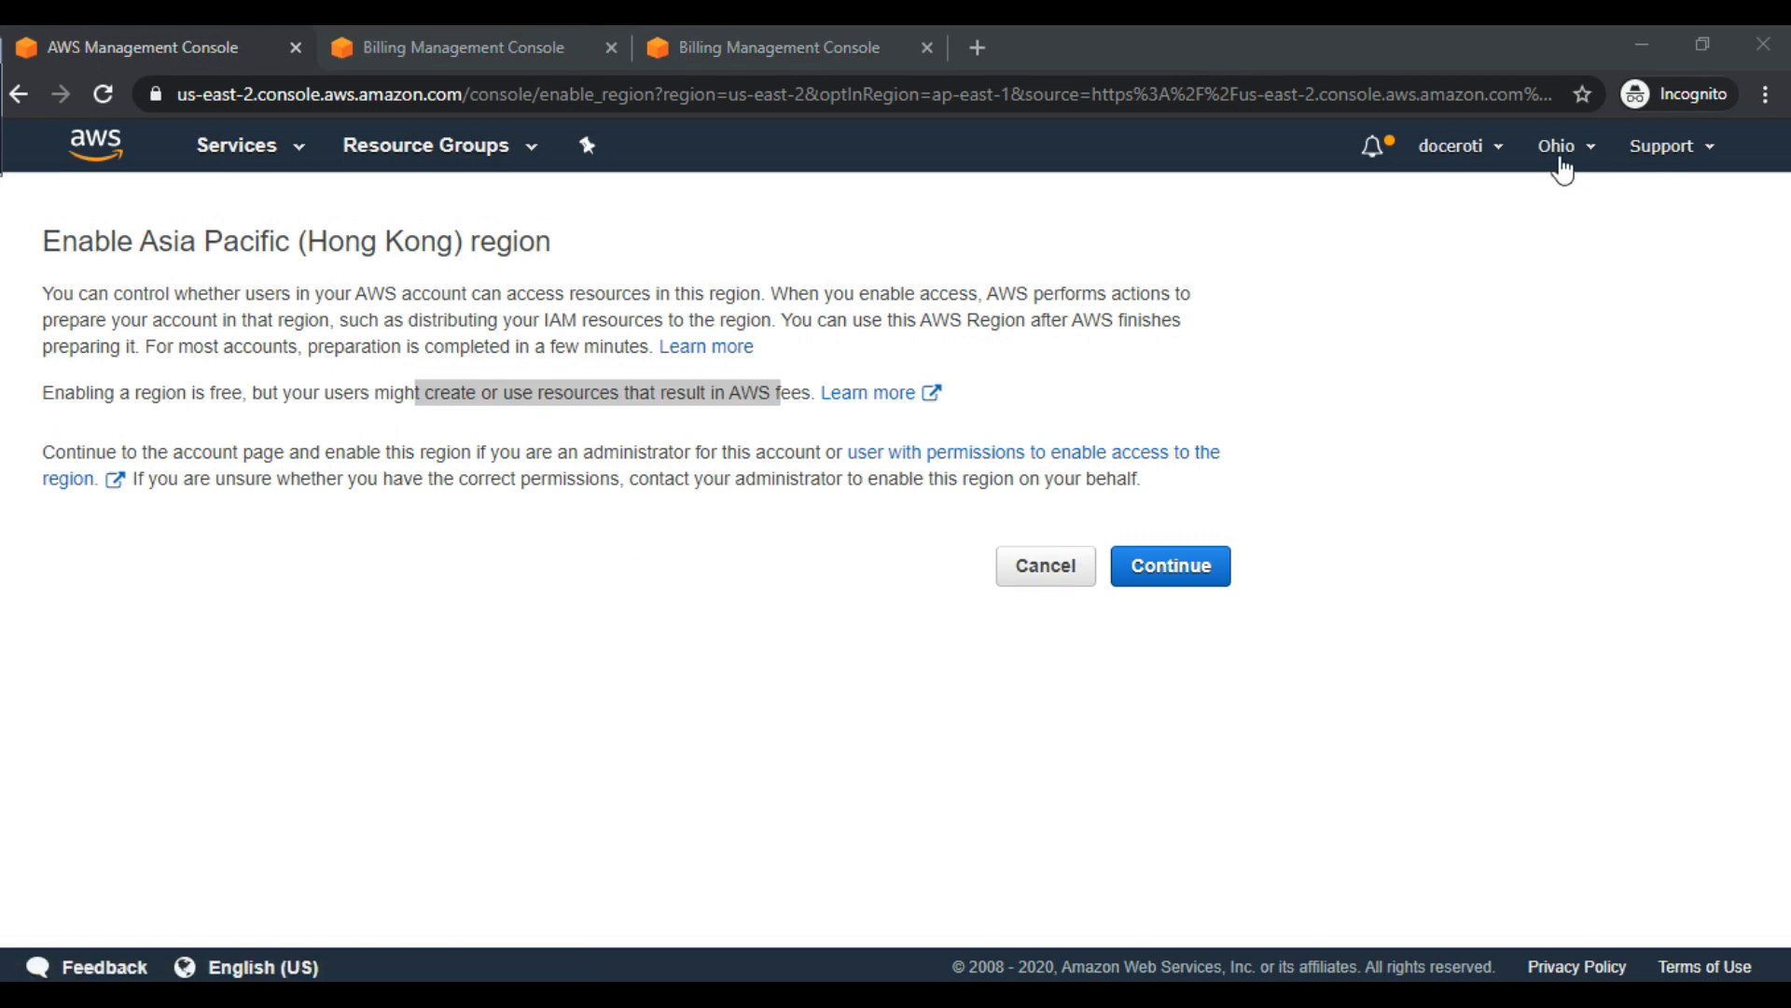
Switch the console region to Asia Pacific (Singapore).
left_click(1561, 161)
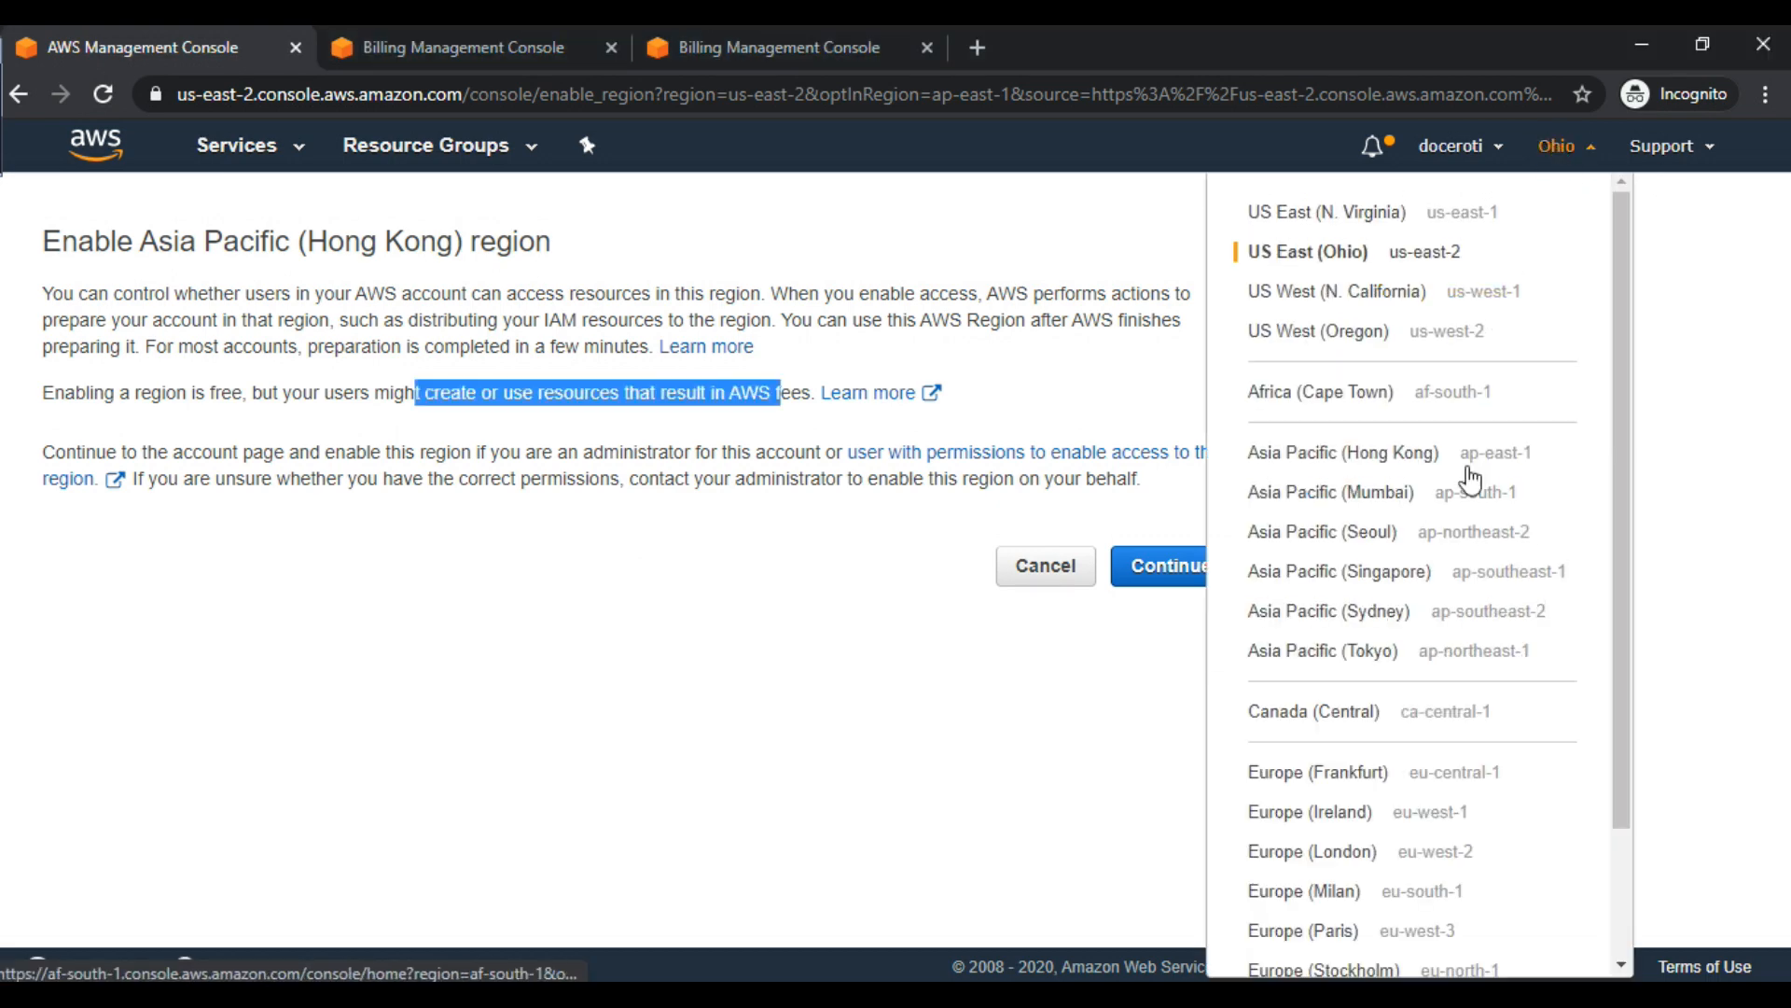
left_click(1369, 583)
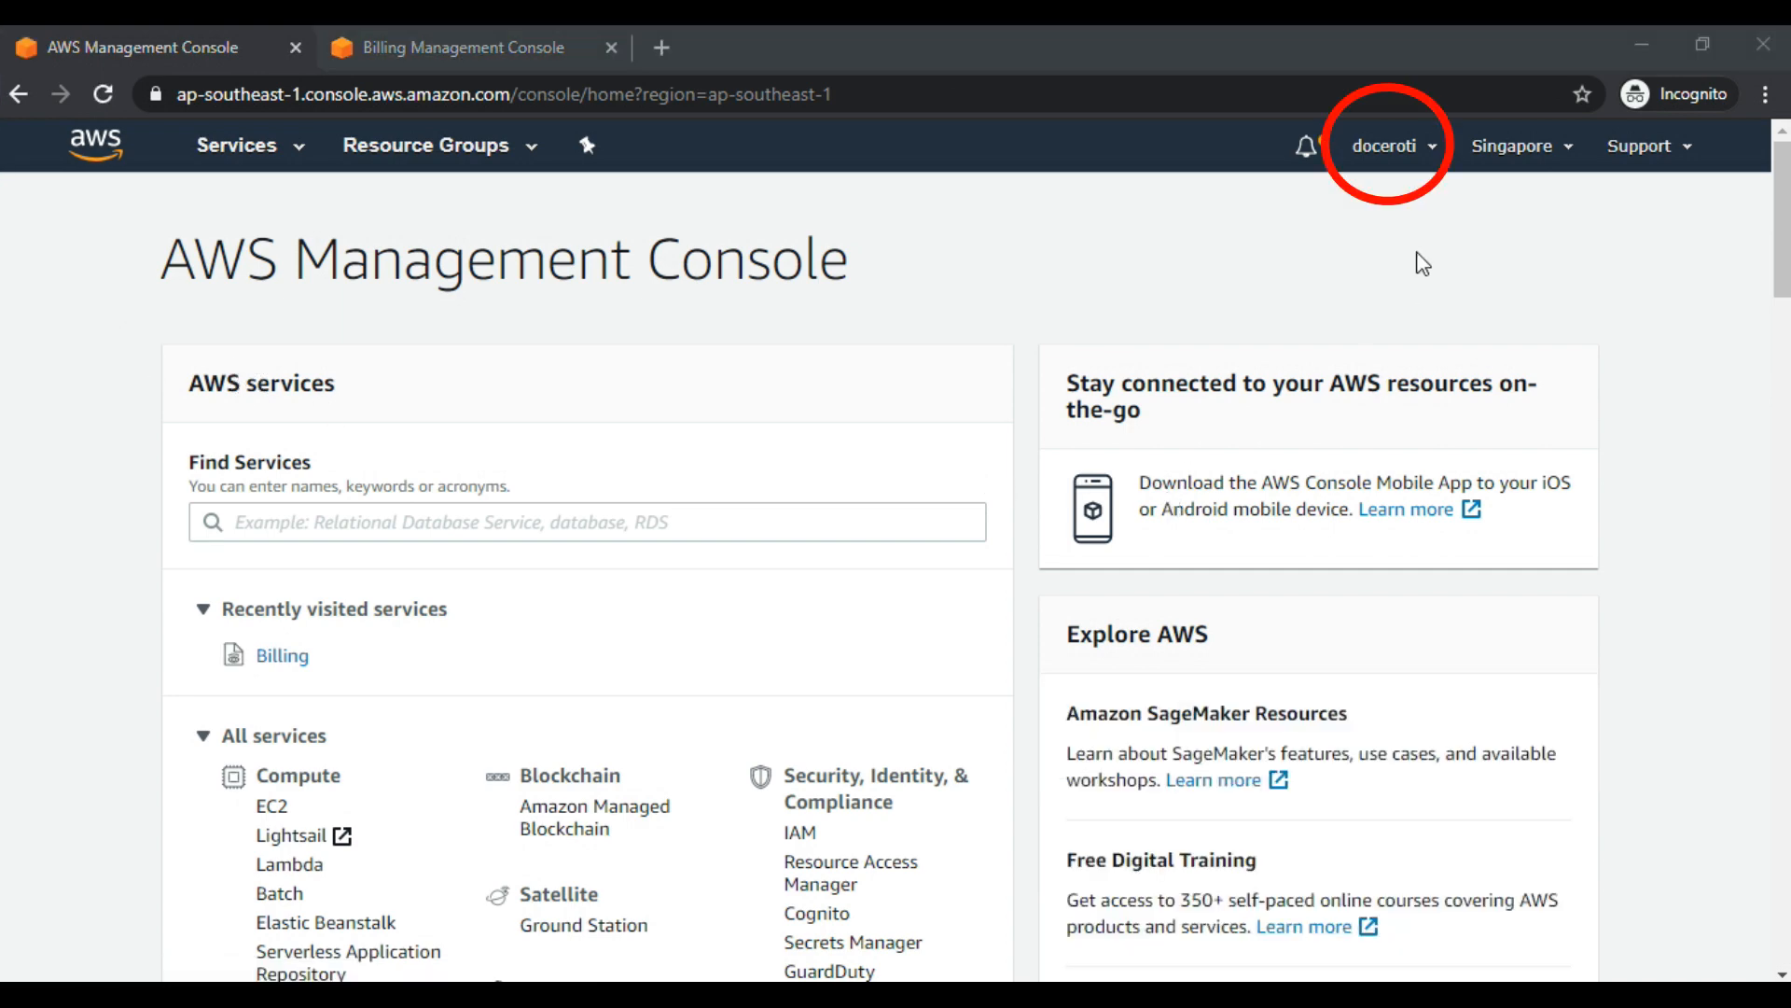
Open the My Account page in a new browser tab, close the old billing tab, and review the account and contact sections.
left_click(1430, 153)
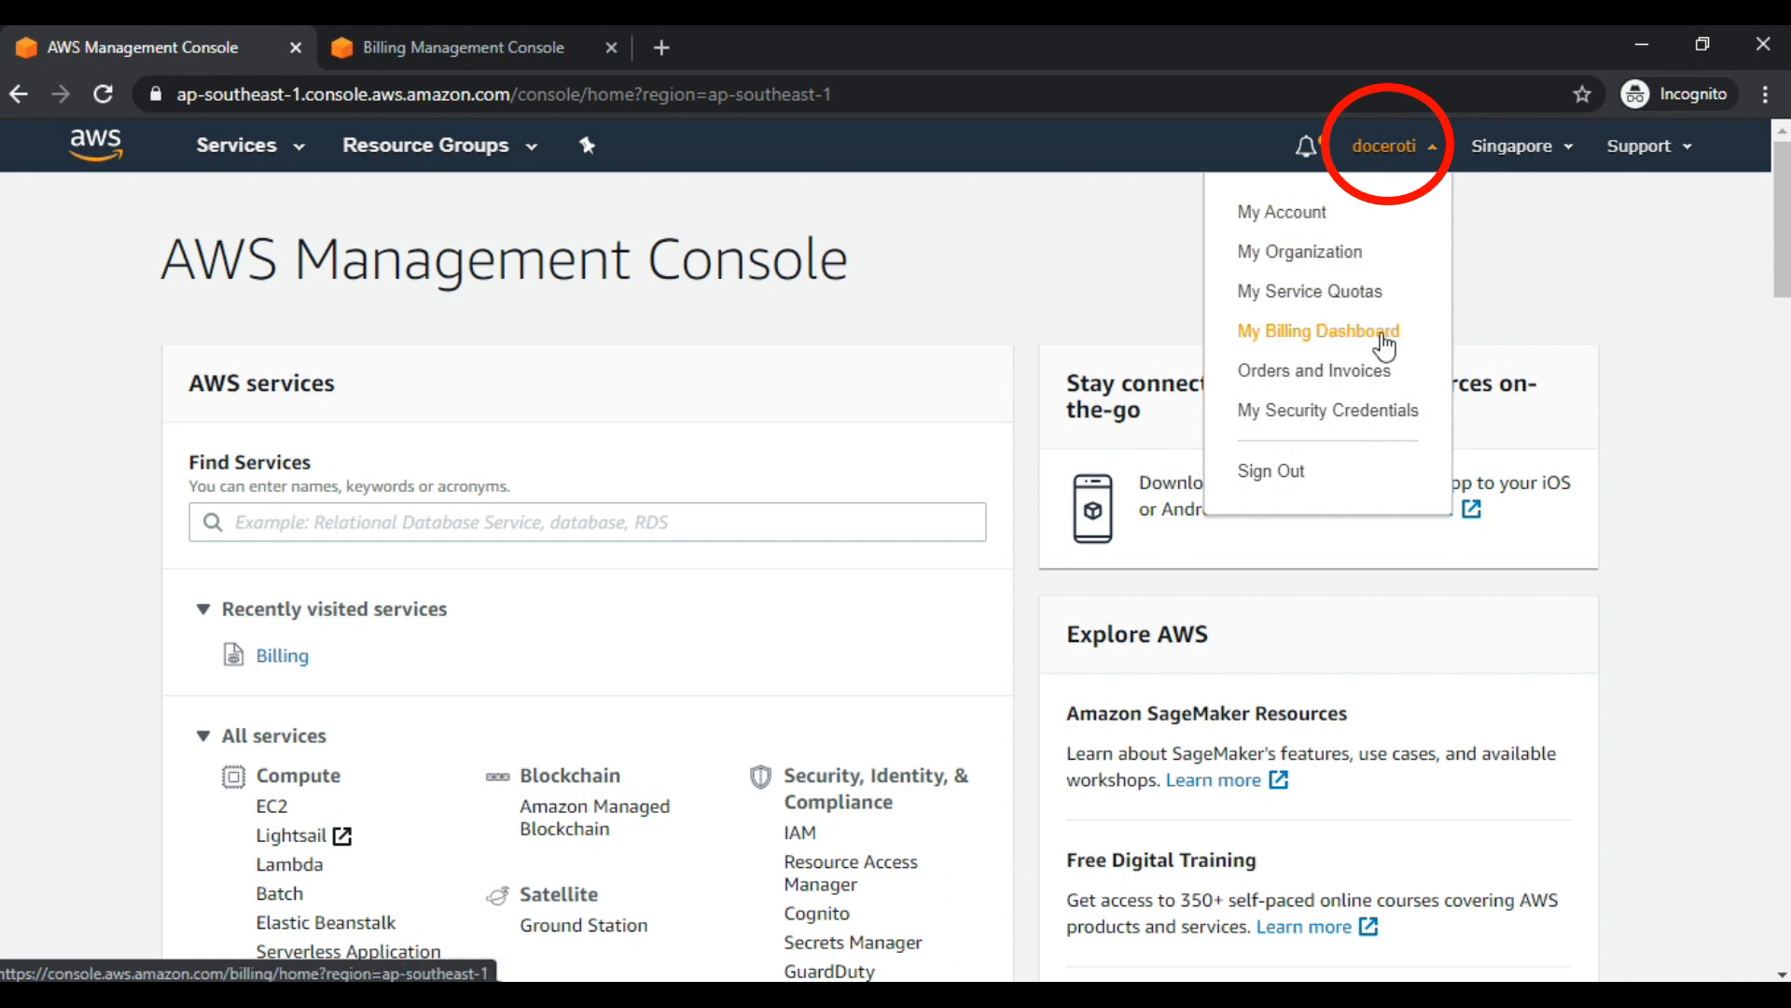
middle_click(1290, 215)
left_click(619, 47)
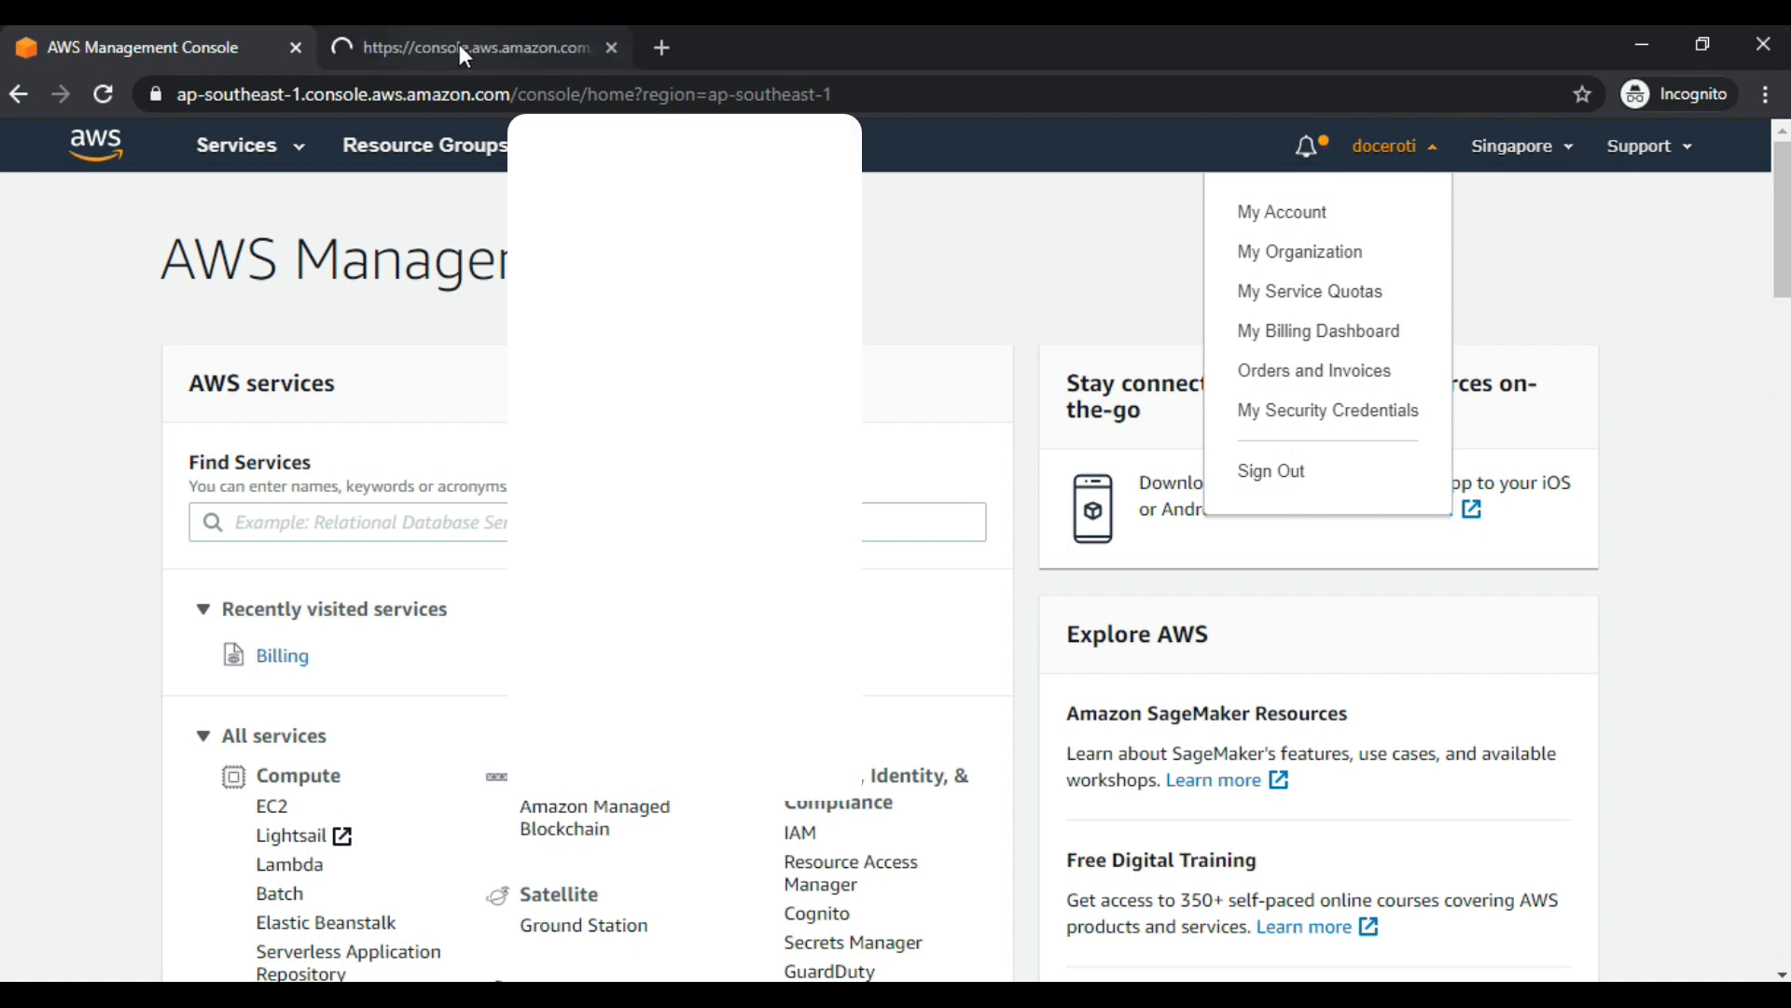
left_click(459, 43)
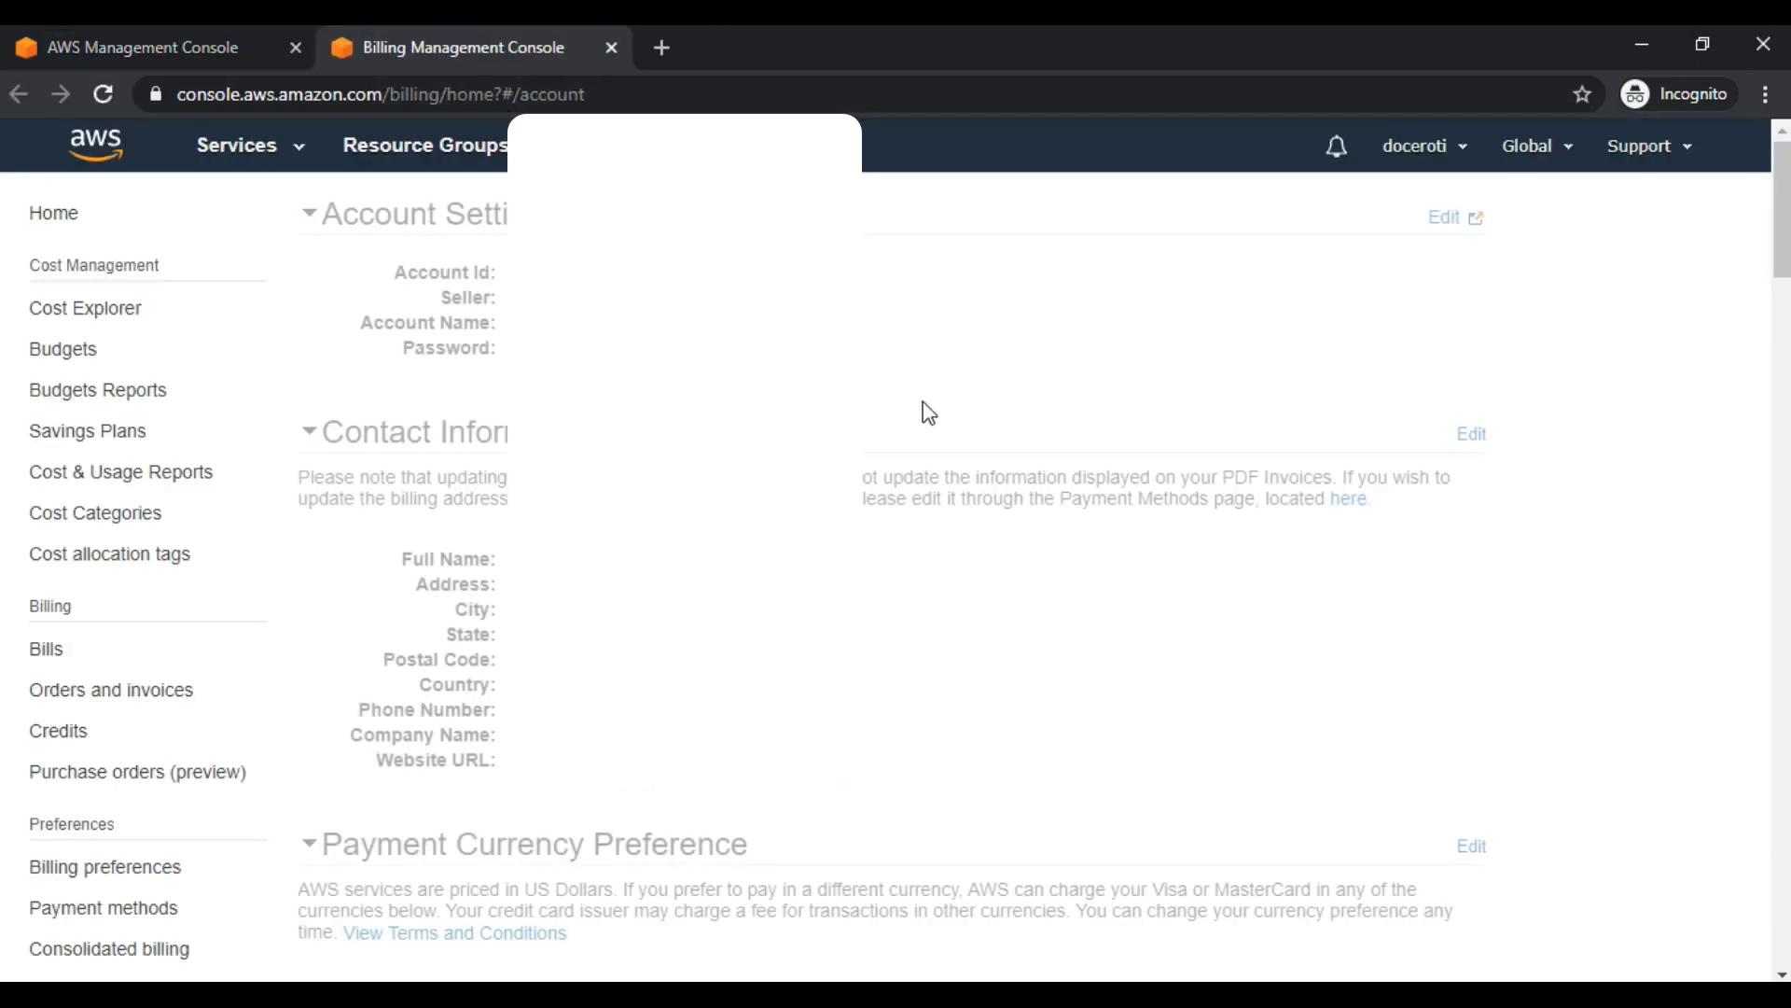
left_click_drag(425, 331, 681, 457)
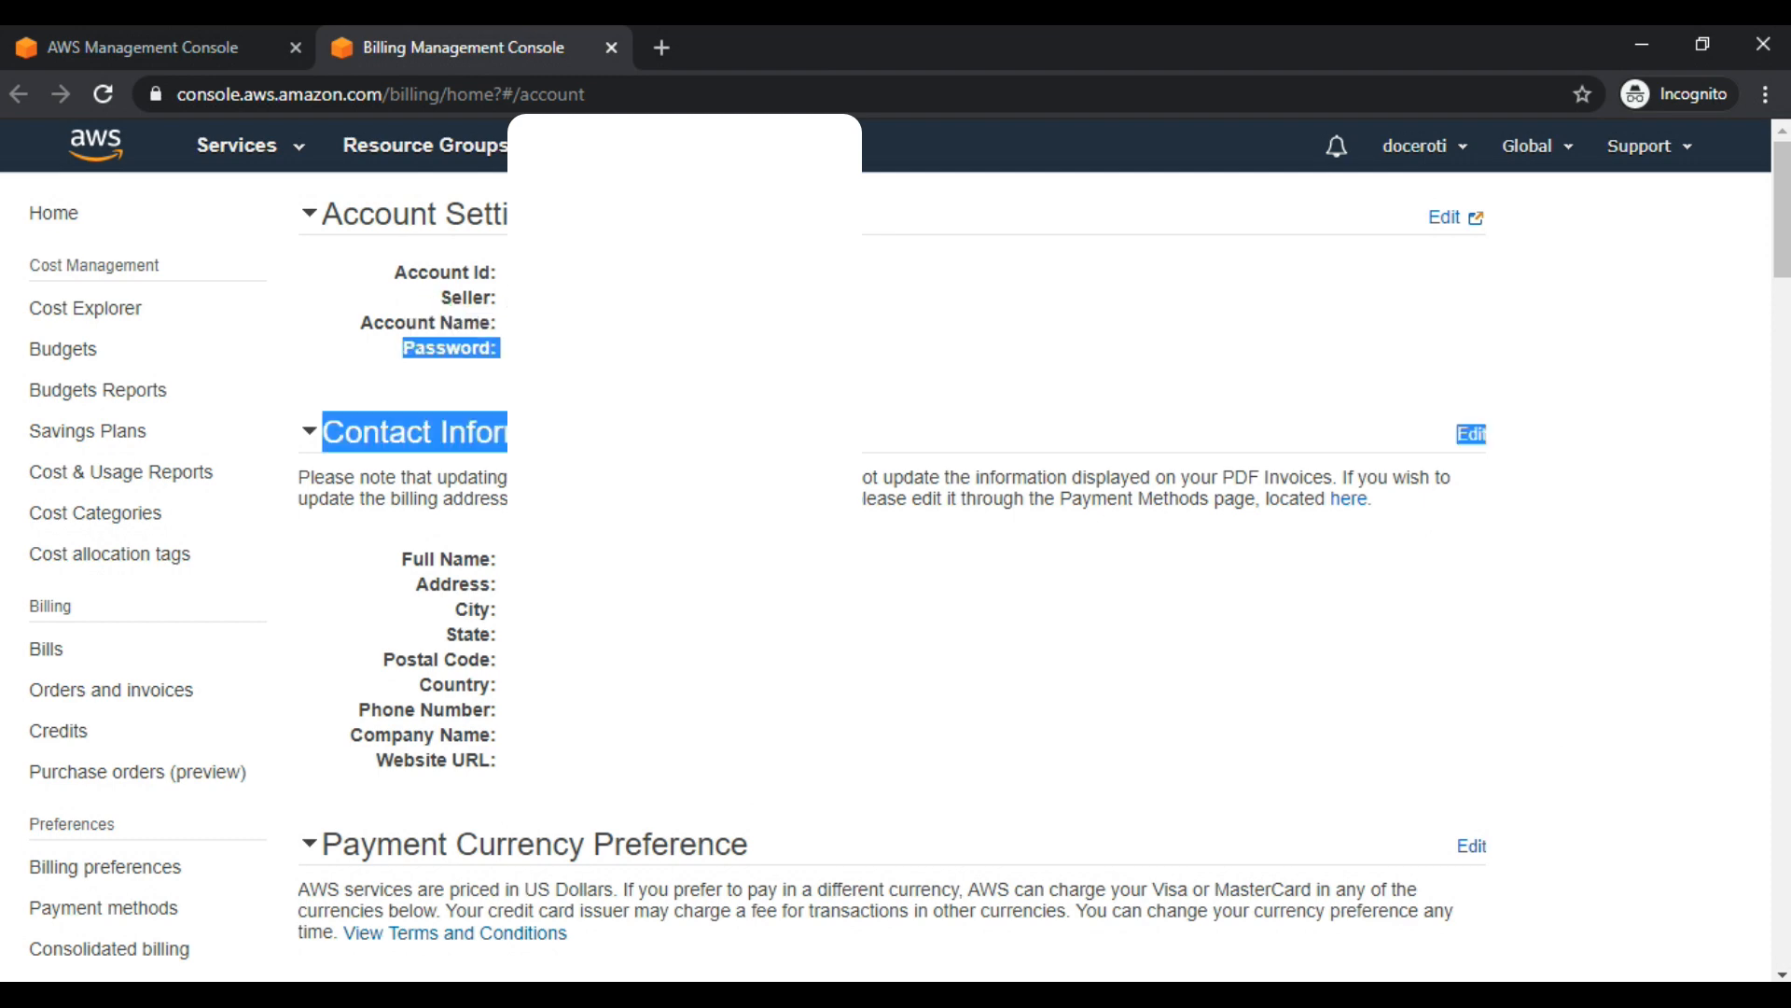
Look through the remaining account sections and open the Bills page of the billing console.
scroll(1026, 560, "down", 3)
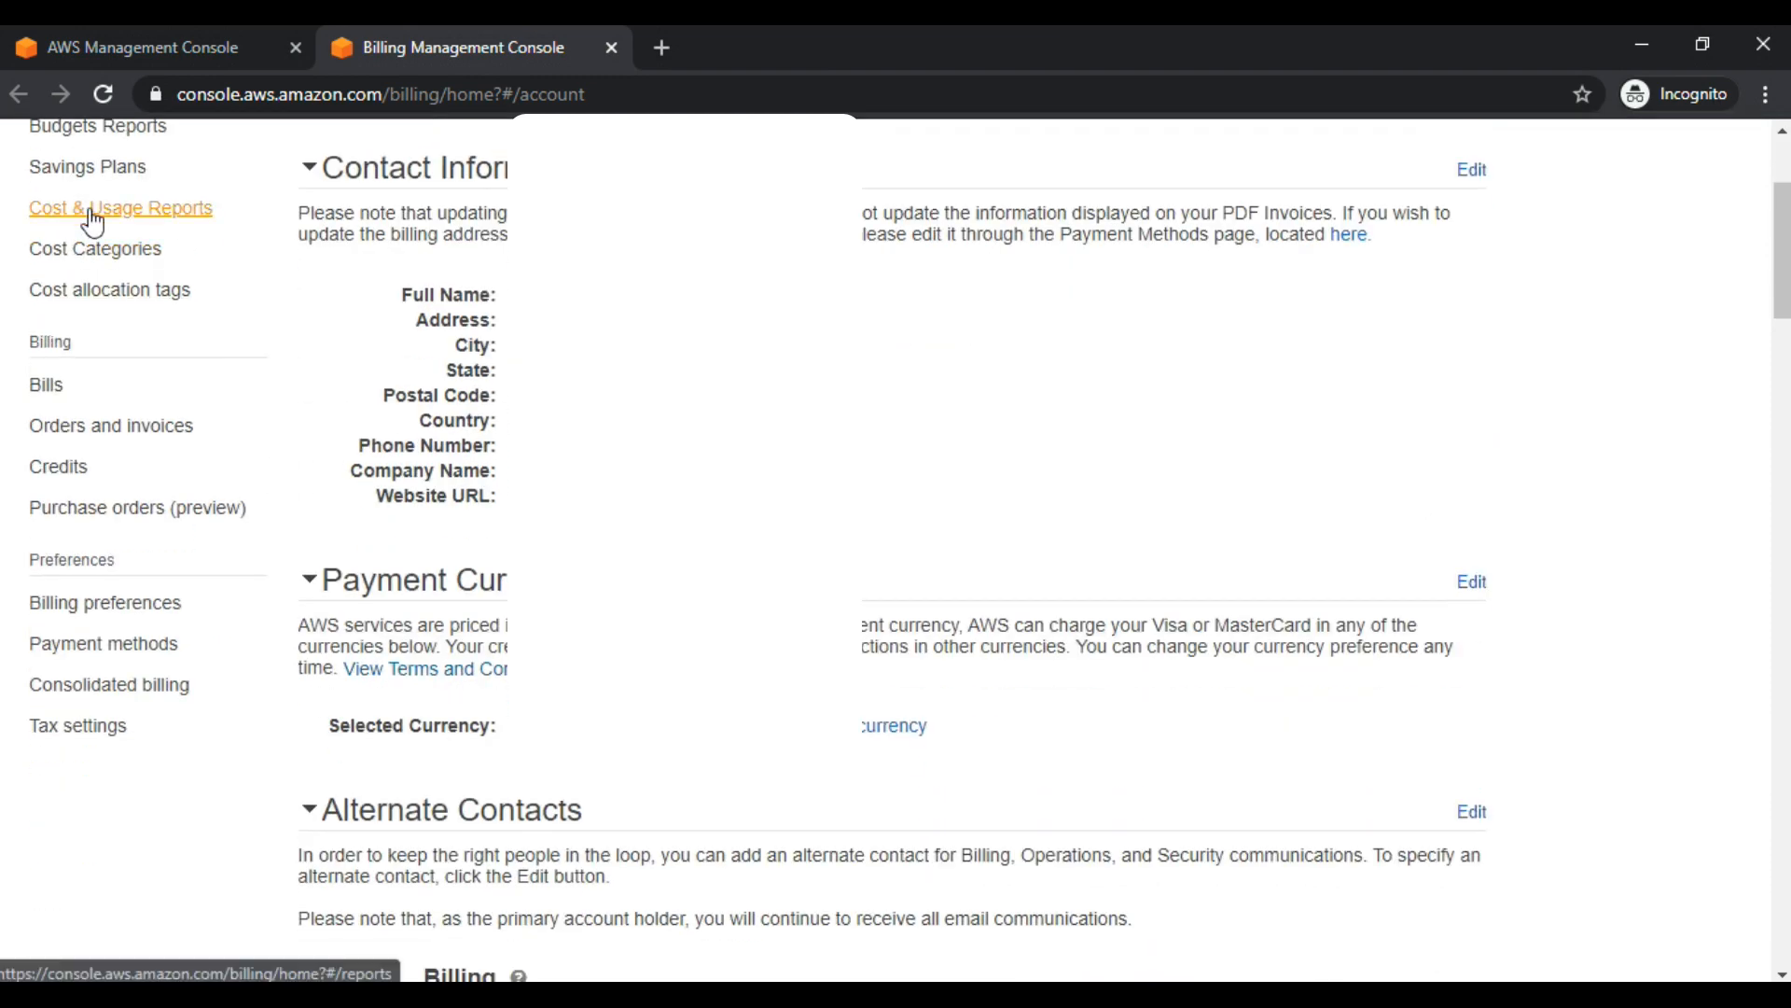
scroll(482, 492, "down", 2)
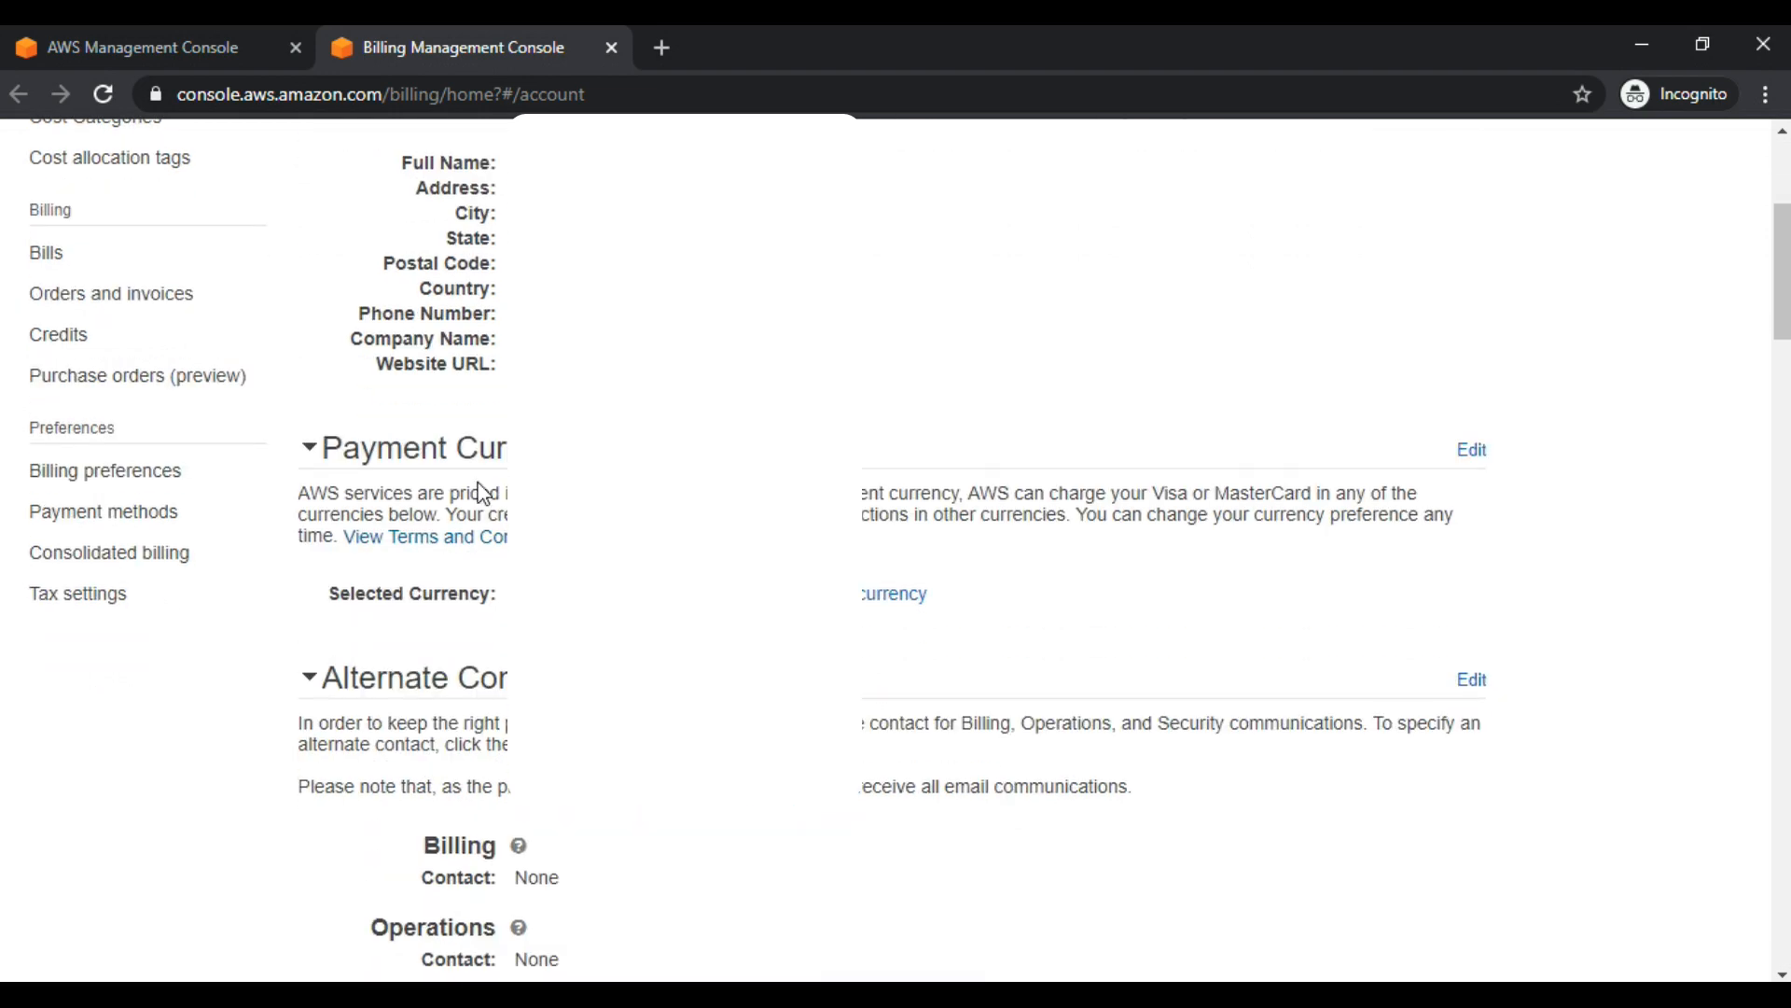
left_click(49, 255)
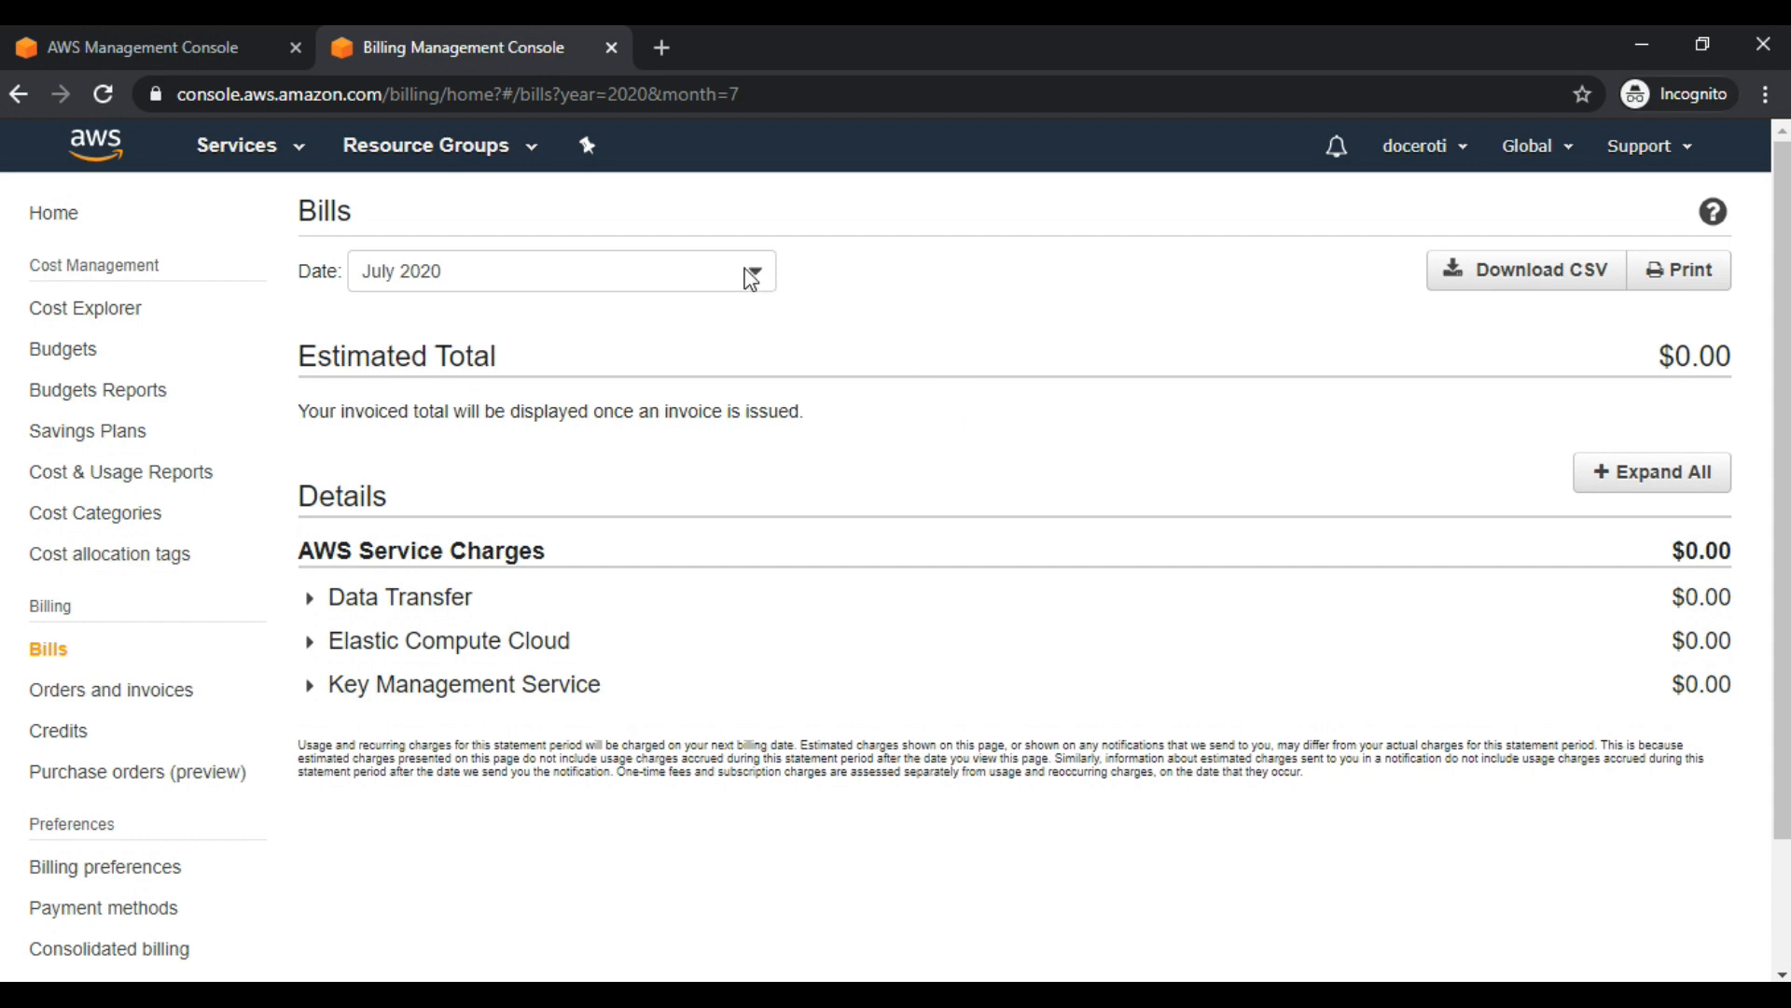
Check the available billing periods on the Bills page and choose July 2020.
left_click(751, 275)
left_click(742, 278)
left_click(742, 278)
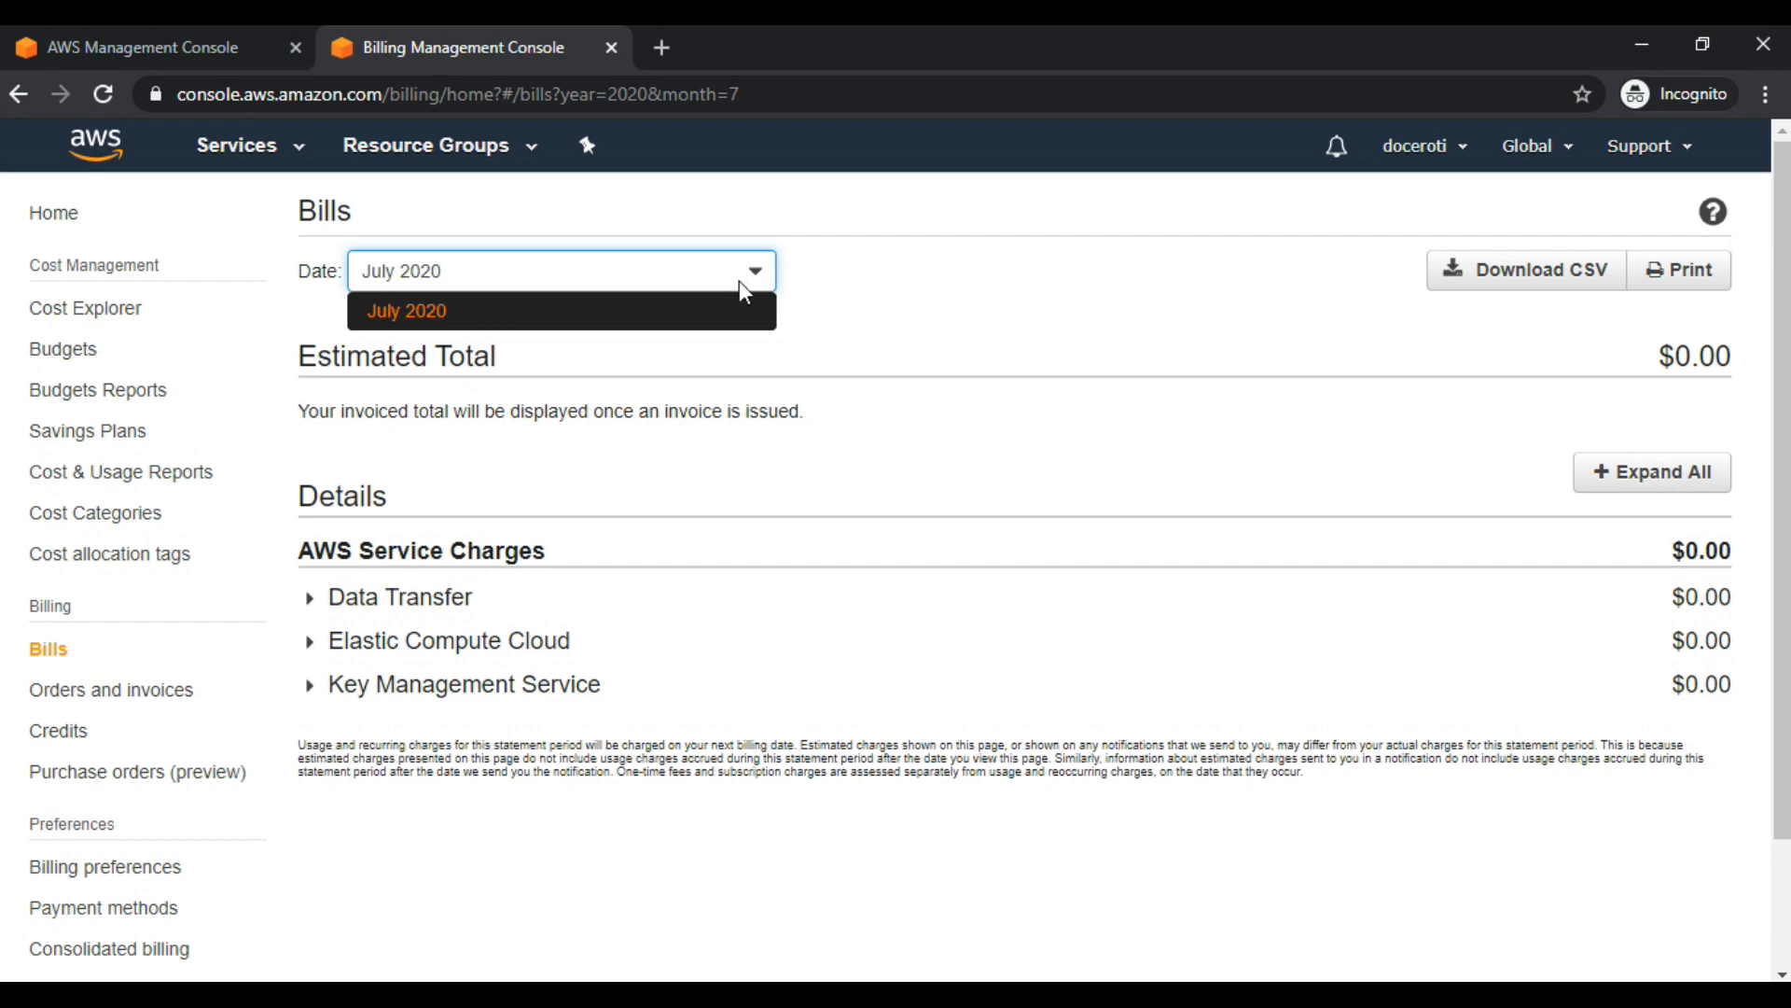
left_click(681, 317)
scroll(687, 331, "down", 1)
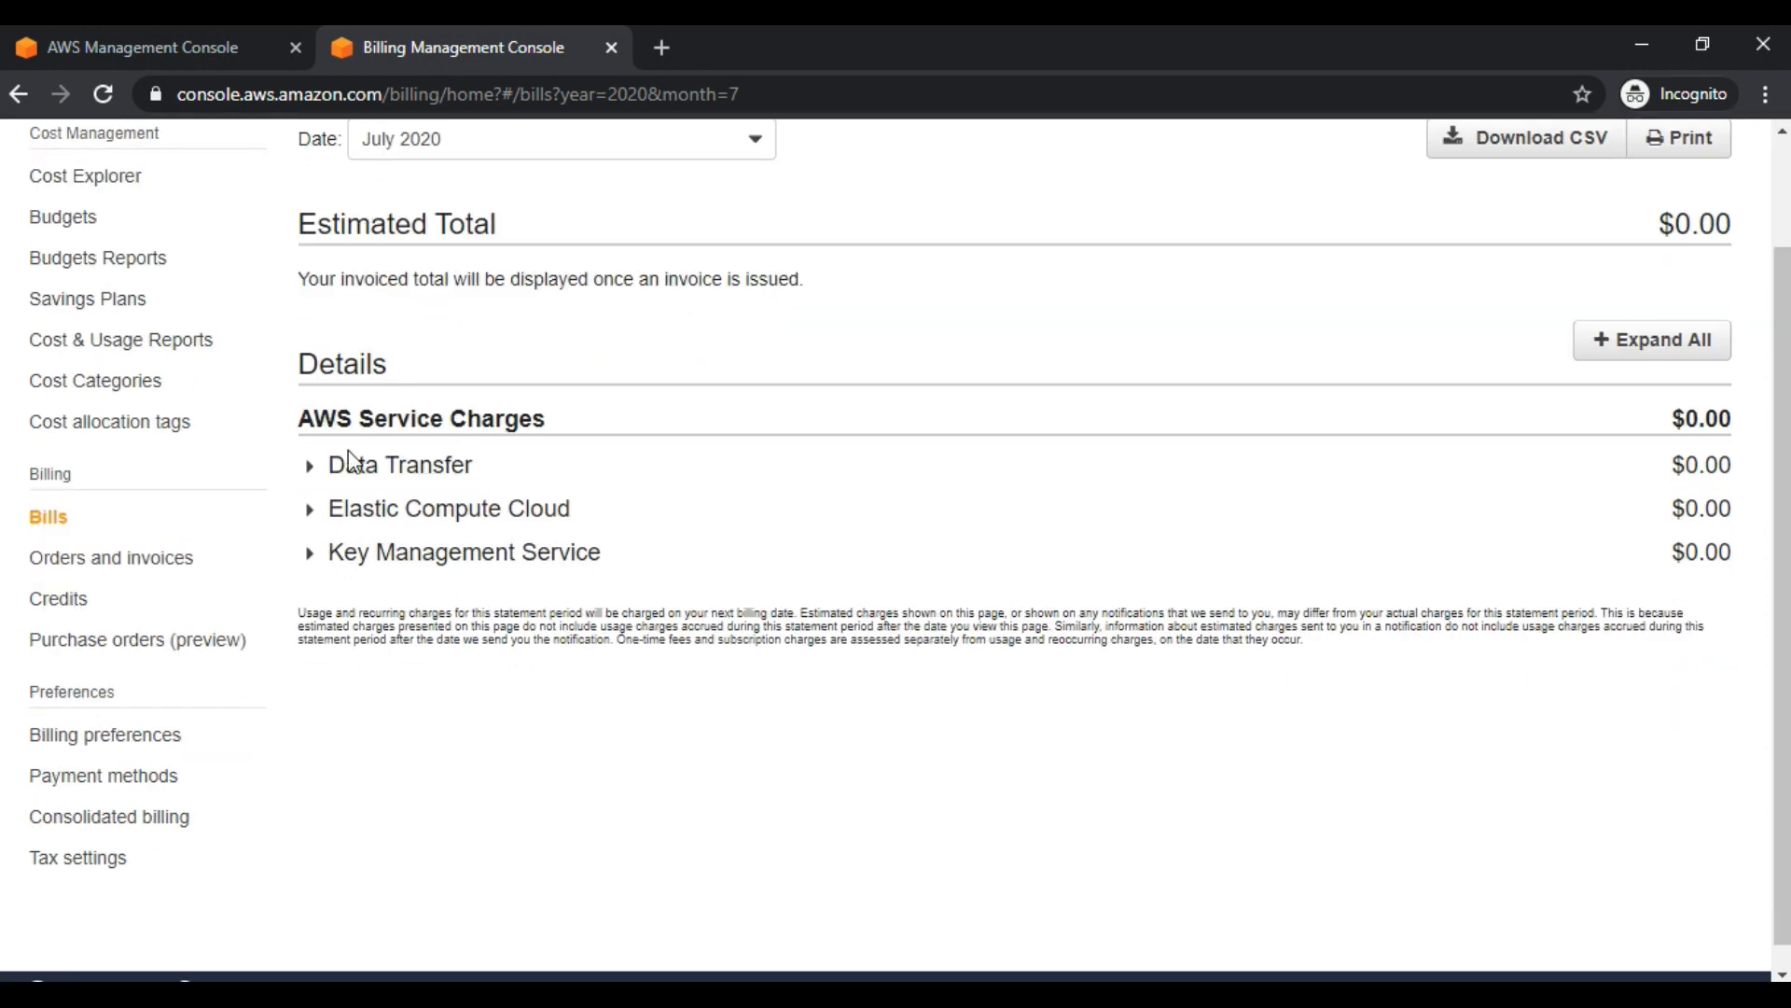
Expand the Data Transfer and Elastic Compute Cloud charges and inspect the Asia Pacific (Singapore) data transfer details.
left_click(312, 469)
left_click(314, 559)
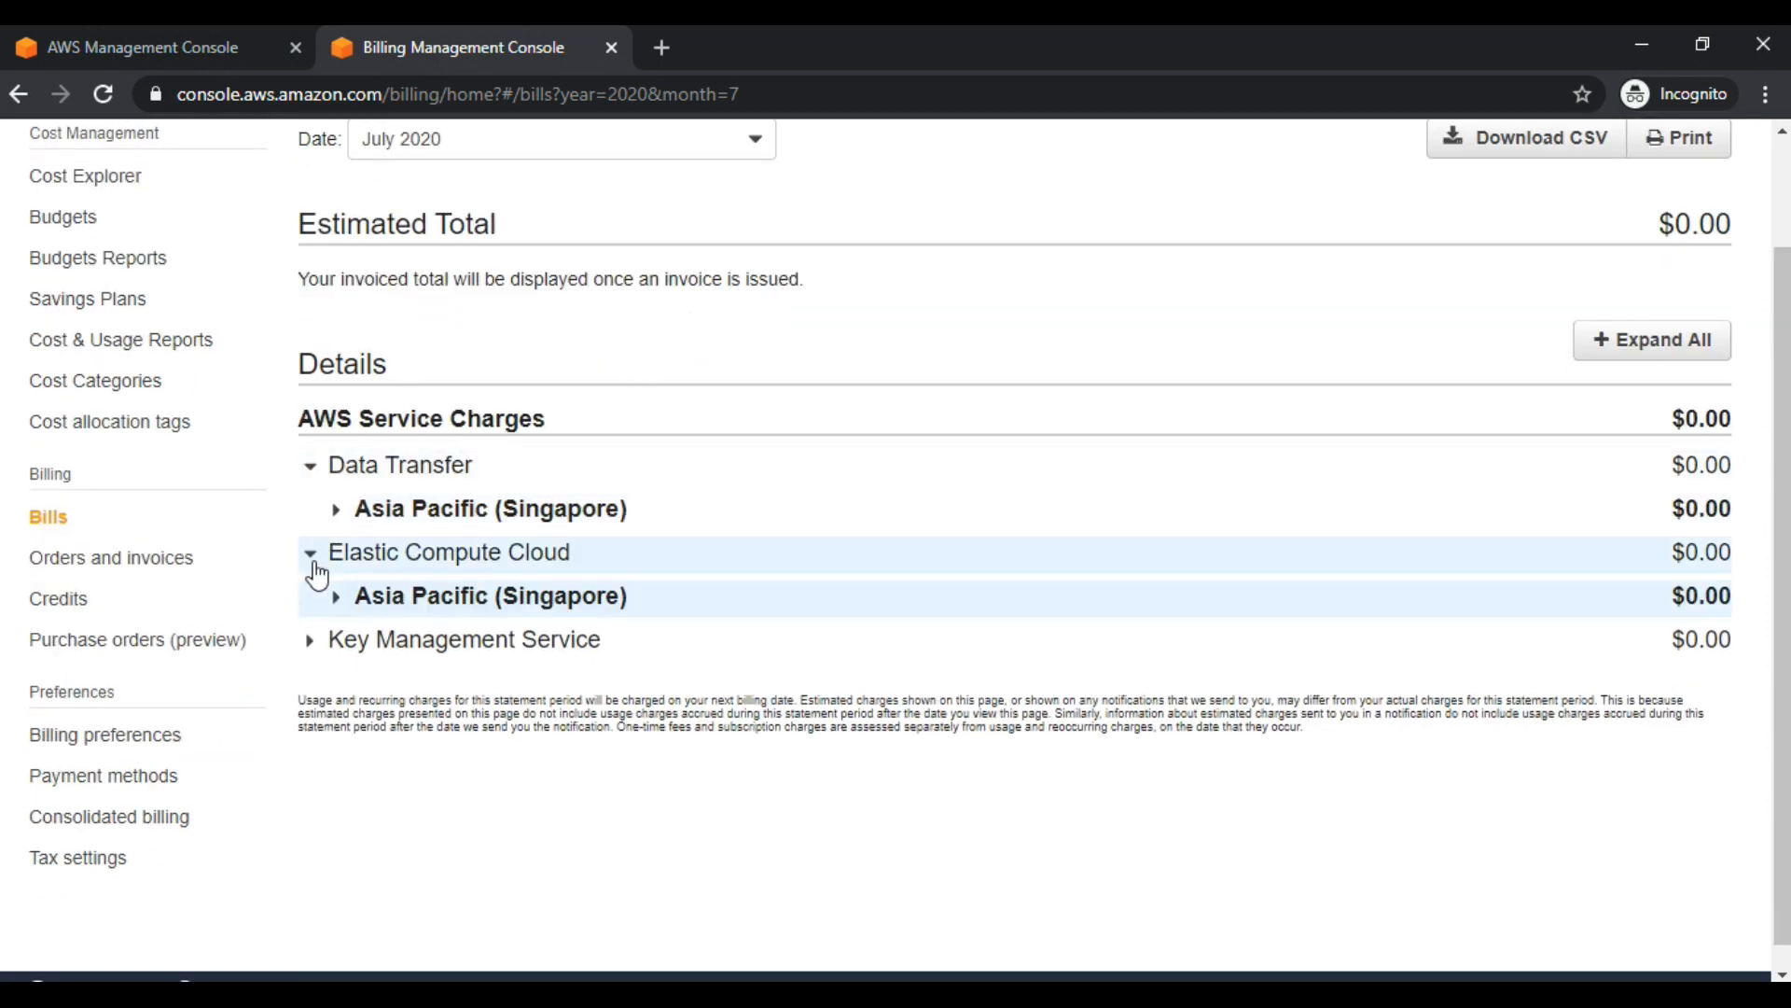
left_click(352, 519)
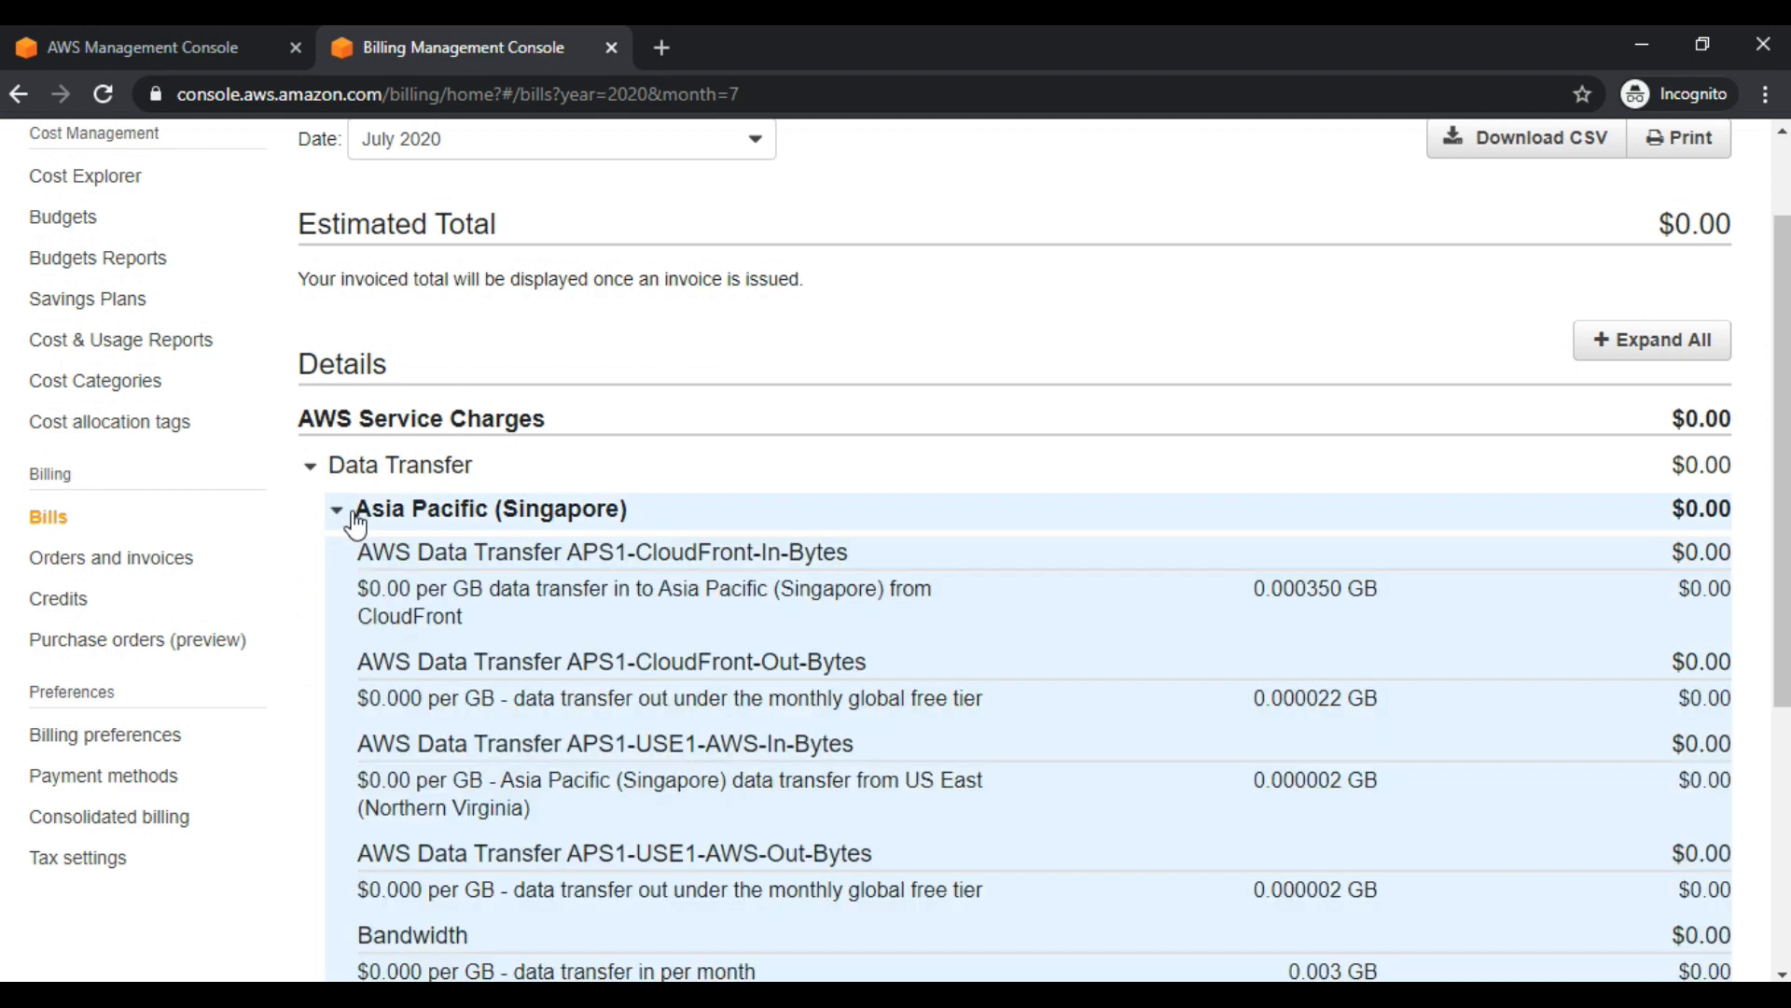
left_click(353, 519)
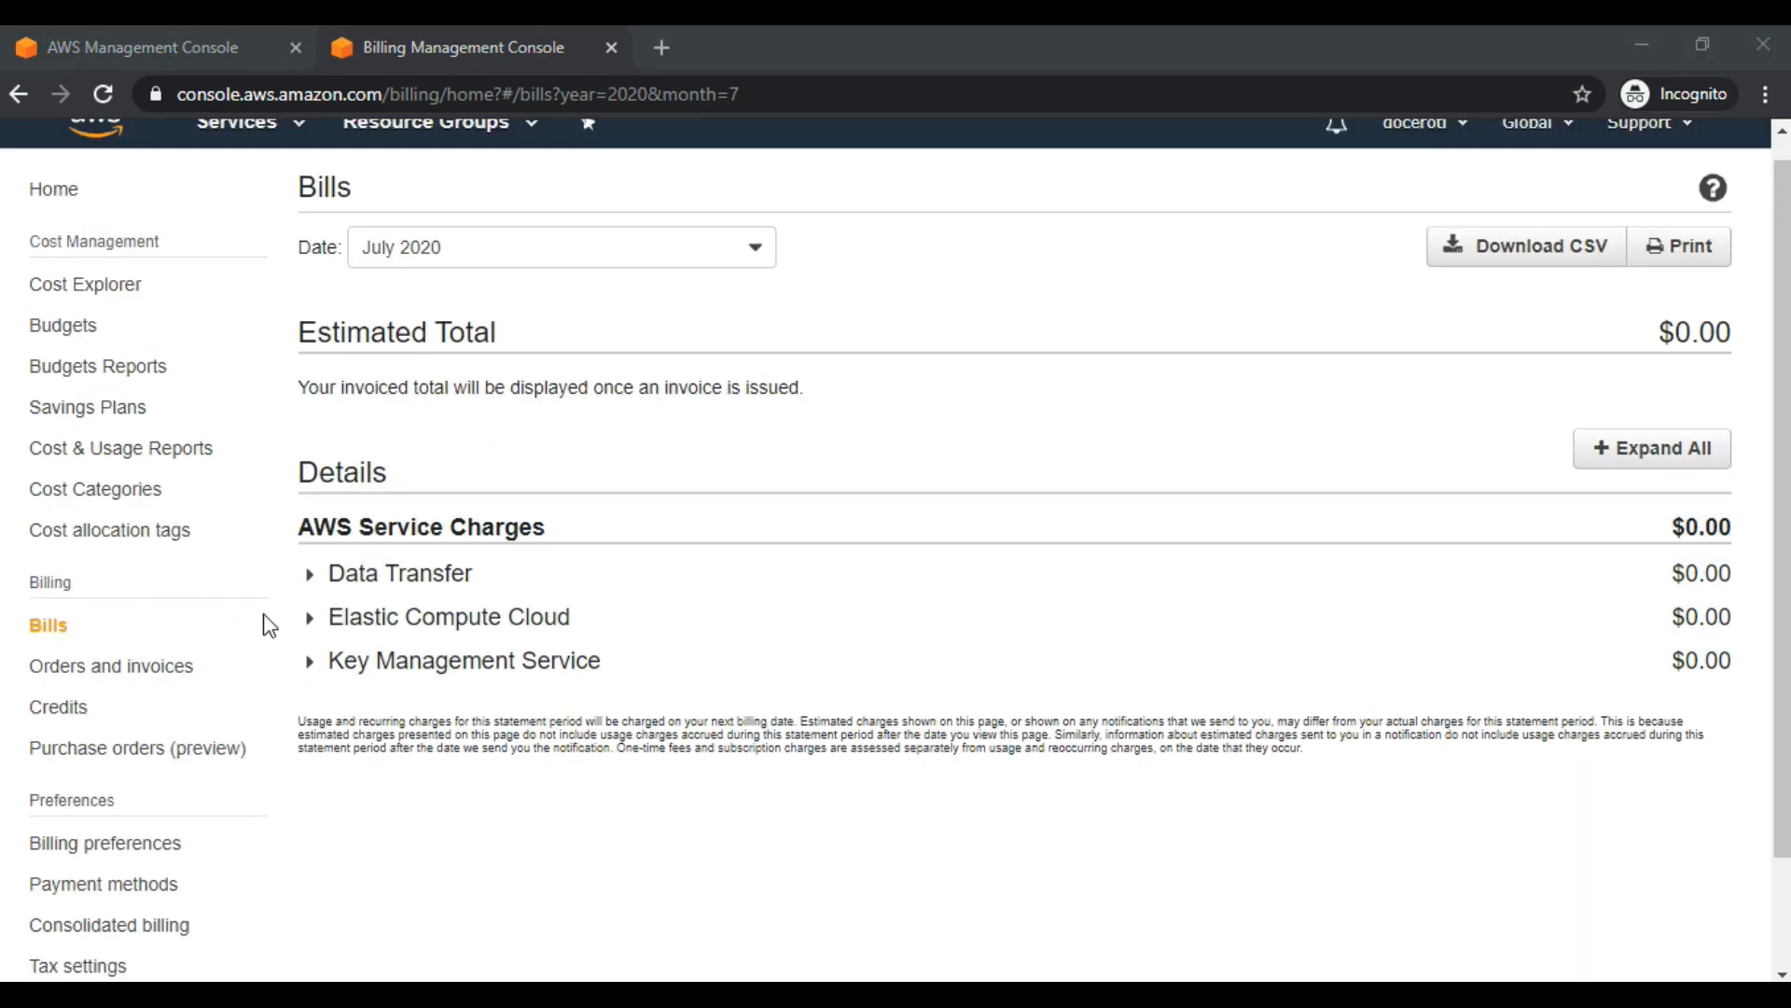
Return the billing tab to the console home page and switch to the first AWS Management Console tab.
scroll(269, 625, "up", 1)
left_click(103, 94)
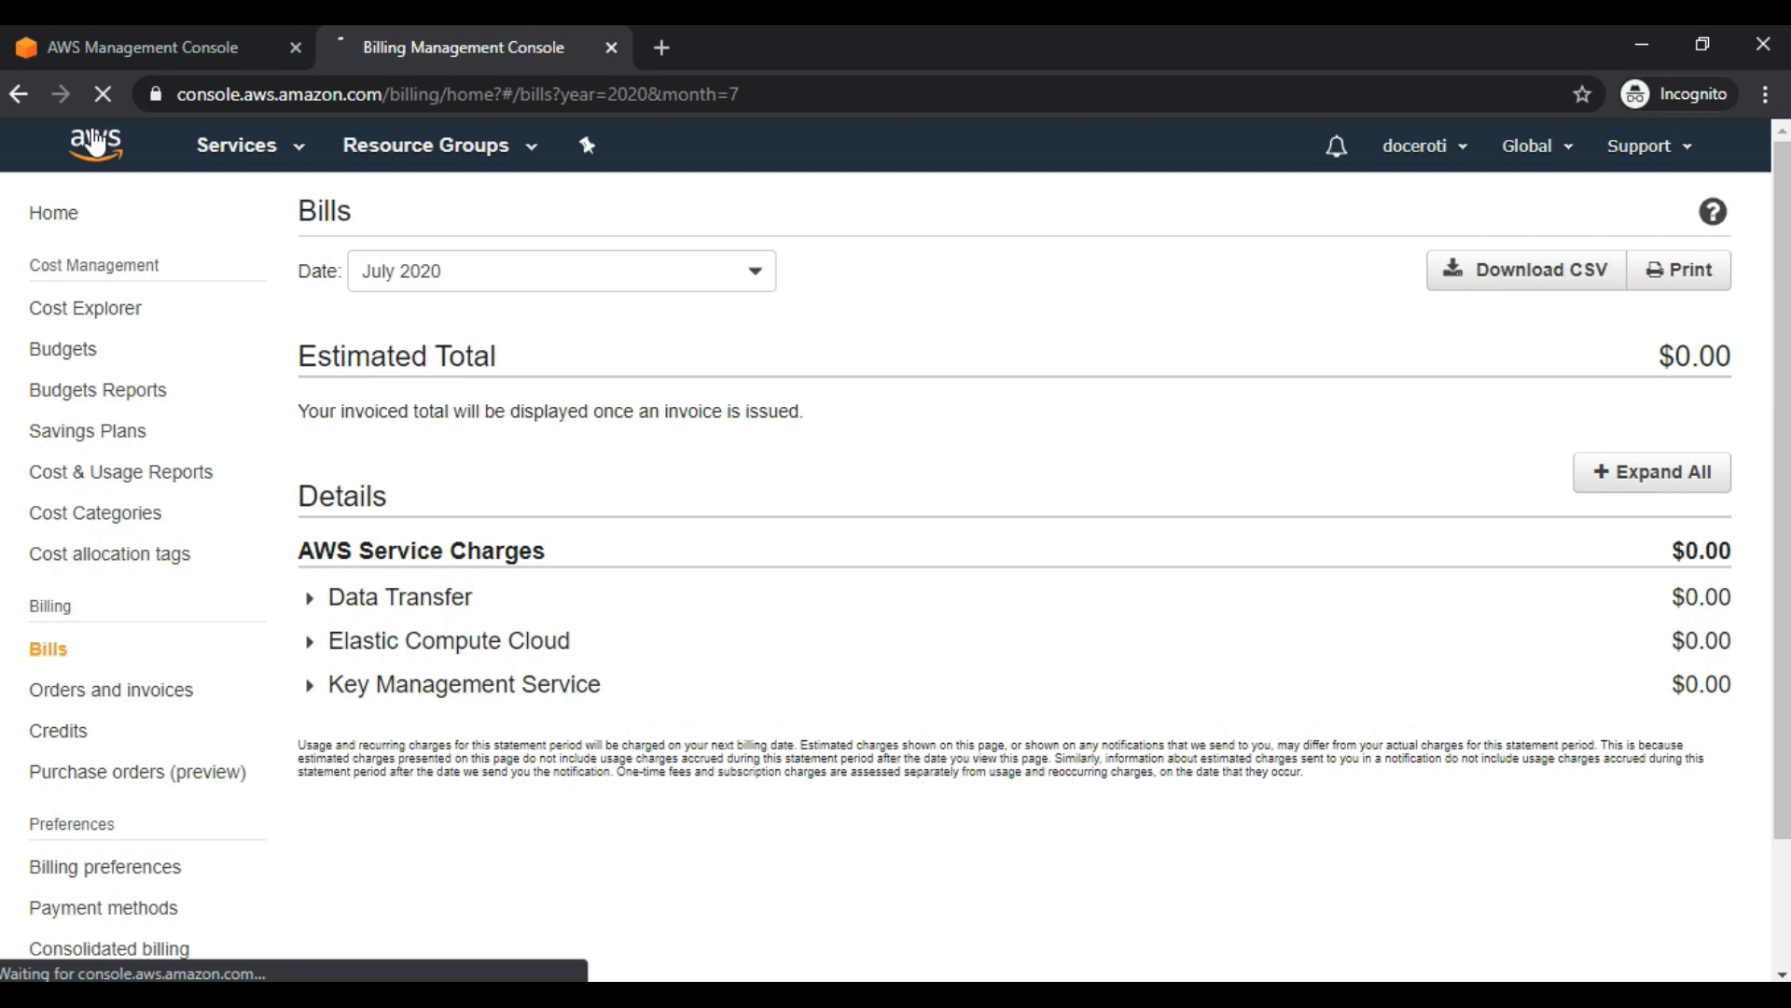
left_click(108, 45)
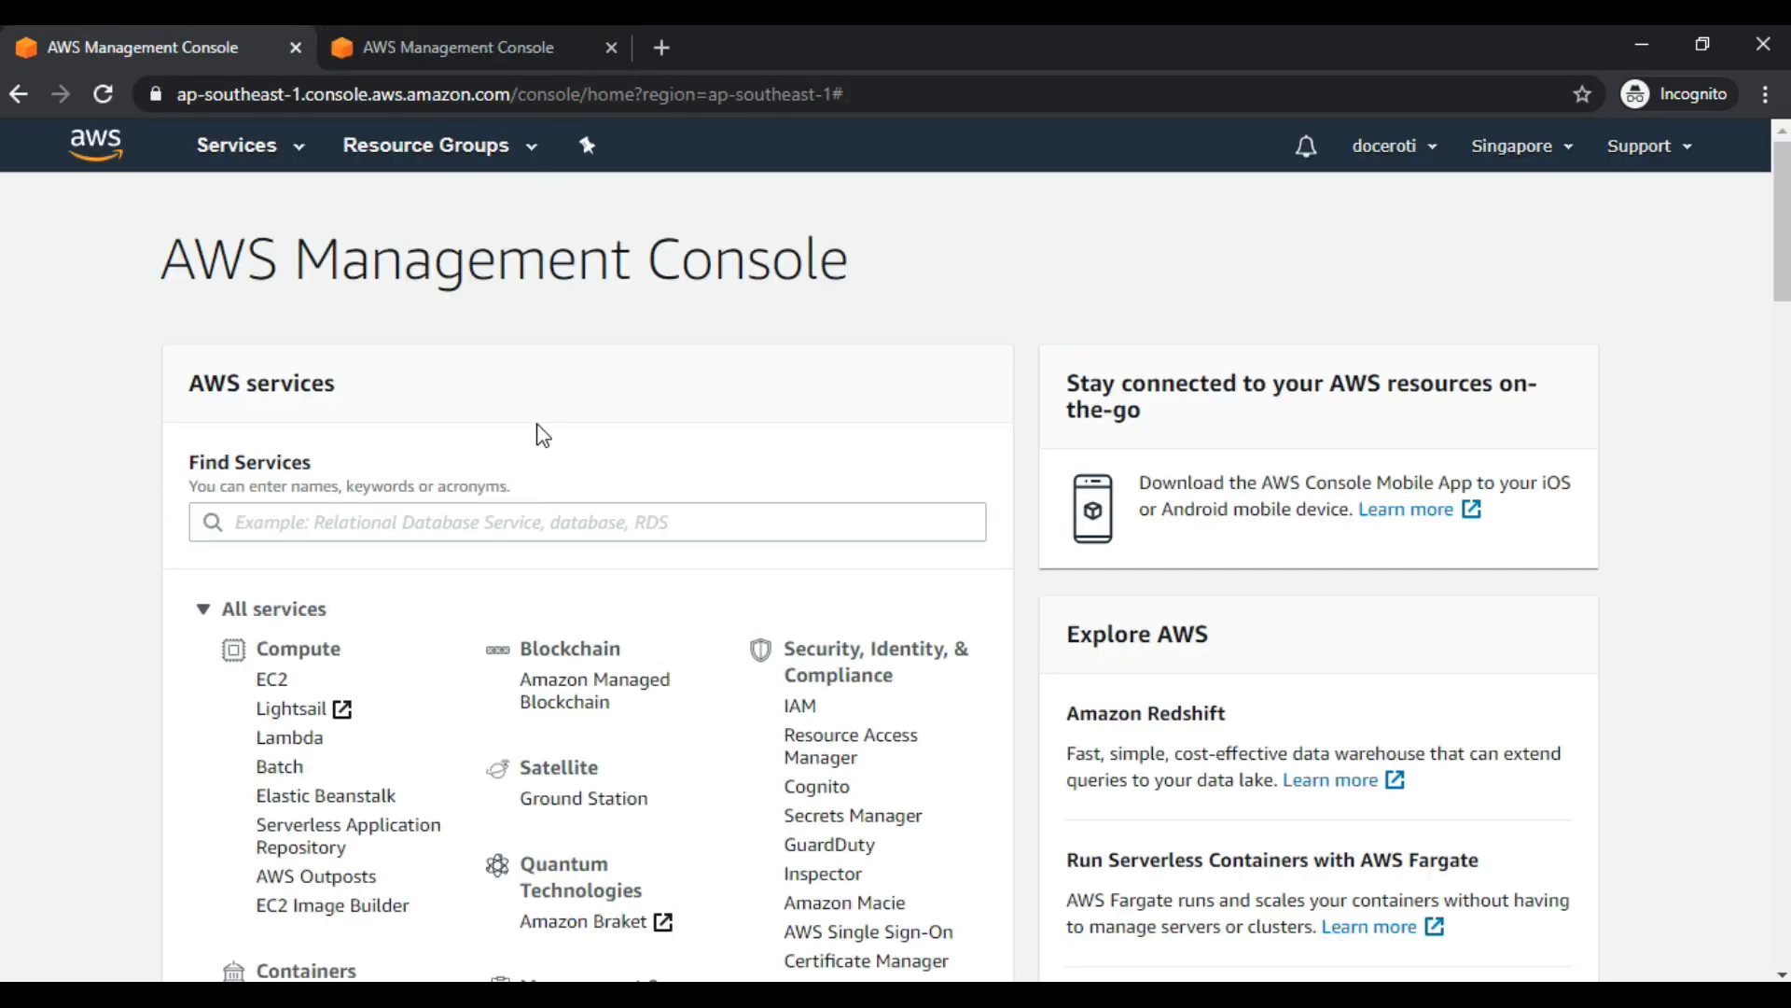
Browse the services suggested by Find Services, search for "ec2" and clear the search.
left_click(512, 518)
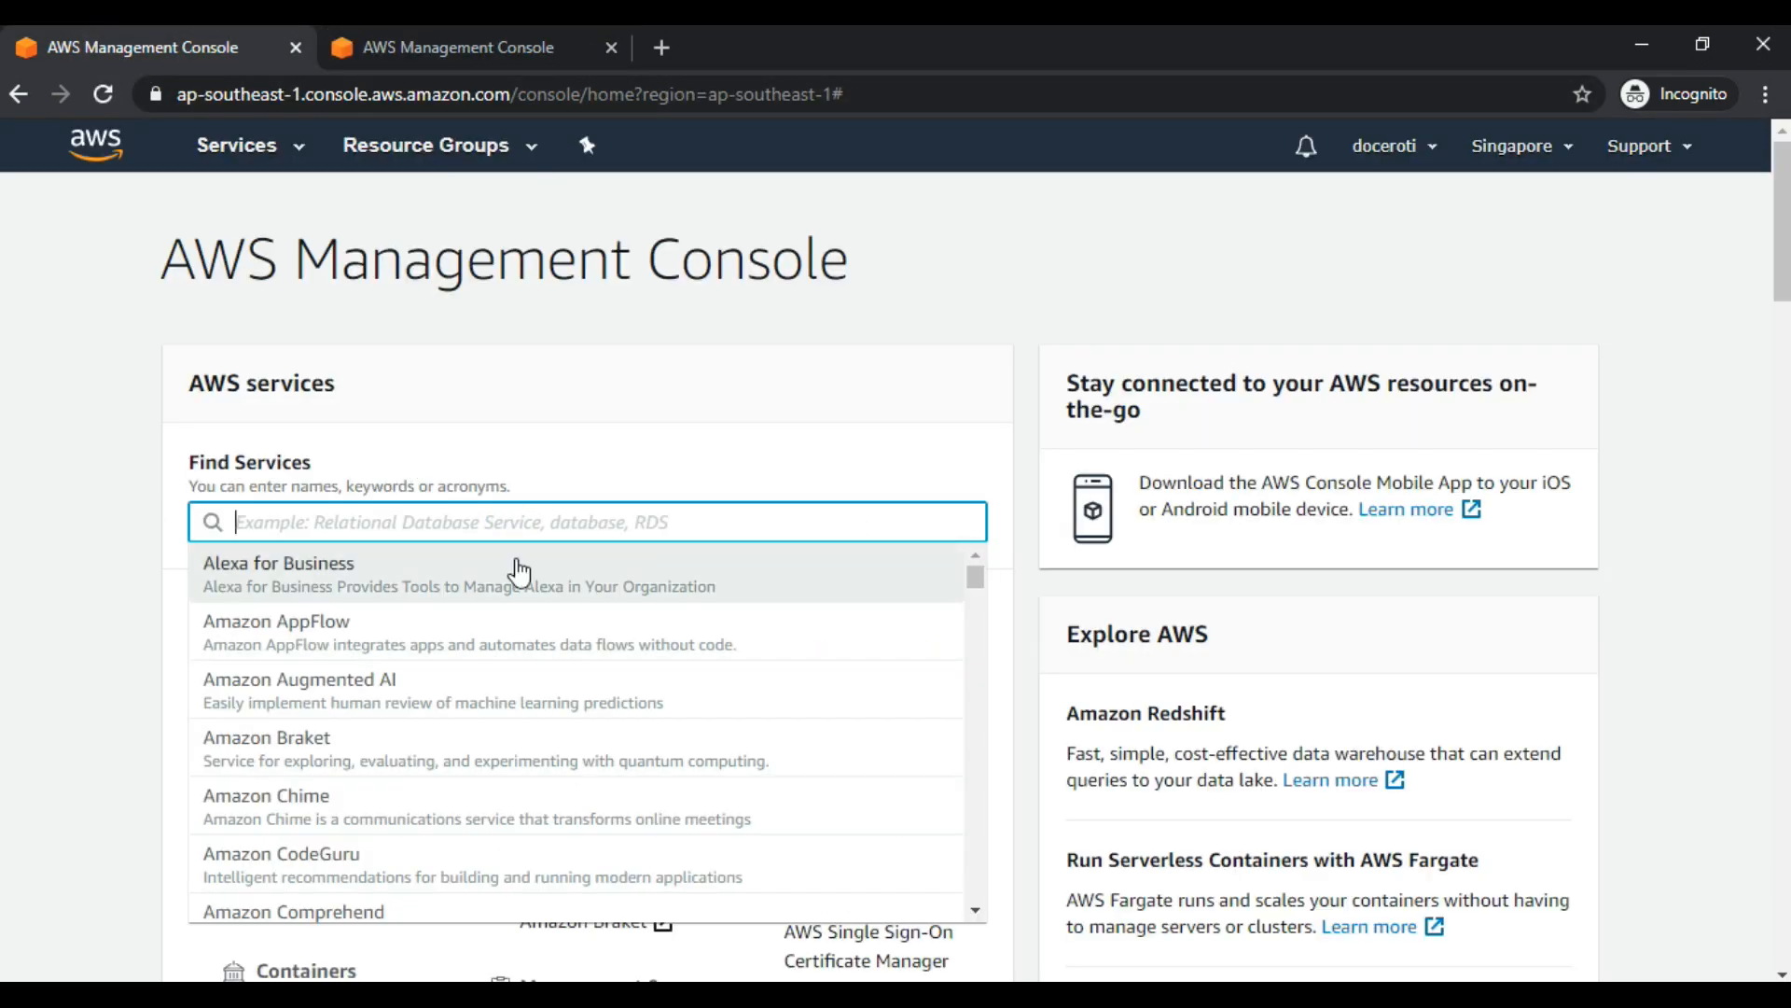
scroll(516, 590, "down", 5)
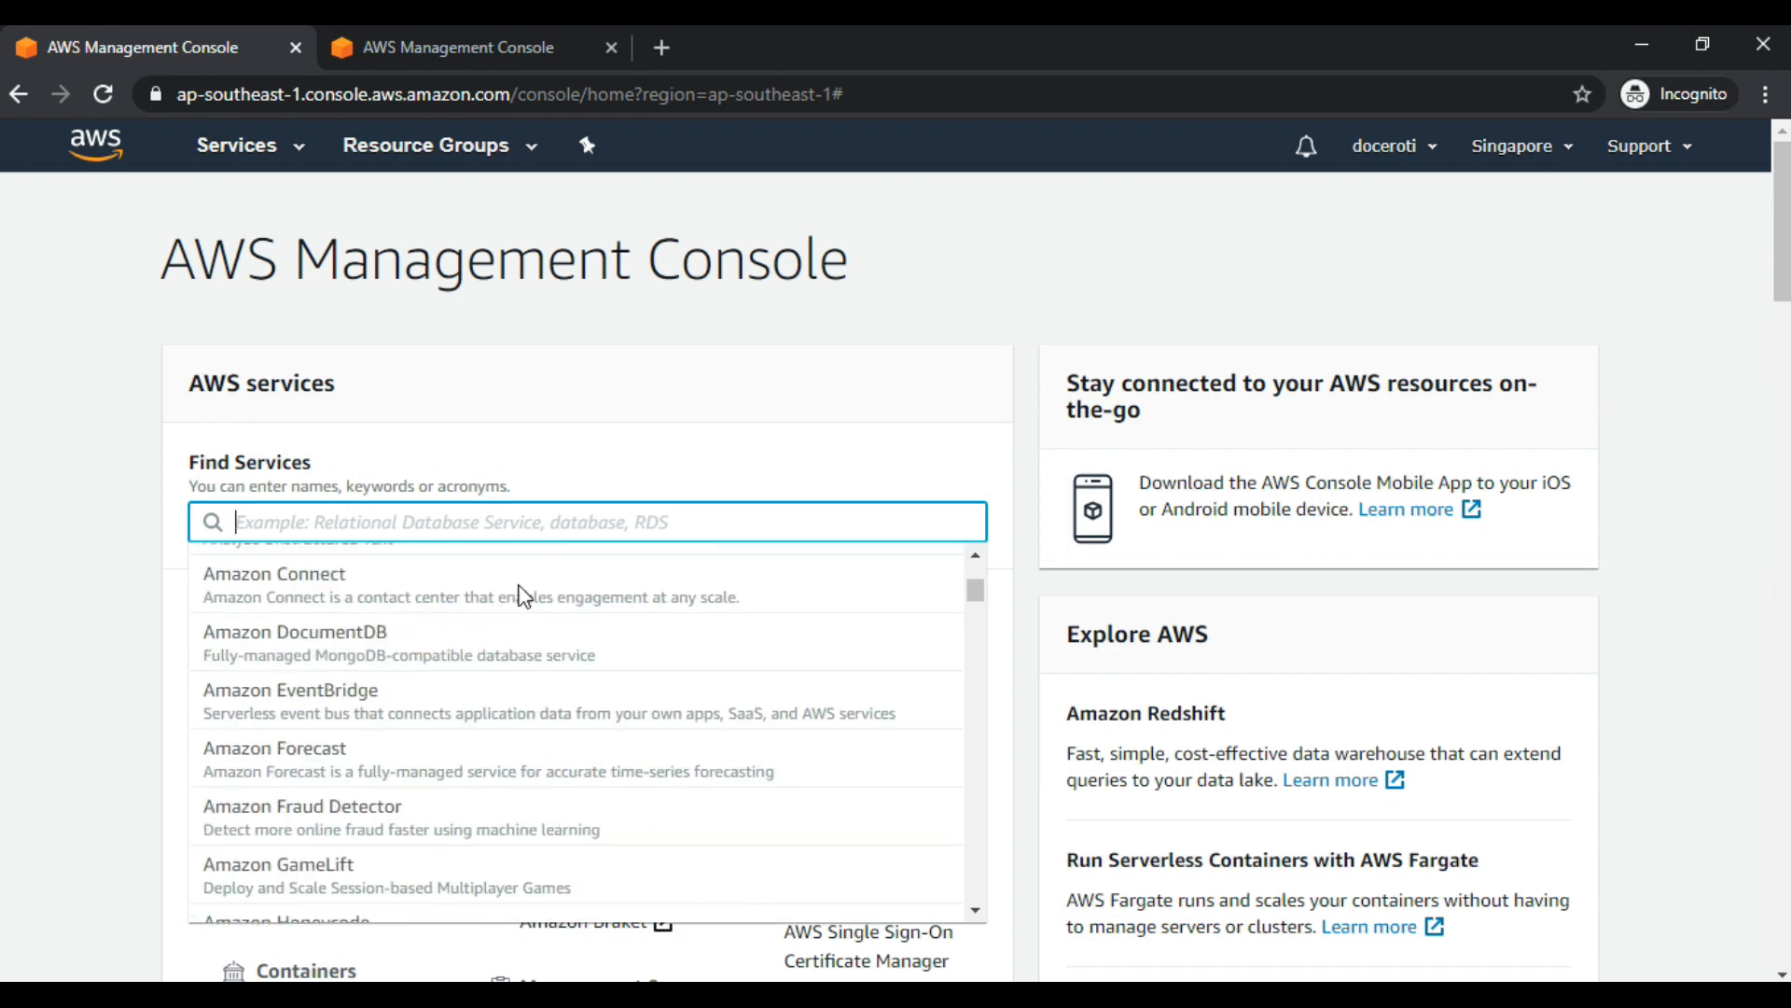
scroll(522, 598, "down", 1)
type("ec2")
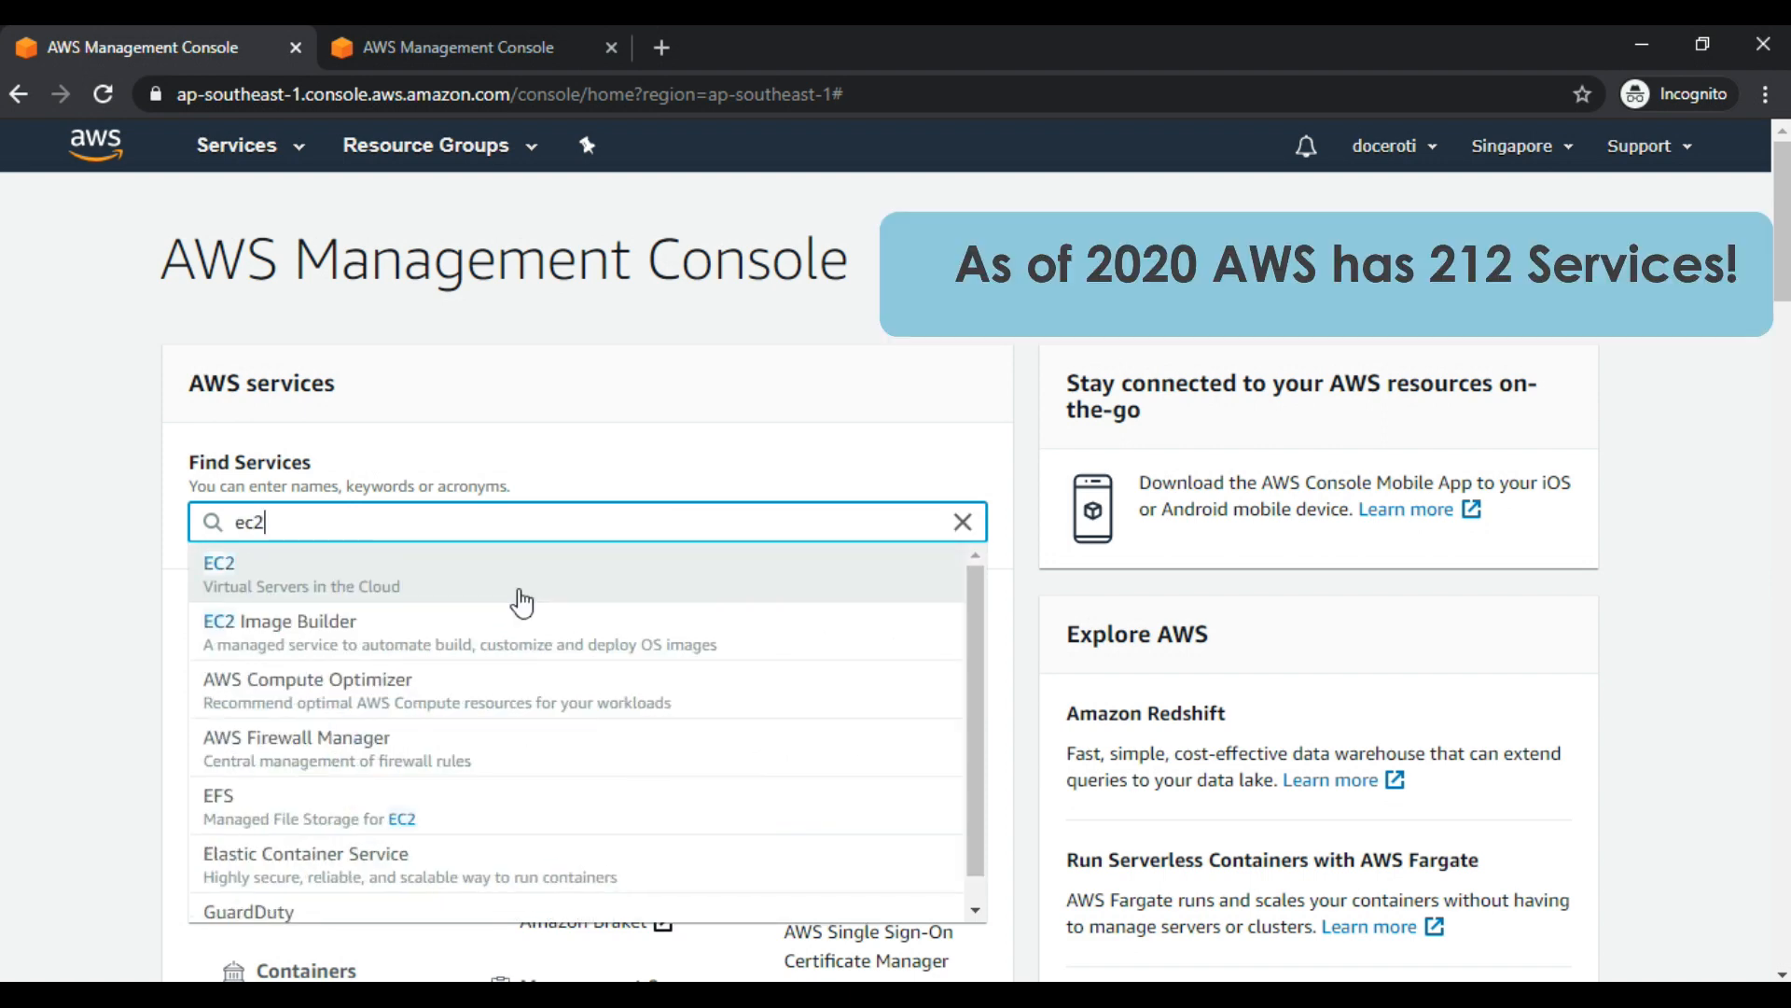
key("BackSpace")
key("BackSpace")
key("BackSpace")
Search Find Services for "aws s3" and clear the search text.
type("aws s3")
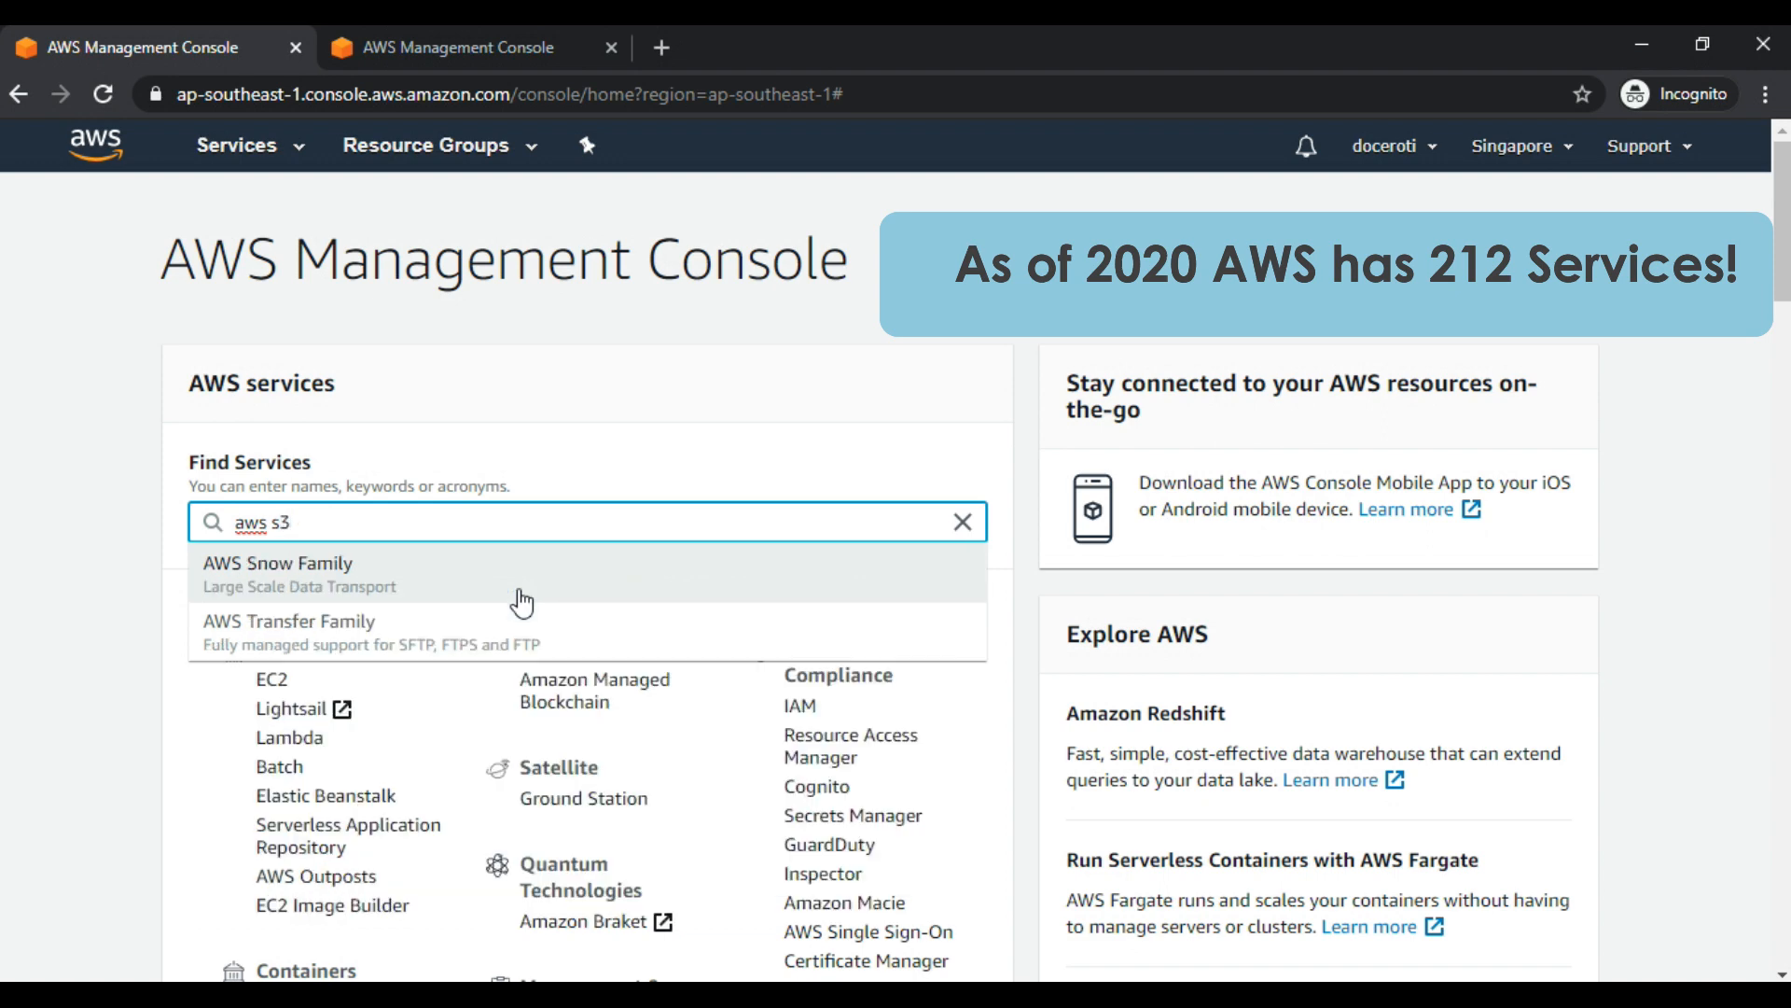
key("BackSpace")
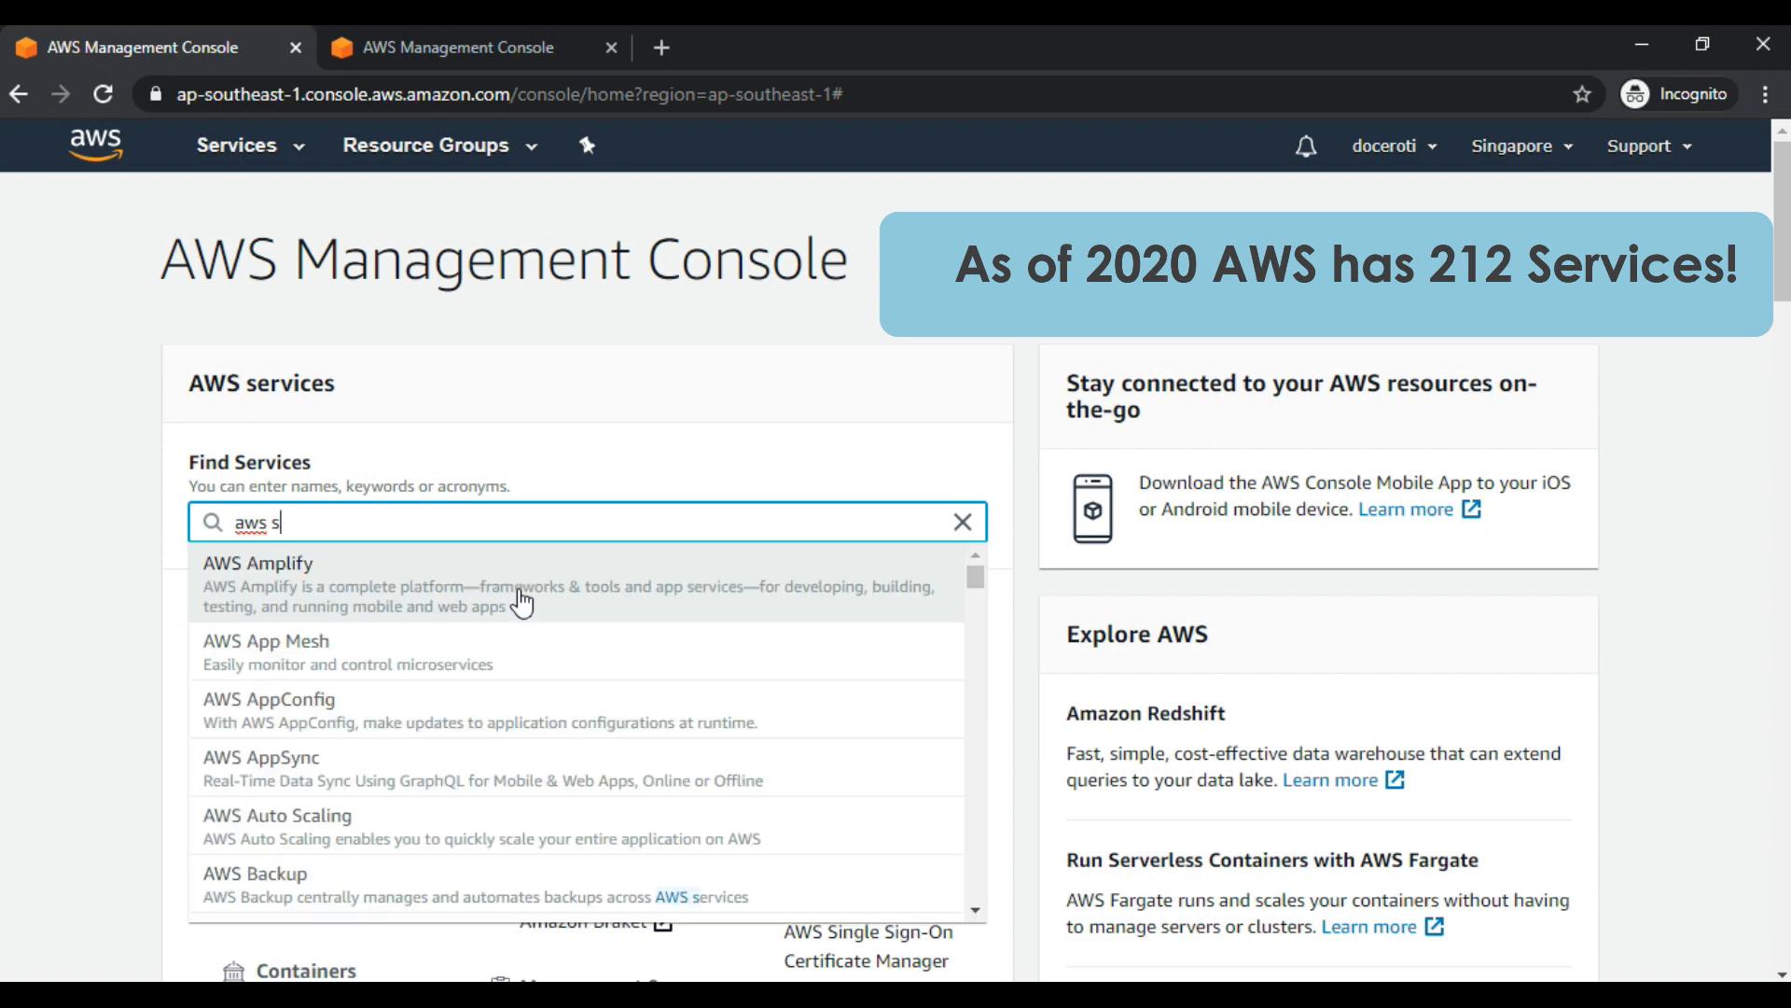
key("BackSpace")
key("BackSpace")
key("BackSpace")
key("BackSpace")
key("BackSpace")
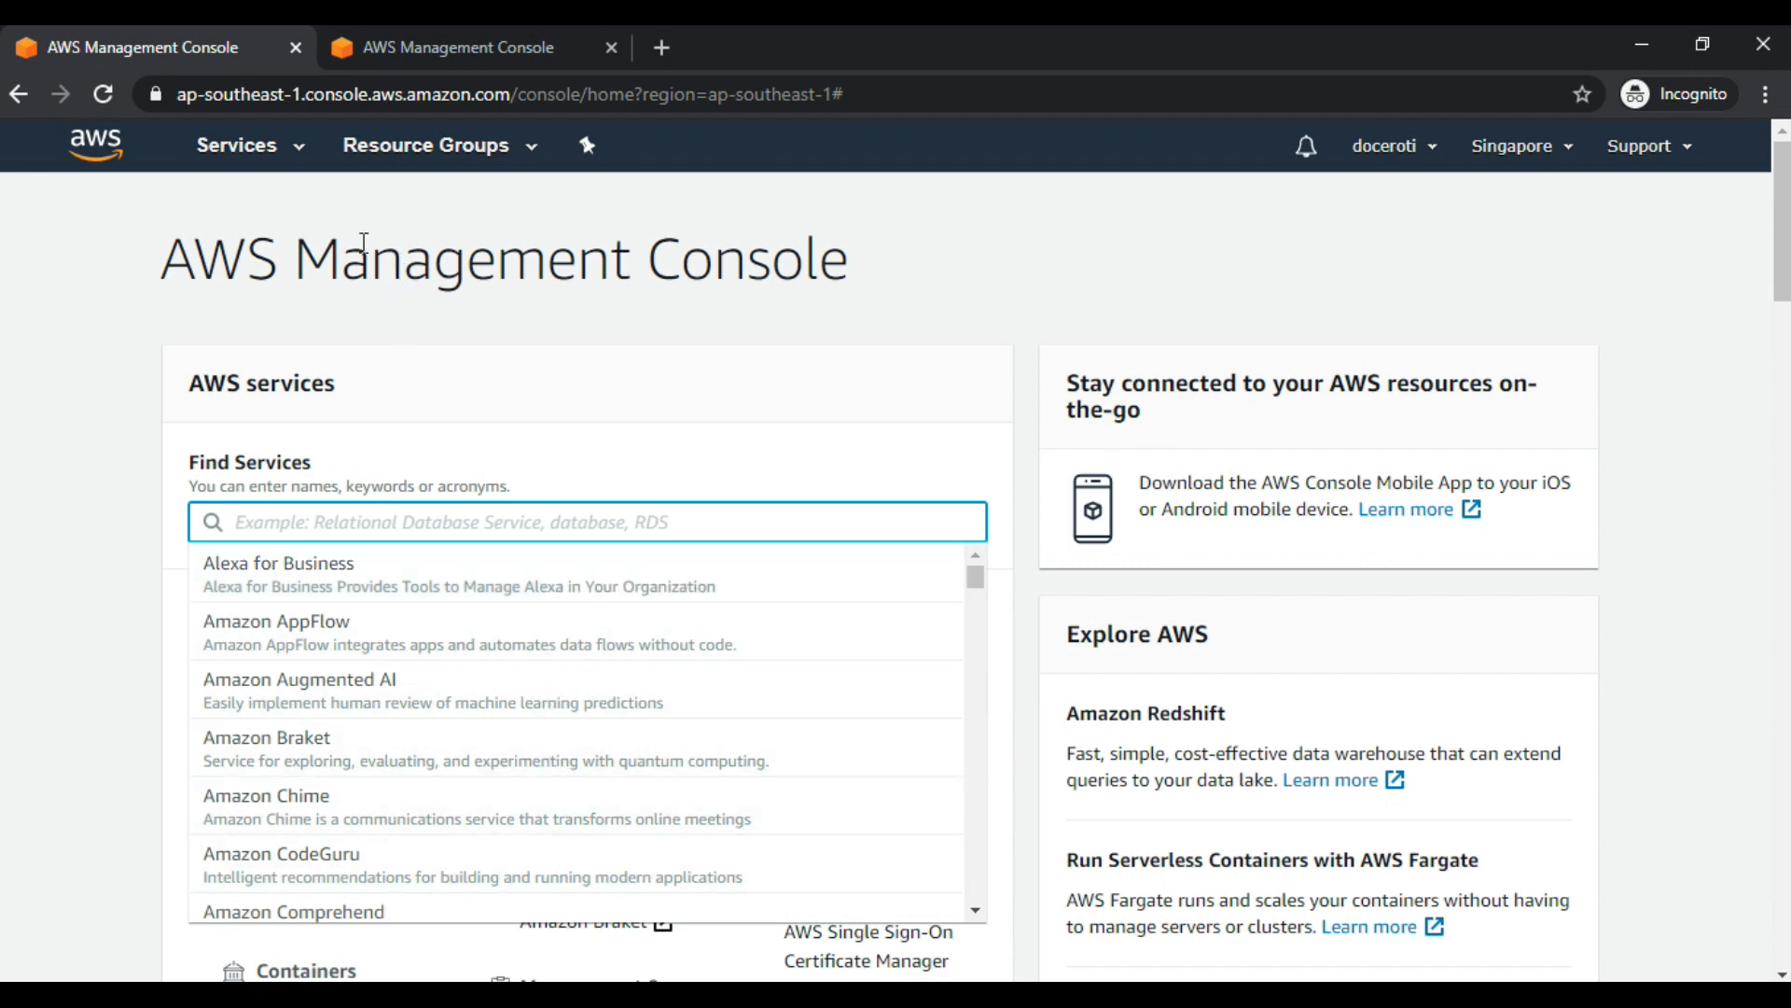
Open the full list of services and search it for "iam" and "myql".
left_click(292, 157)
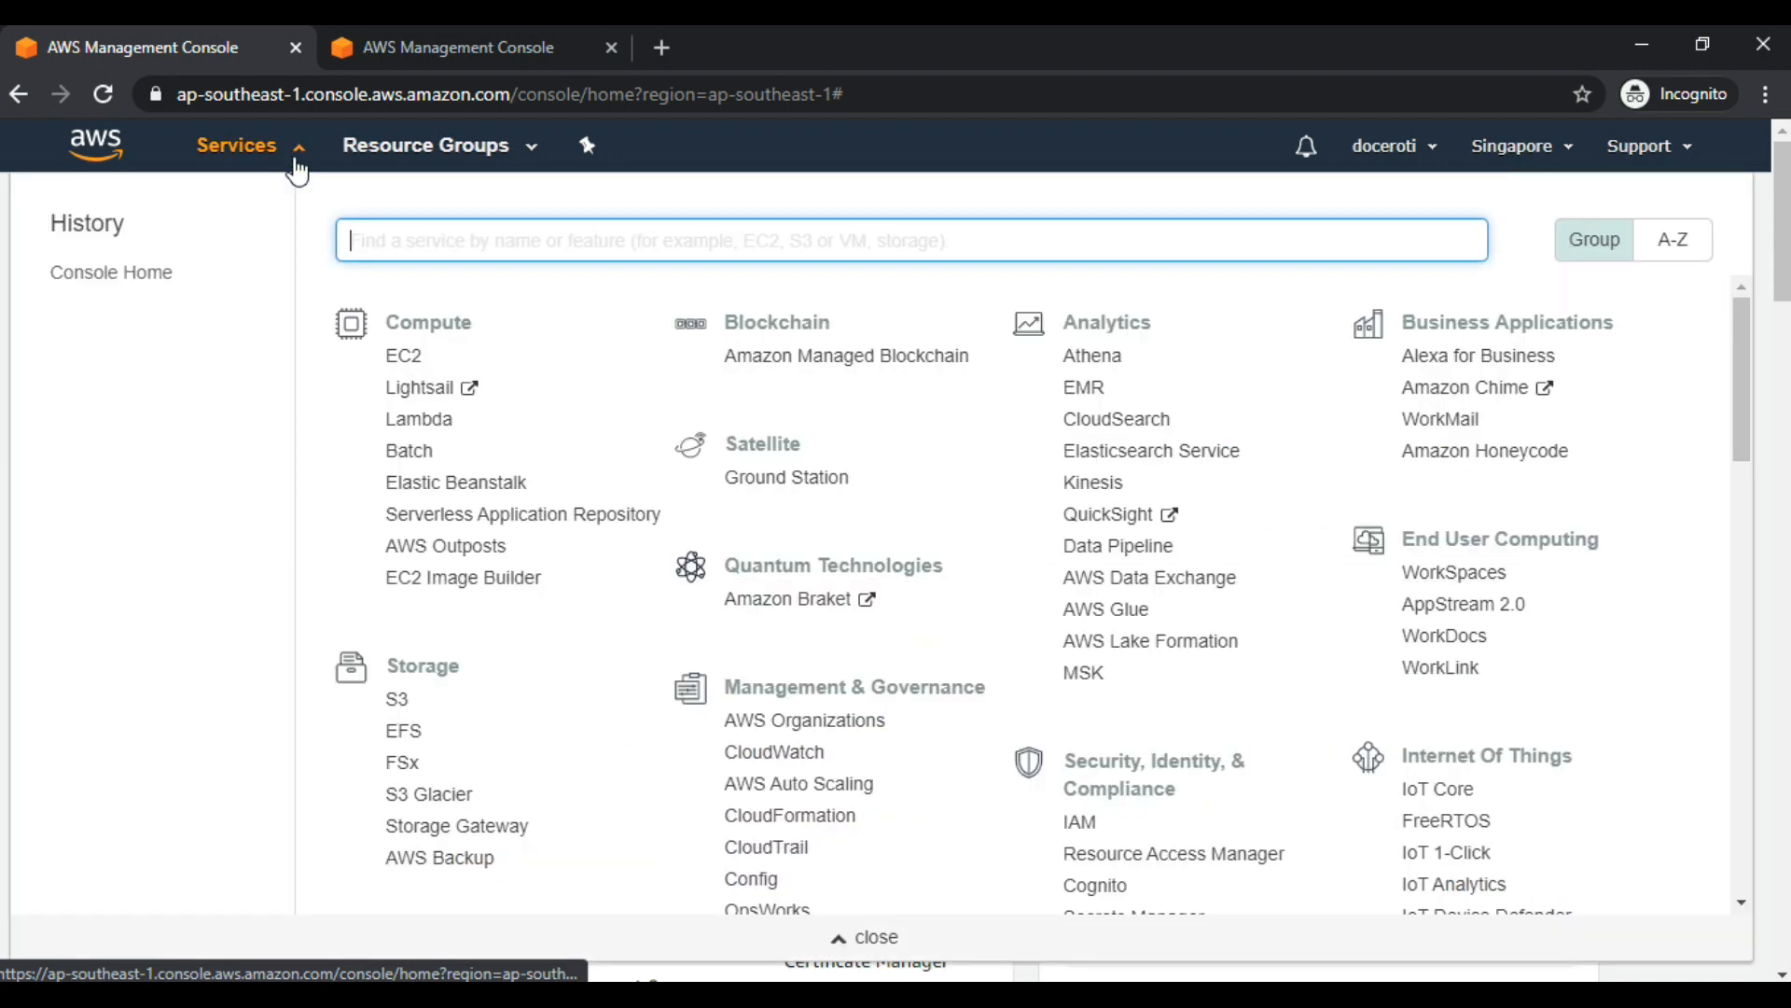
left_click(459, 237)
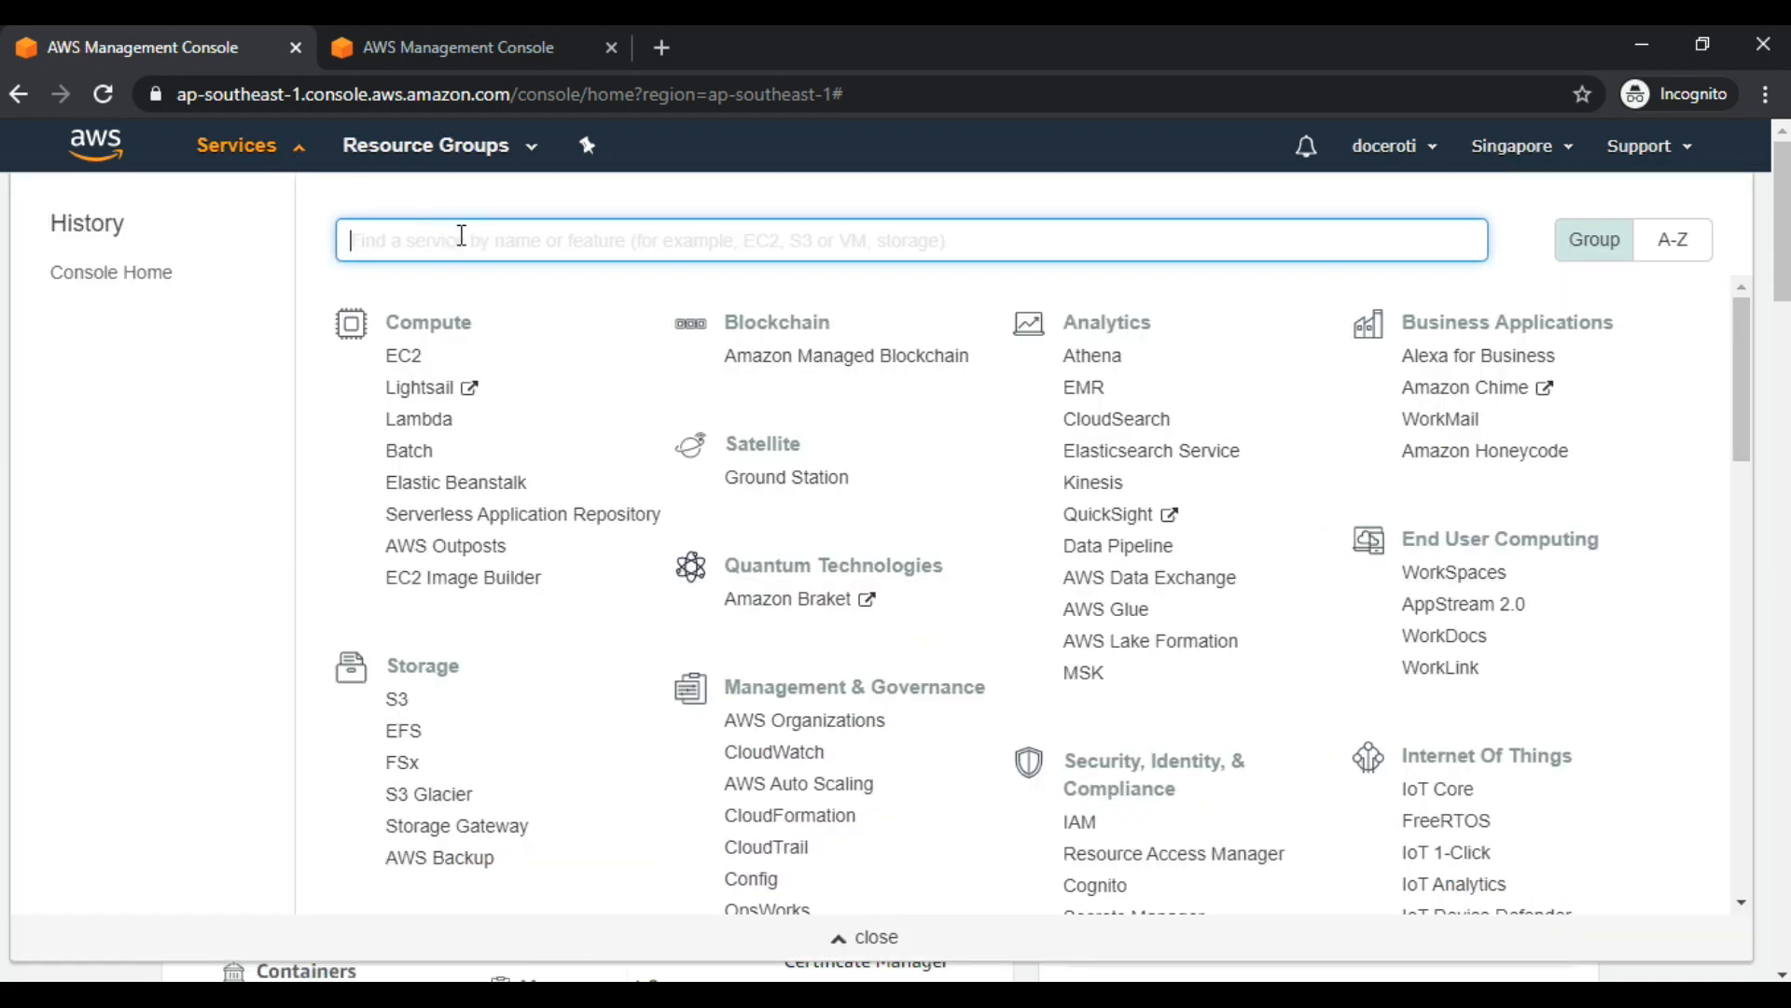
type("iam")
key("BackSpace")
key("BackSpace")
key("BackSpace")
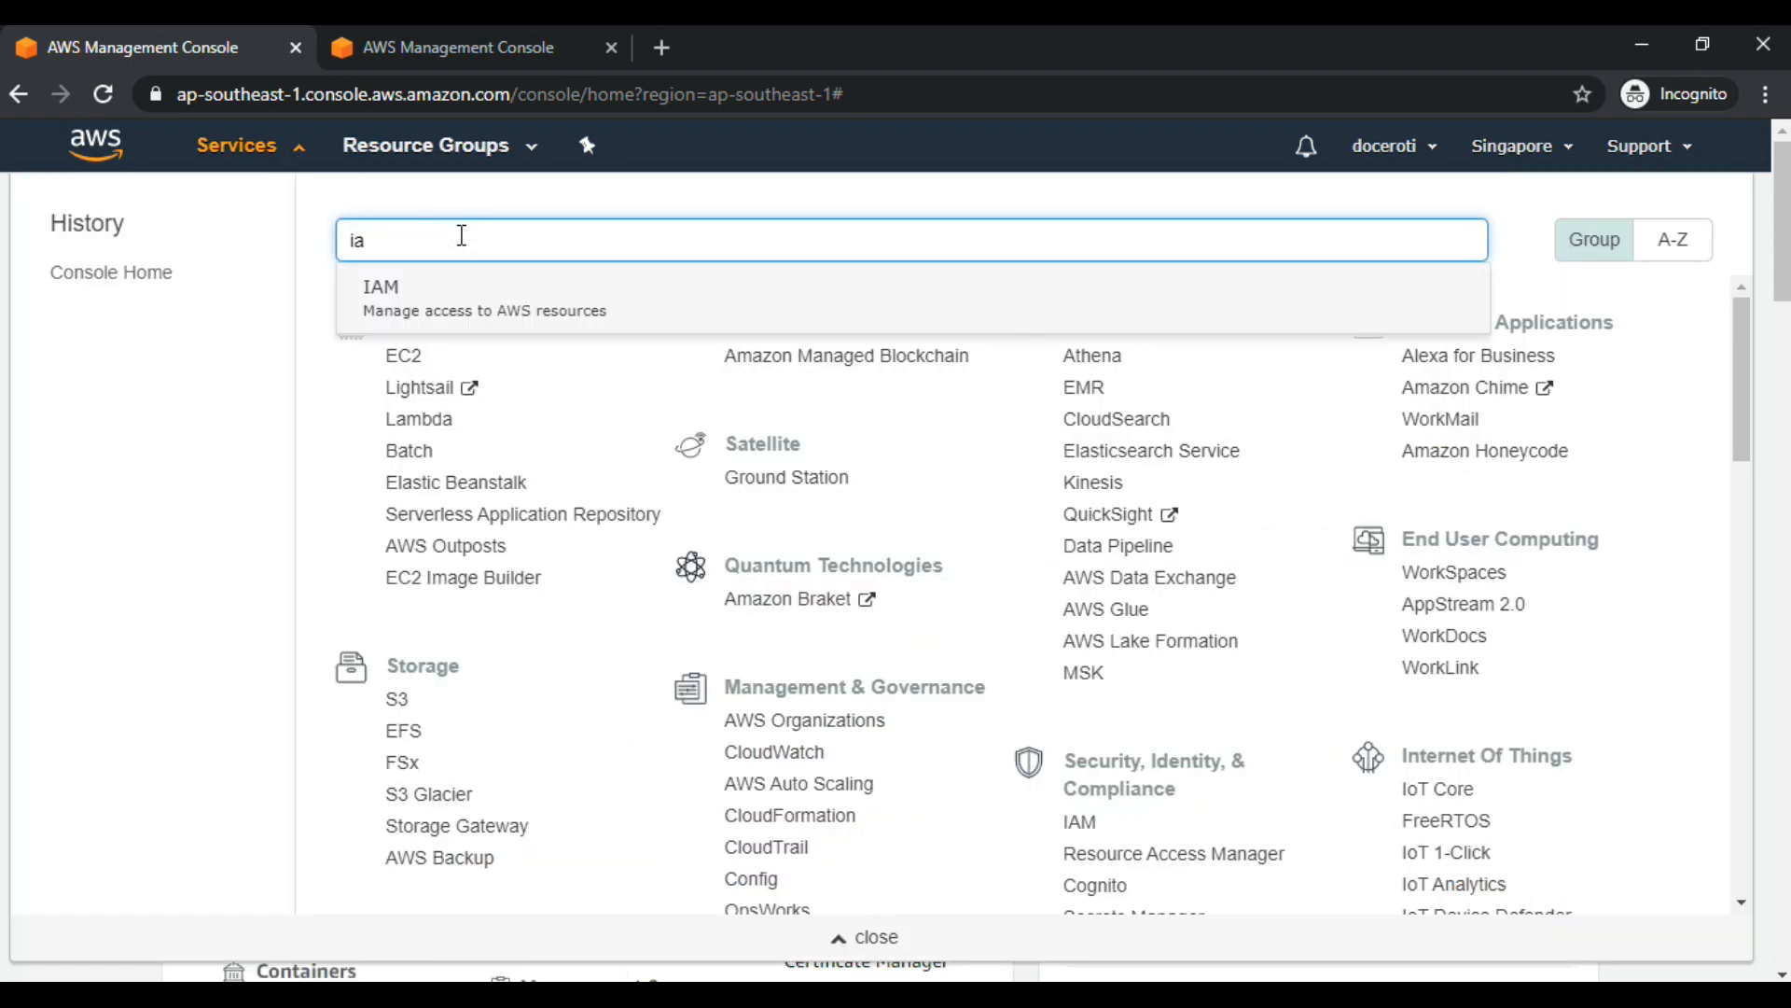
type("mdq")
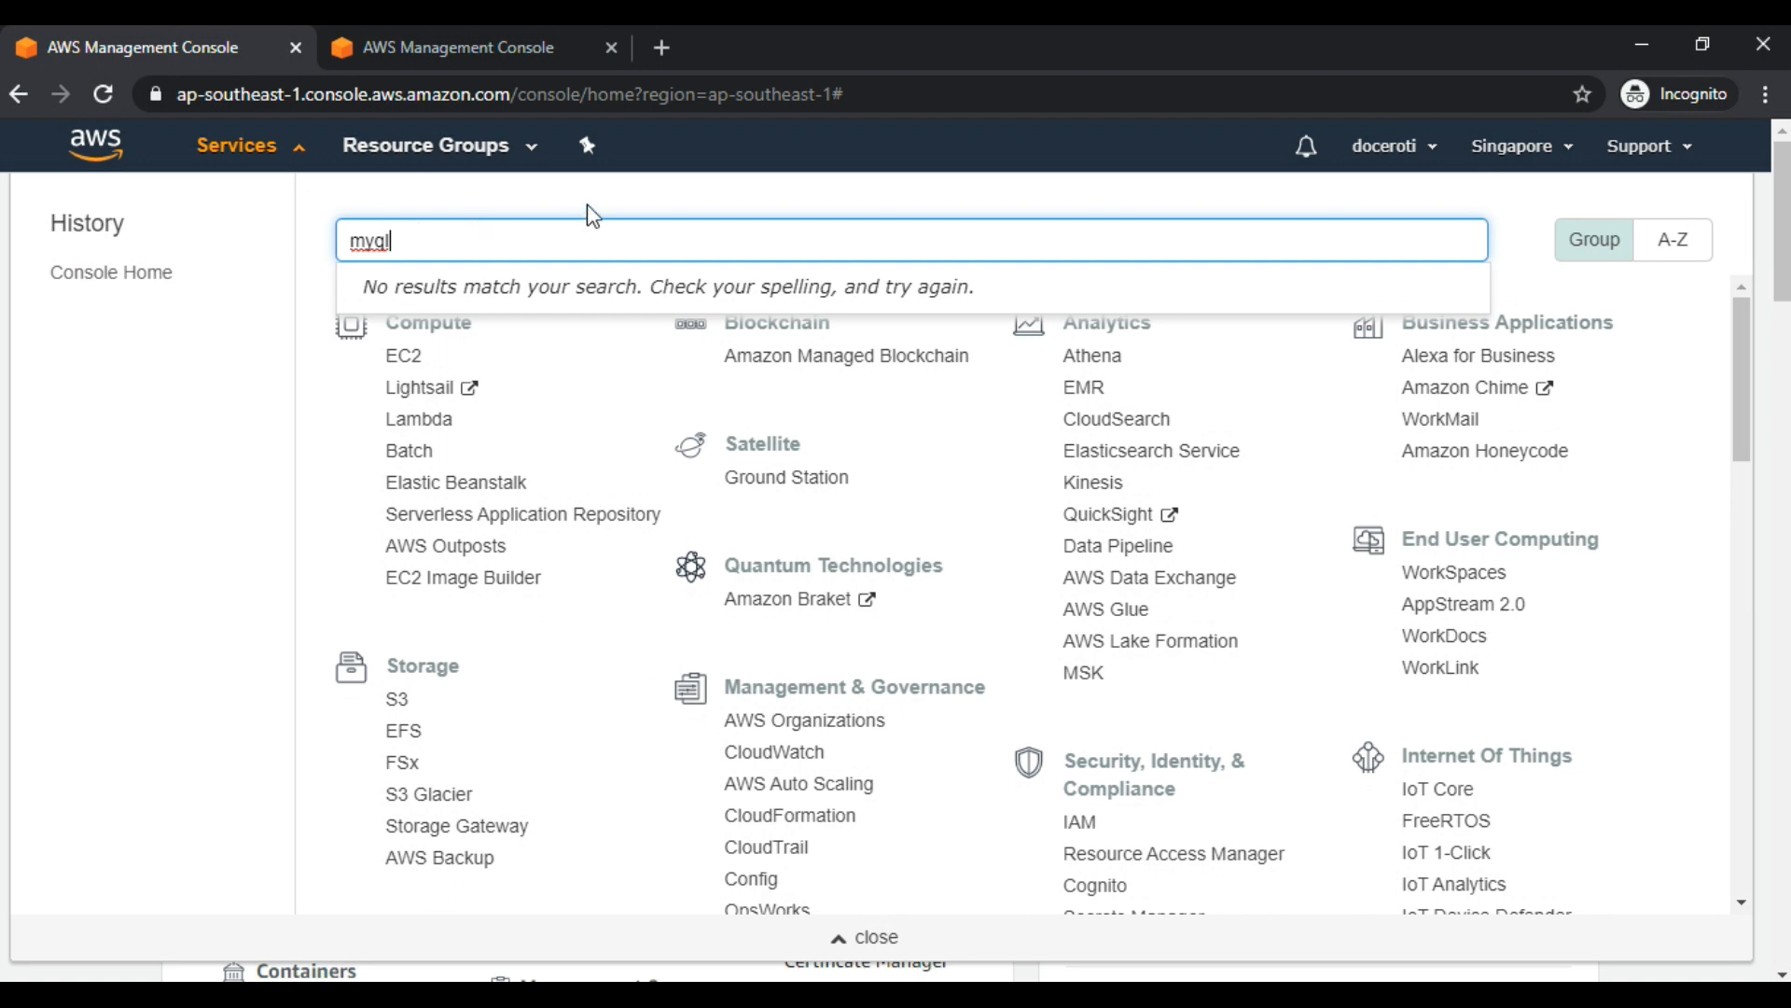
Open the shortcut customization and try to add Inspector to the navigation bar.
left_click(593, 151)
left_click(591, 149)
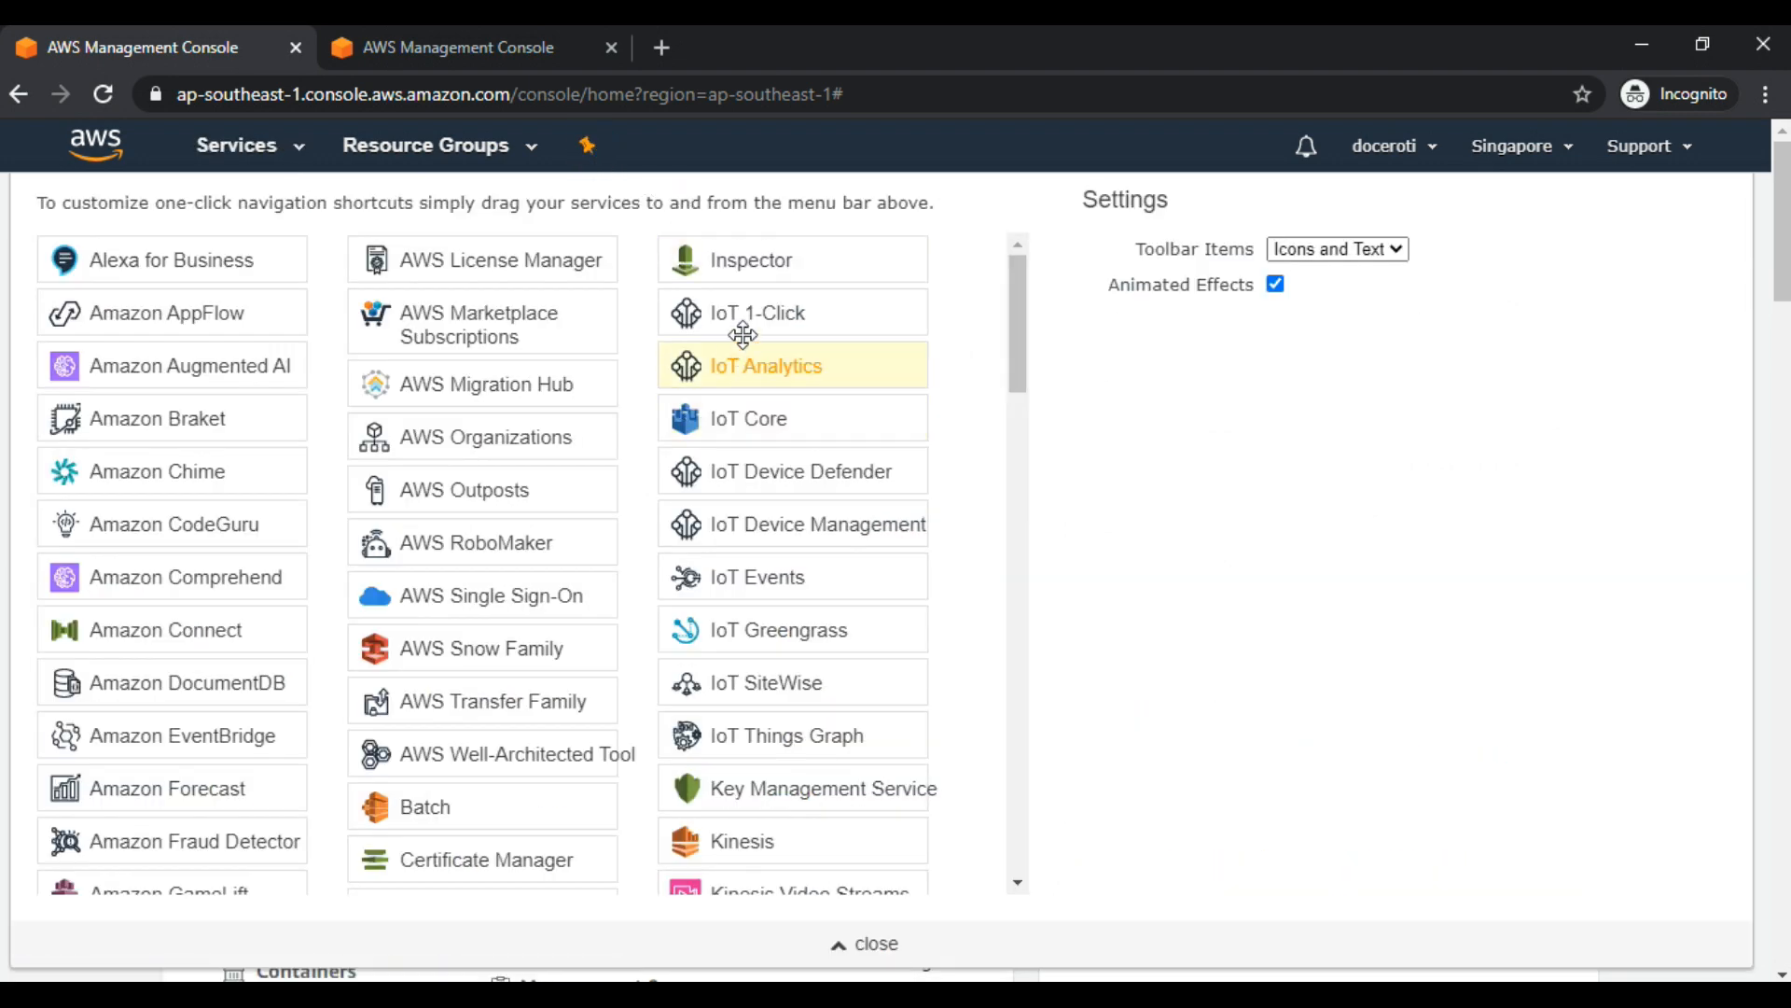
left_click(752, 273)
left_click_drag(752, 273, 611, 148)
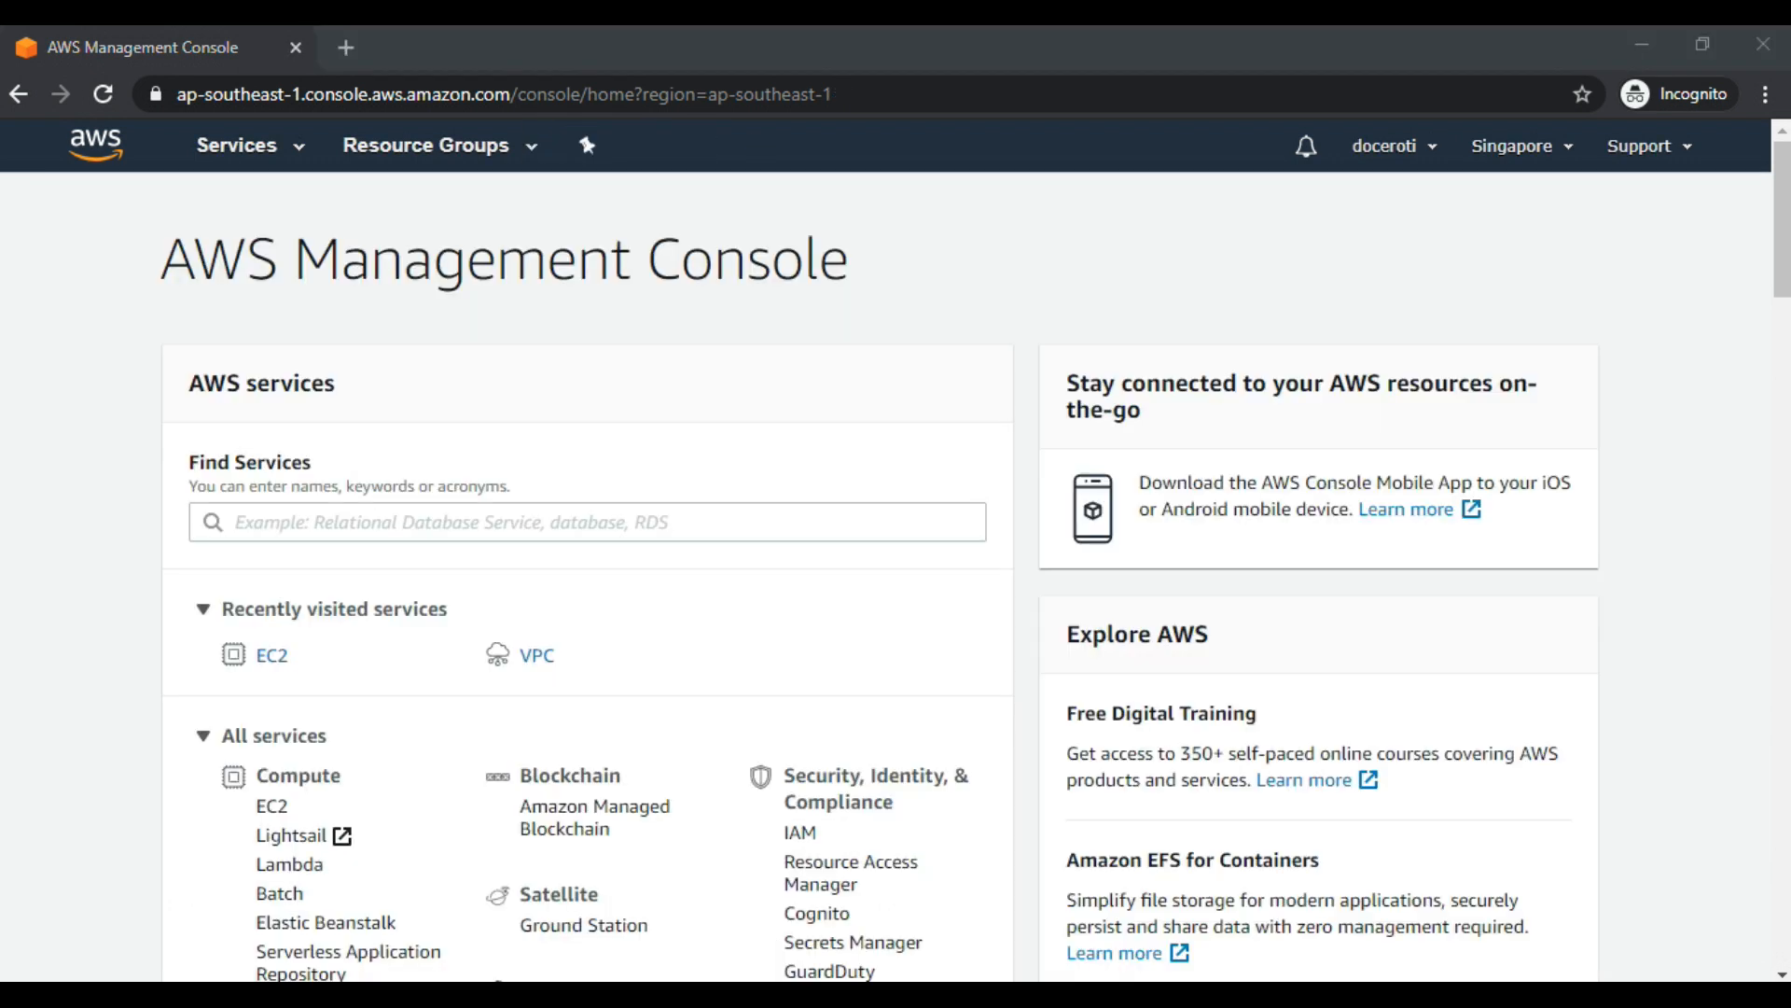
View the Resource Groups options and the account's alert categories.
left_click(514, 152)
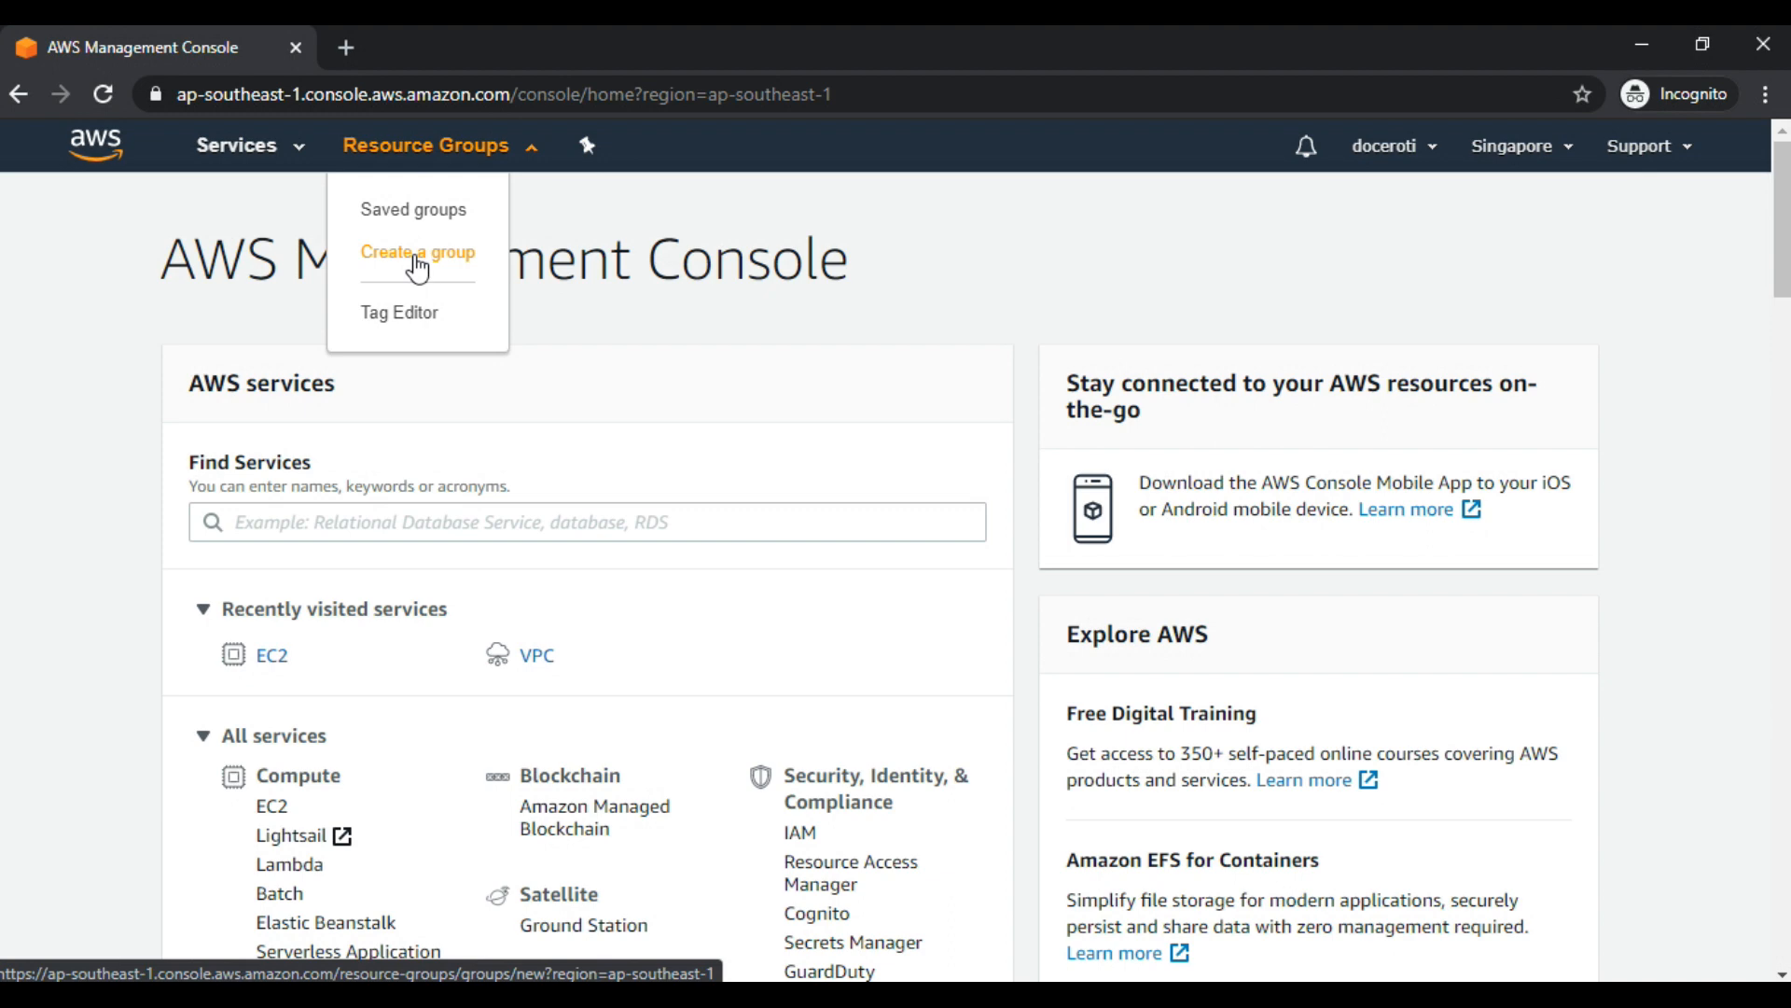
left_click(480, 144)
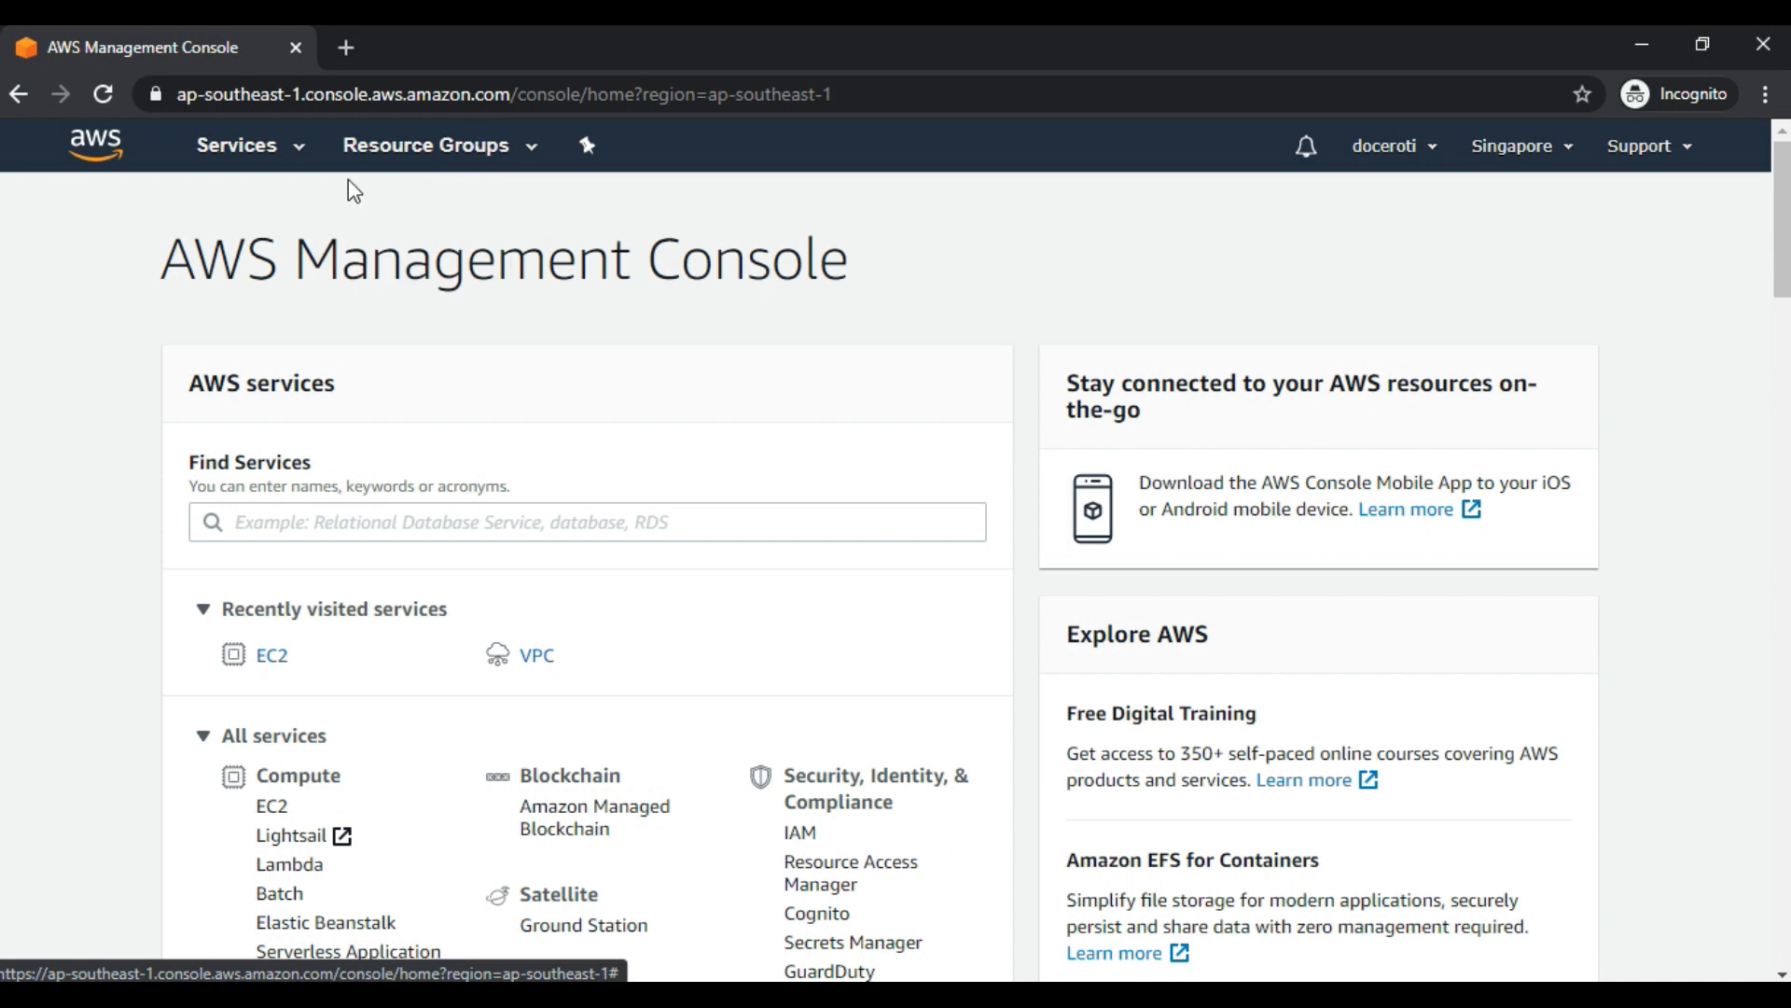
left_click(1306, 152)
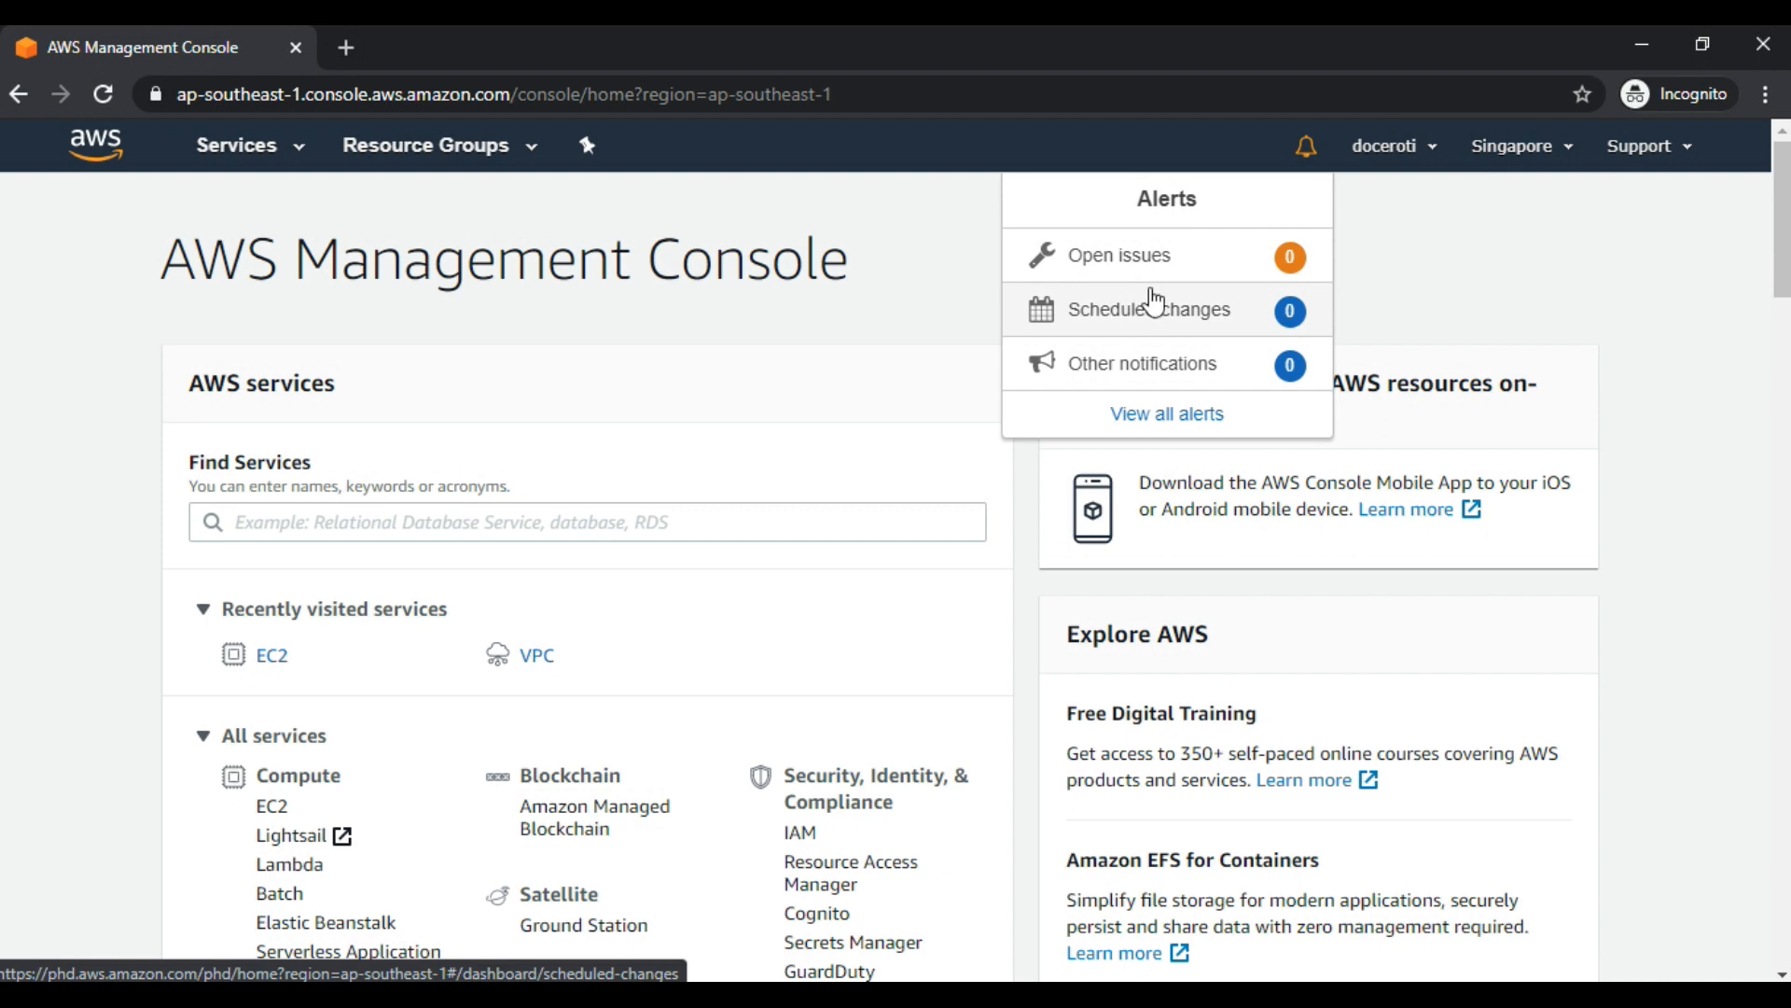
Look over the services on the home page, search Find Services for "ec2" and open the EC2 dashboard.
scroll(868, 332, "down", 4)
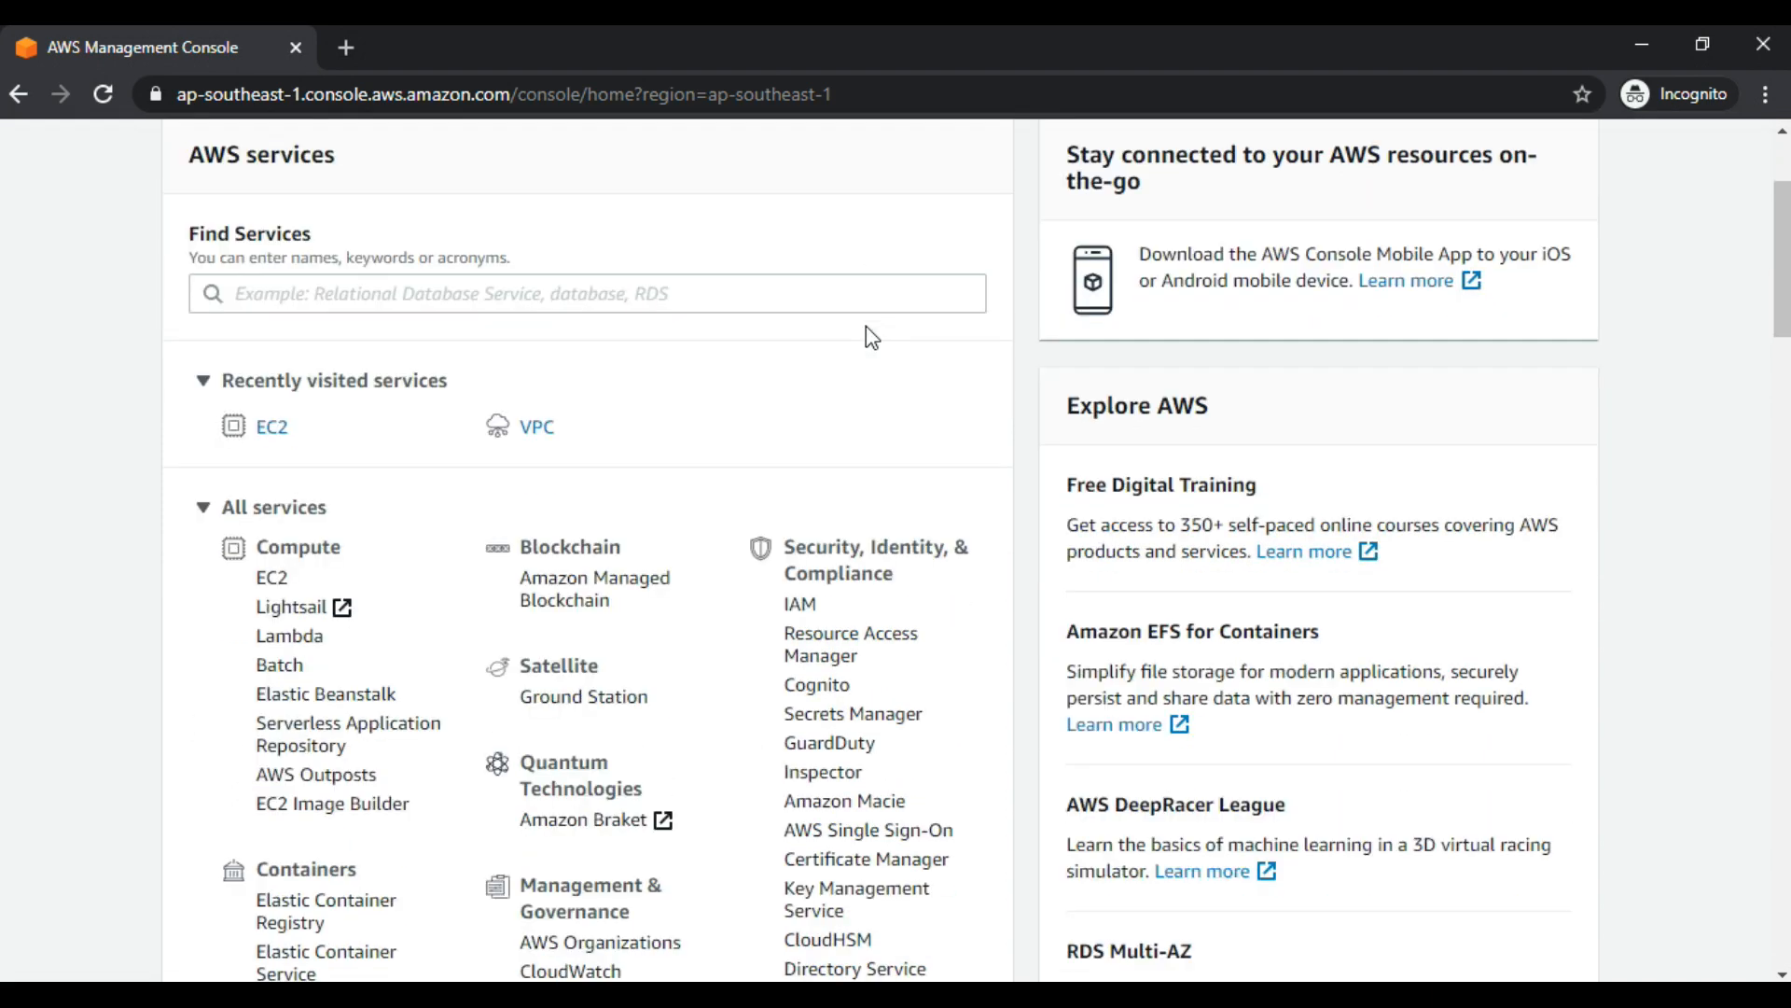
scroll(653, 336, "down", 2)
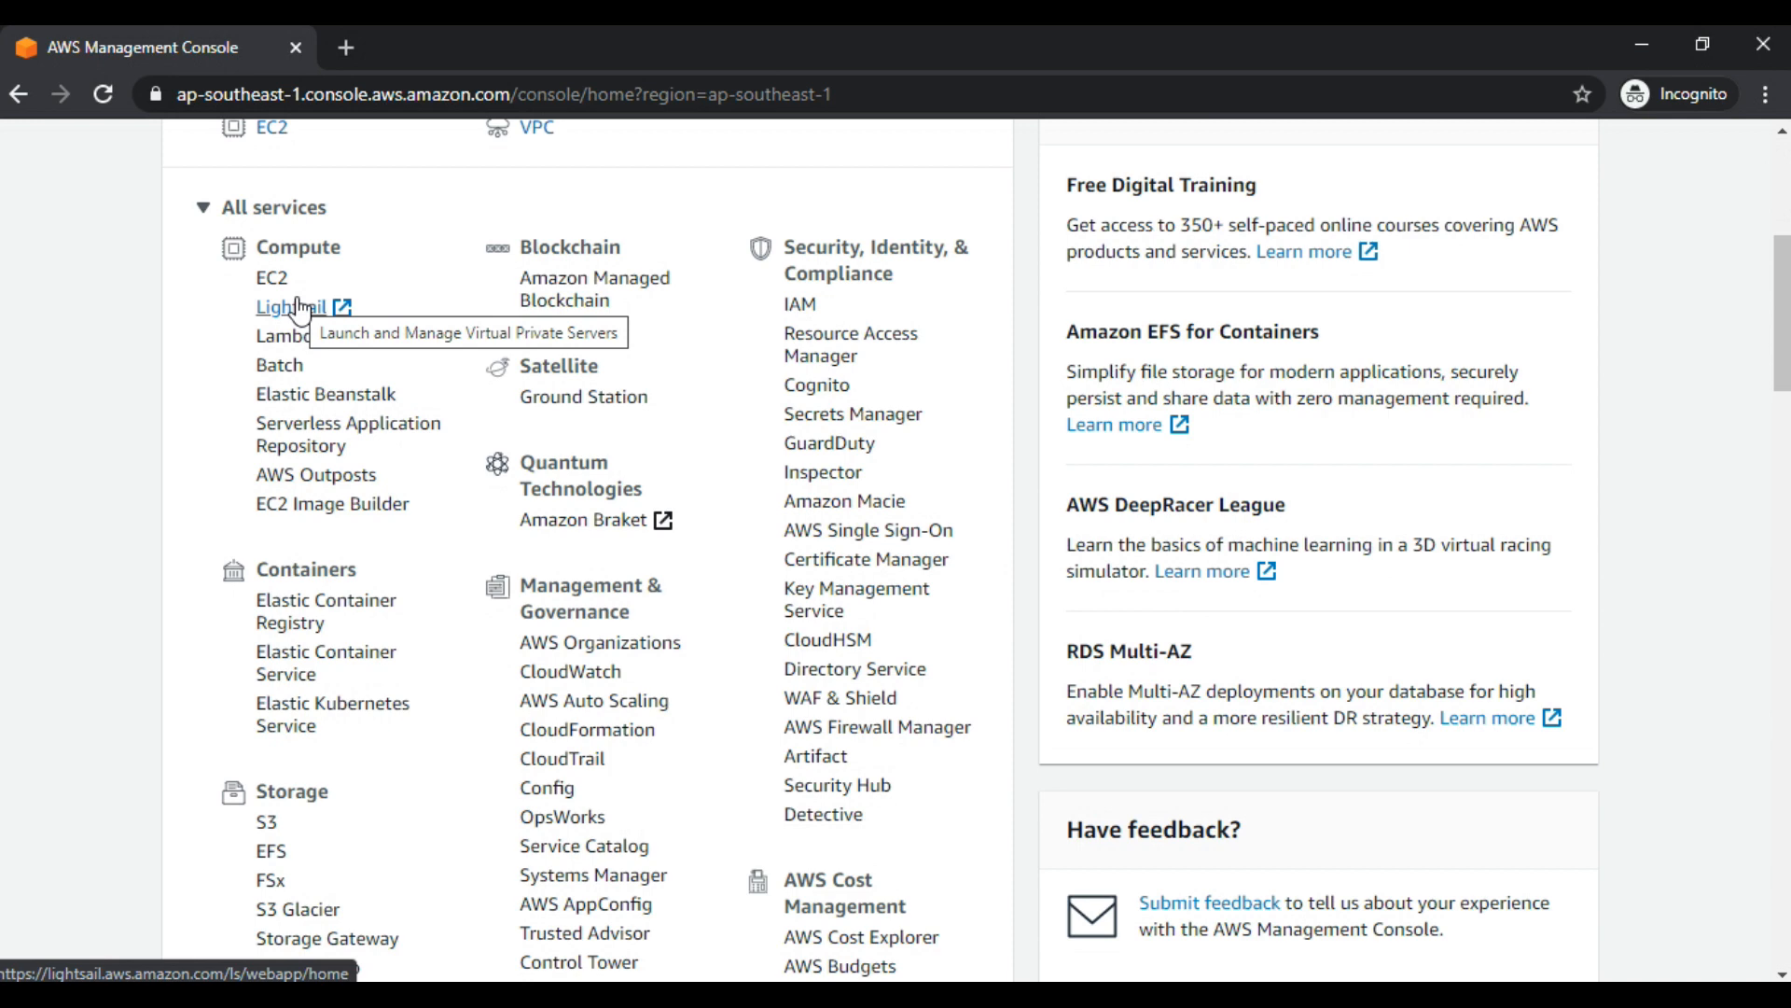
scroll(305, 360, "up", 2)
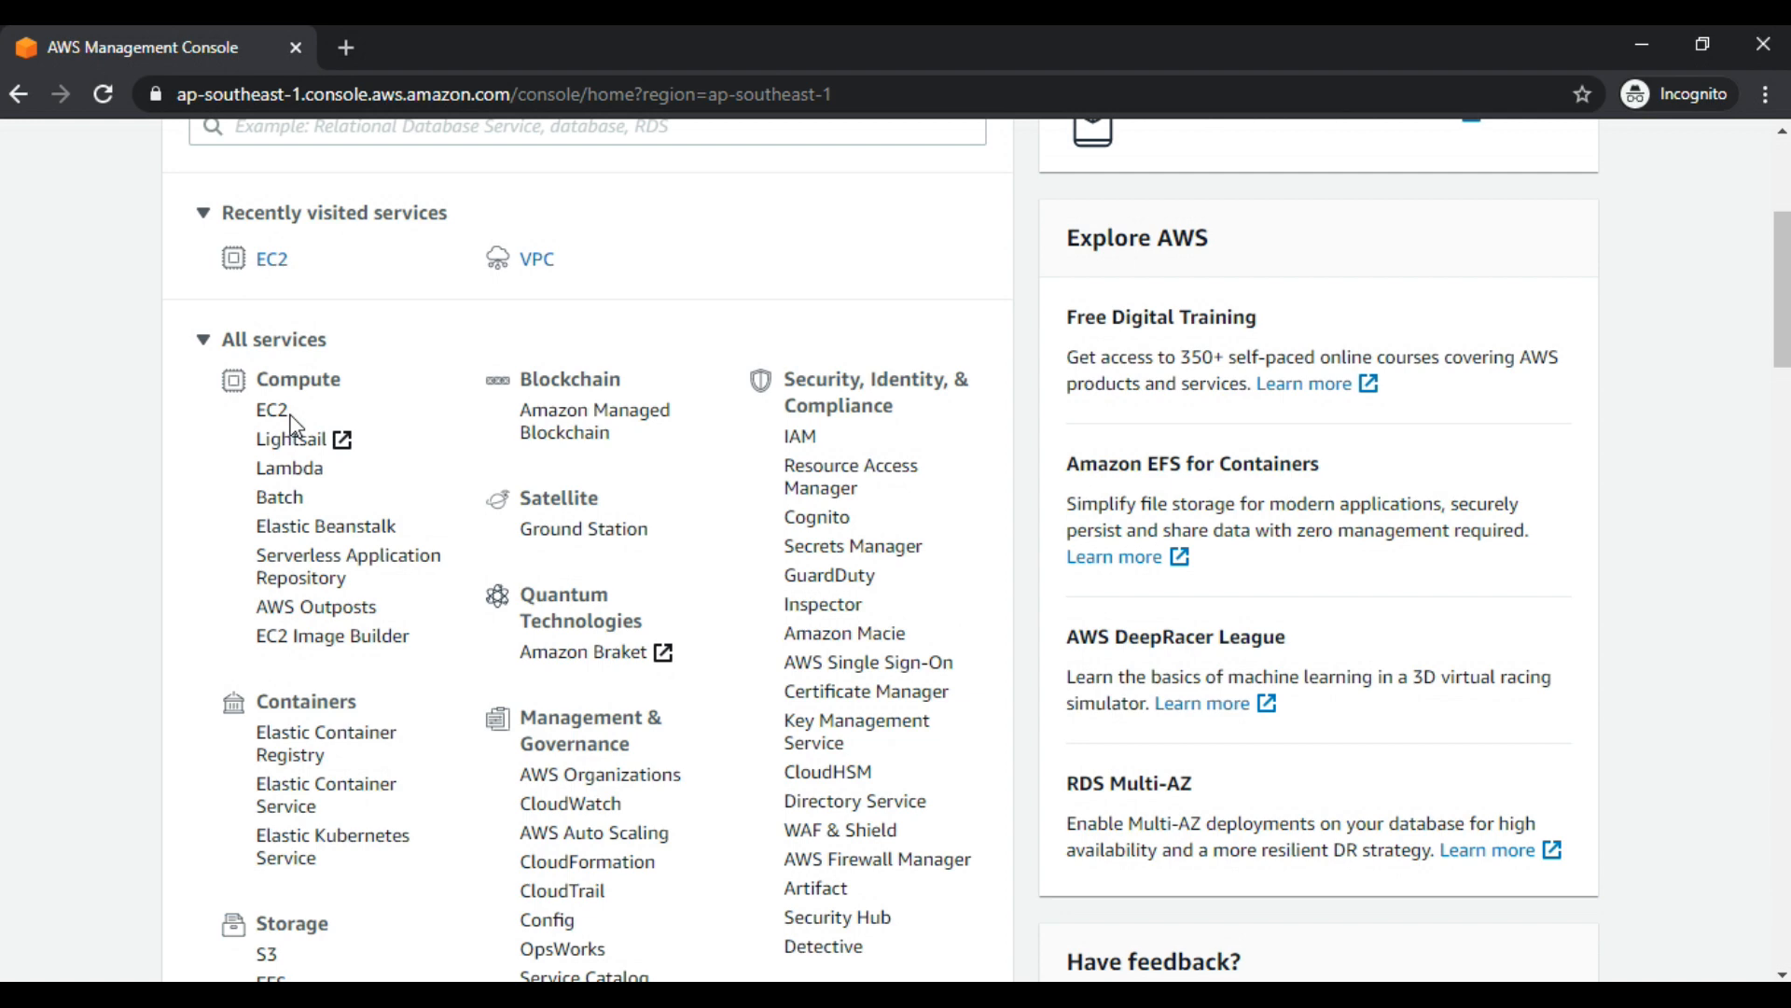
scroll(340, 401, "up", 3)
left_click(343, 382)
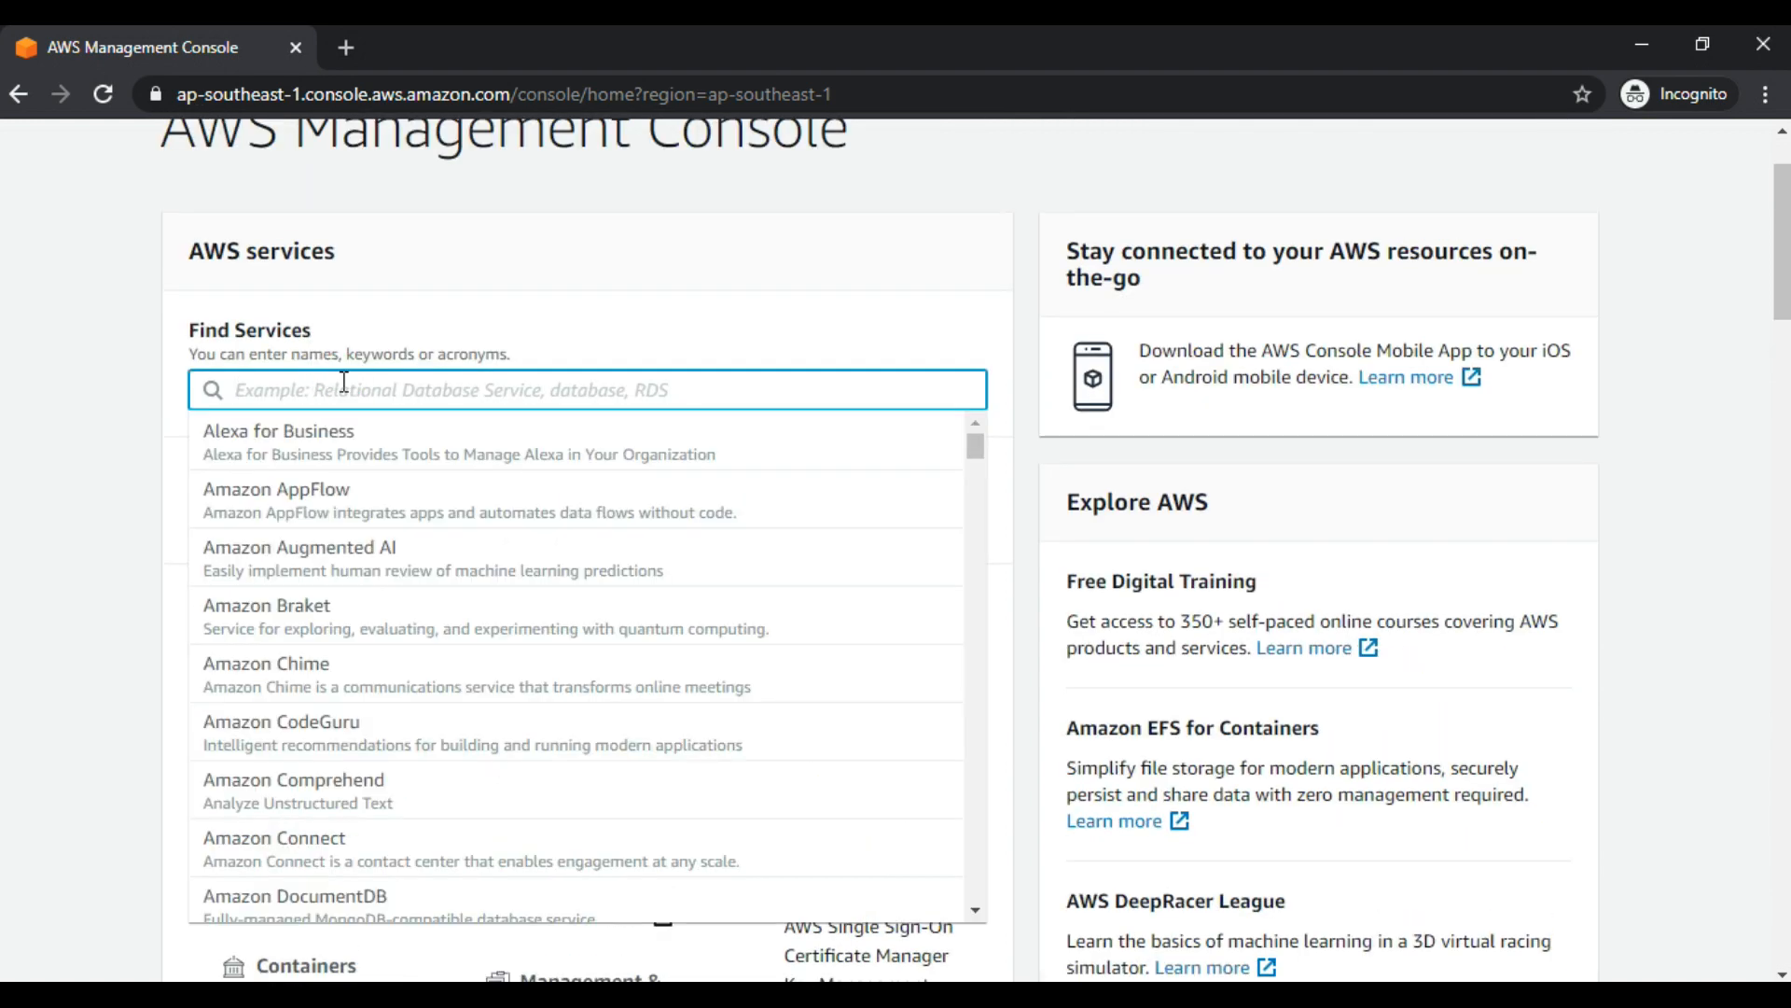
type("ec2")
left_click(345, 436)
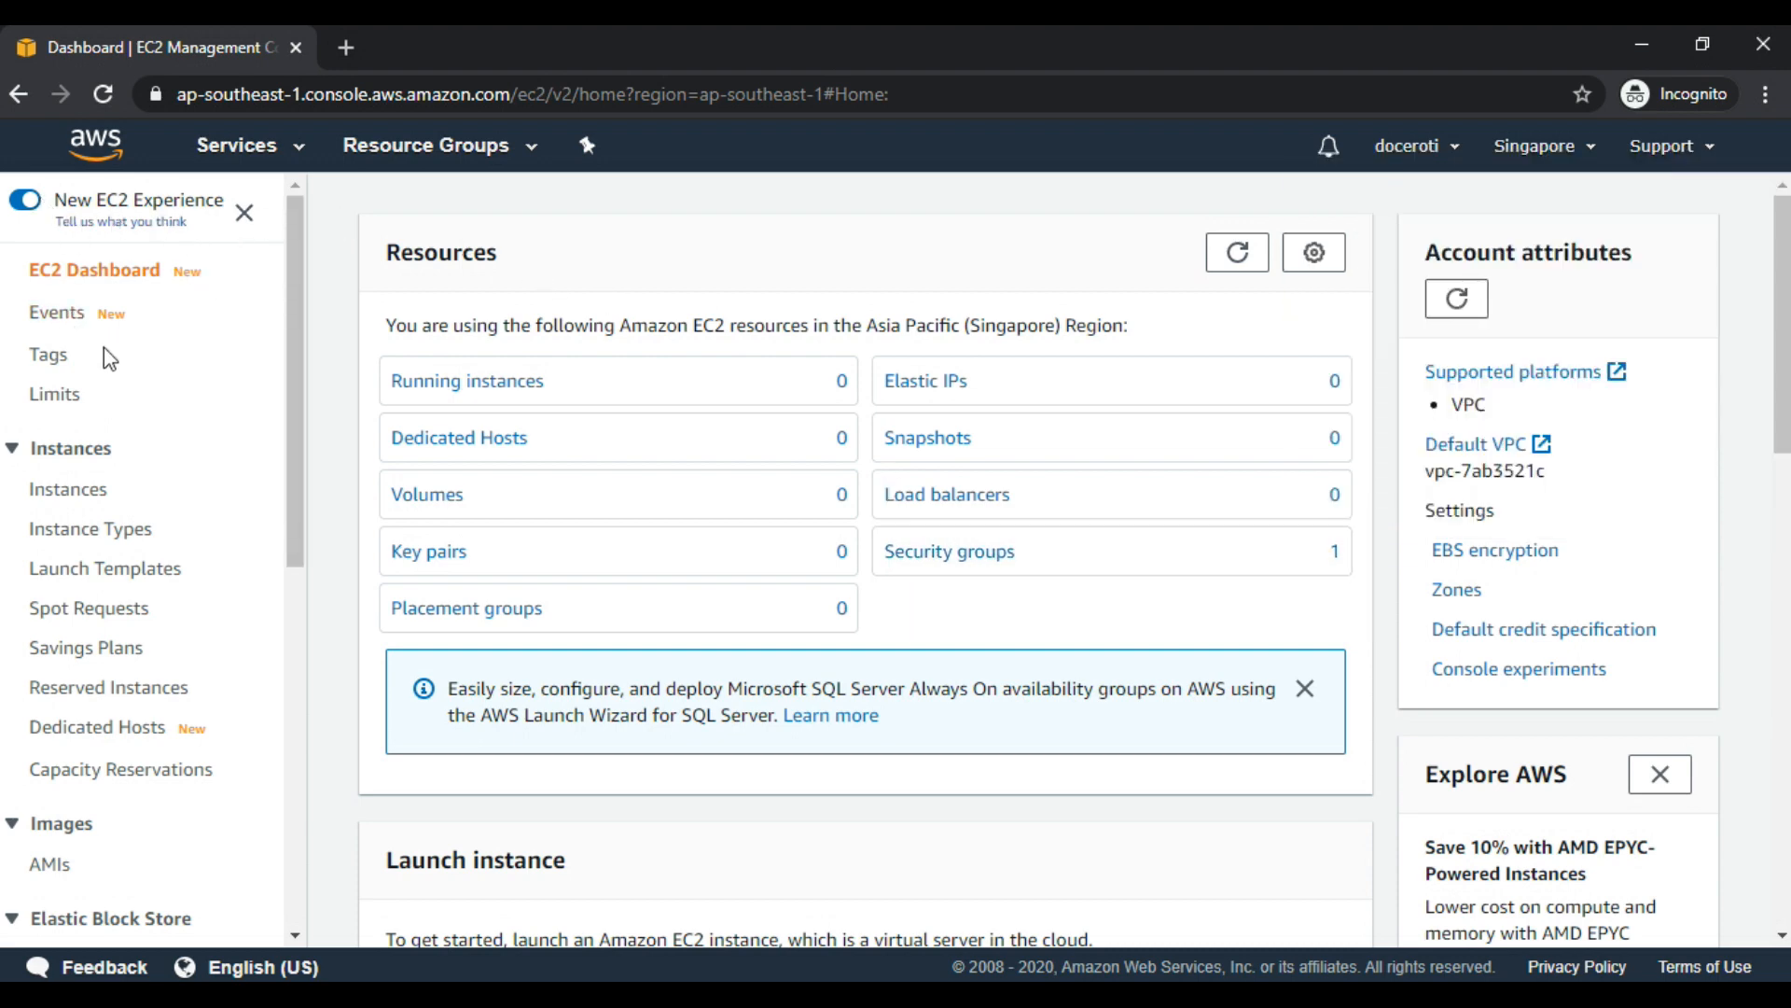
Turn off the New EC2 Experience and dismiss the feedback form.
left_click(27, 204)
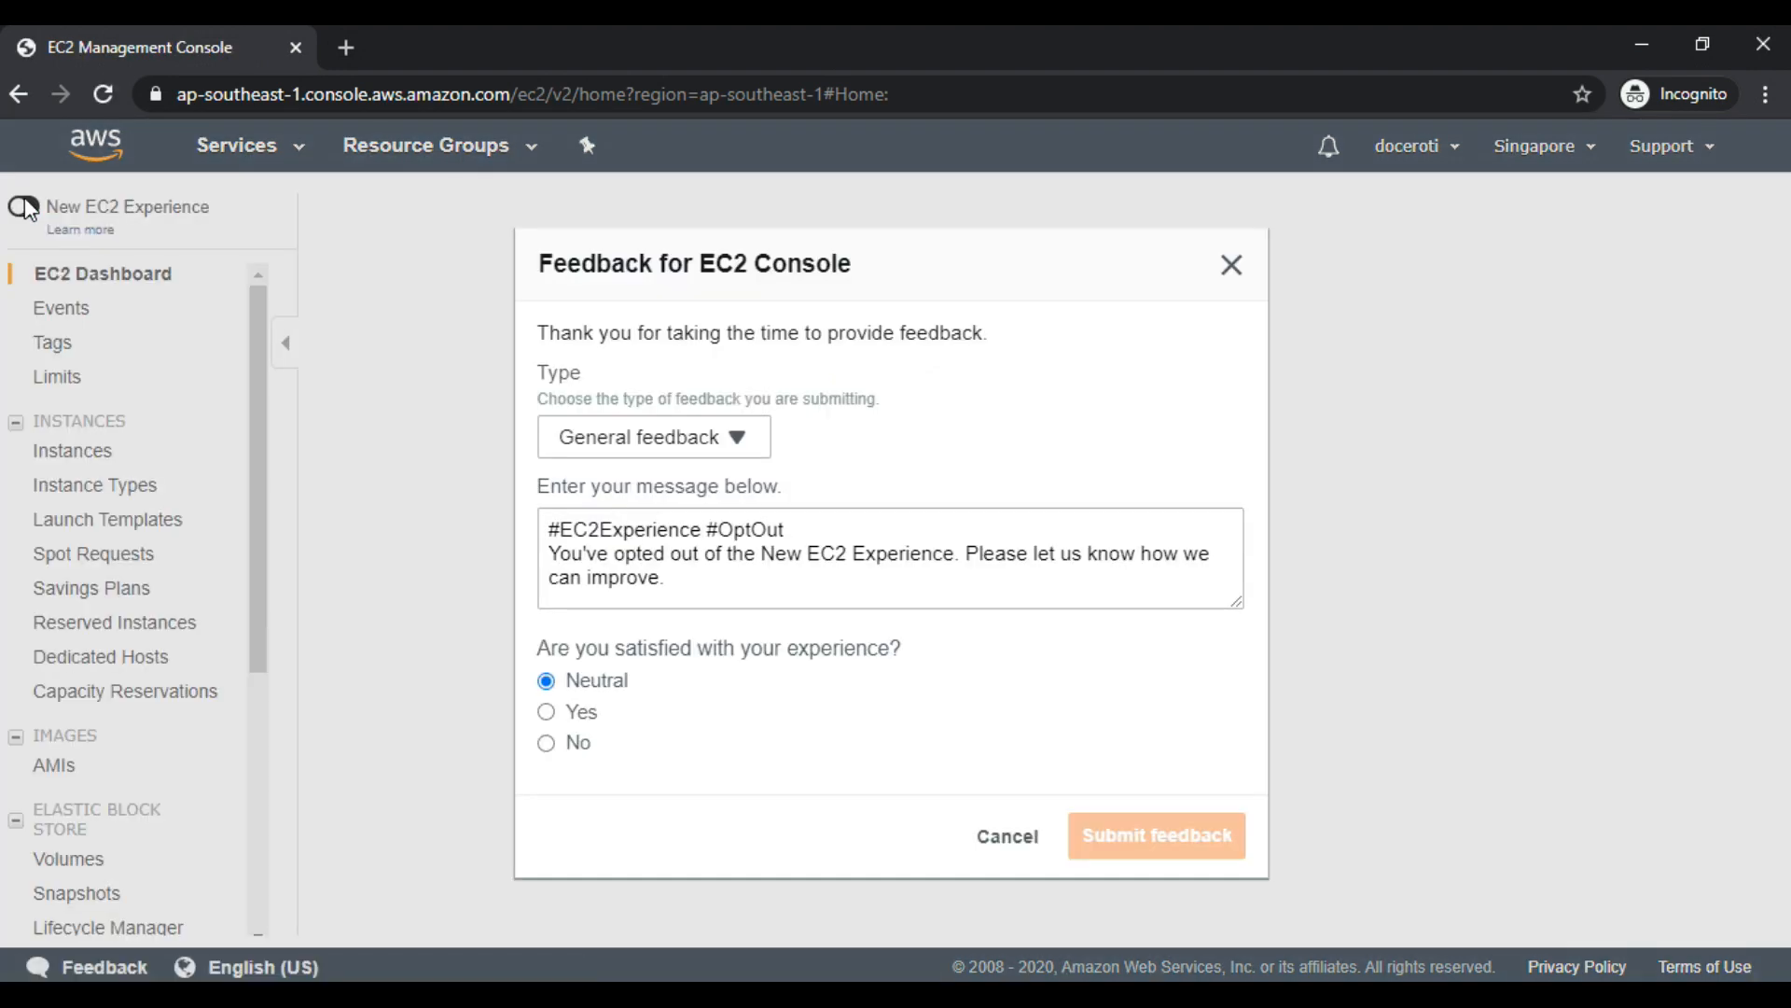
left_click(1231, 265)
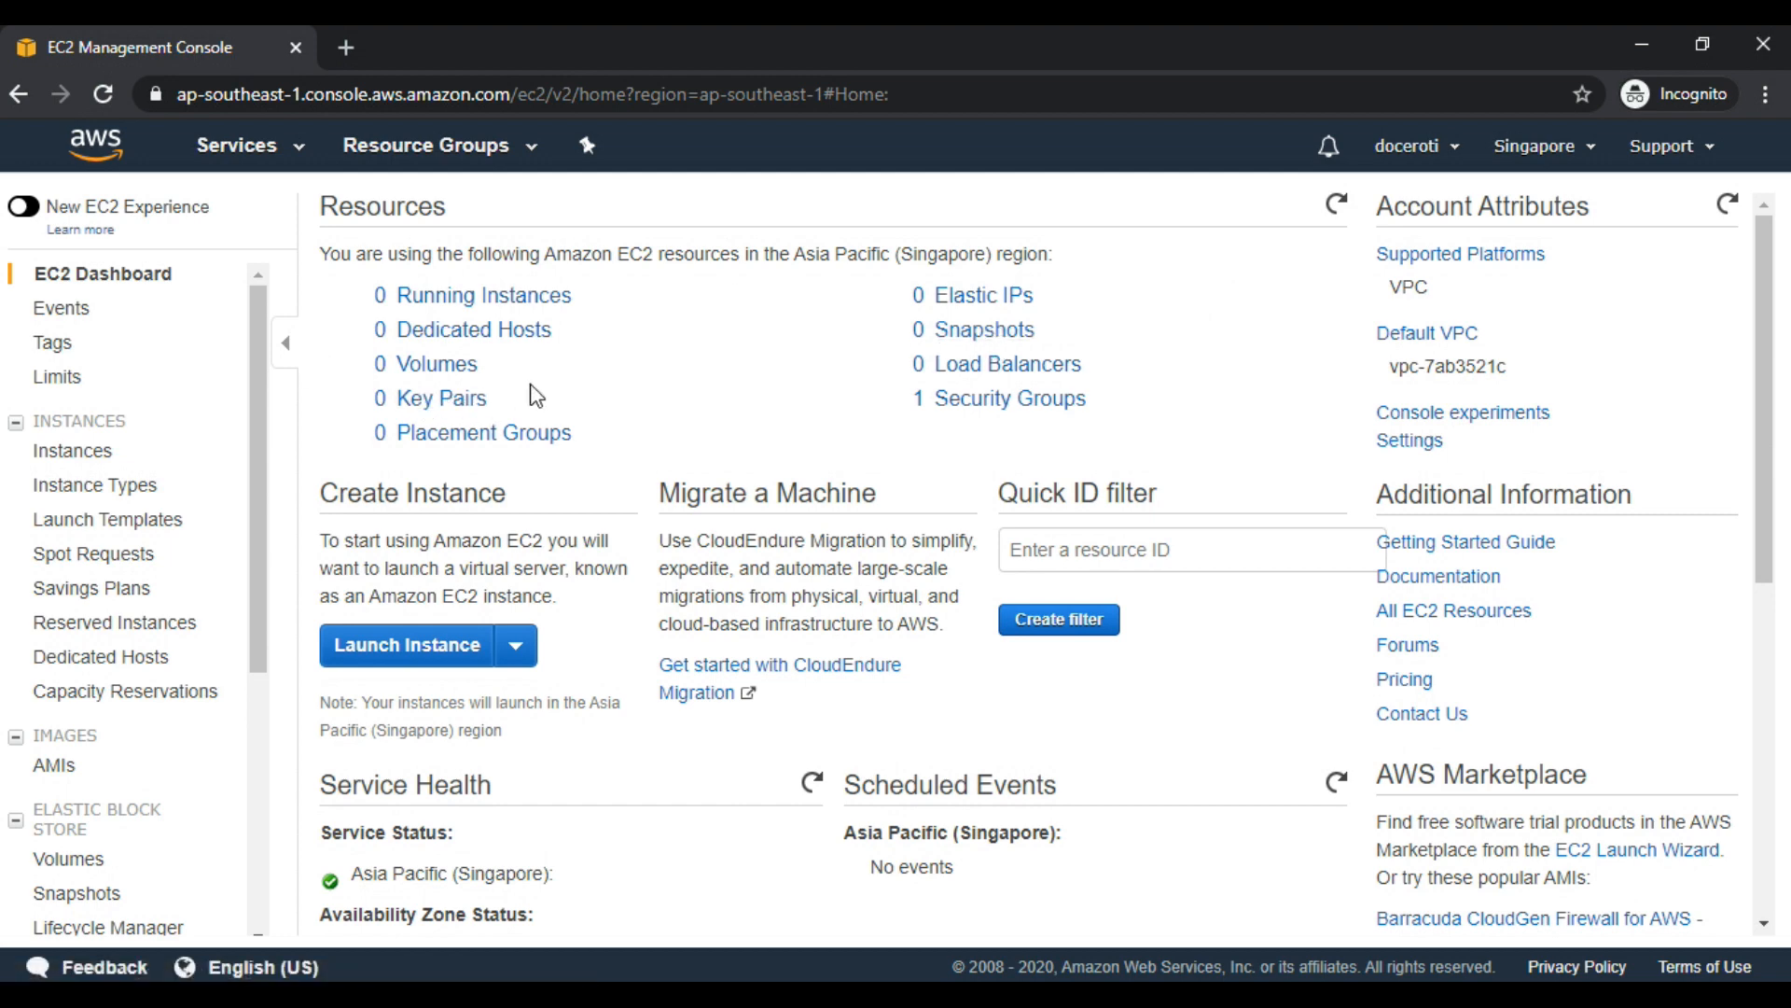
Review the EC2 dashboard and its navigation entries, and open the Instances page.
scroll(737, 382, "down", 6)
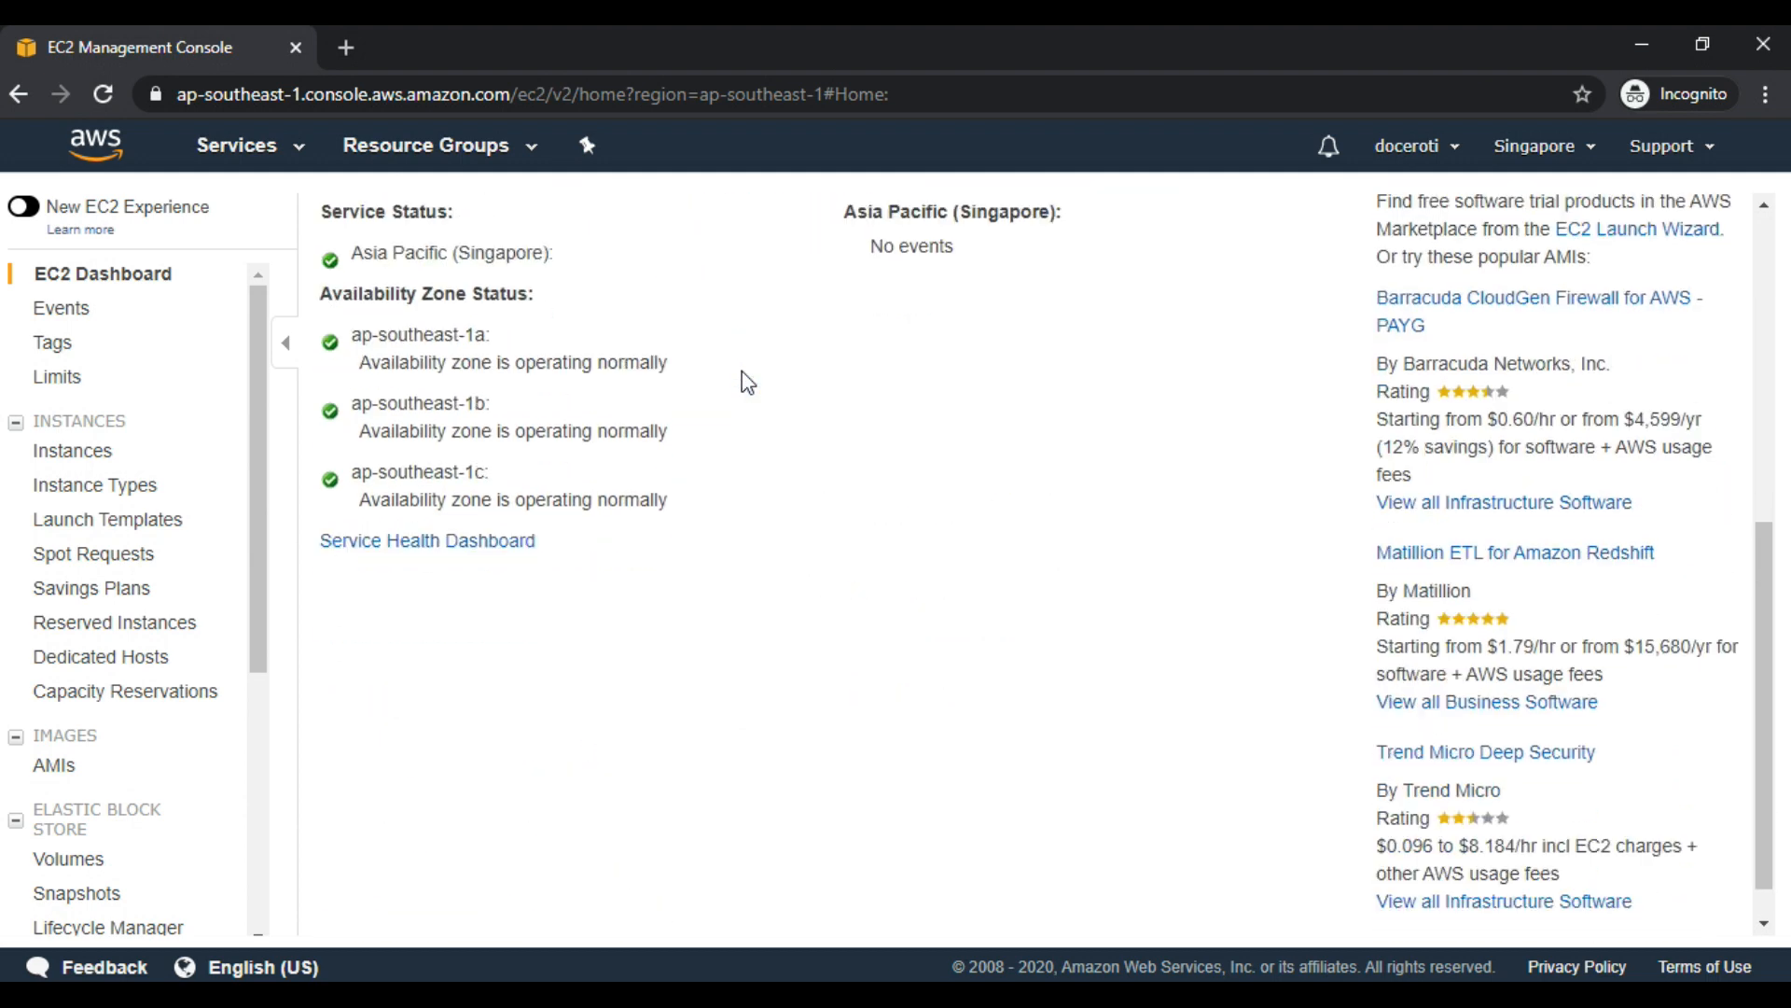
scroll(191, 411, "down", 5)
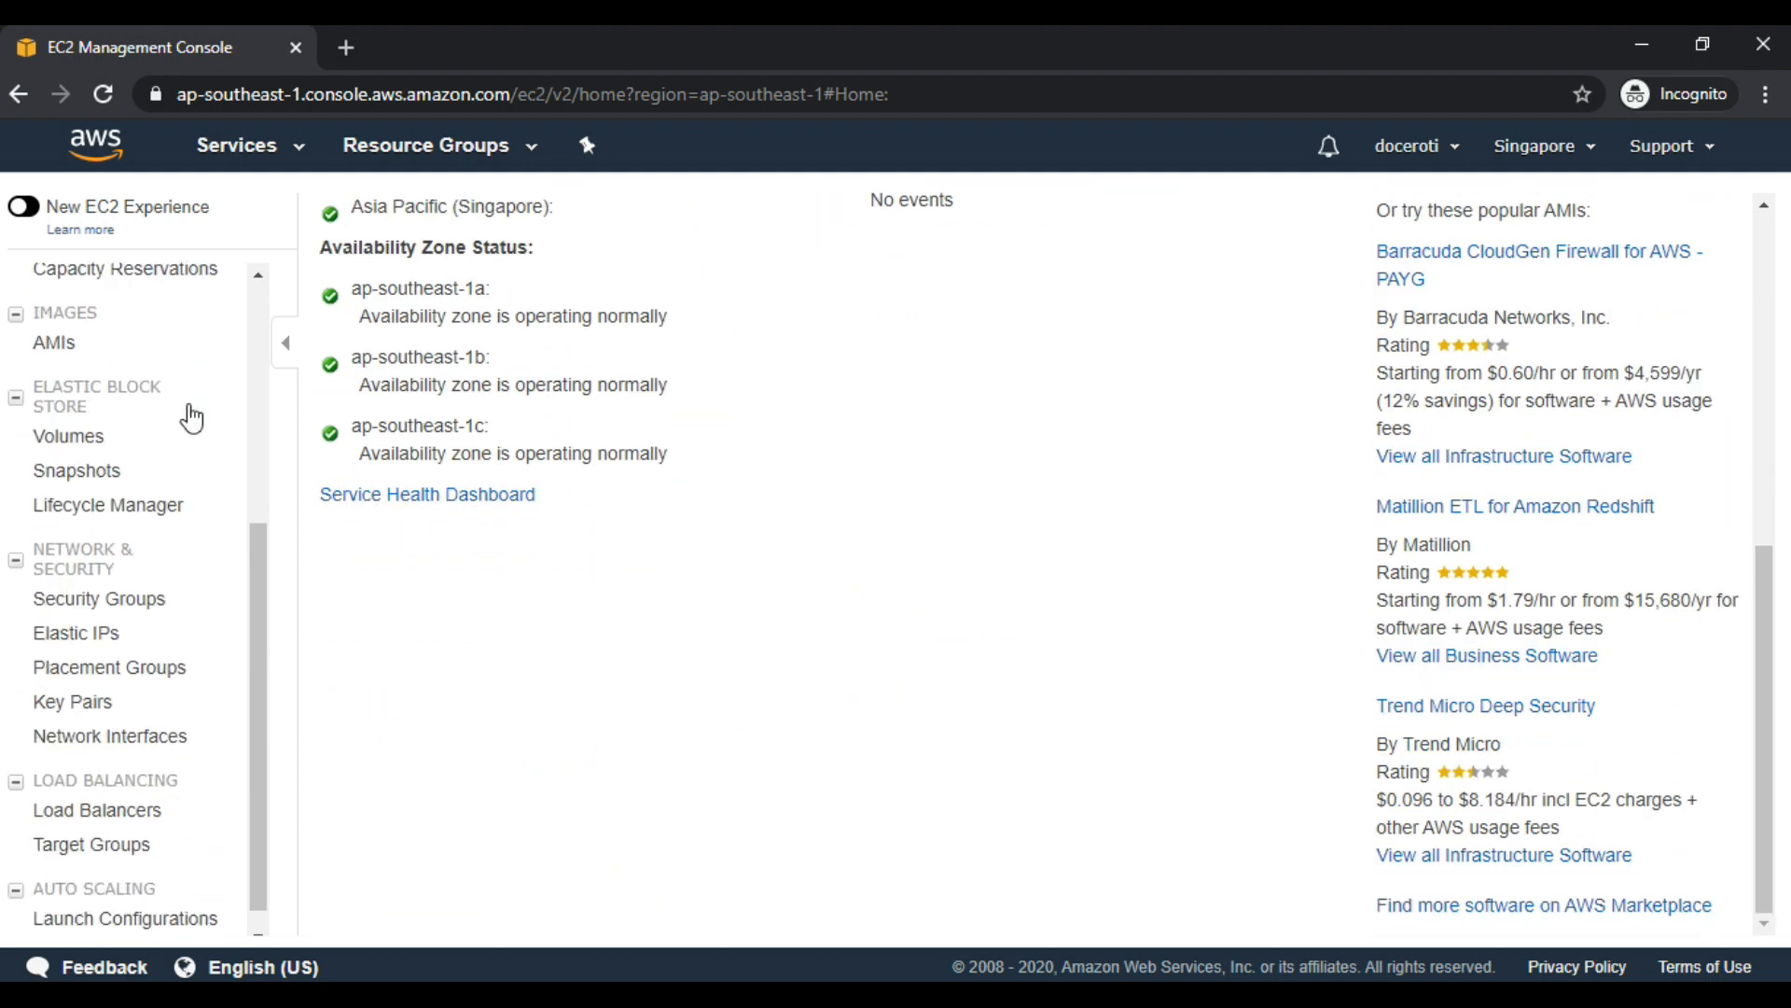
scroll(168, 552, "up", 5)
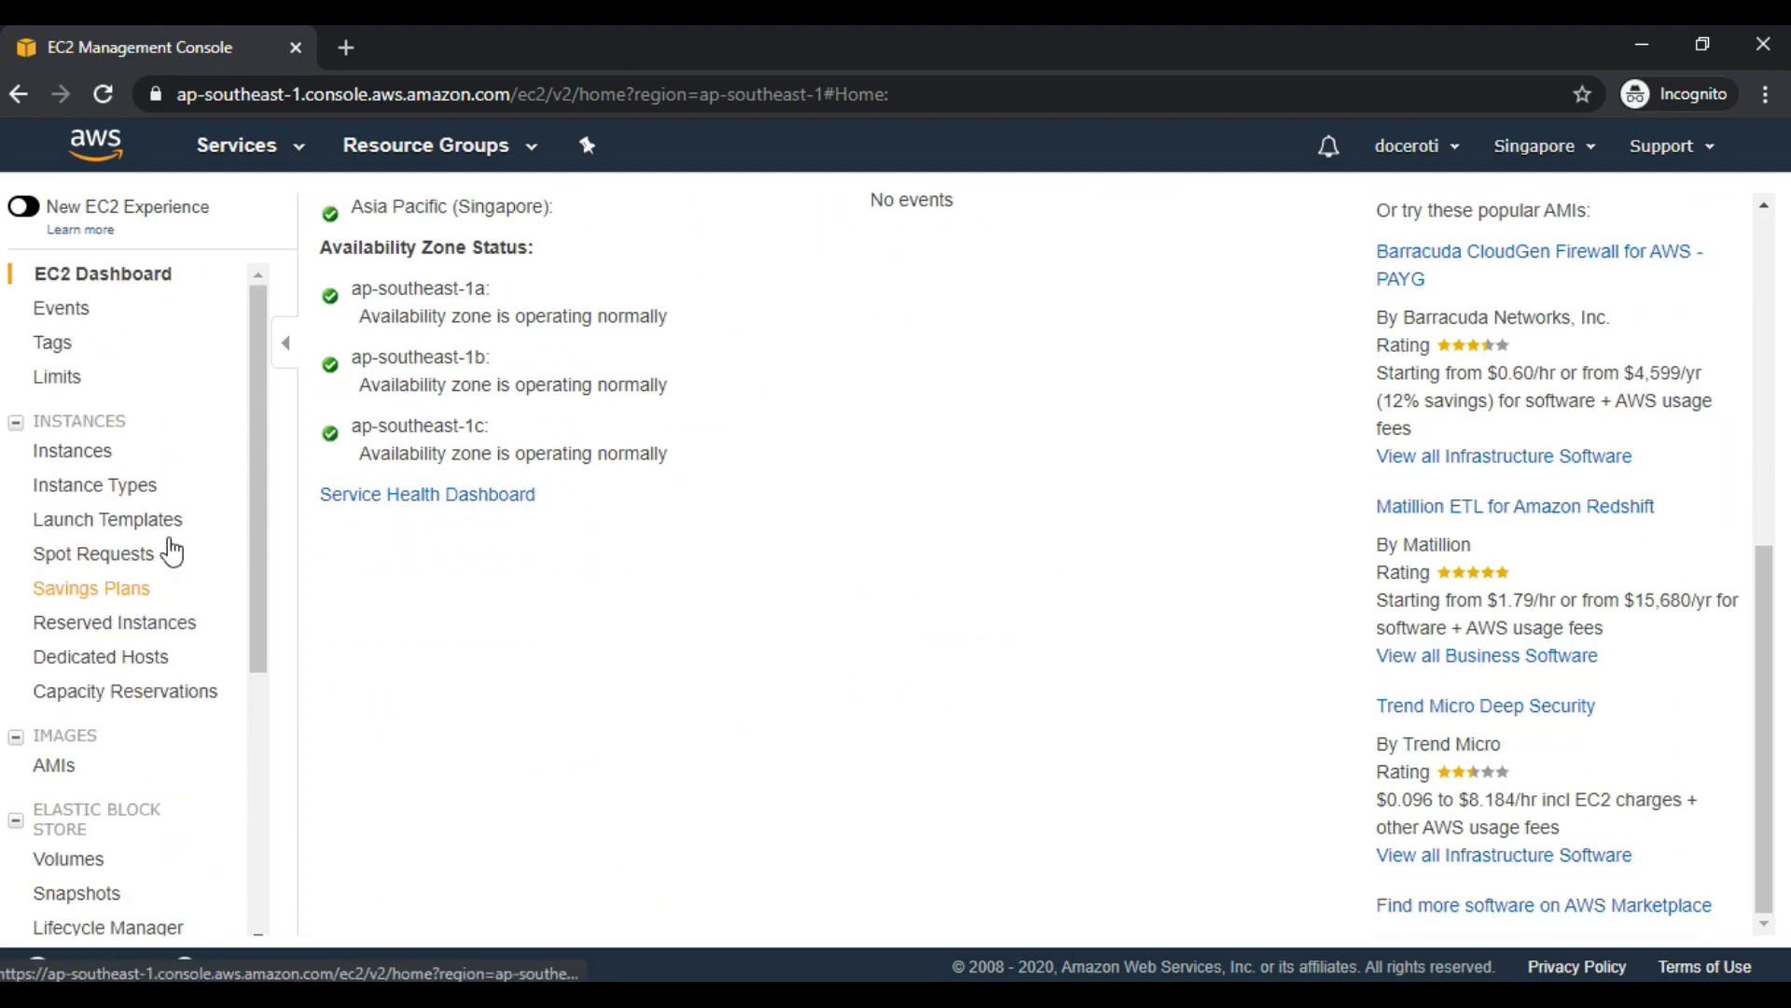
scroll(688, 595, "up", 7)
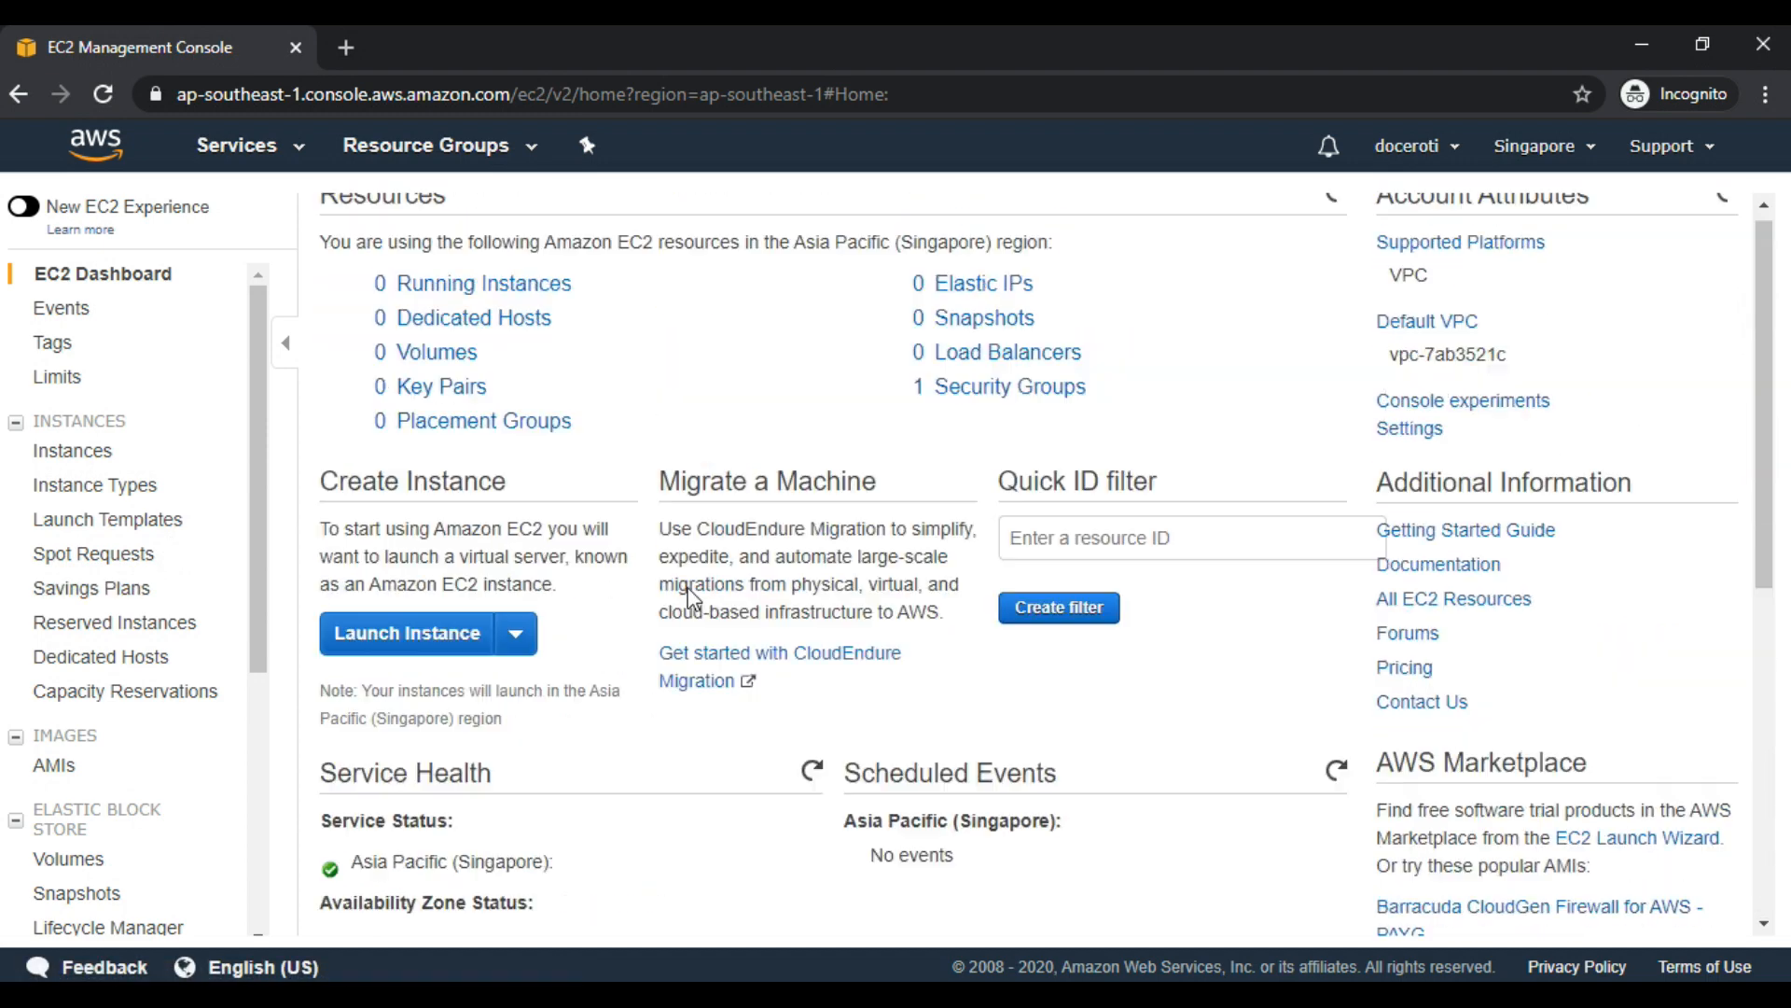
scroll(690, 597, "up", 1)
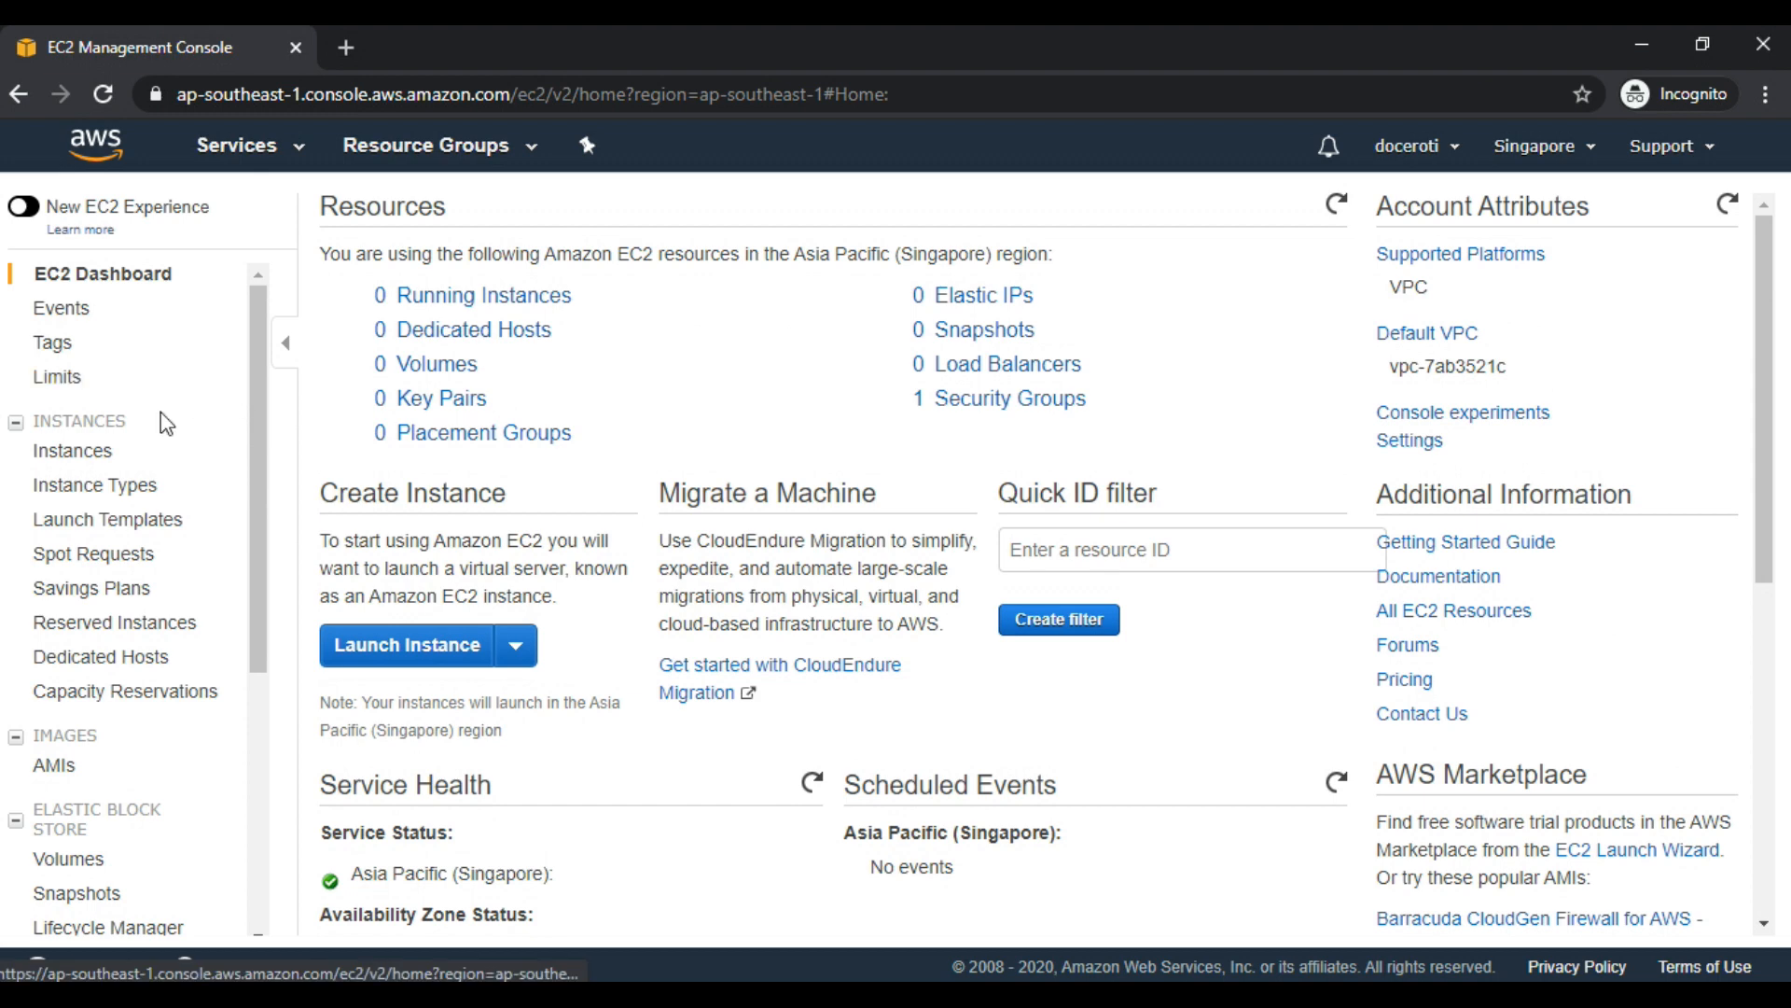
left_click(89, 457)
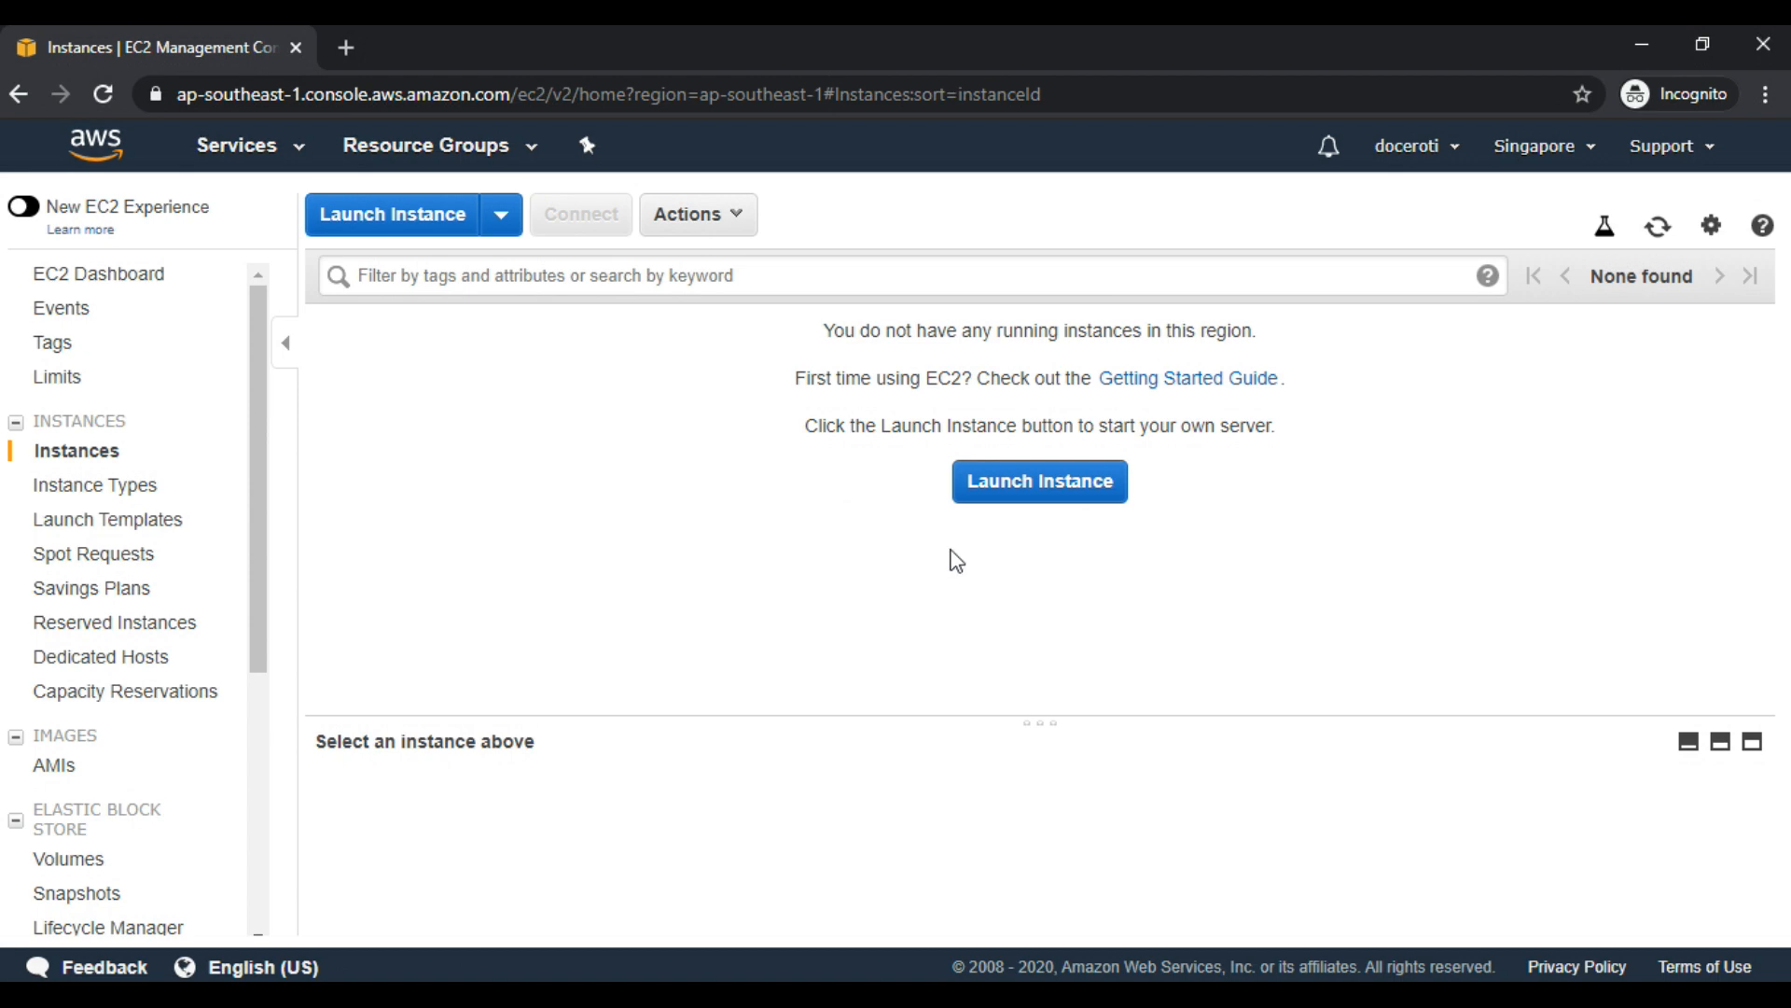
Start launching a new EC2 instance and look over the AMI selection step.
left_click(1028, 492)
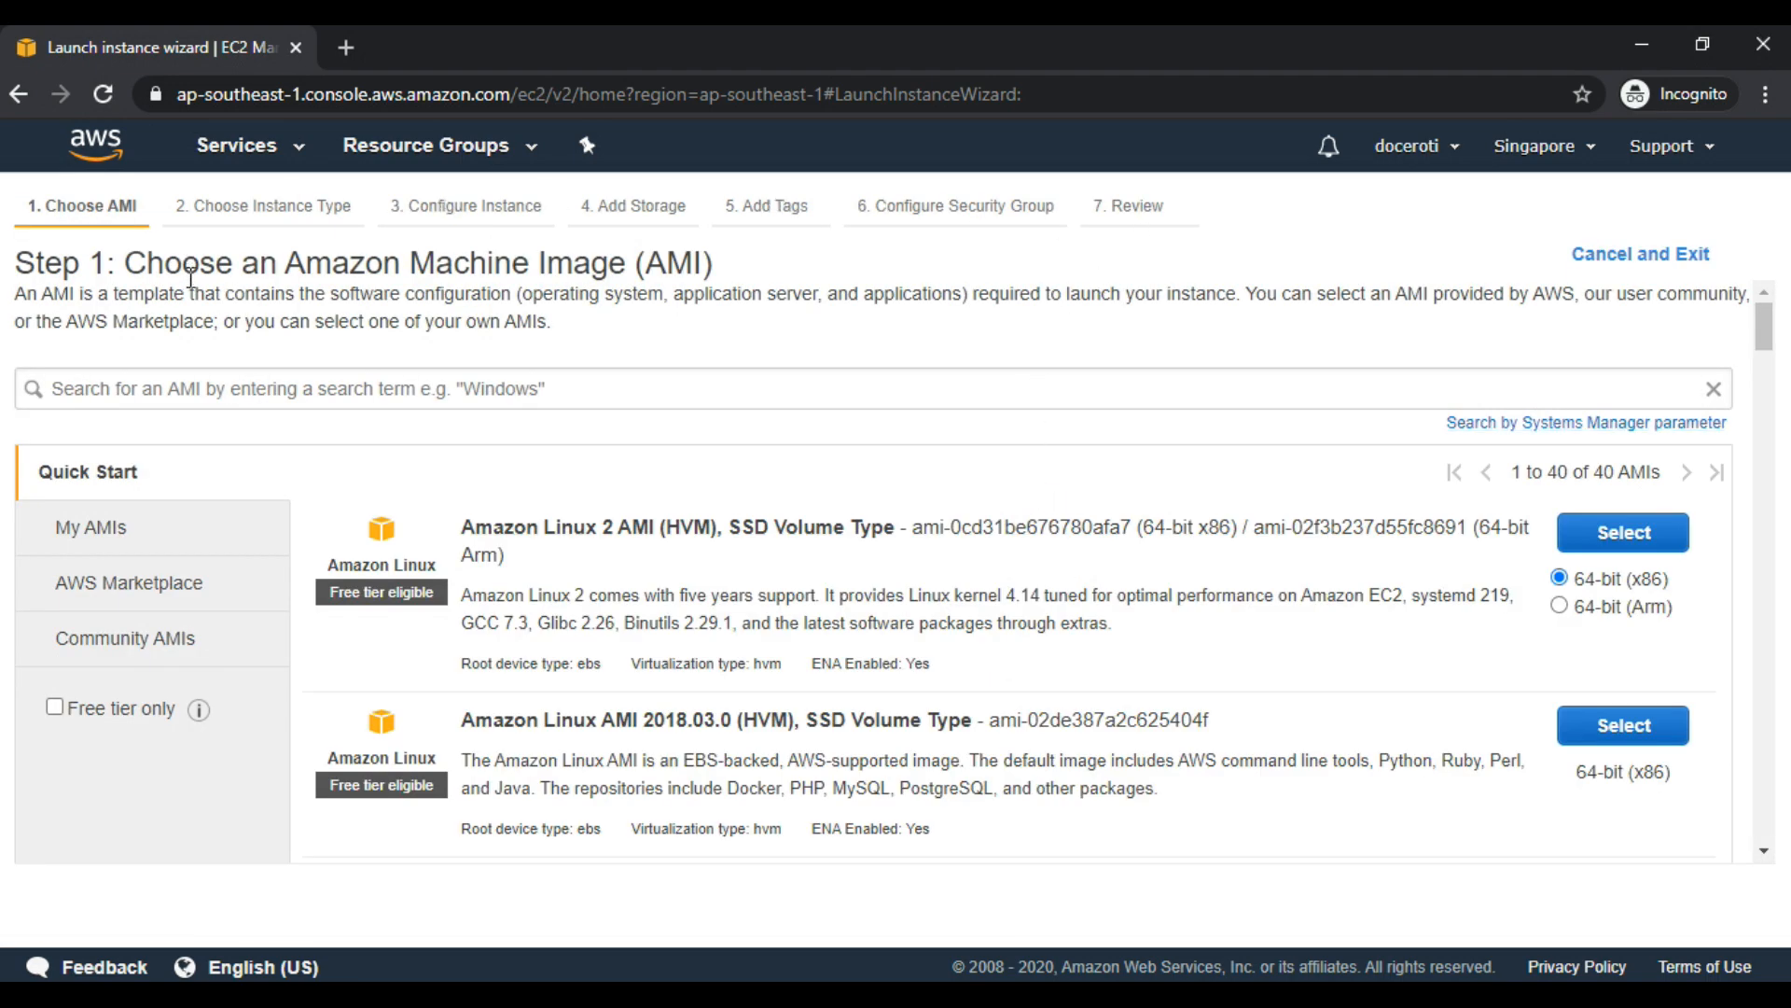
left_click_drag(704, 264, 119, 260)
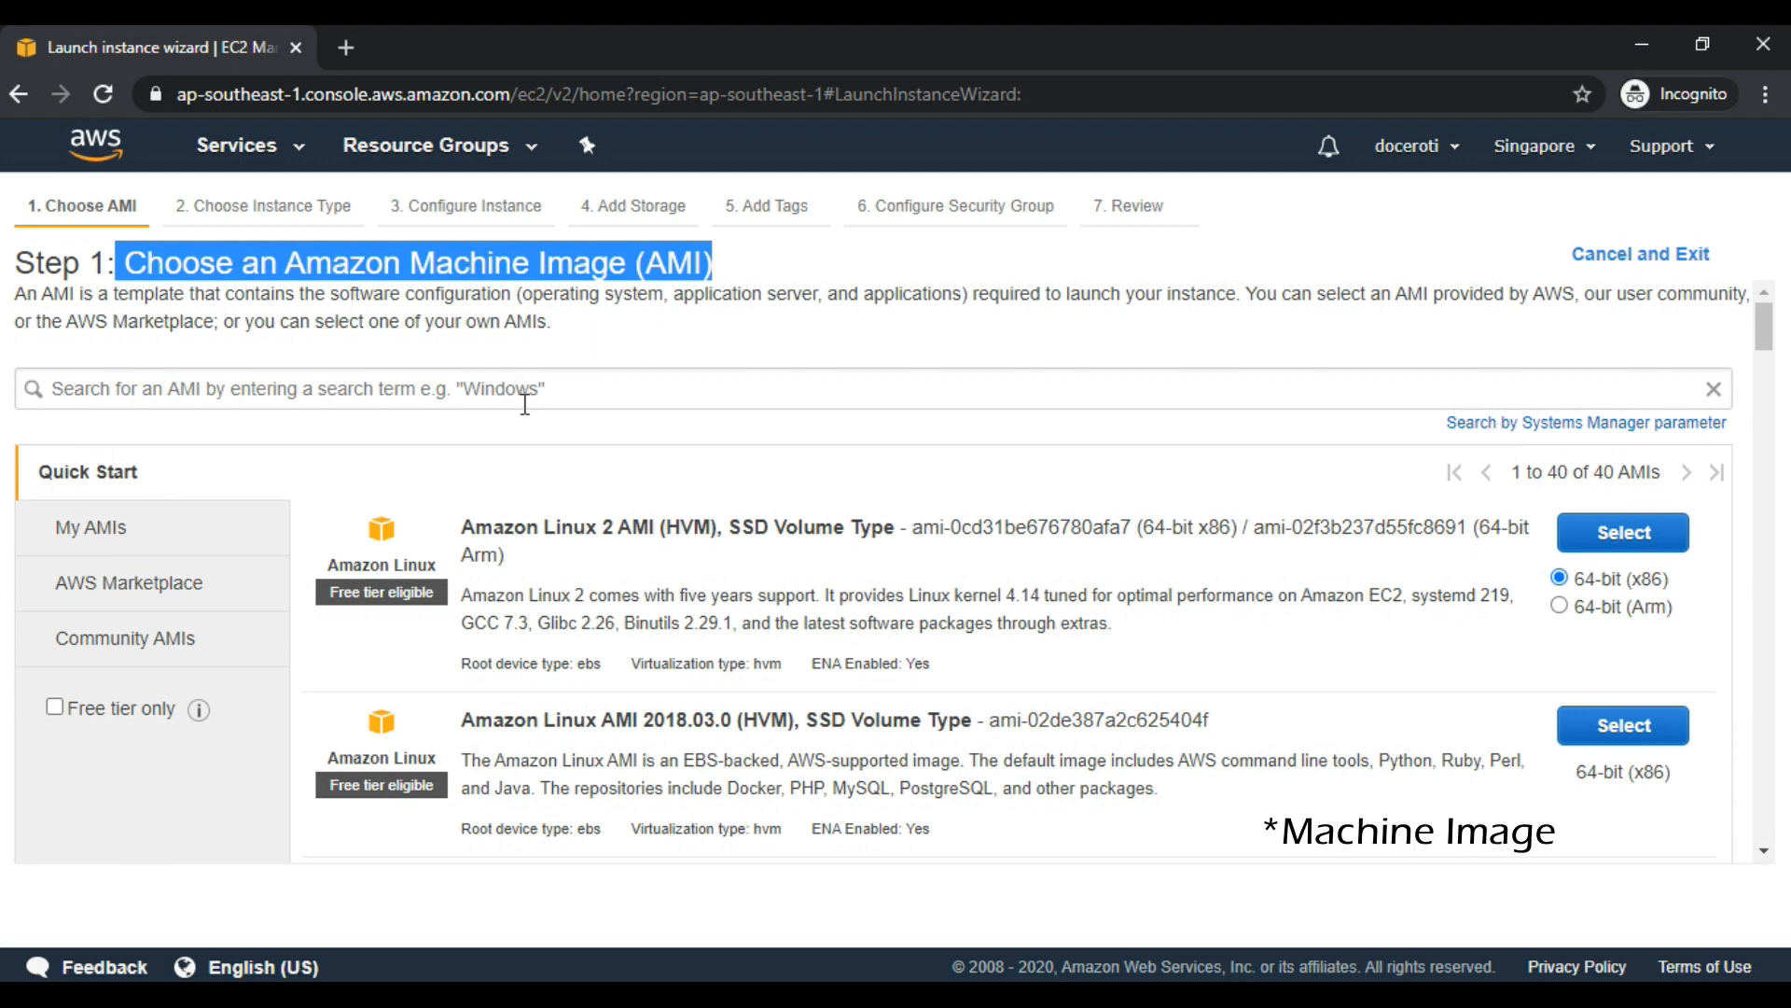
scroll(525, 403, "down", 1)
scroll(520, 402, "up", 1)
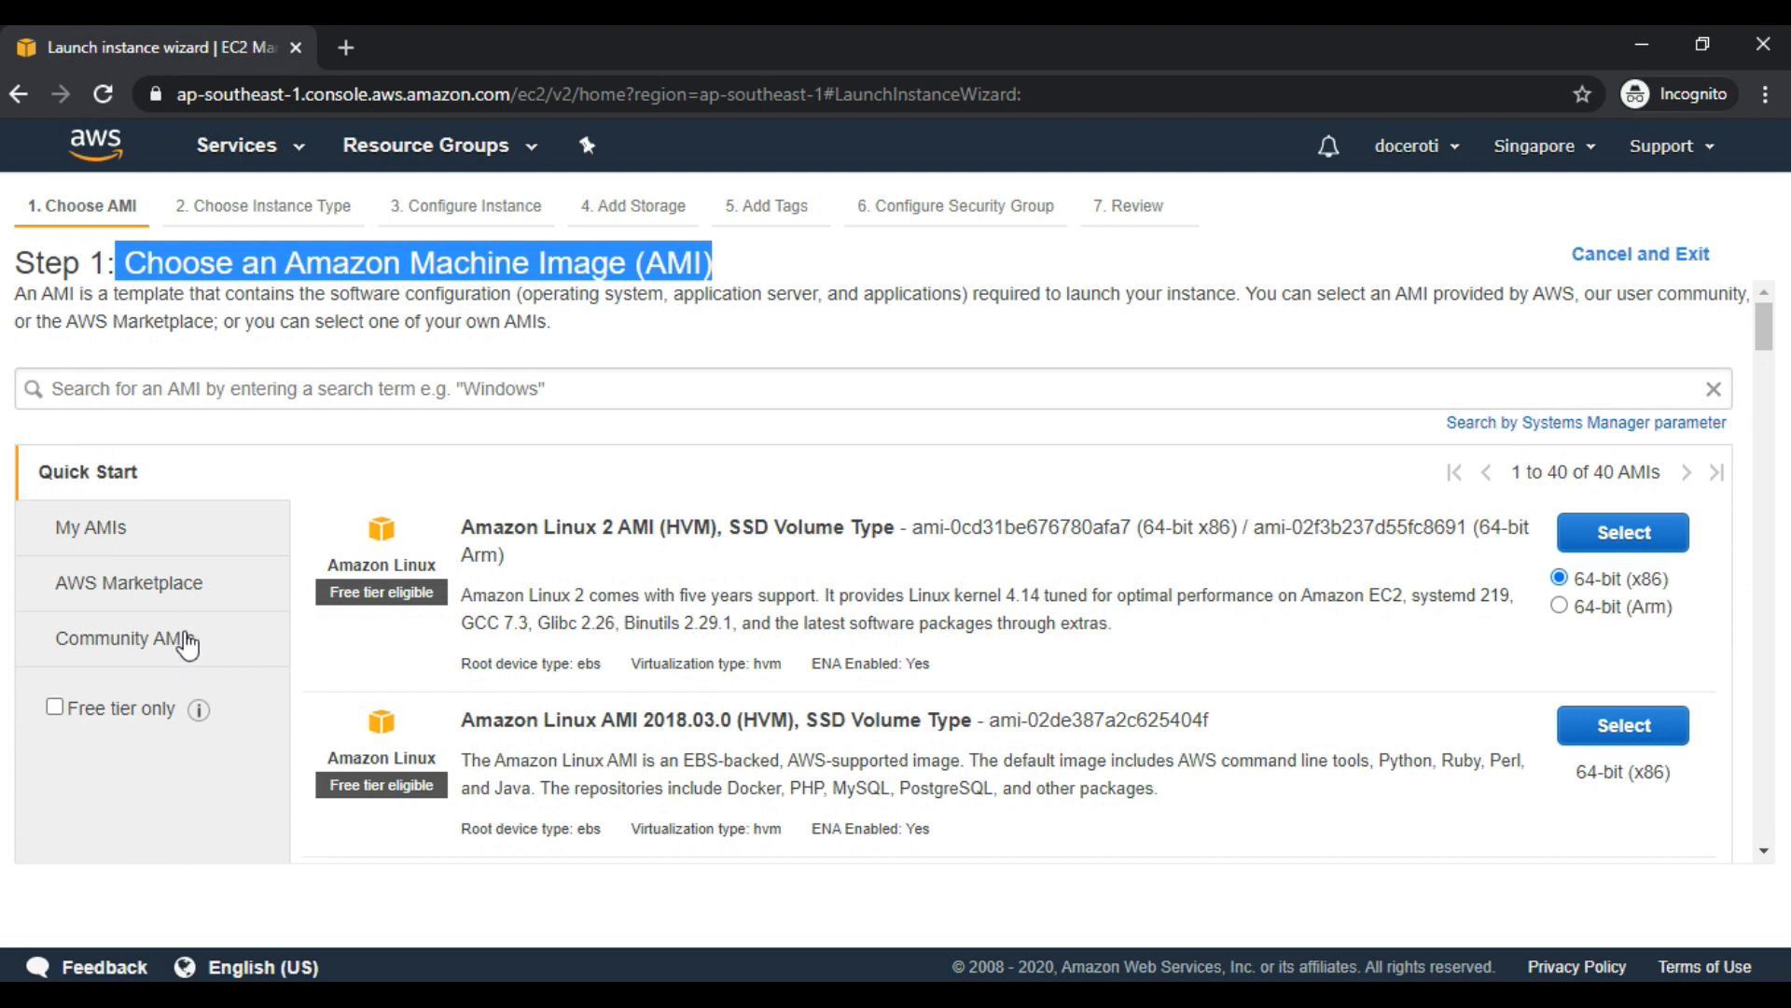
Examine the My AMIs, AWS Marketplace and Community AMIs catalogs, including the Marketplace categories and the community image list.
left_click(164, 543)
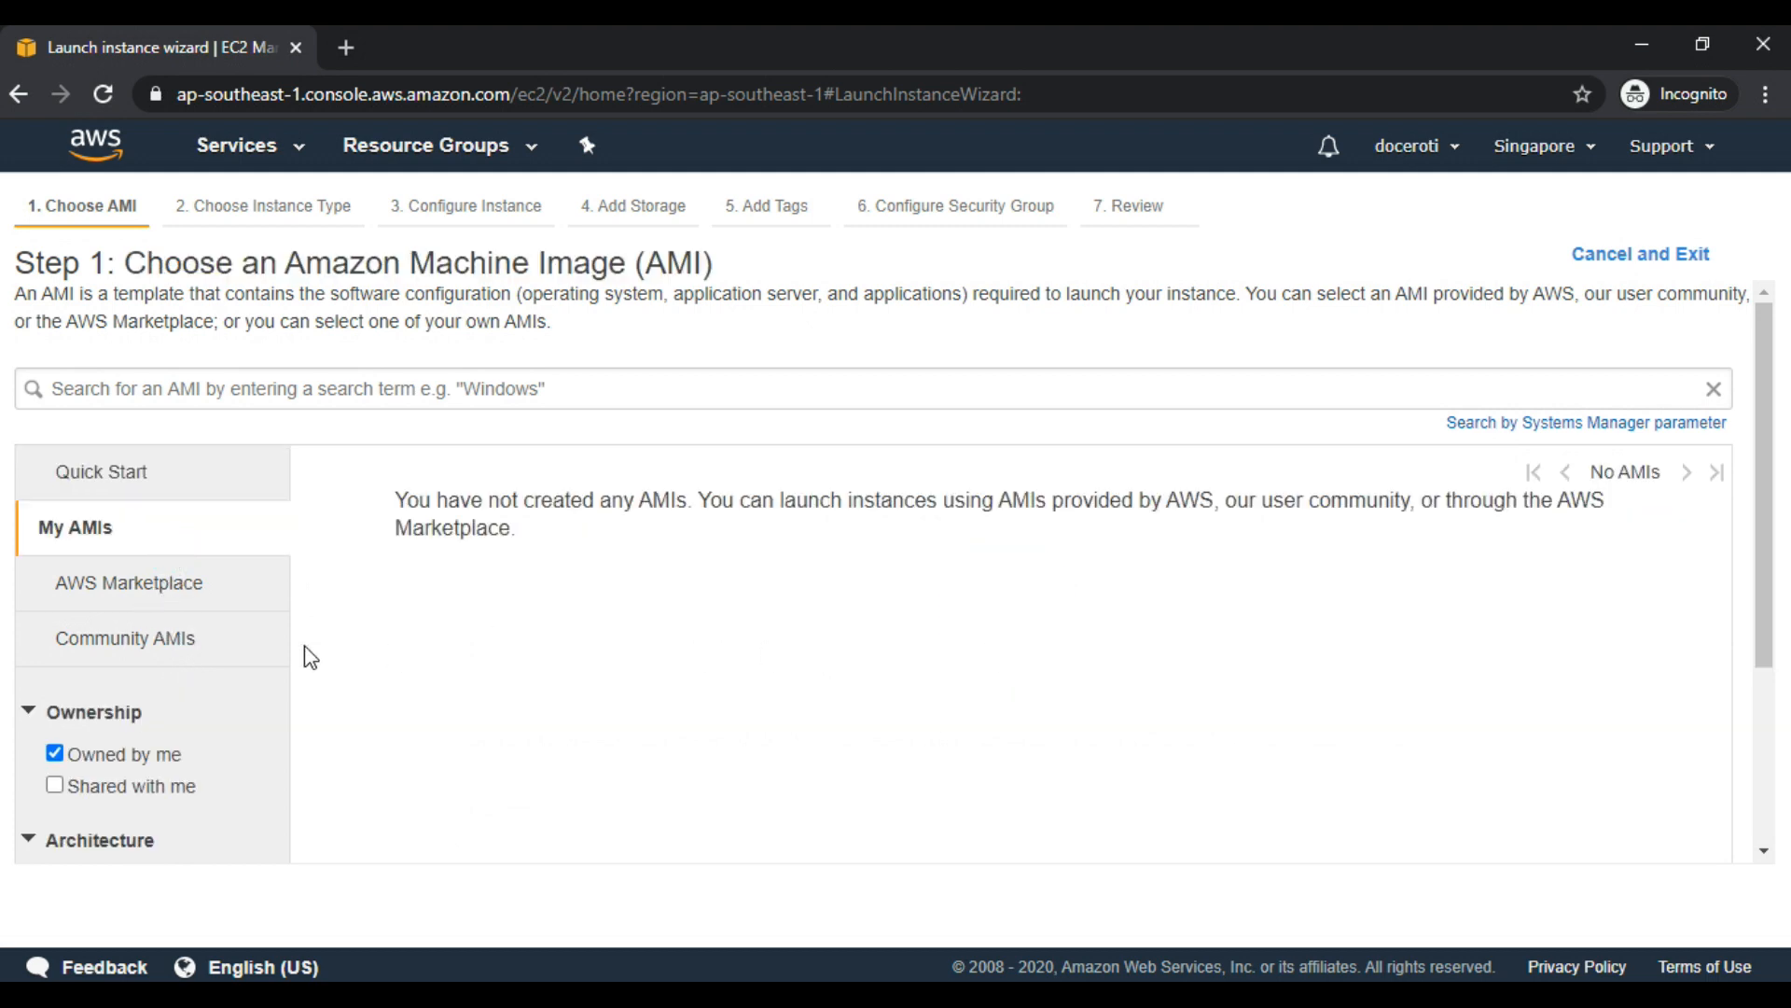
left_click(178, 590)
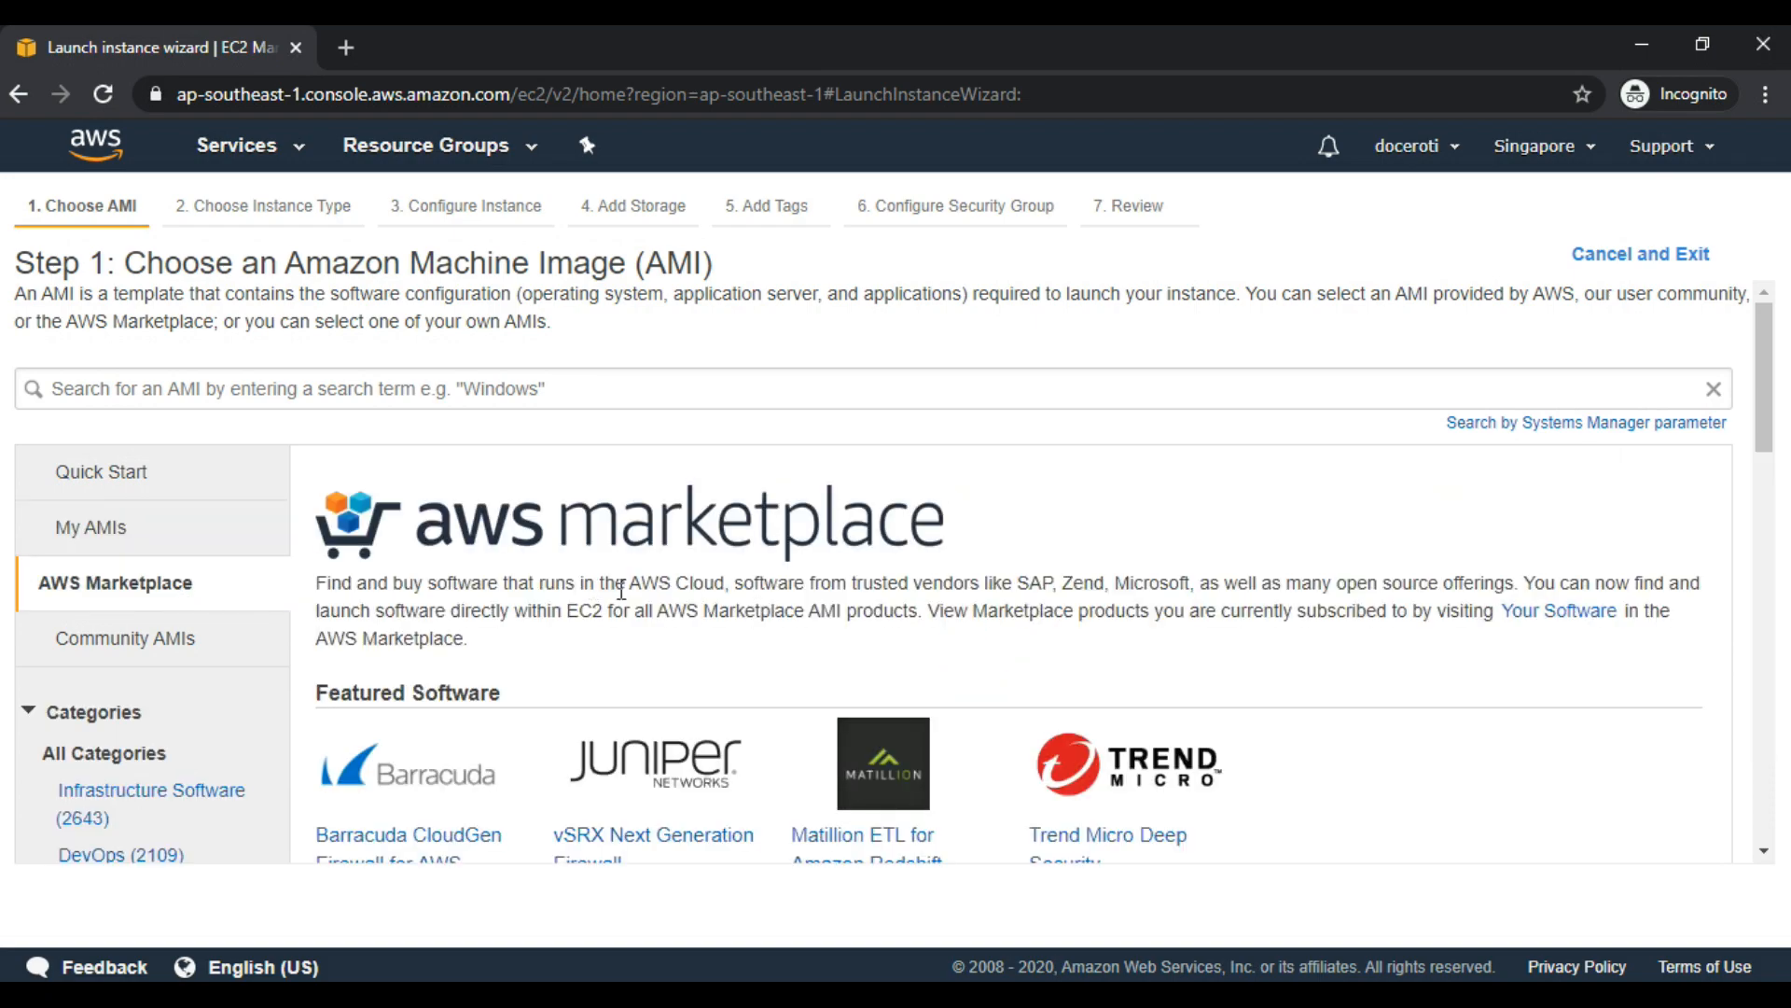
scroll(623, 591, "down", 10)
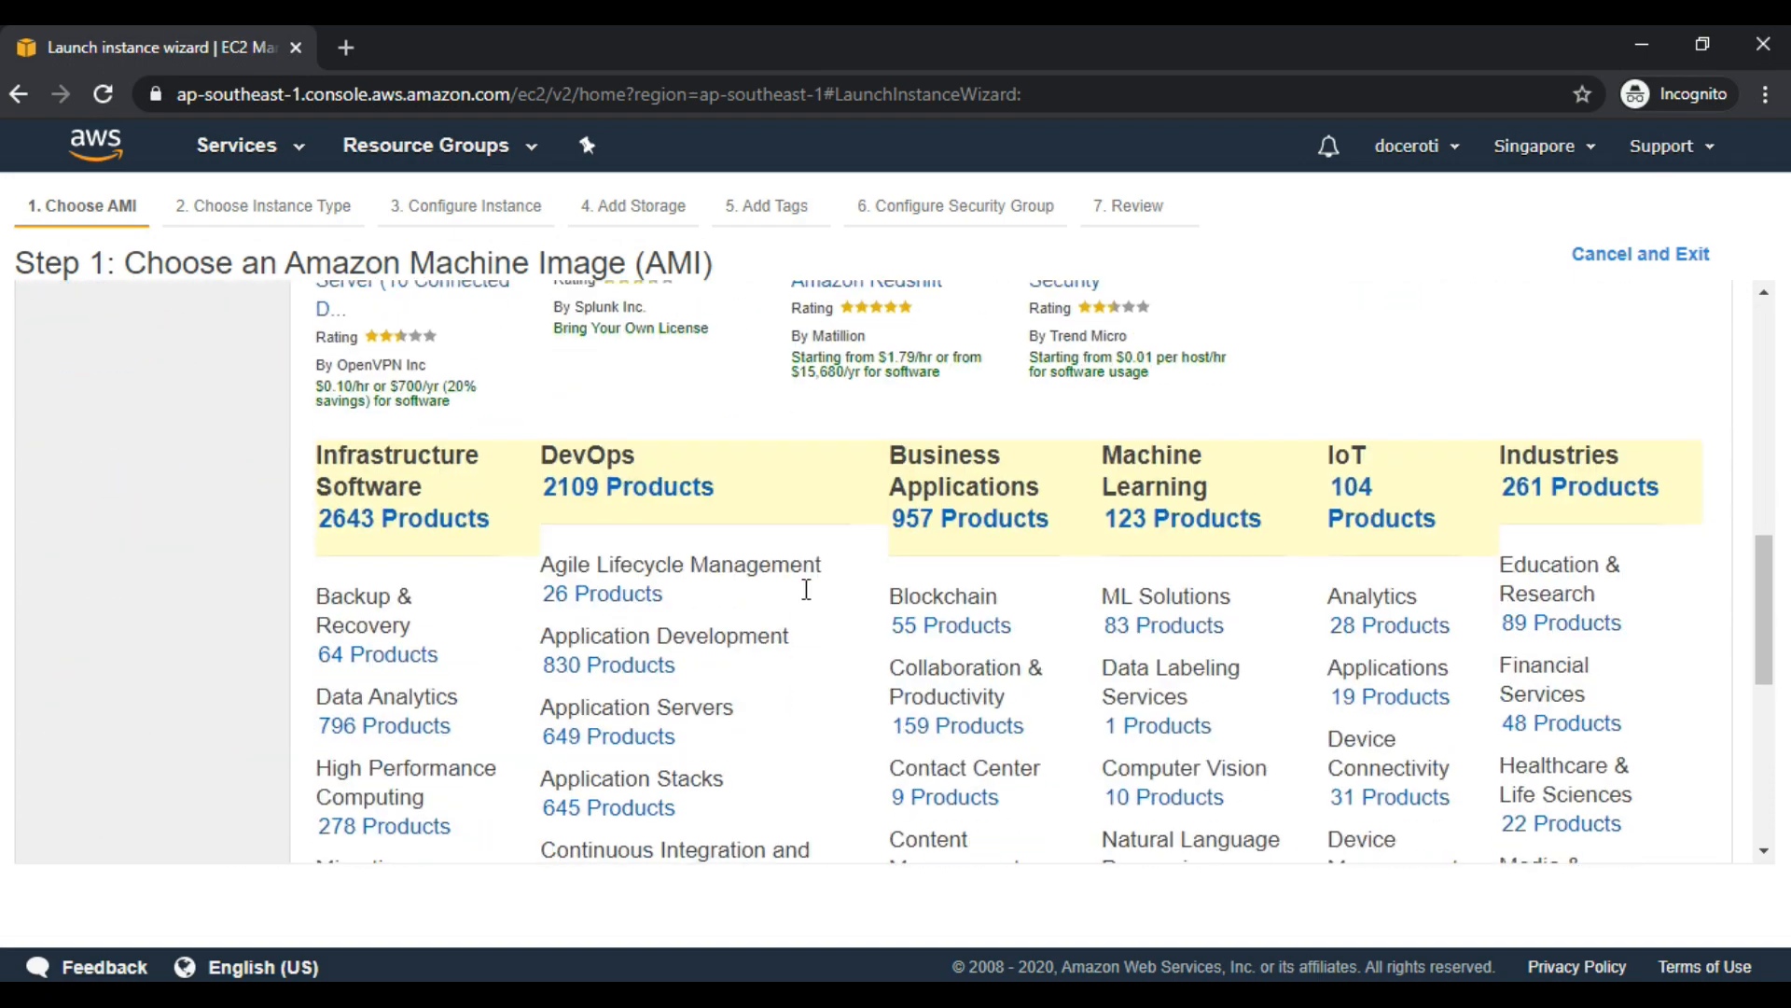
scroll(803, 602, "down", 5)
scroll(802, 709, "up", 7)
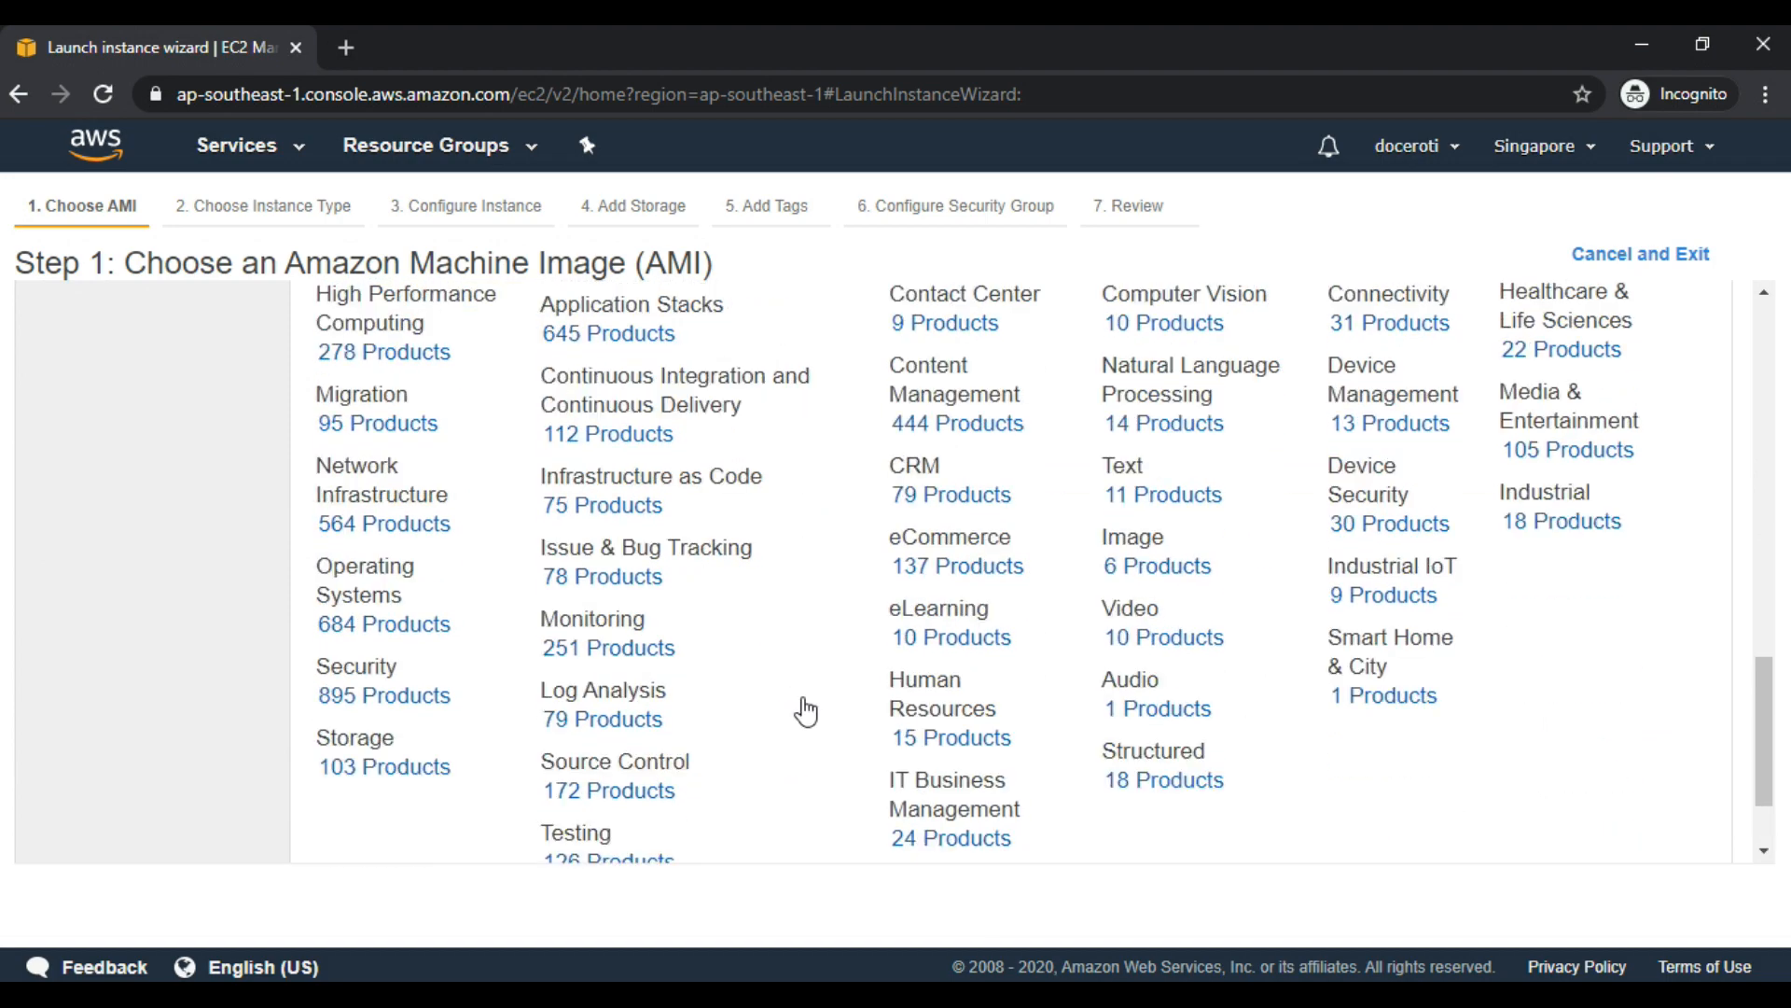
scroll(803, 723, "up", 10)
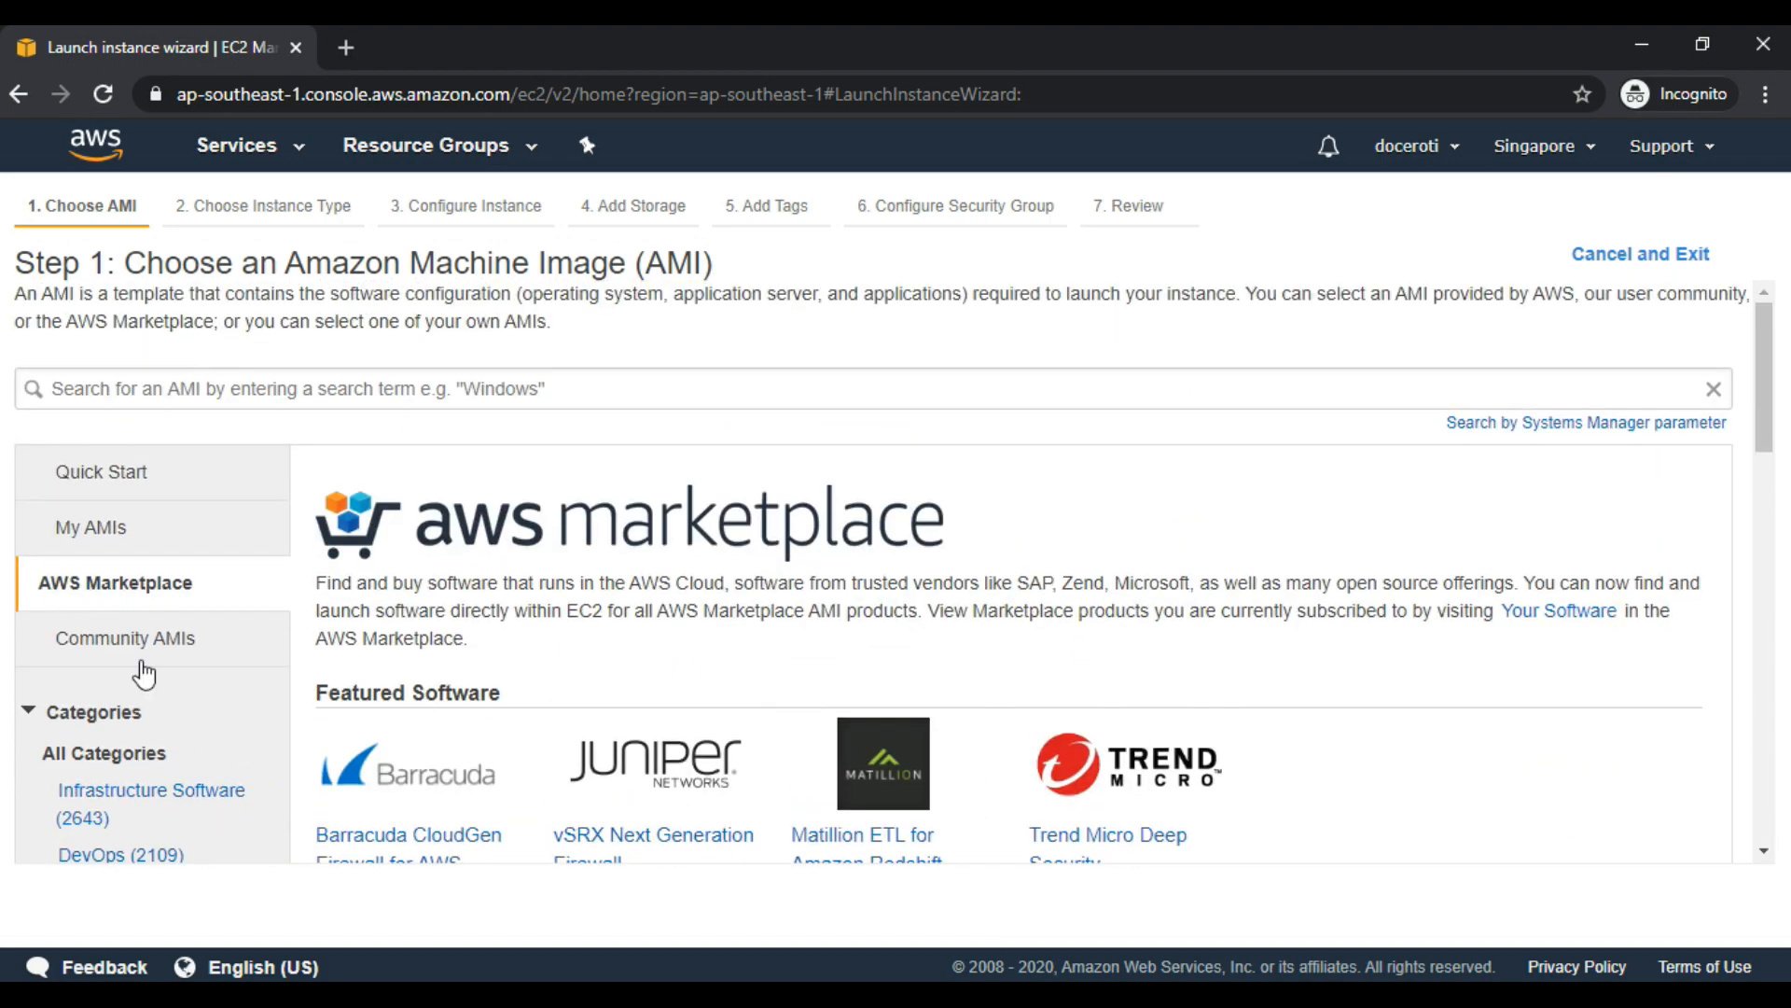
left_click(145, 670)
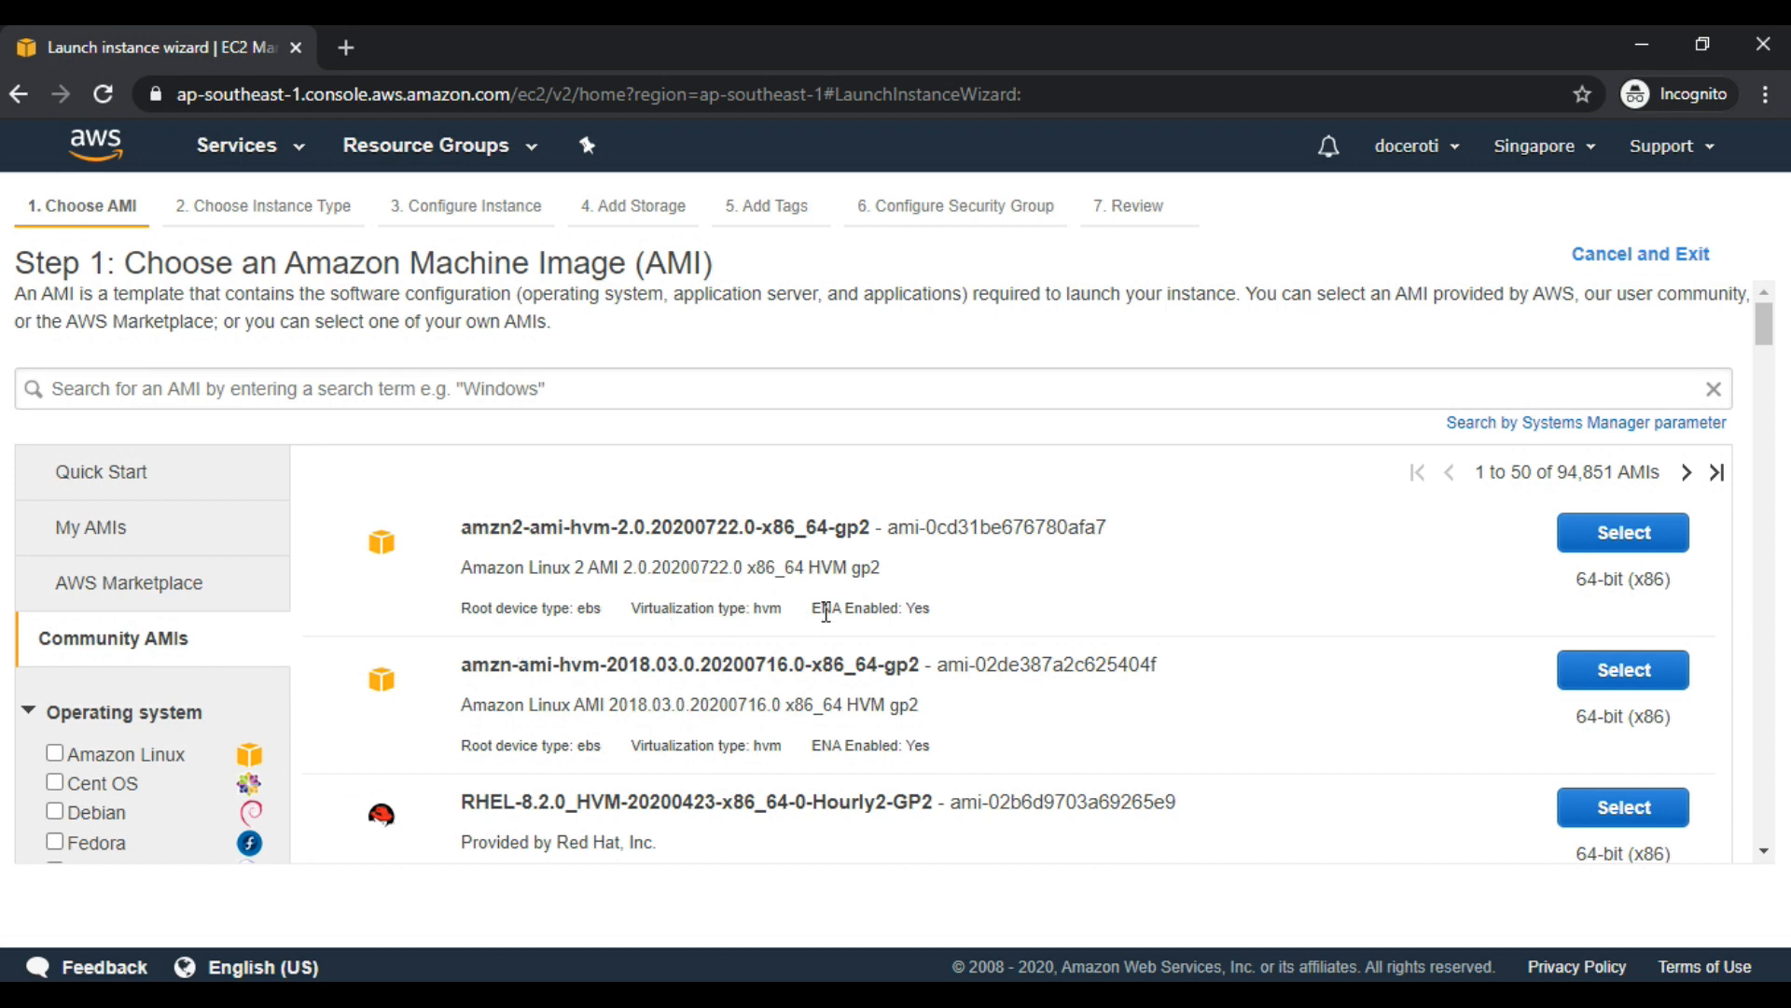
scroll(826, 612, "down", 8)
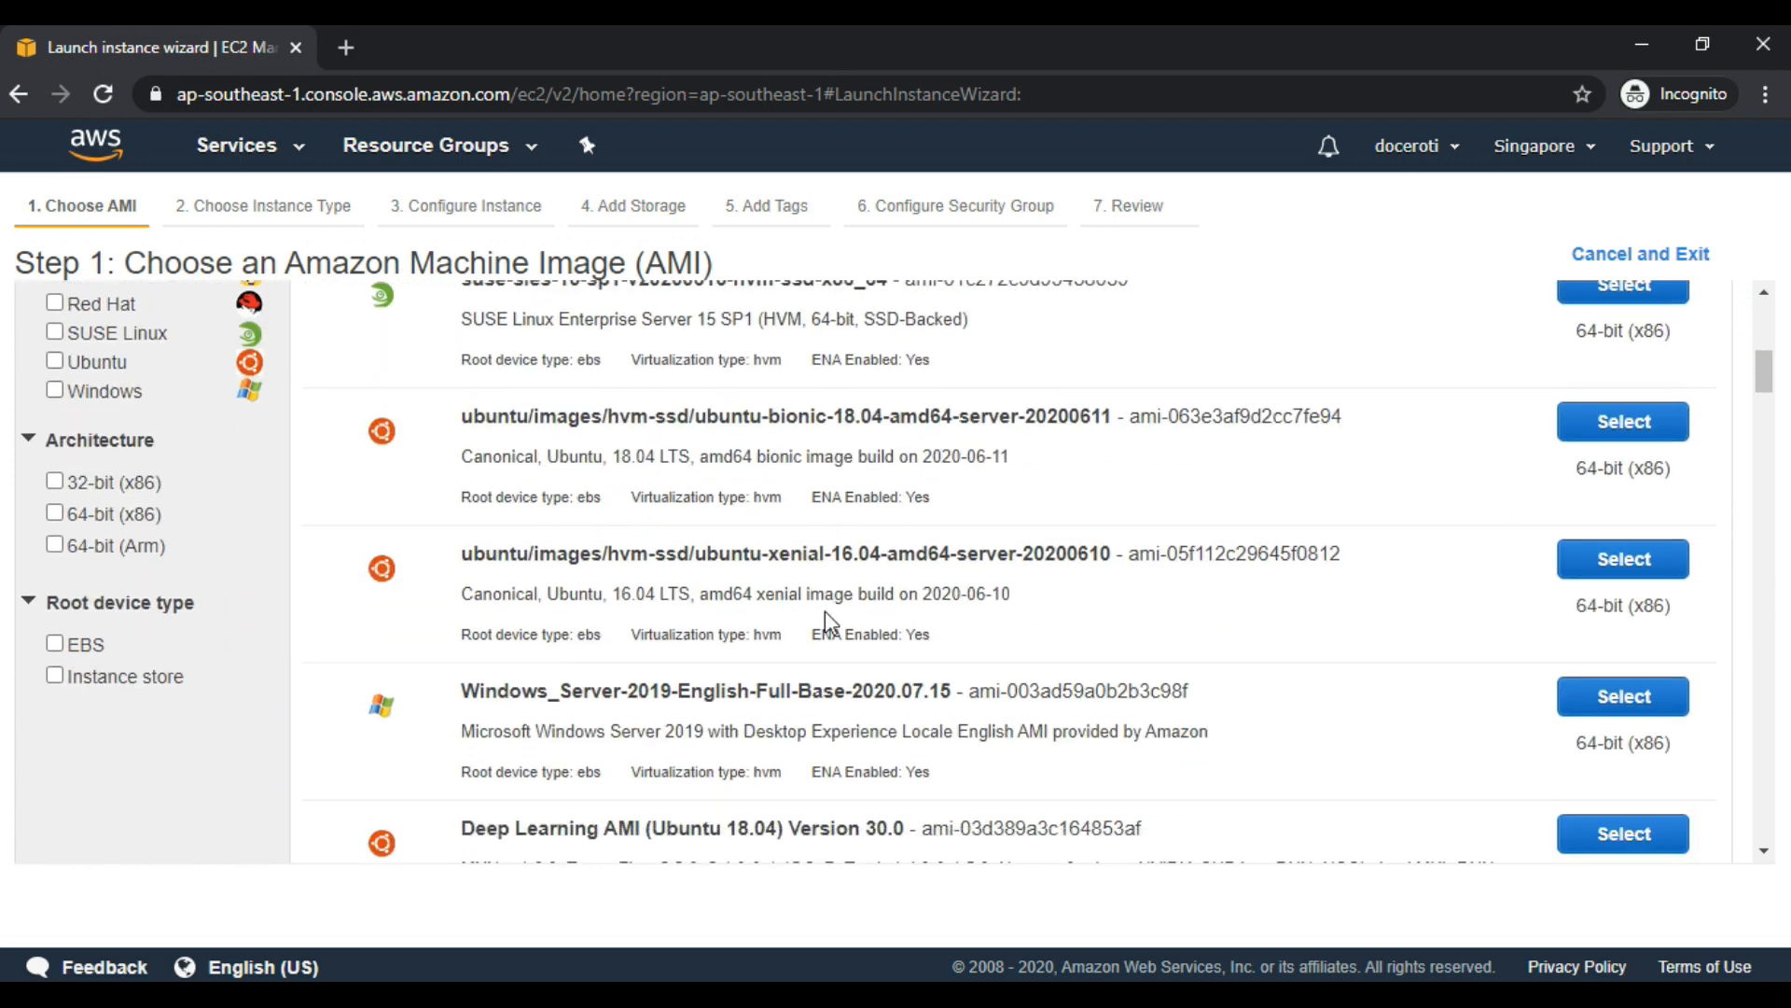
scroll(823, 616, "up", 9)
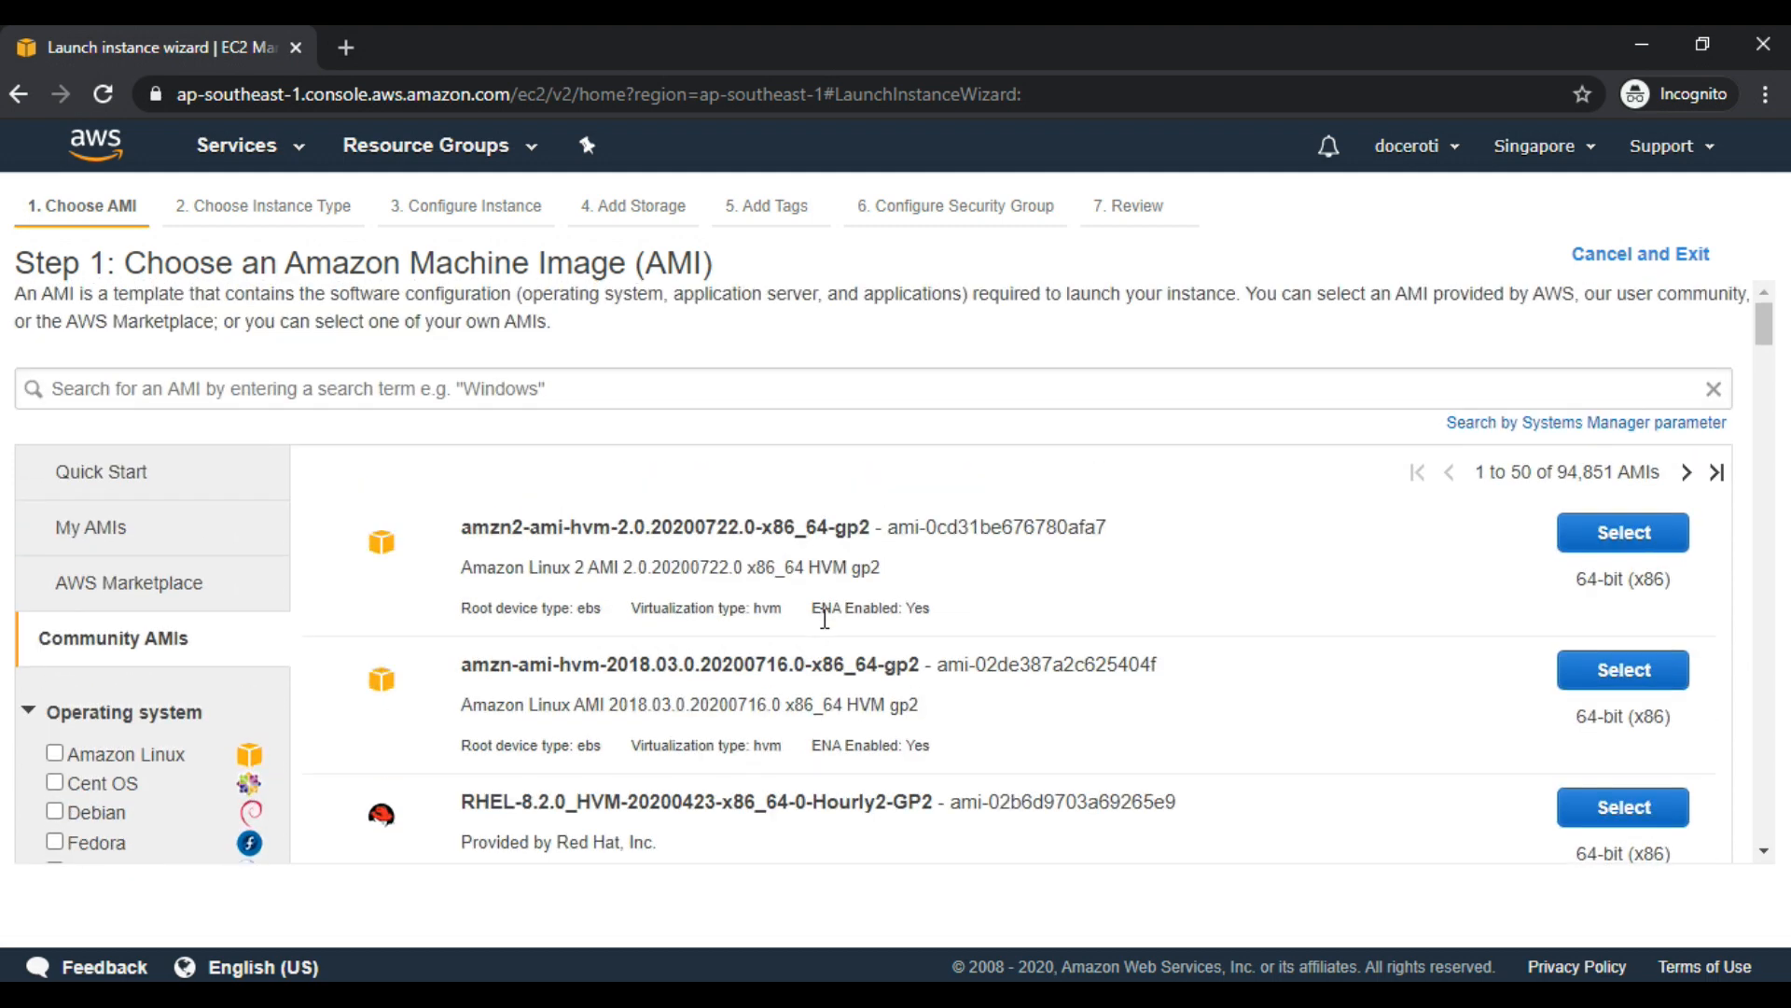
Return to the Quick Start catalog, restrict it to free tier only and look through the listed images.
left_click(142, 480)
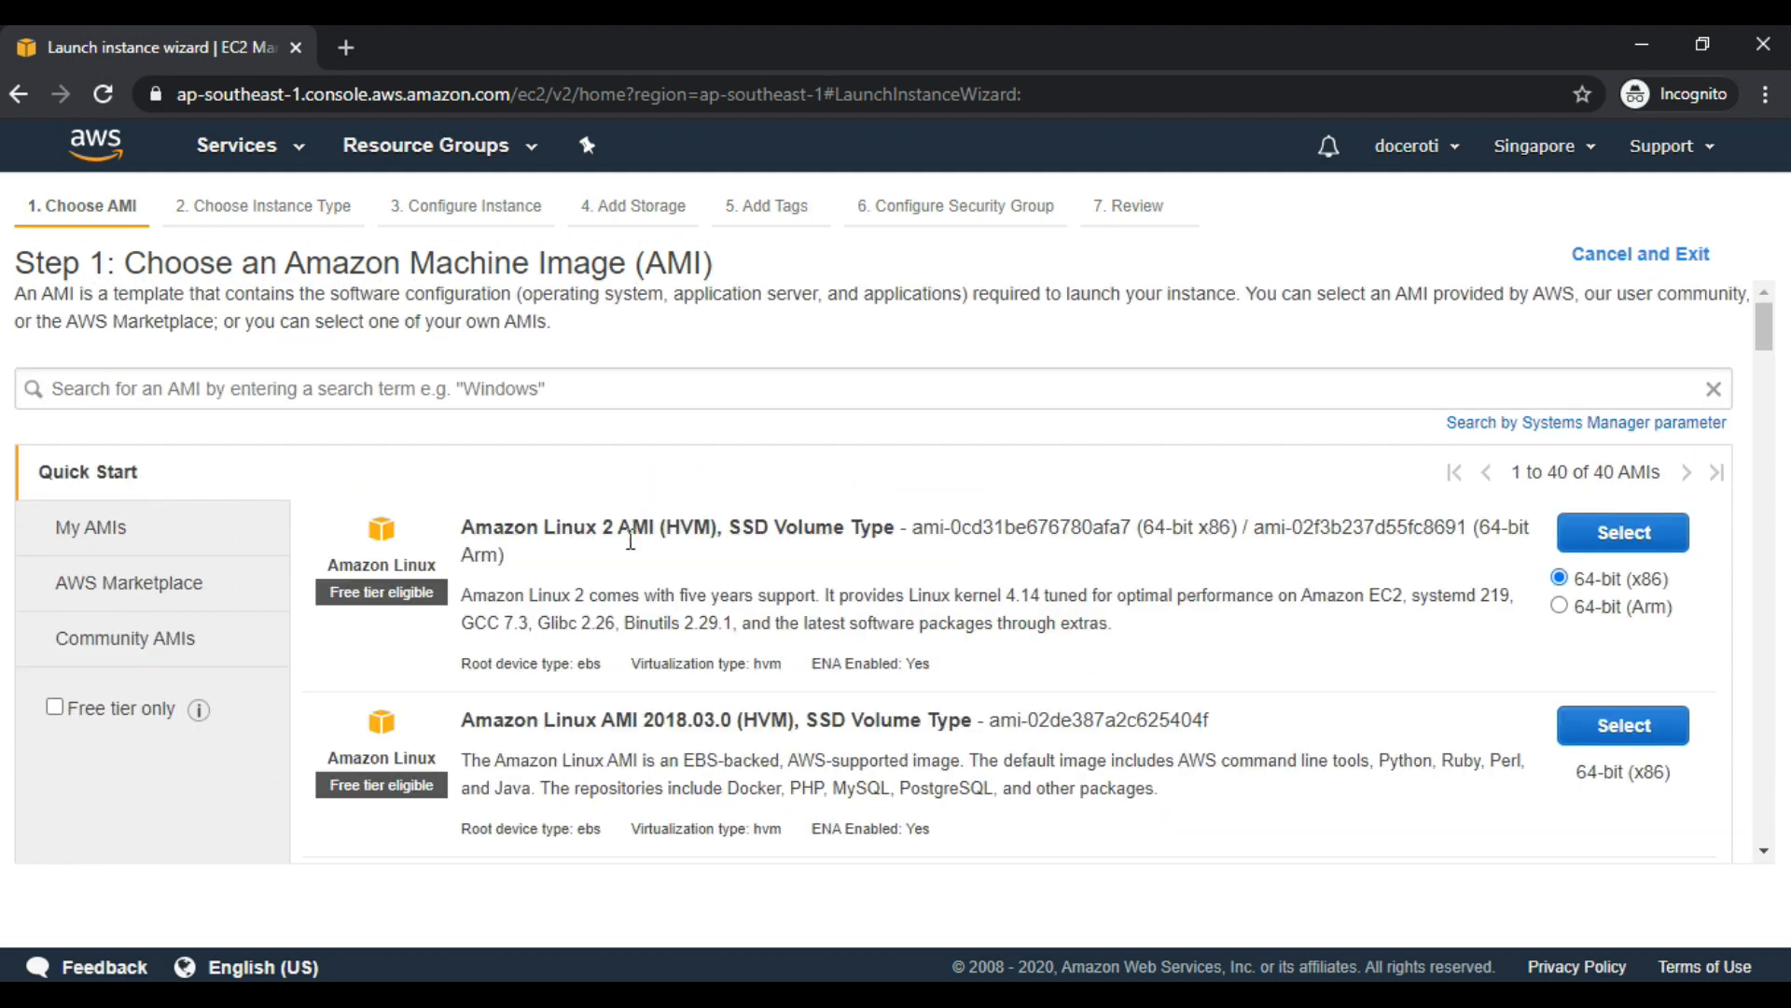
left_click(74, 708)
scroll(836, 619, "down", 6)
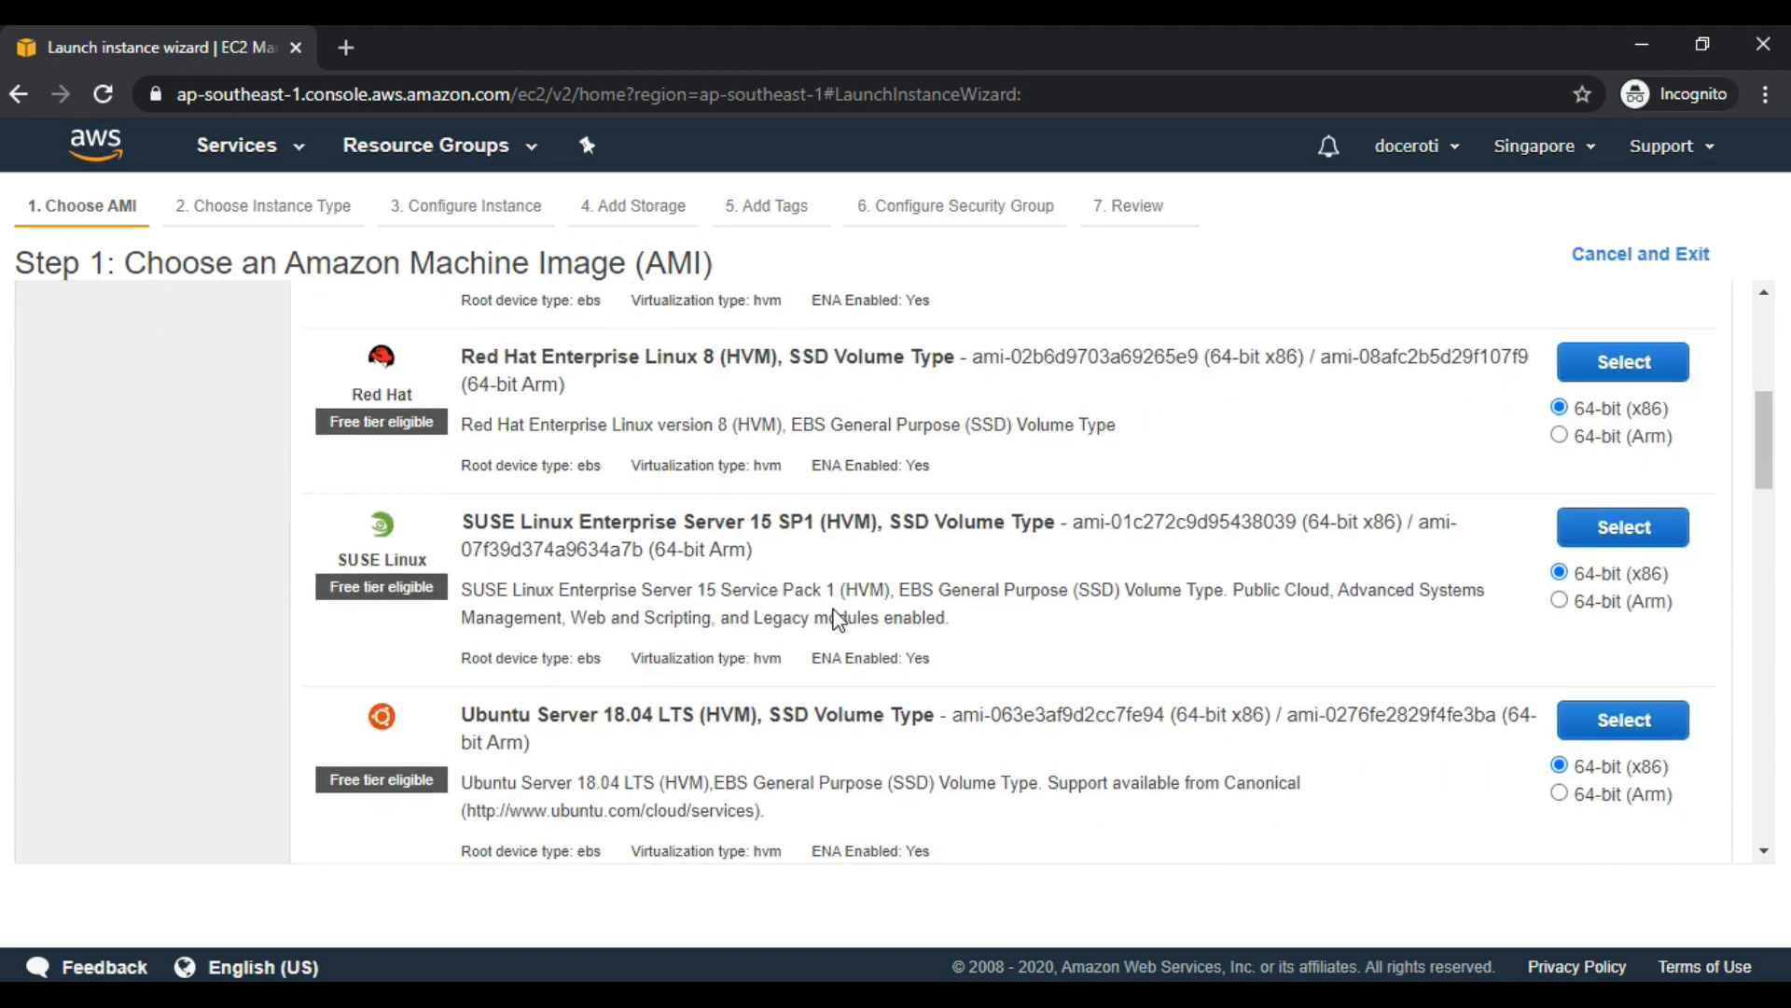
scroll(837, 619, "down", 3)
scroll(837, 619, "up", 9)
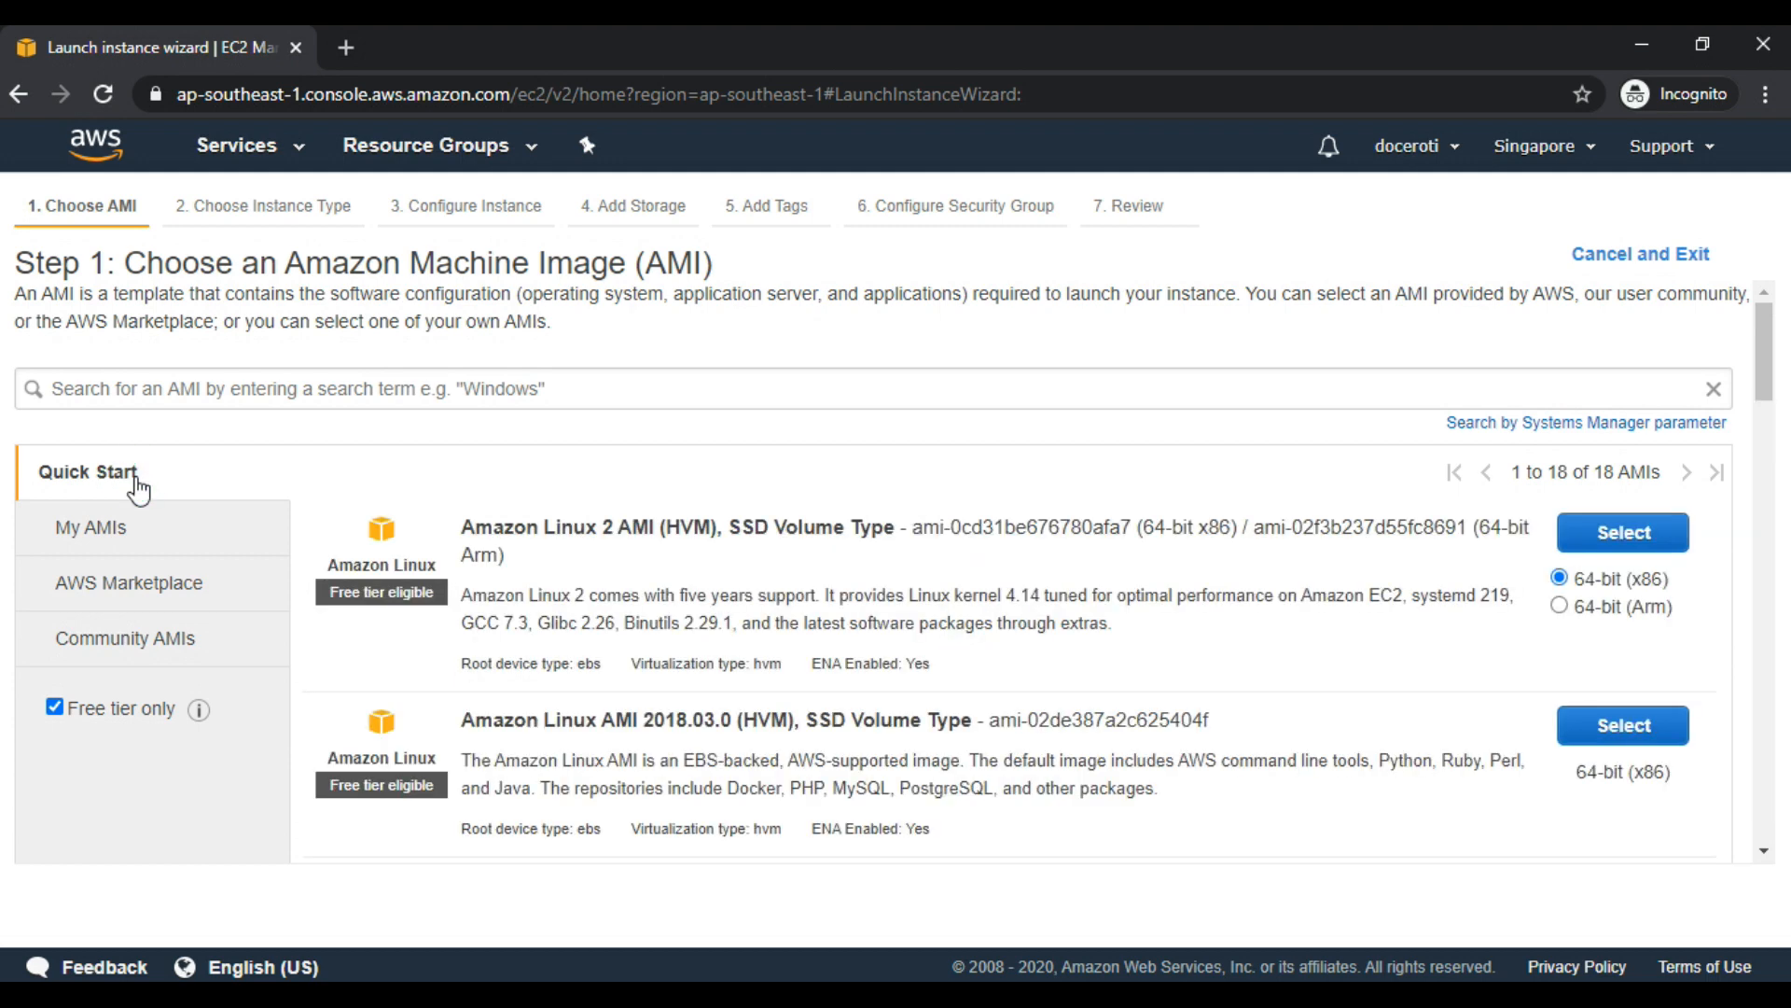
Search the AMIs for "word press" and view the matches in the AWS Marketplace and Community AMIs catalogs.
left_click(172, 399)
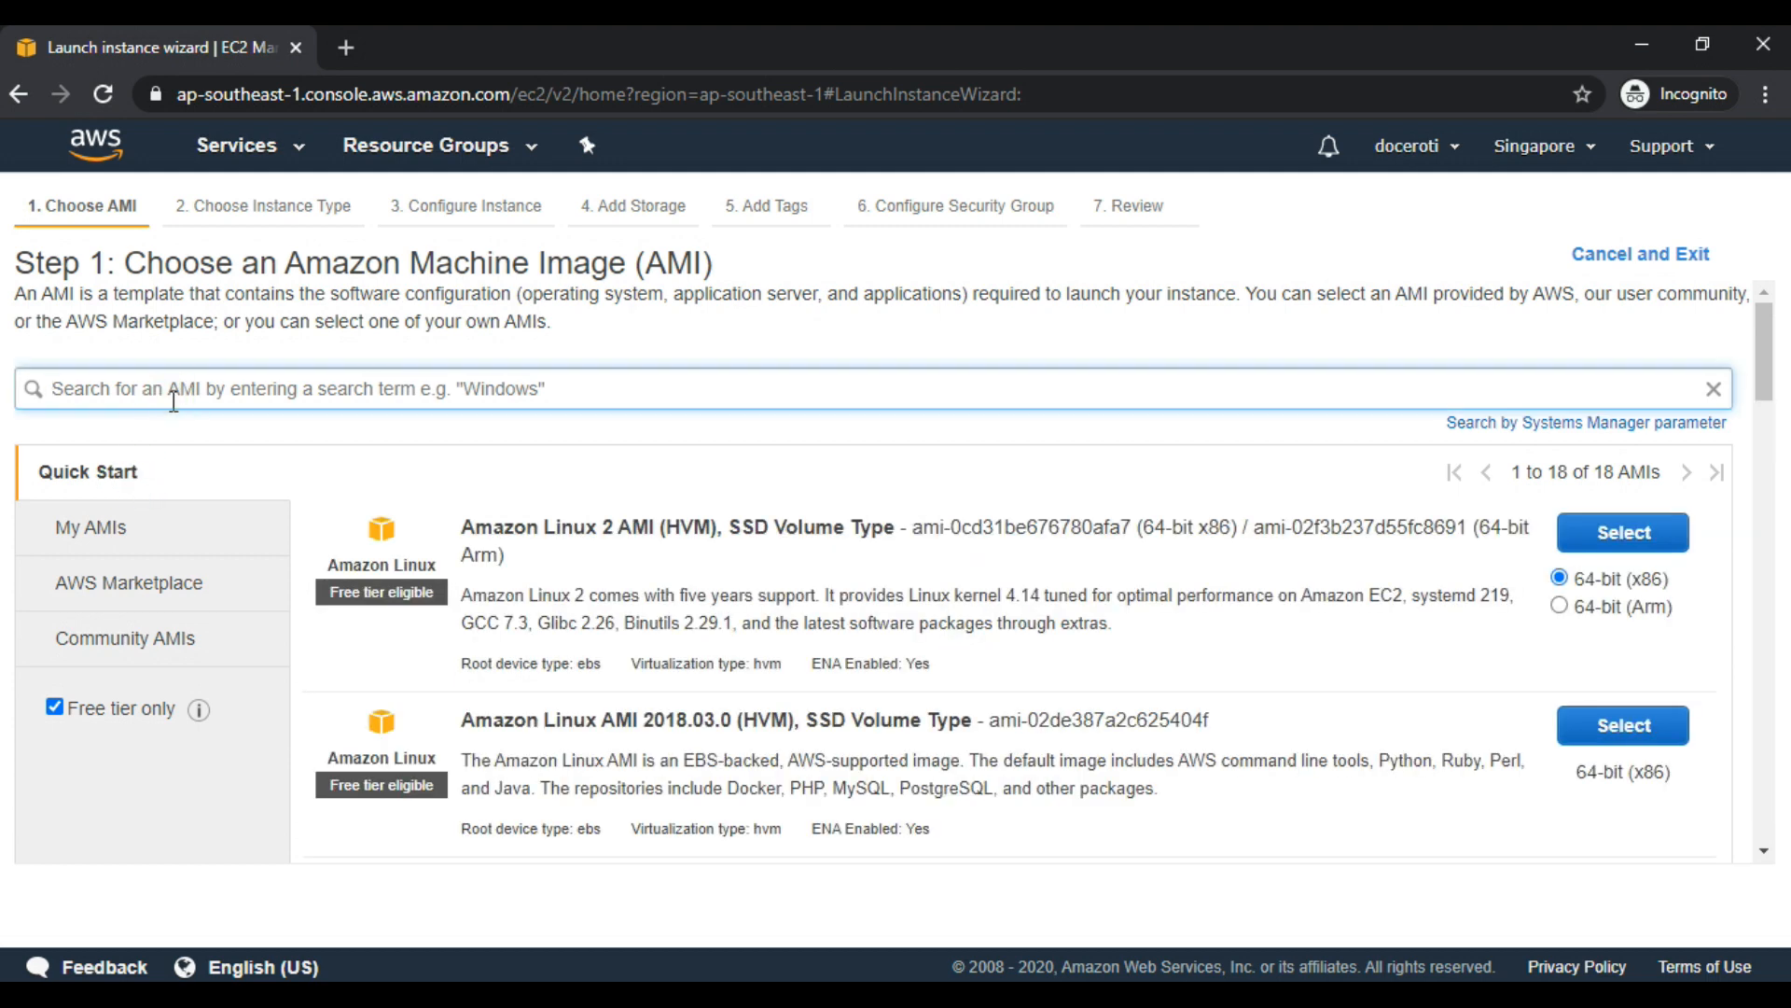
type("word pres")
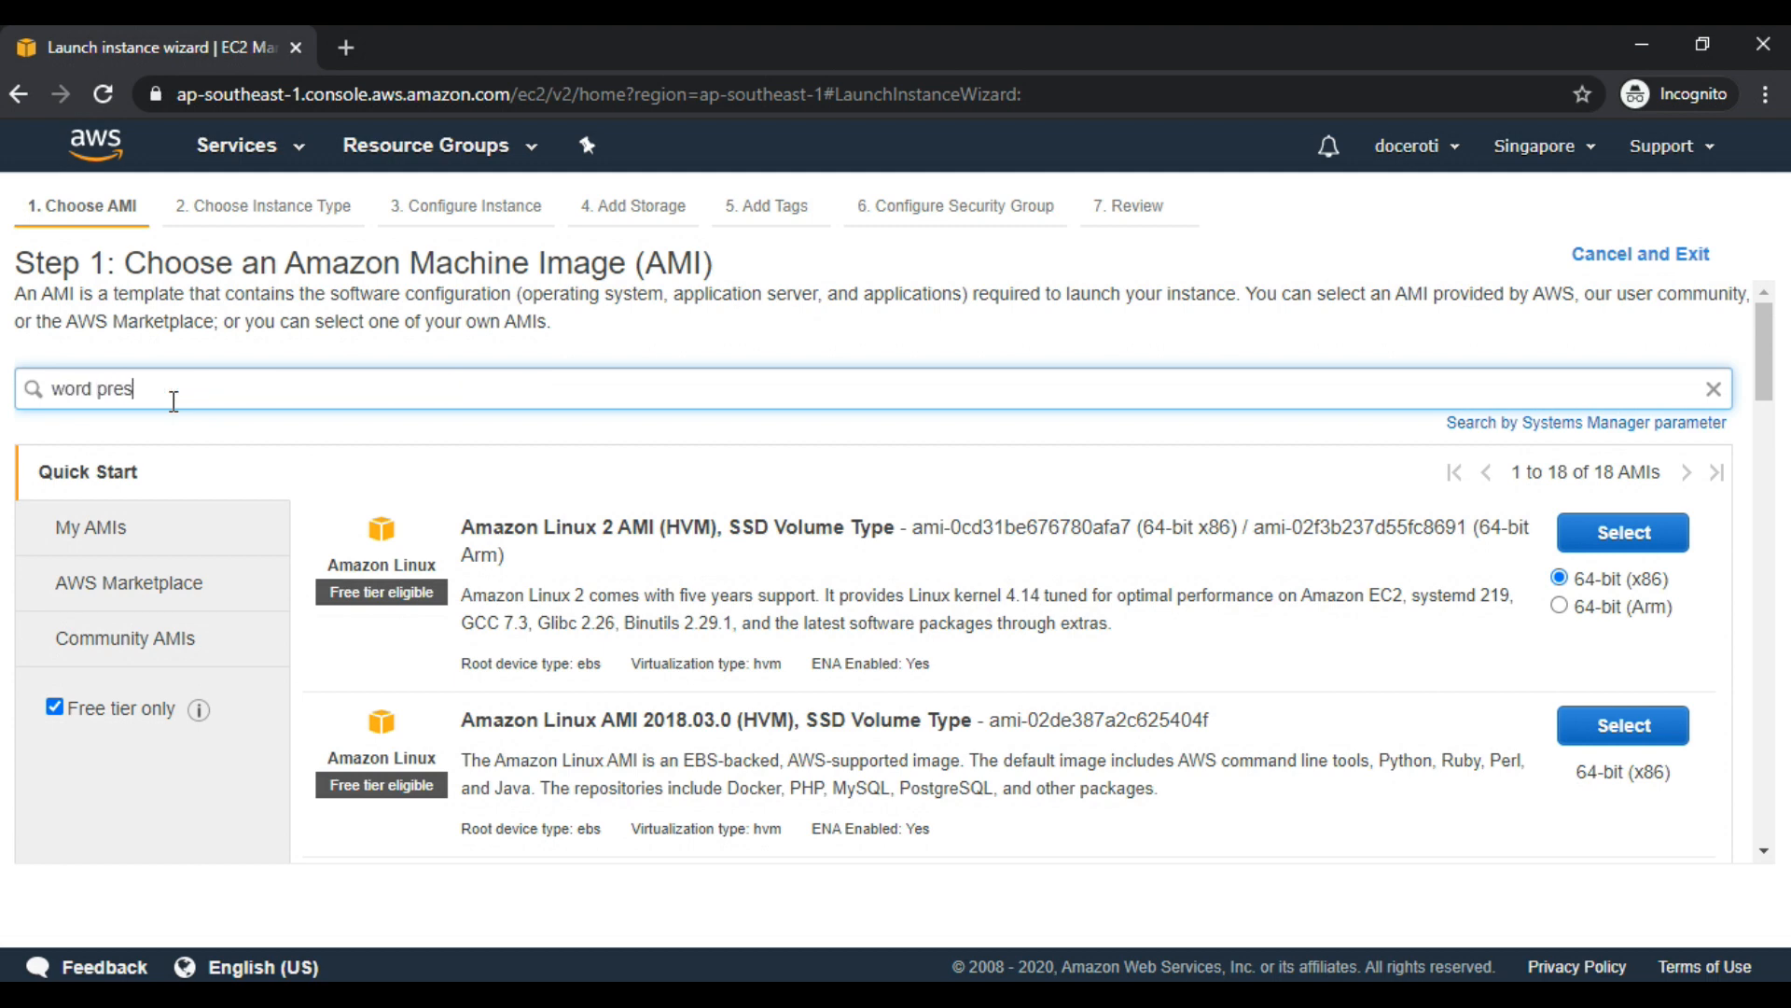
type("s")
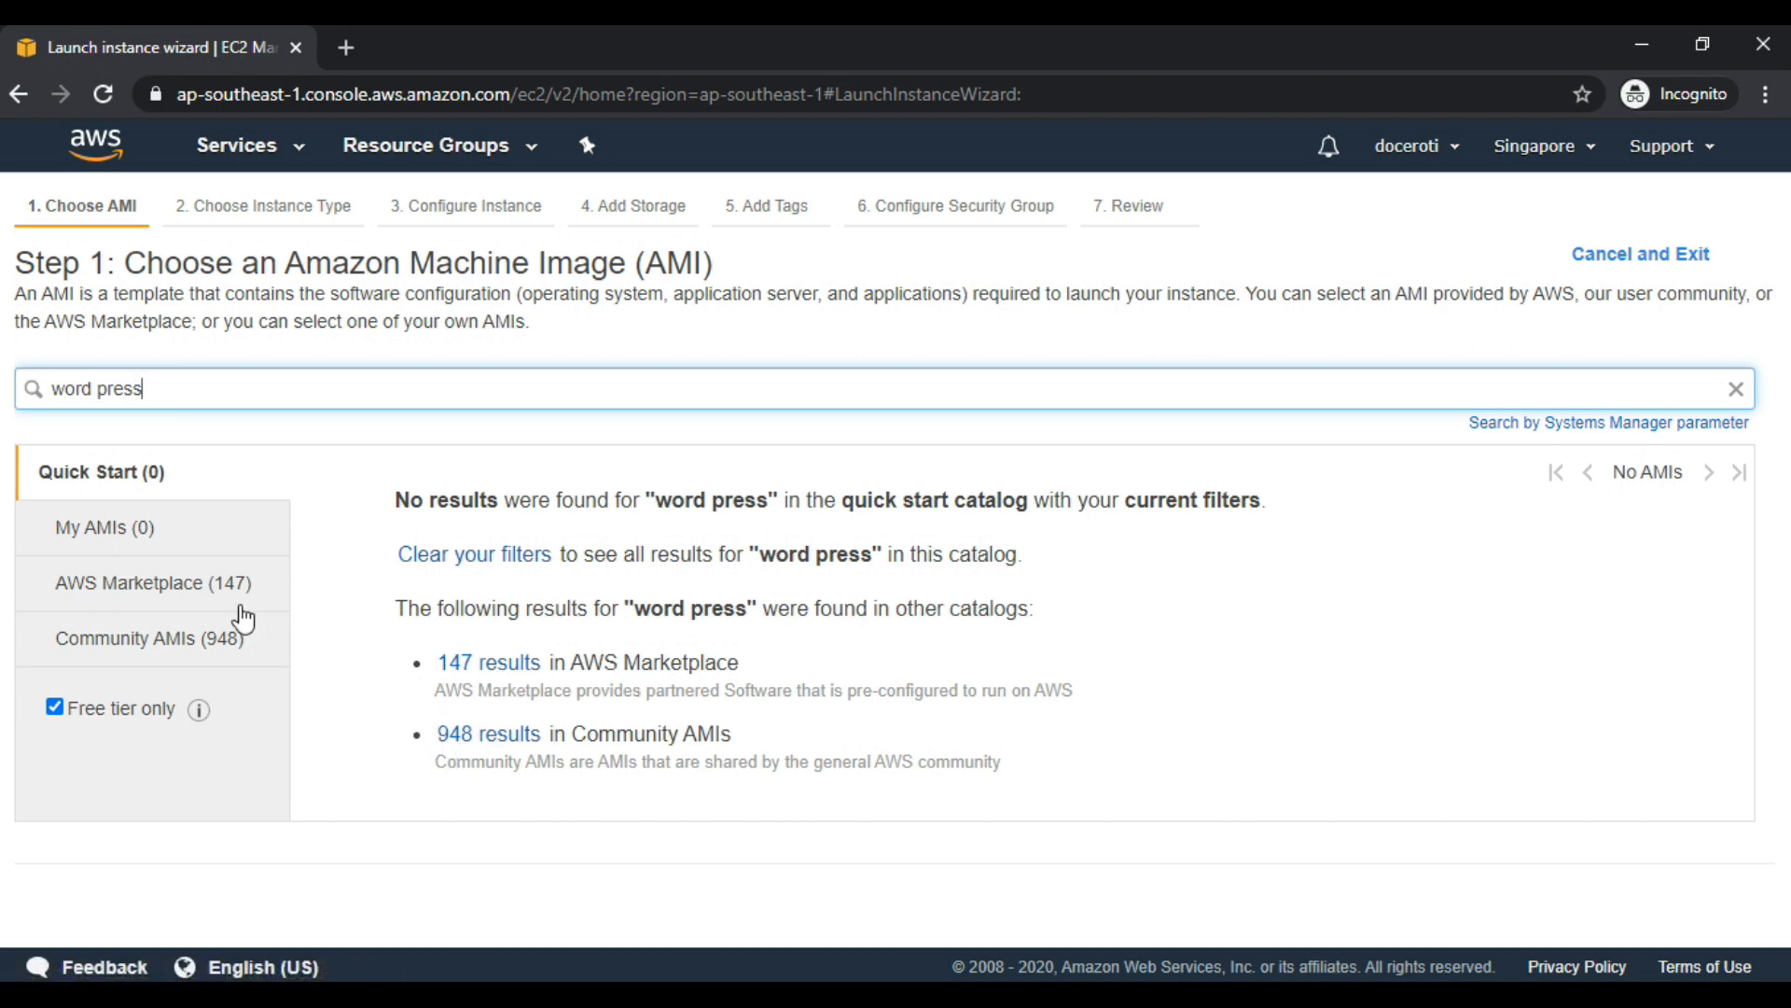
left_click(171, 588)
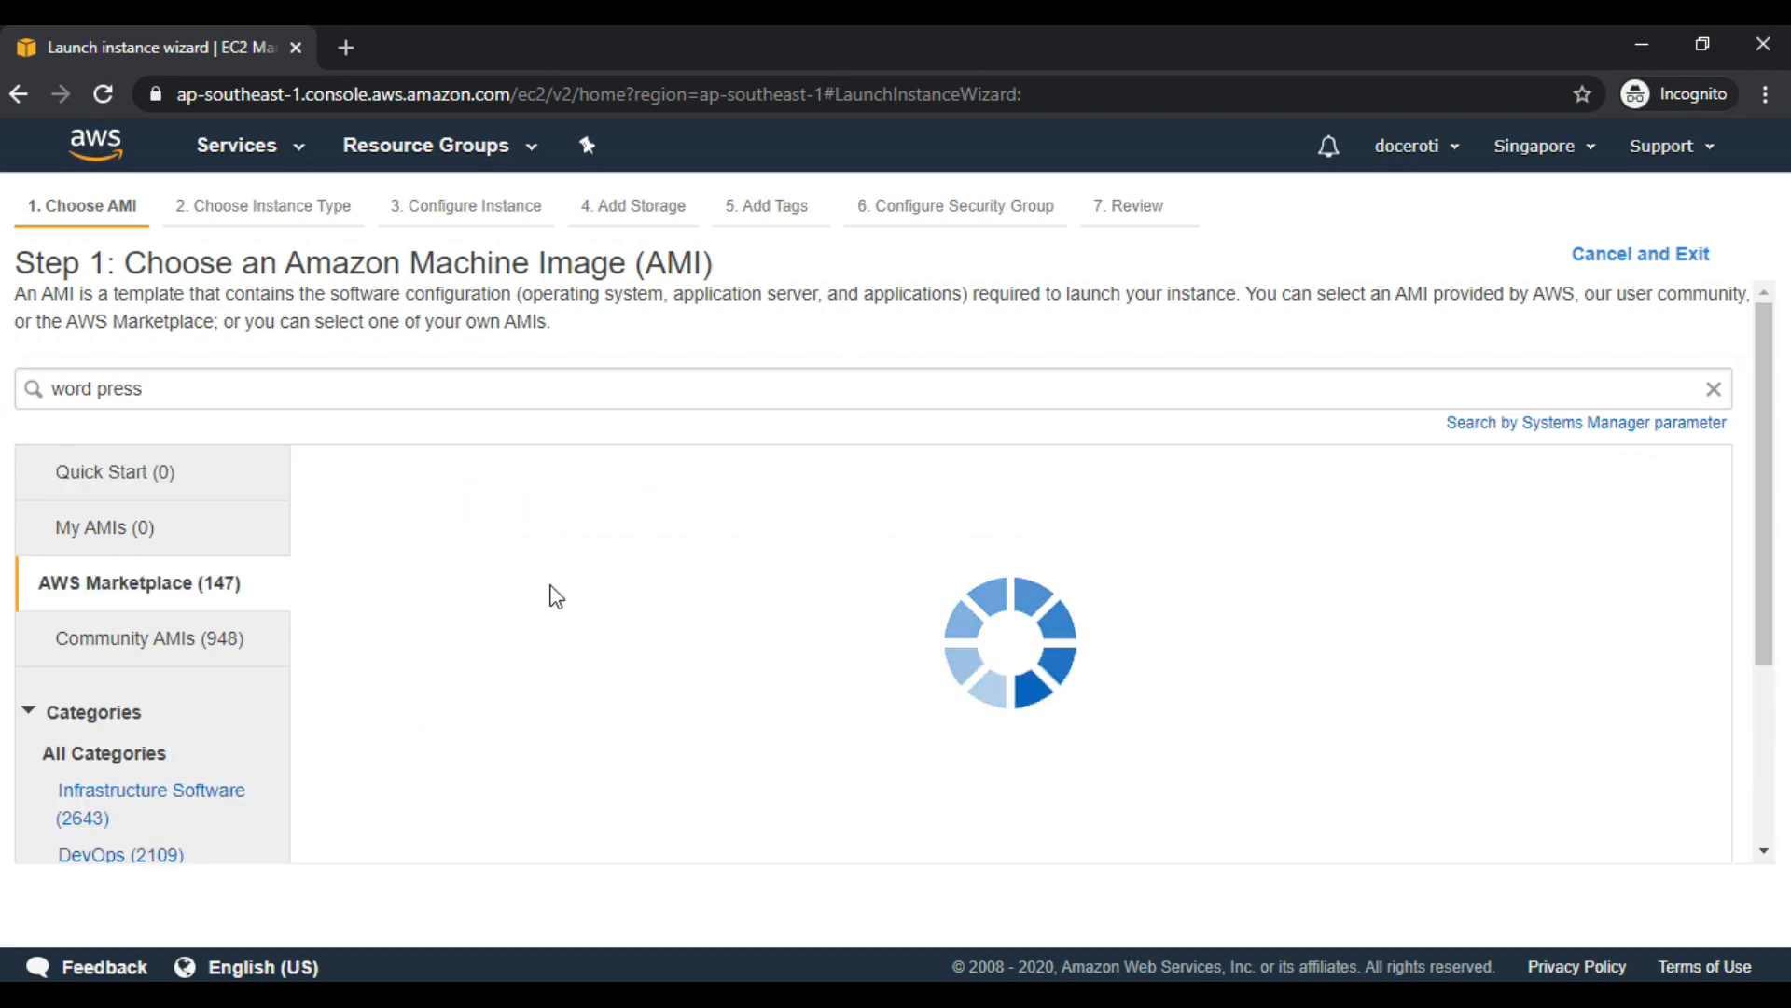
scroll(634, 597, "down", 2)
left_click(166, 518)
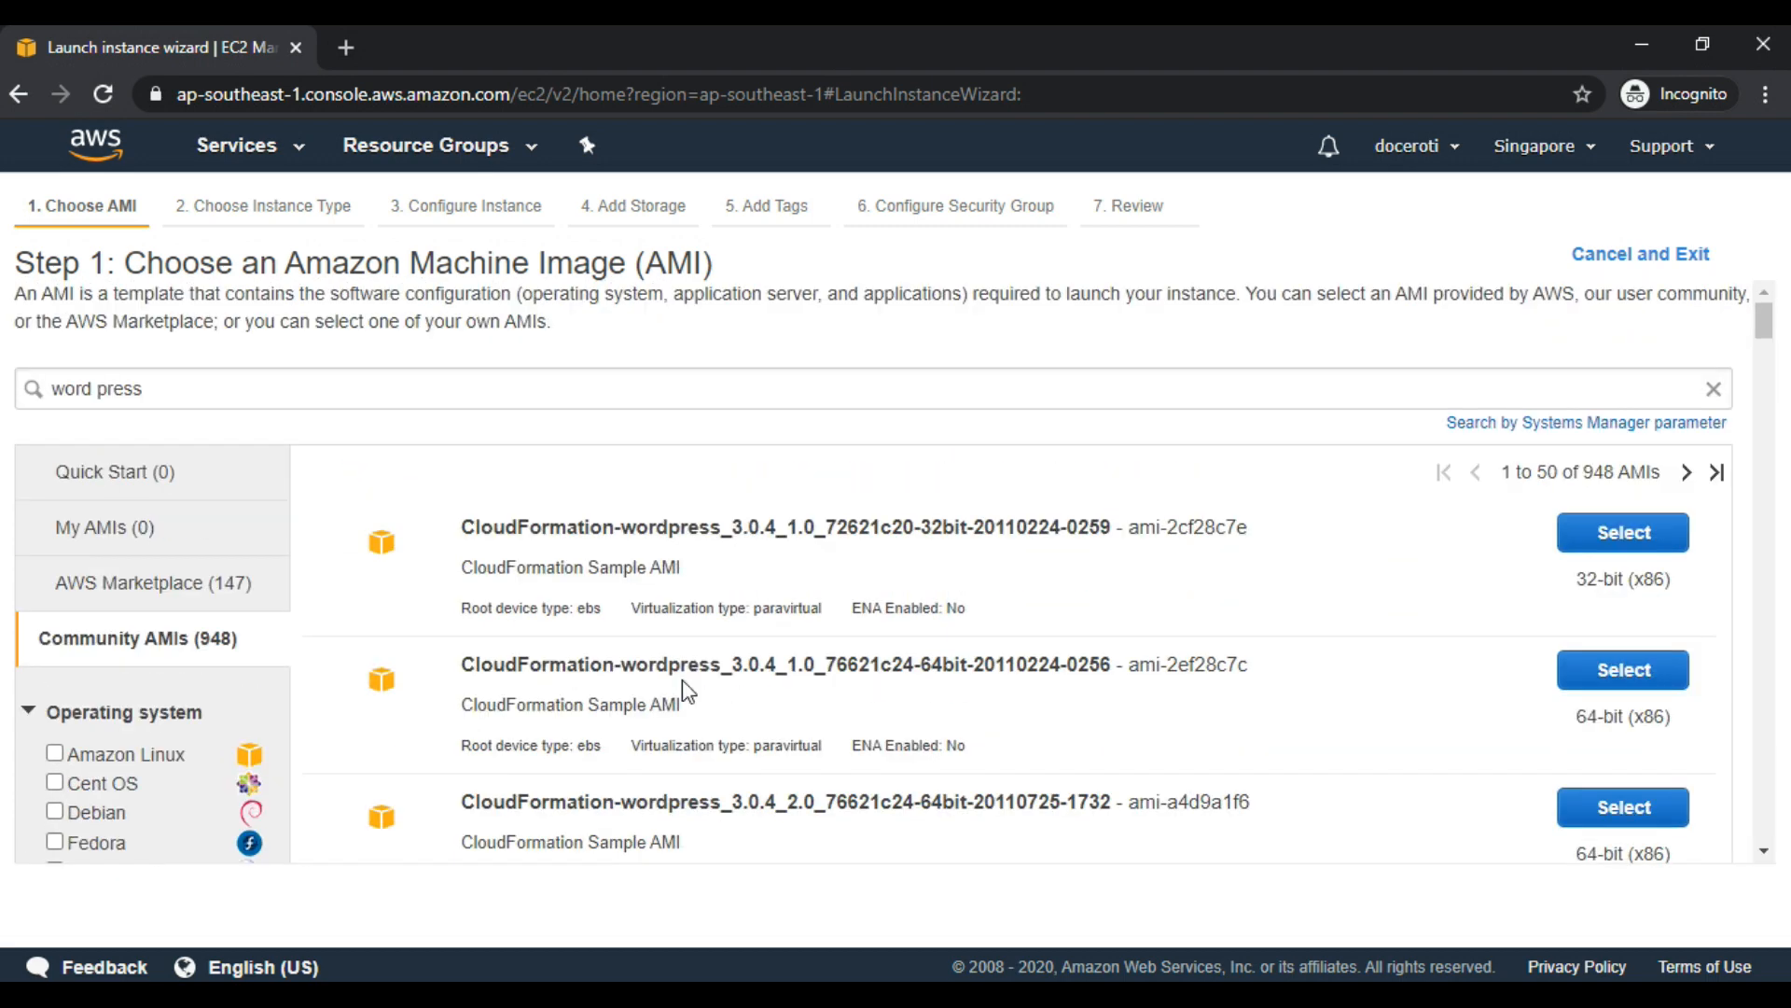
Choose the "WordPress Certified by Bitnami and Automattic" image from the AWS Marketplace results.
left_click(168, 586)
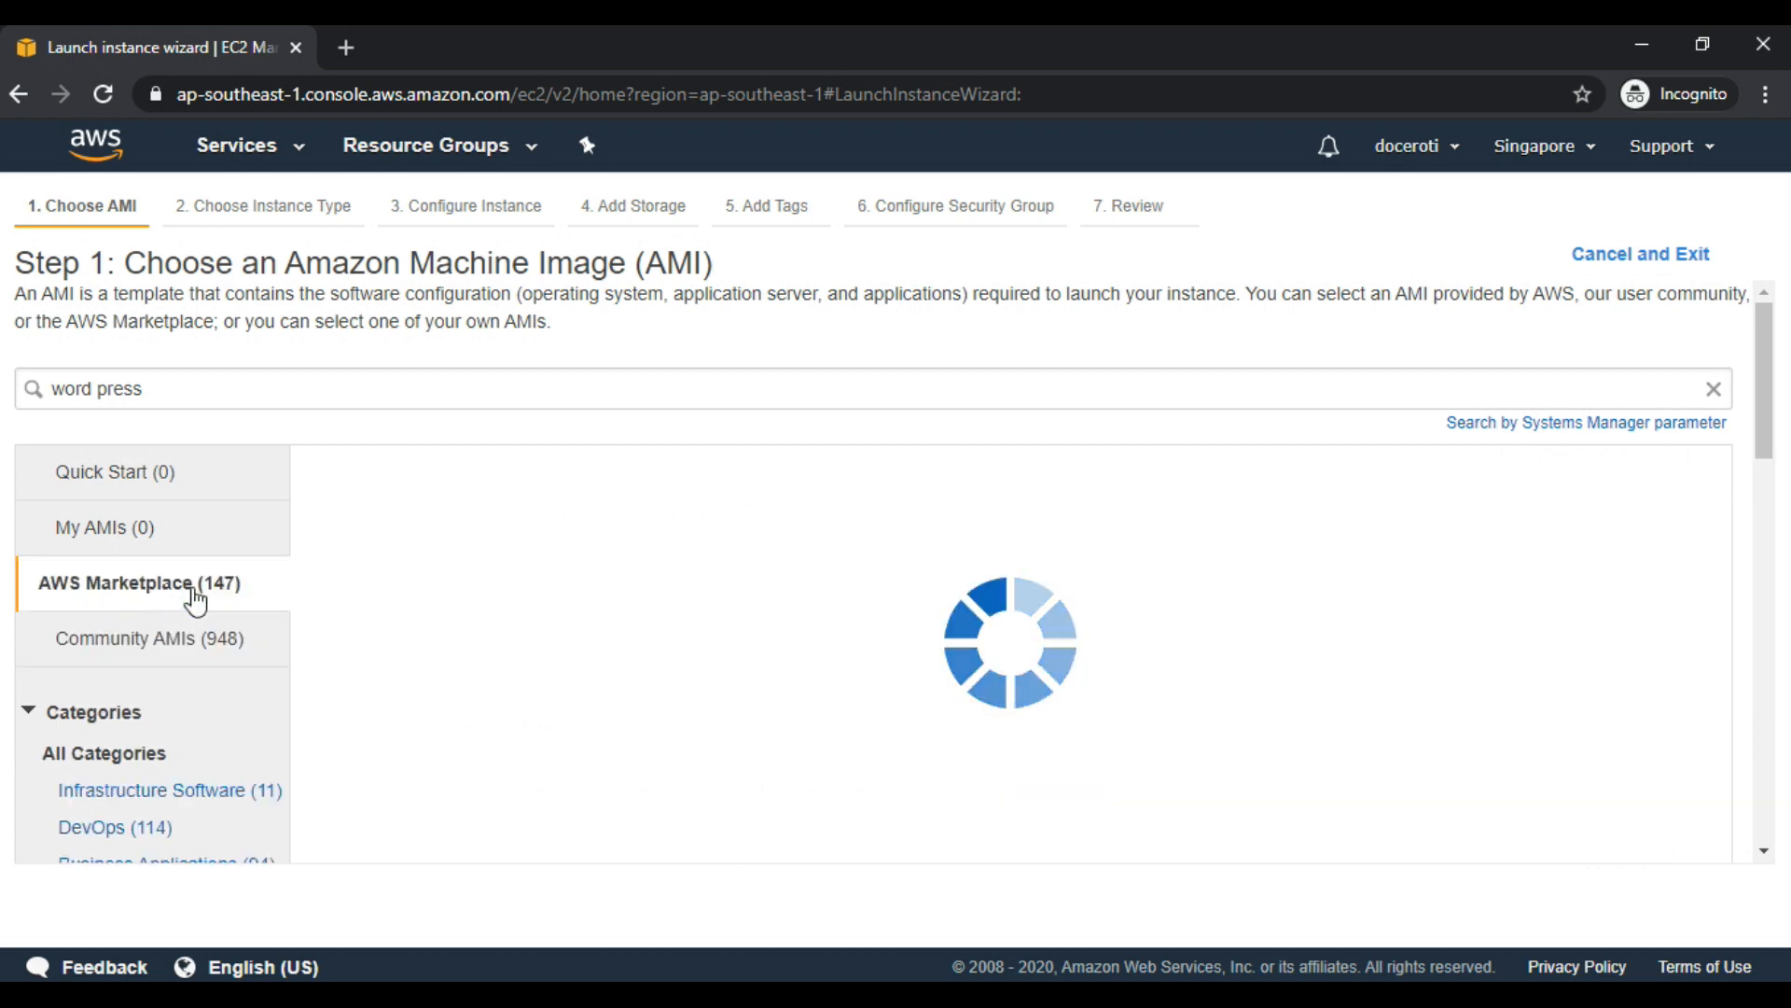
left_click_drag(444, 541, 902, 530)
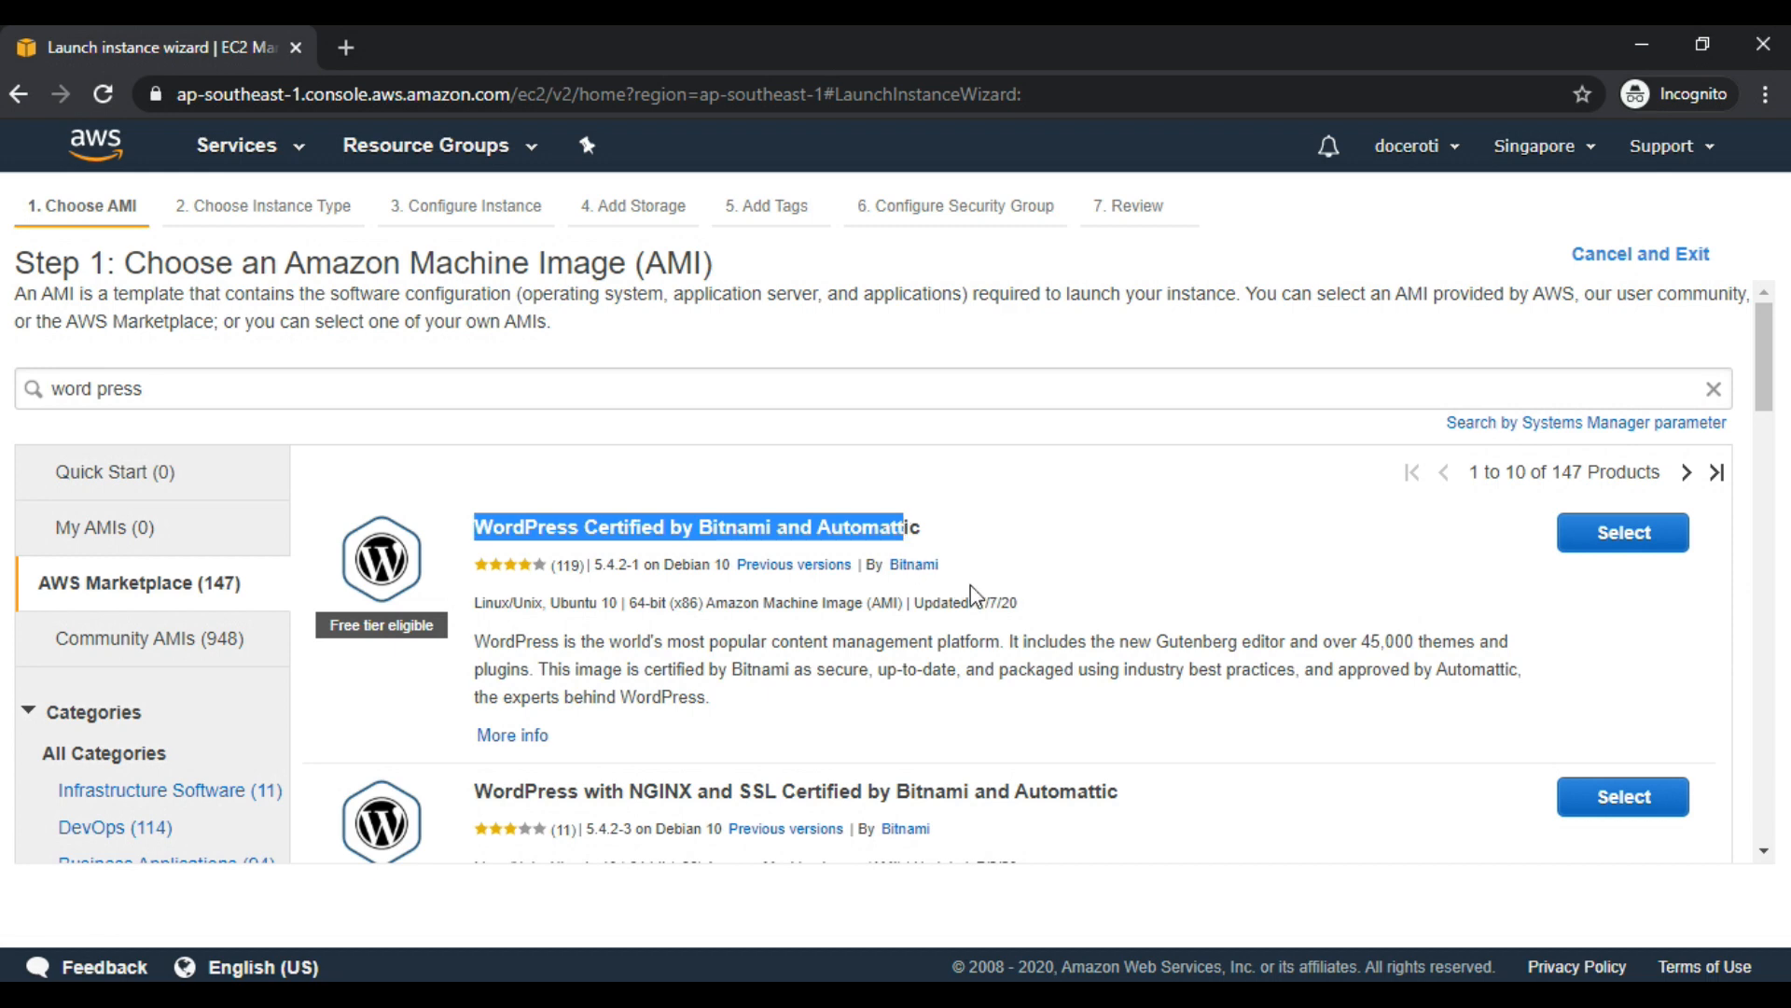
left_click(1118, 583)
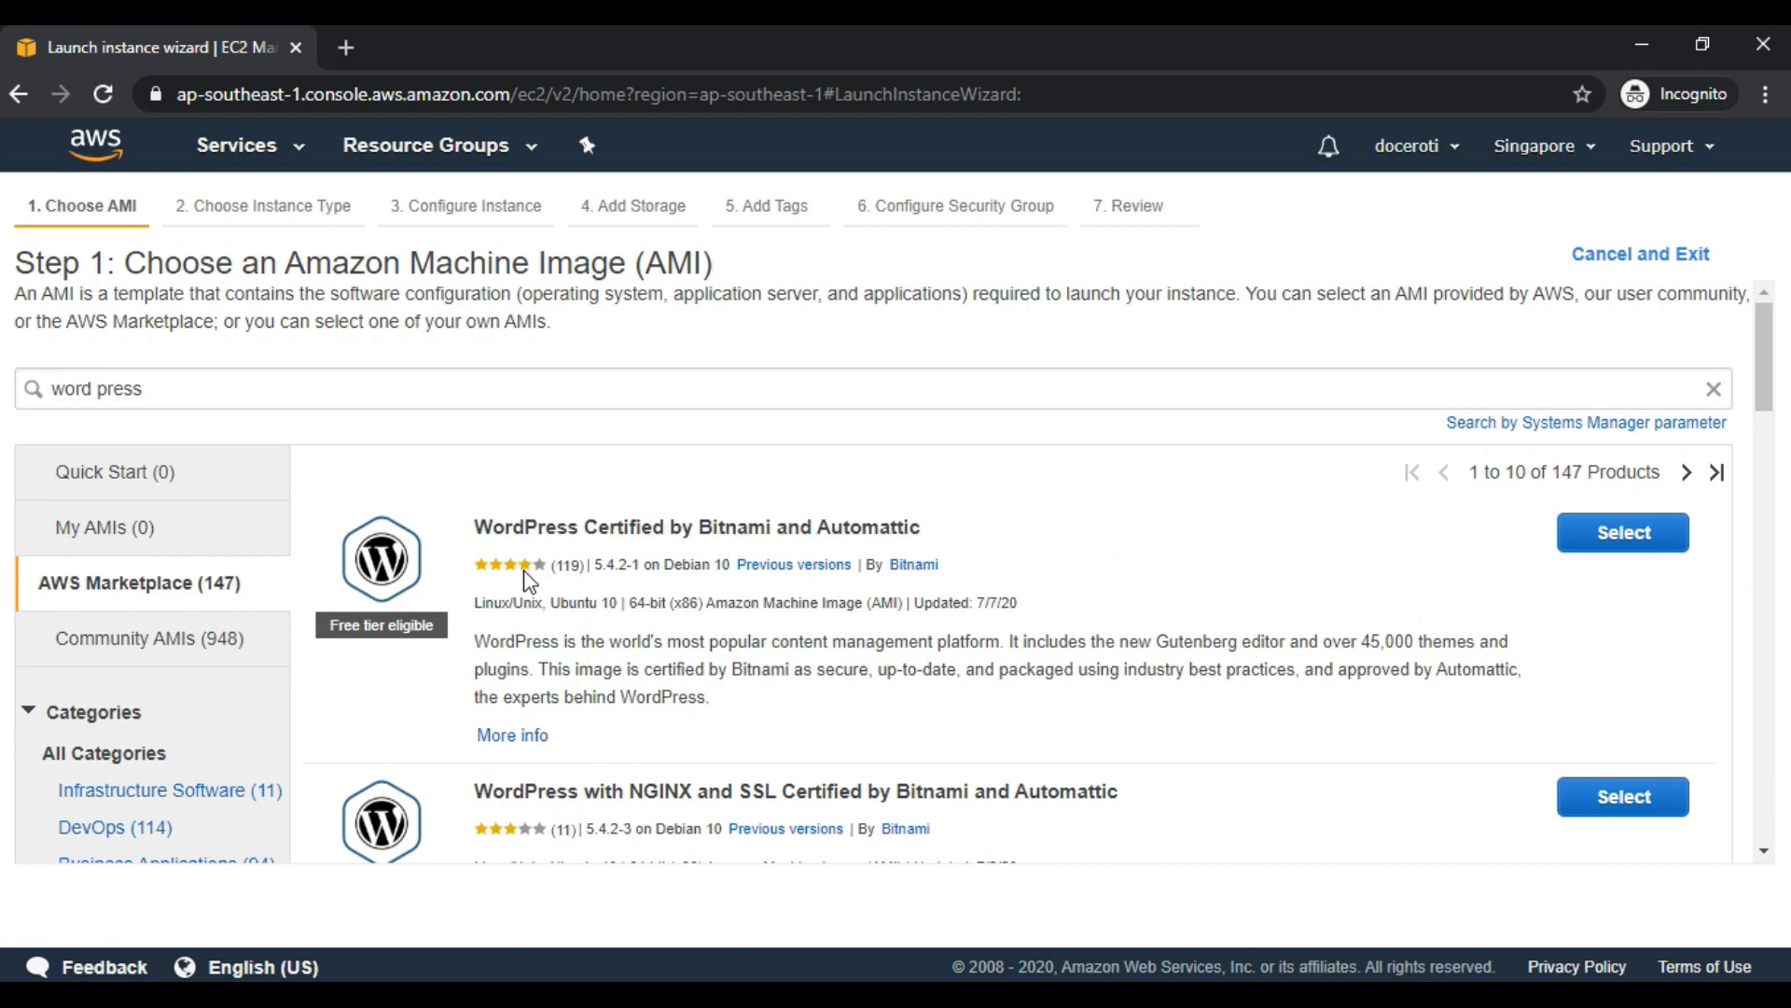
left_click(1635, 545)
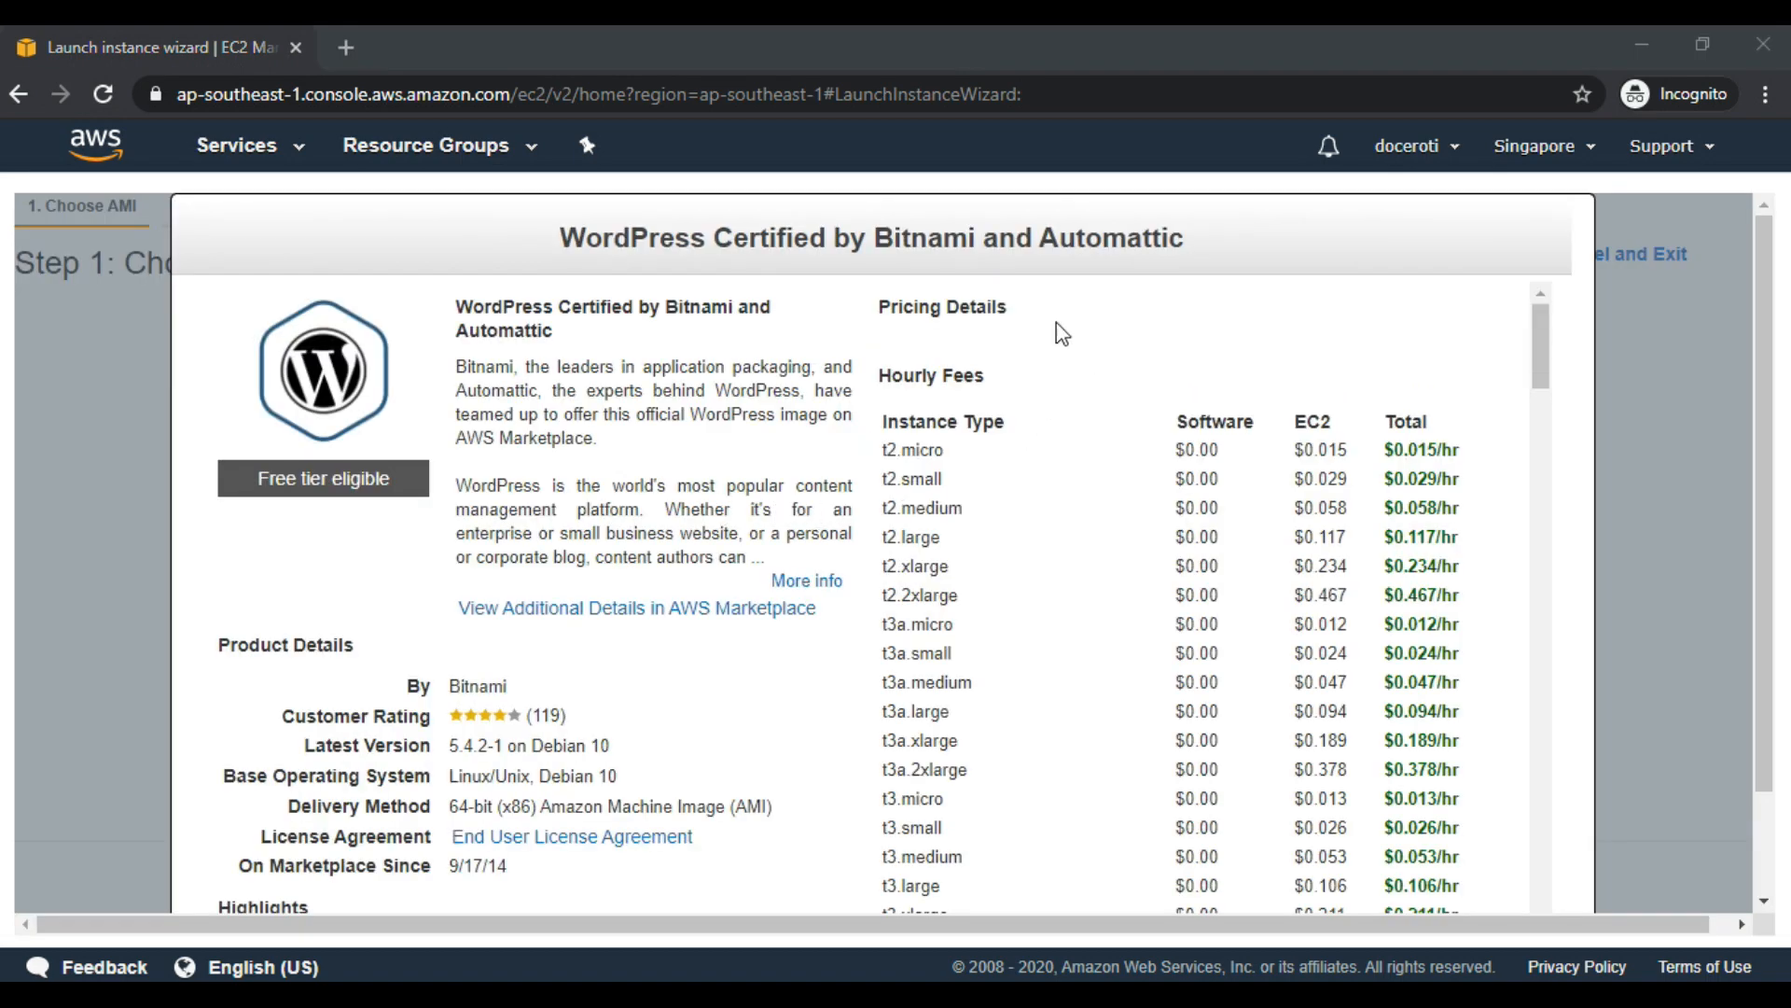
Examine the WordPress image's pricing details, comparing the t2.micro hourly fee with those of the other instance types.
scroll(1205, 426, "down", 3)
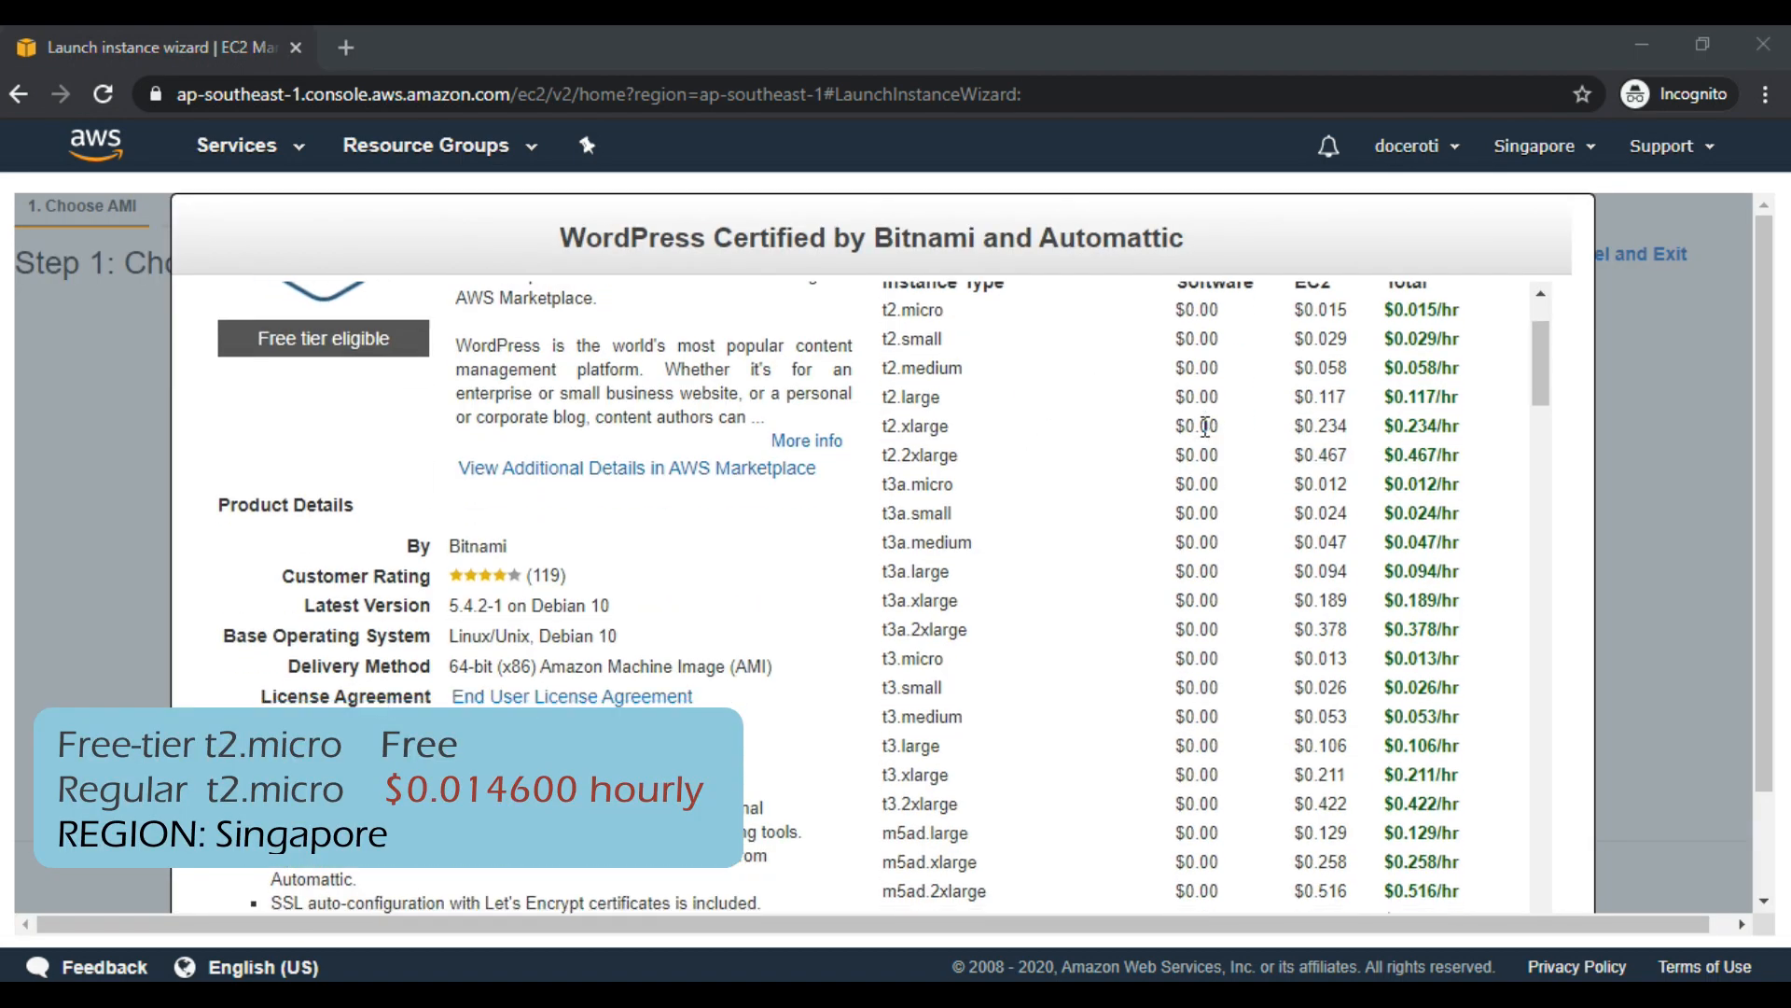
scroll(1026, 392, "up", 1)
left_click(910, 317)
left_click_drag(918, 347, 1093, 628)
double_click(1524, 560)
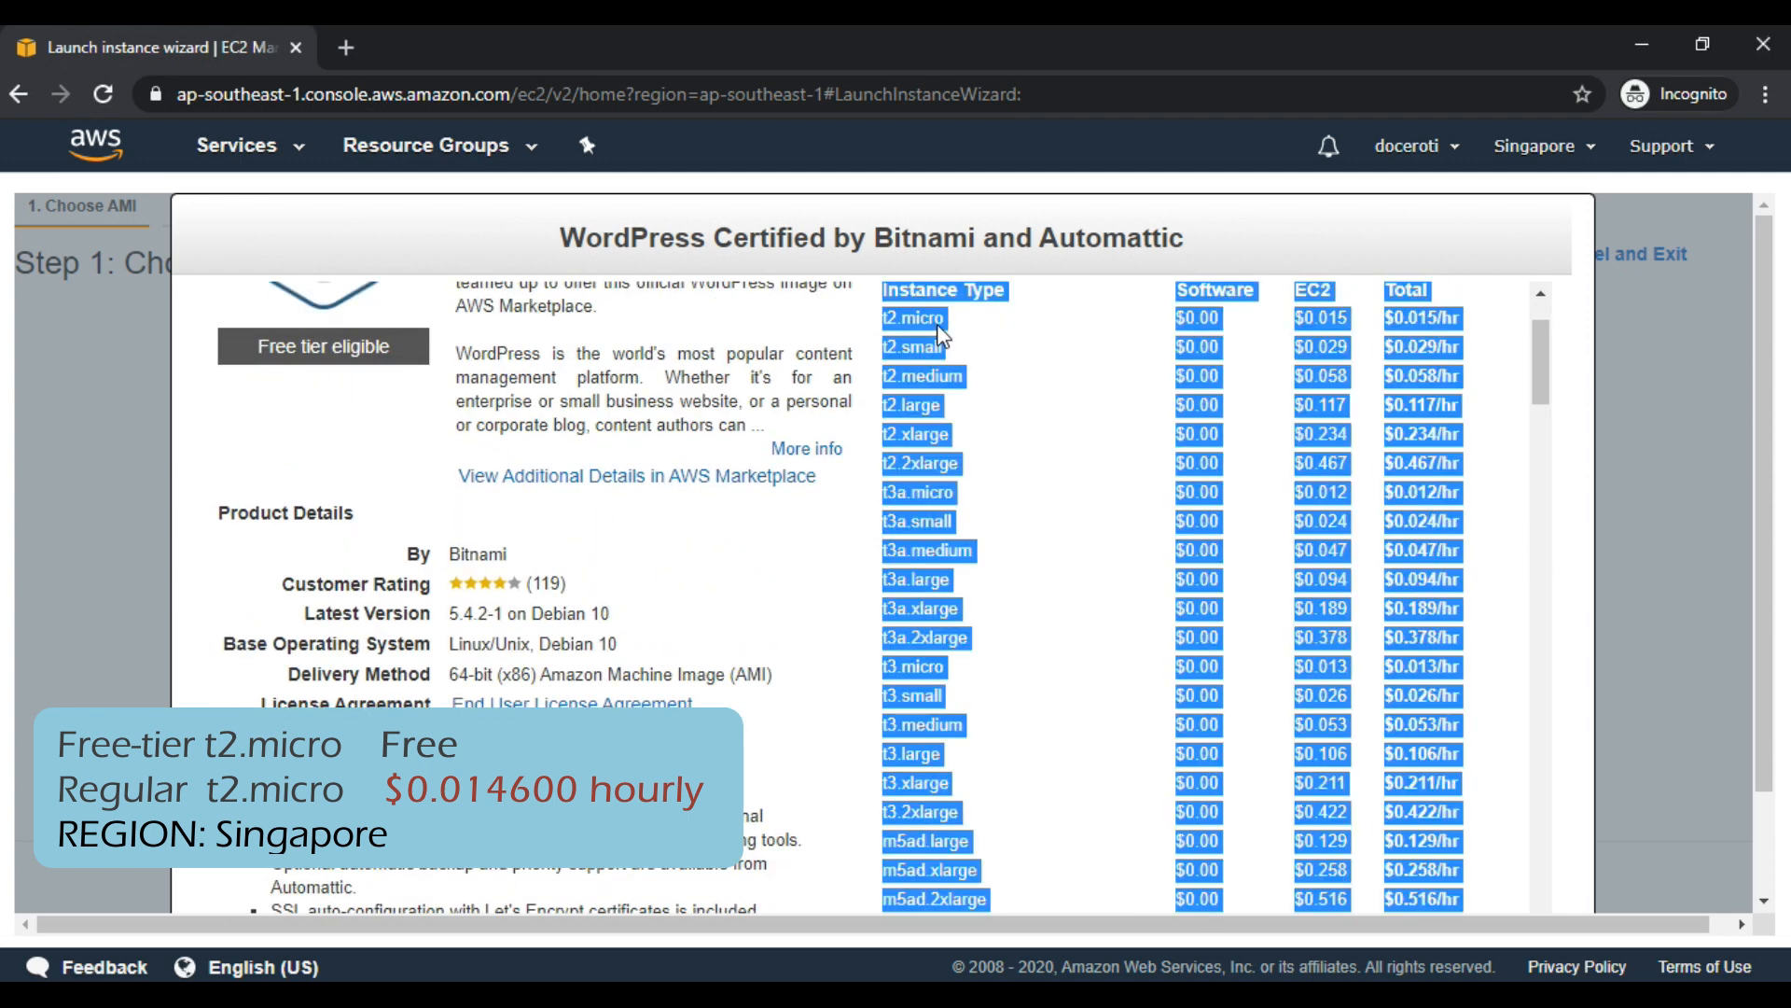
left_click(882, 327)
left_click_drag(873, 319, 1465, 331)
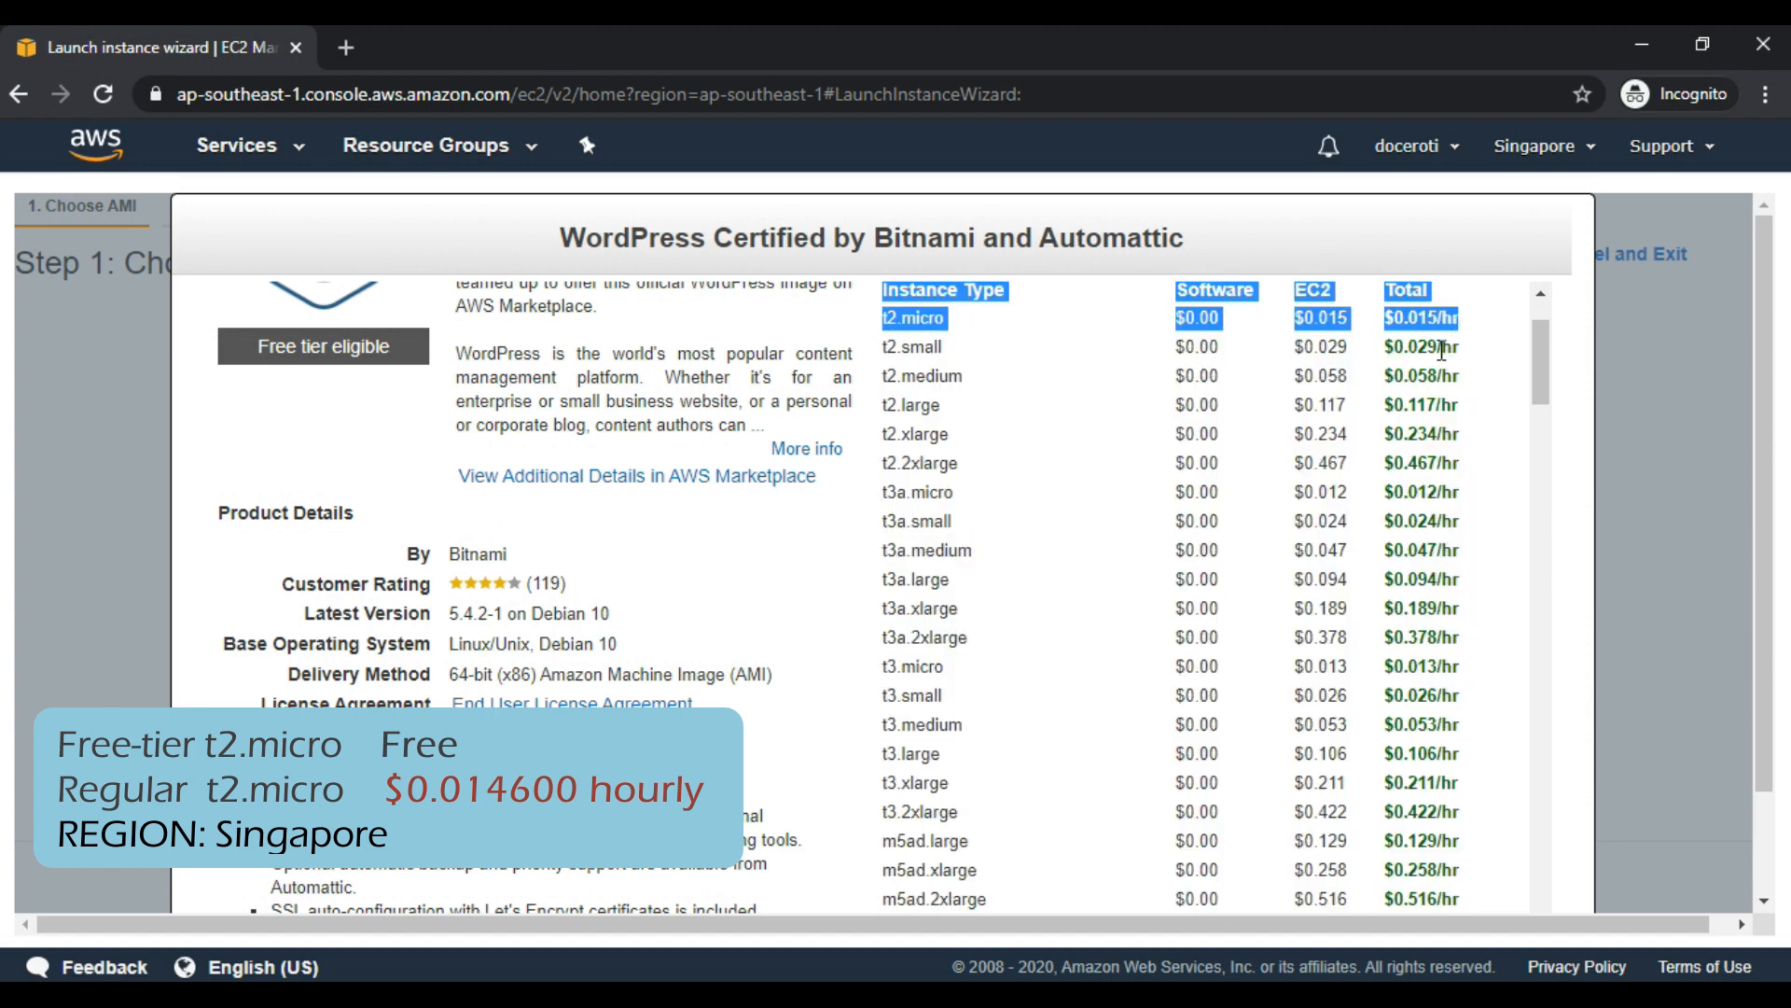
left_click(1097, 392)
scroll(1155, 546, "down", 4)
scroll(1155, 547, "down", 20)
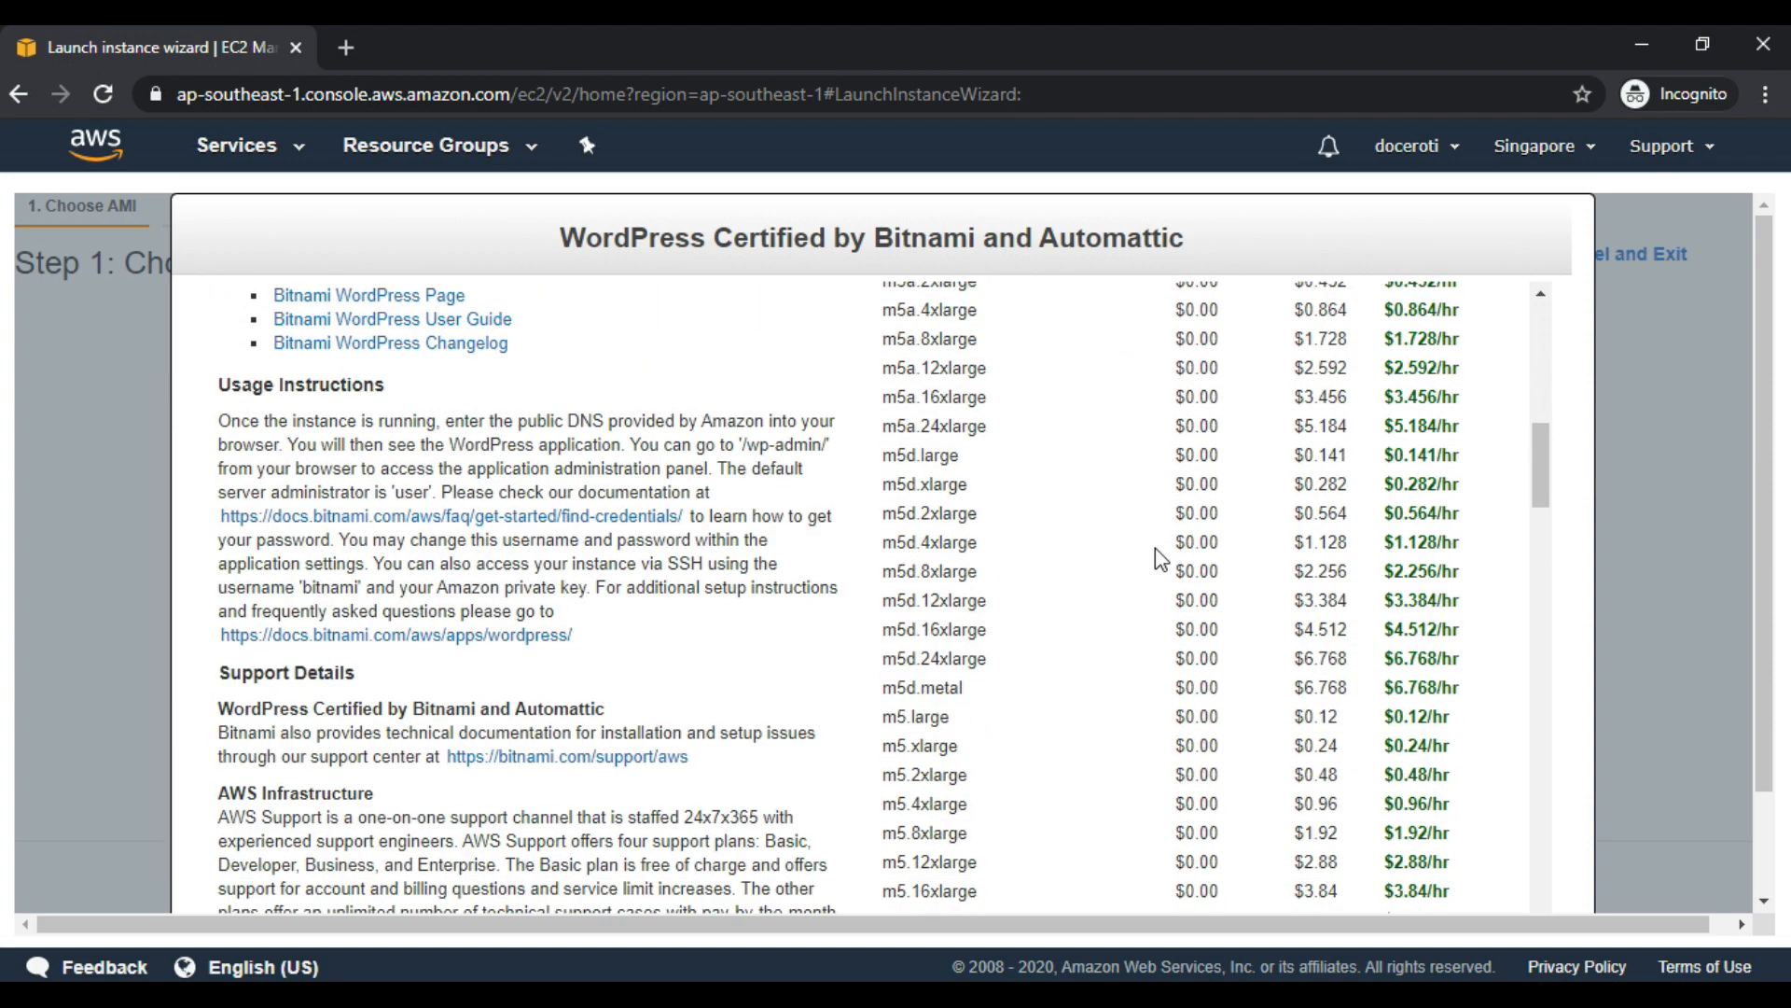
scroll(1155, 547, "down", 10)
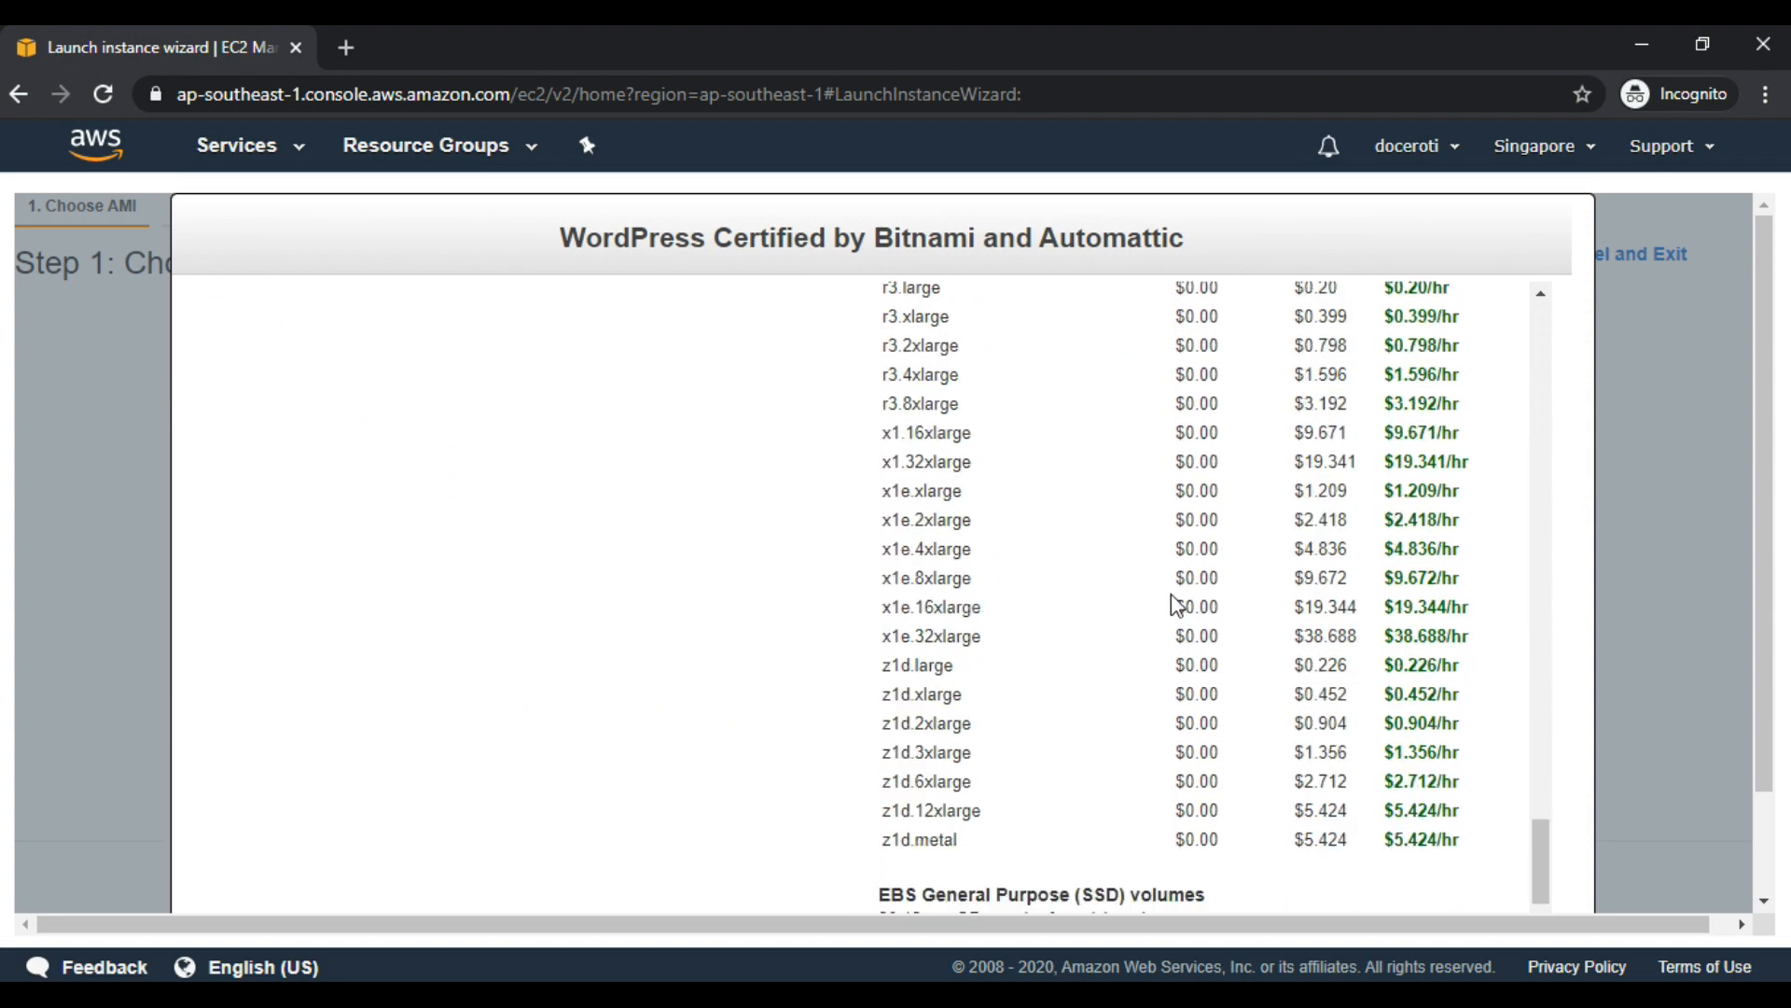
Continue with the WordPress image and choose the free-tier-eligible t2.micro instance type.
left_click(1456, 856)
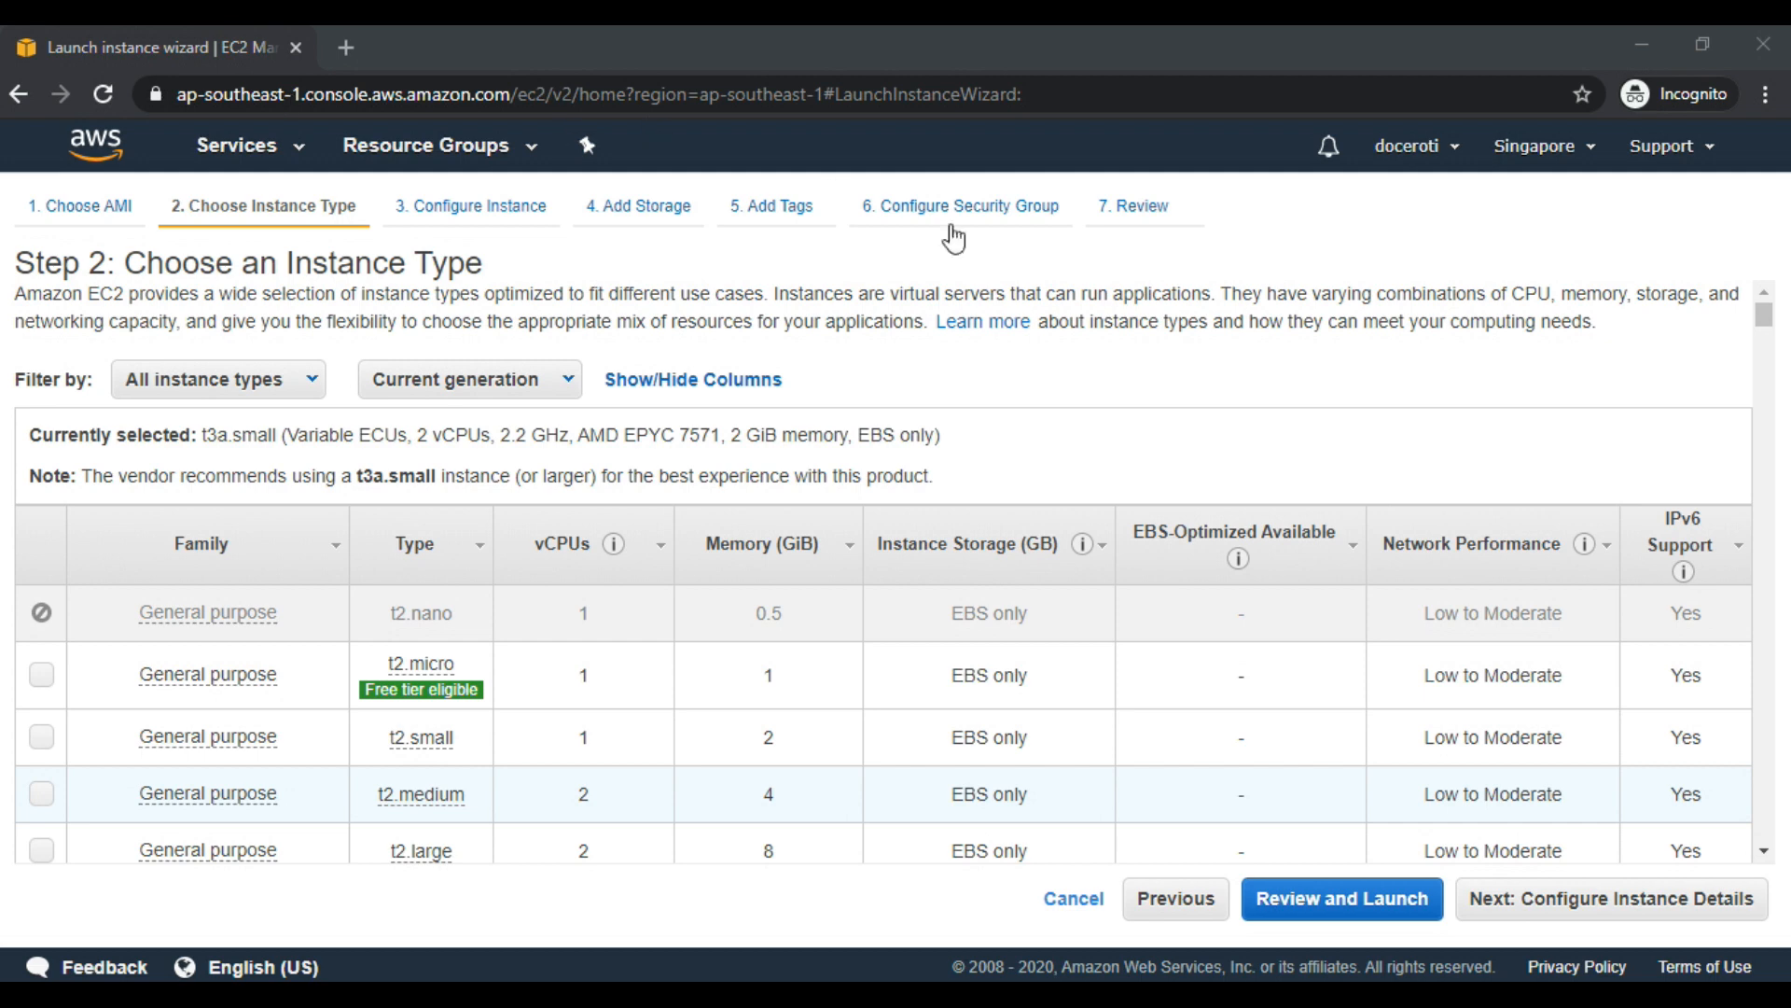
scroll(896, 392, "down", 3)
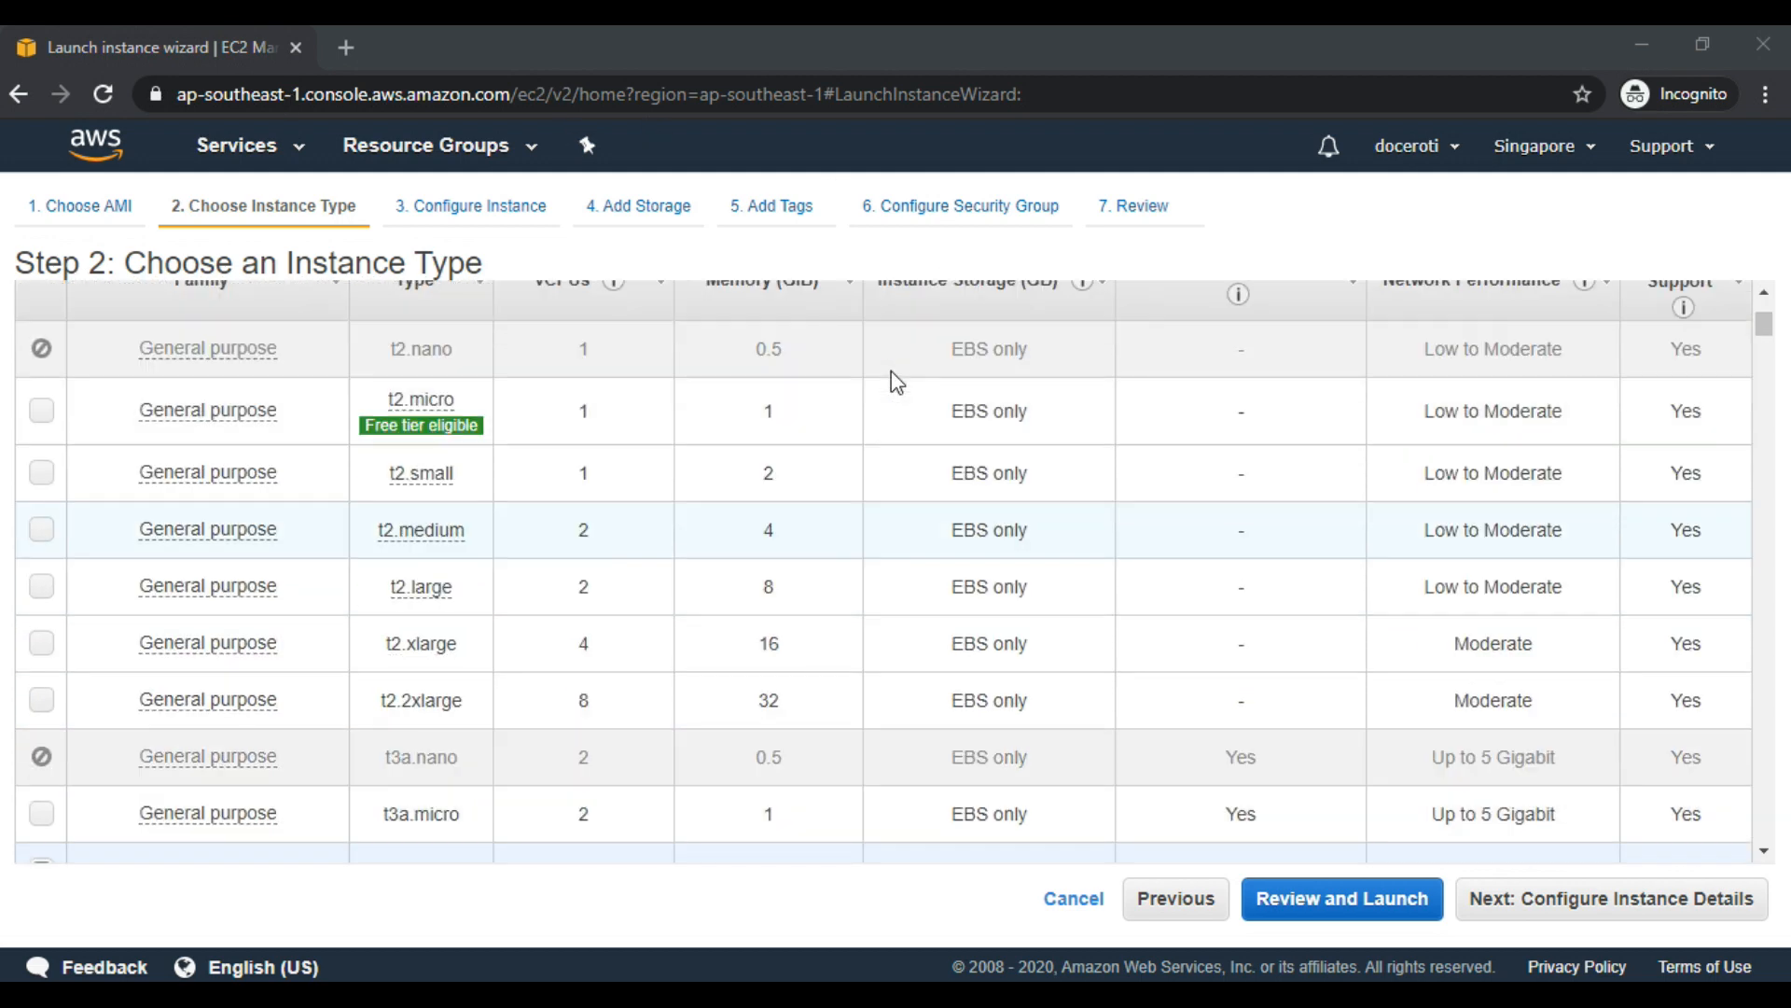
scroll(747, 466, "up", 1)
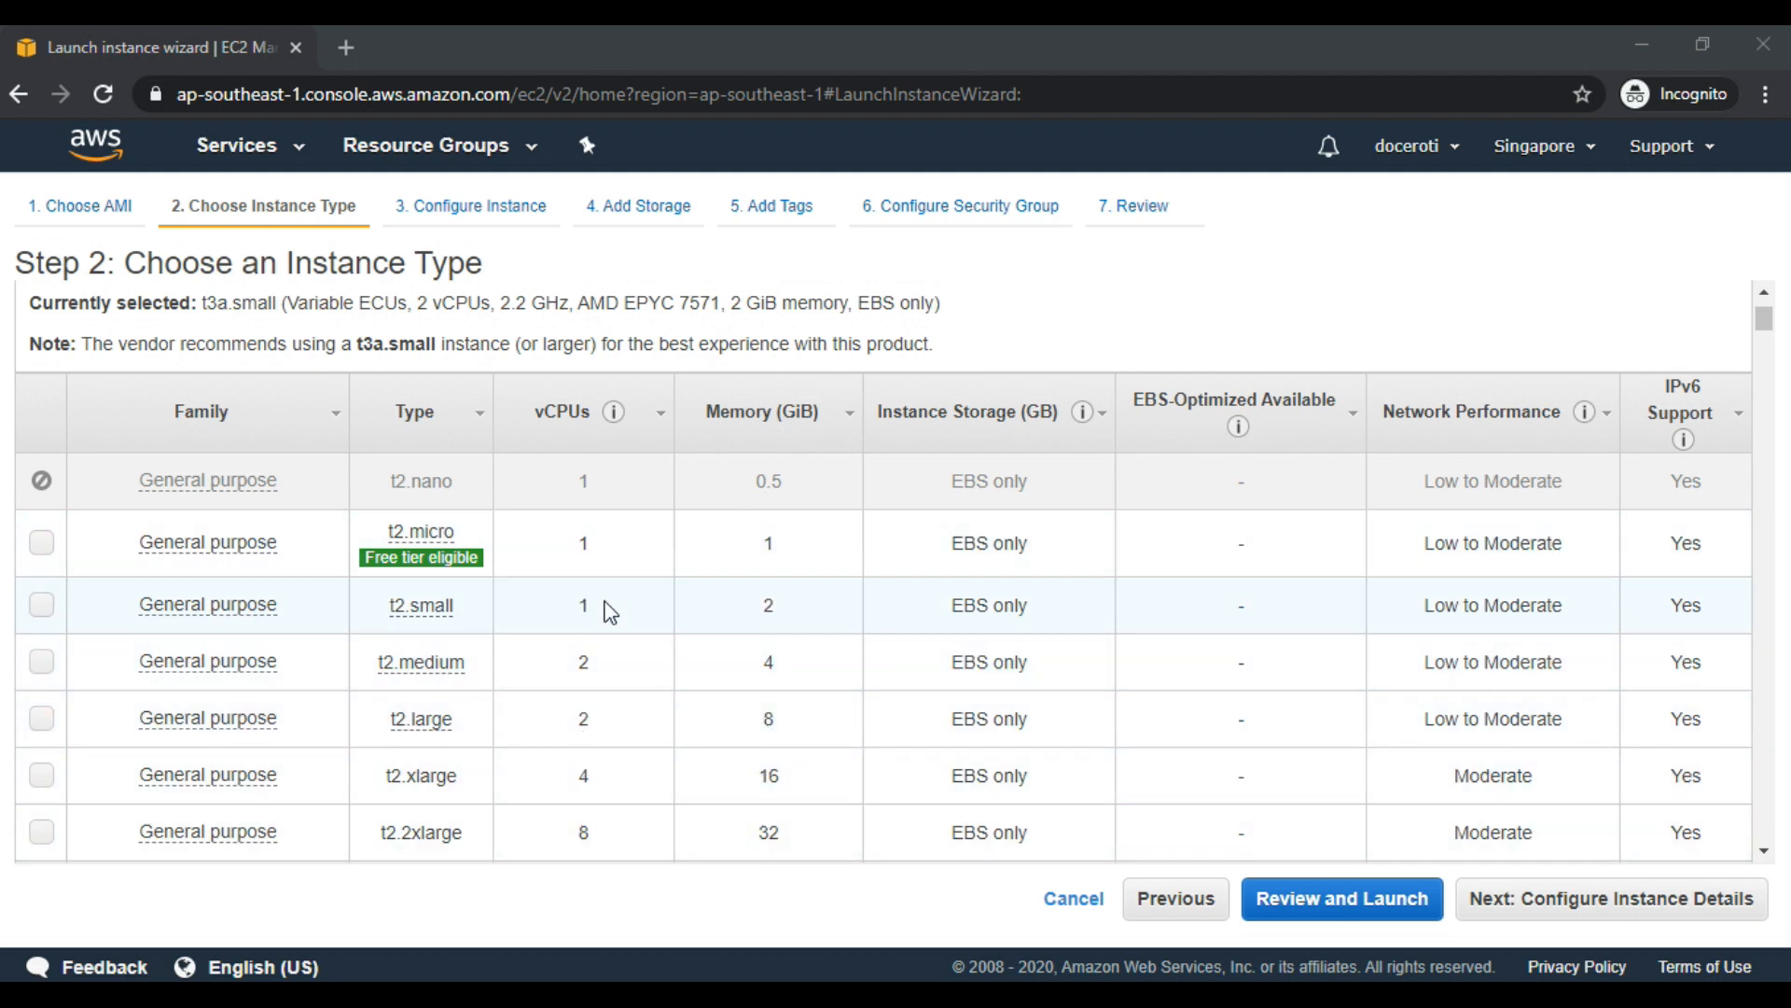
mouse_move(402, 575)
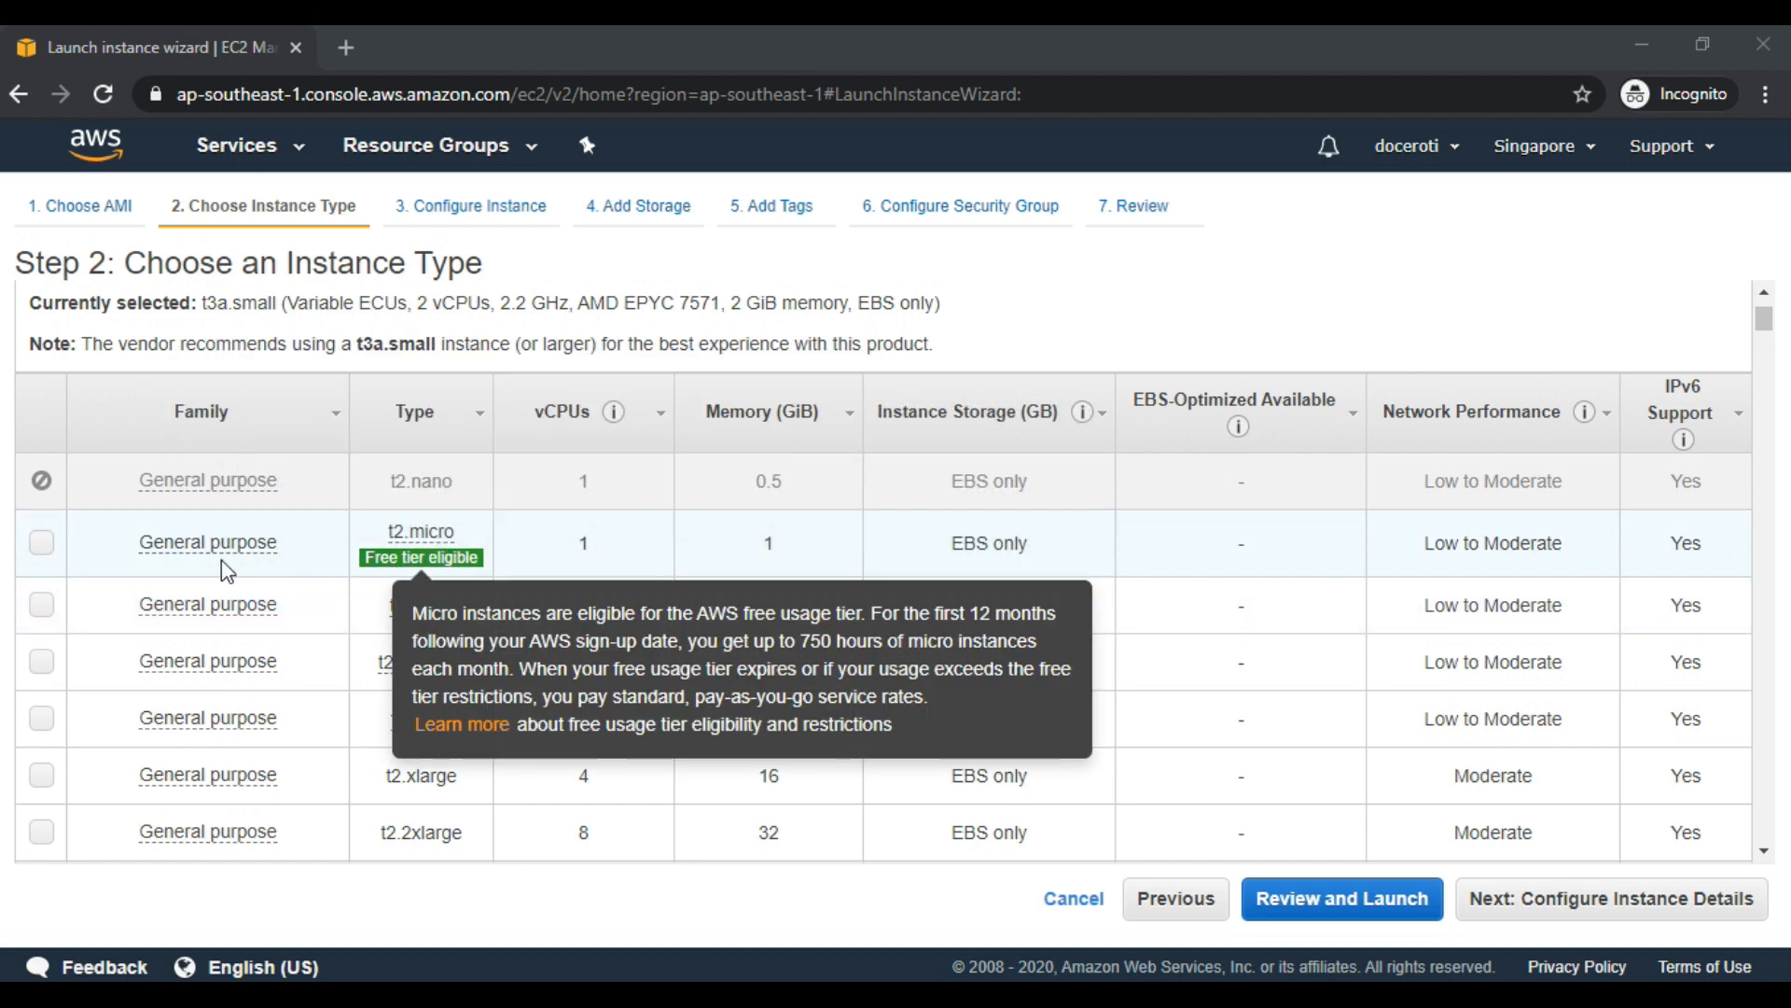
left_click(41, 542)
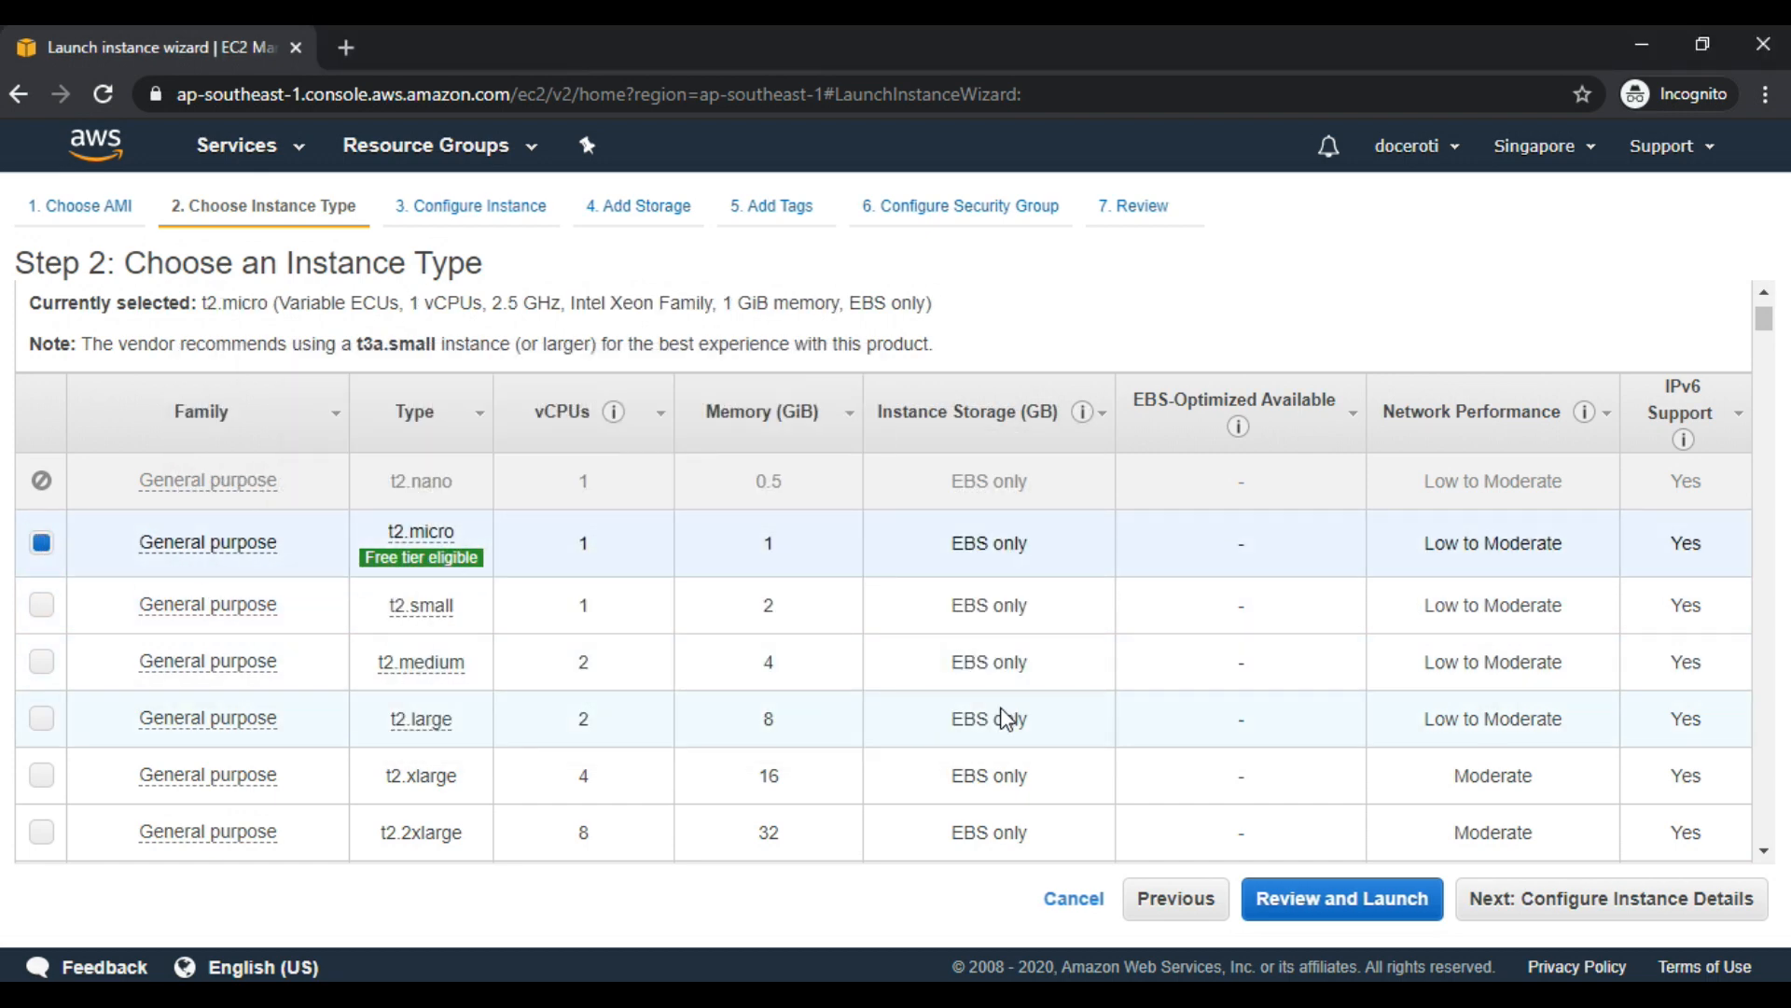
Open the launch review and look over the AMI, instance type and security group summary.
left_click(1344, 905)
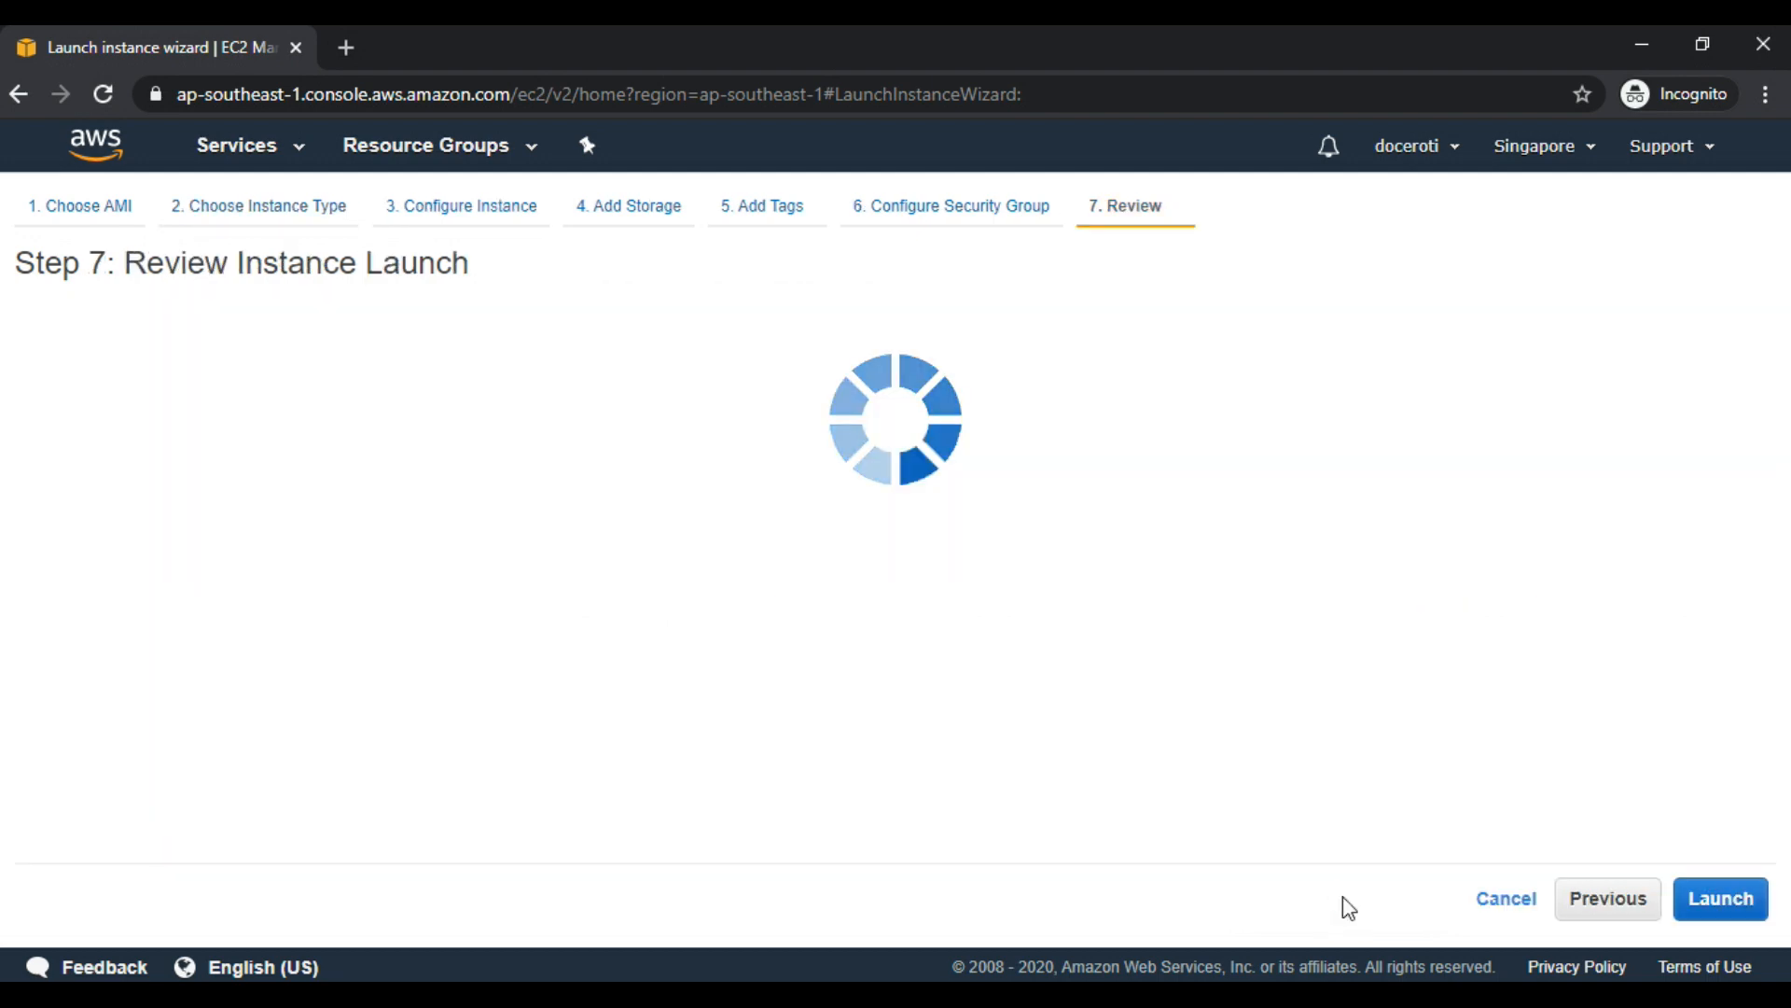
scroll(471, 549, "down", 5)
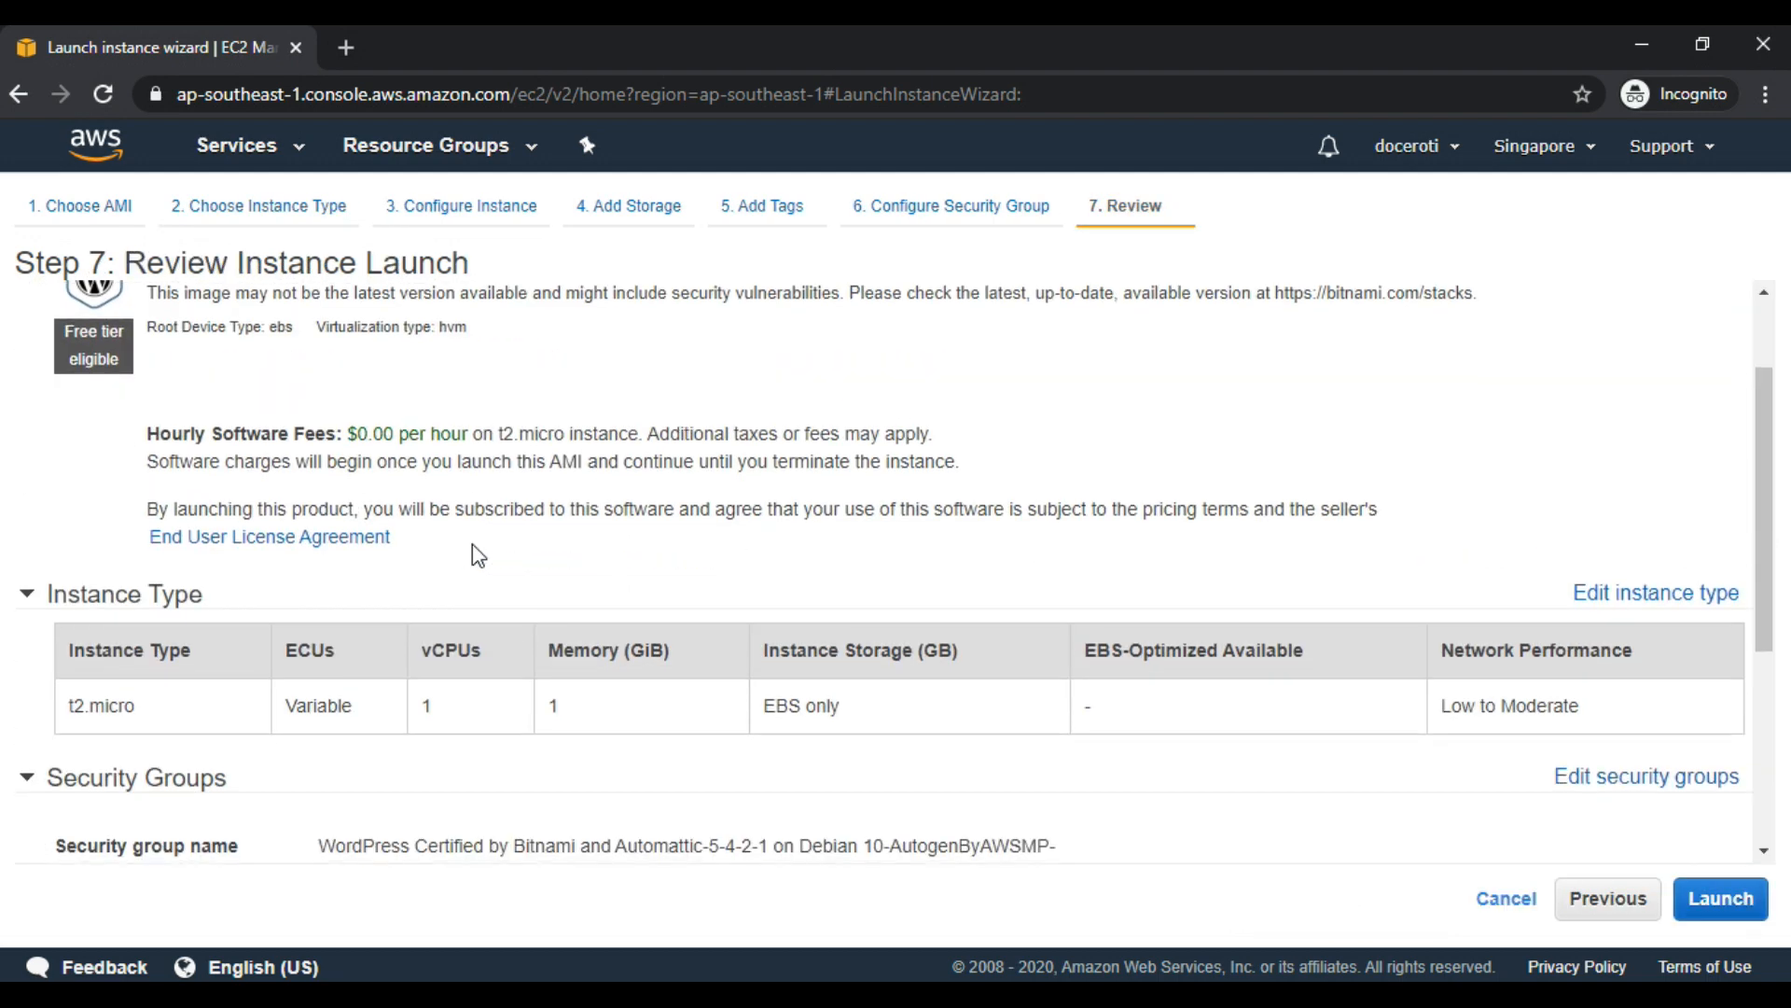
left_click(308, 717)
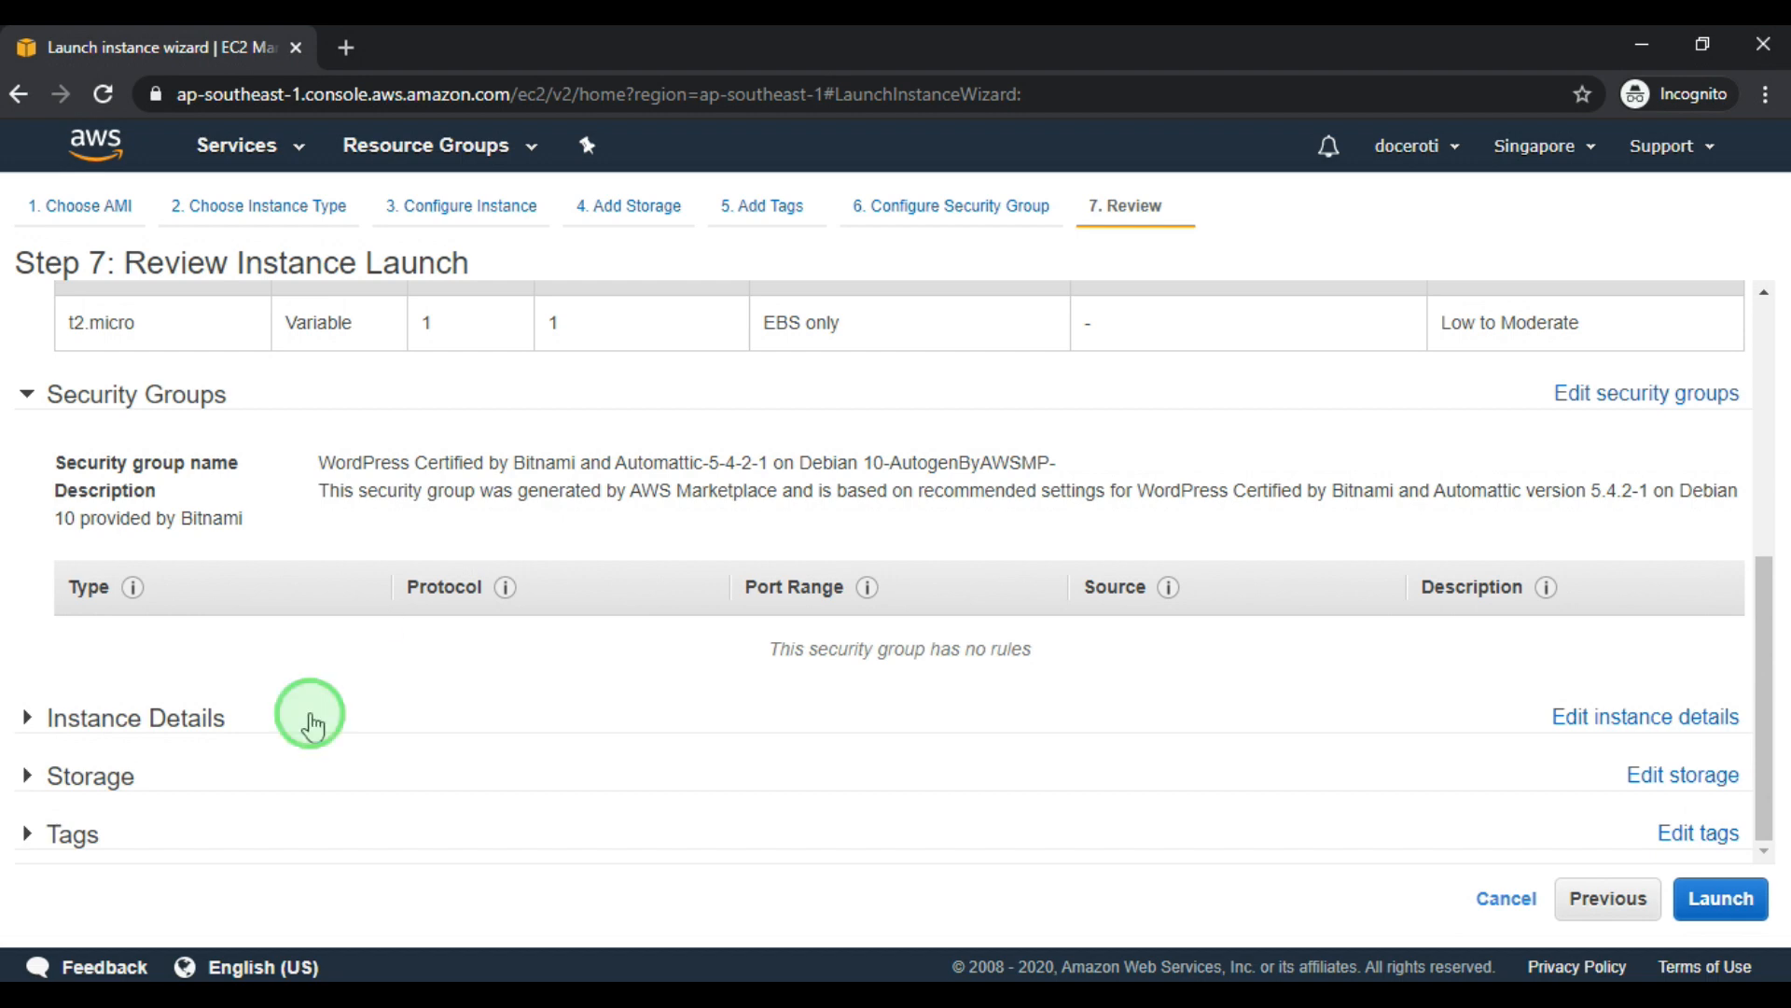
left_click(308, 722)
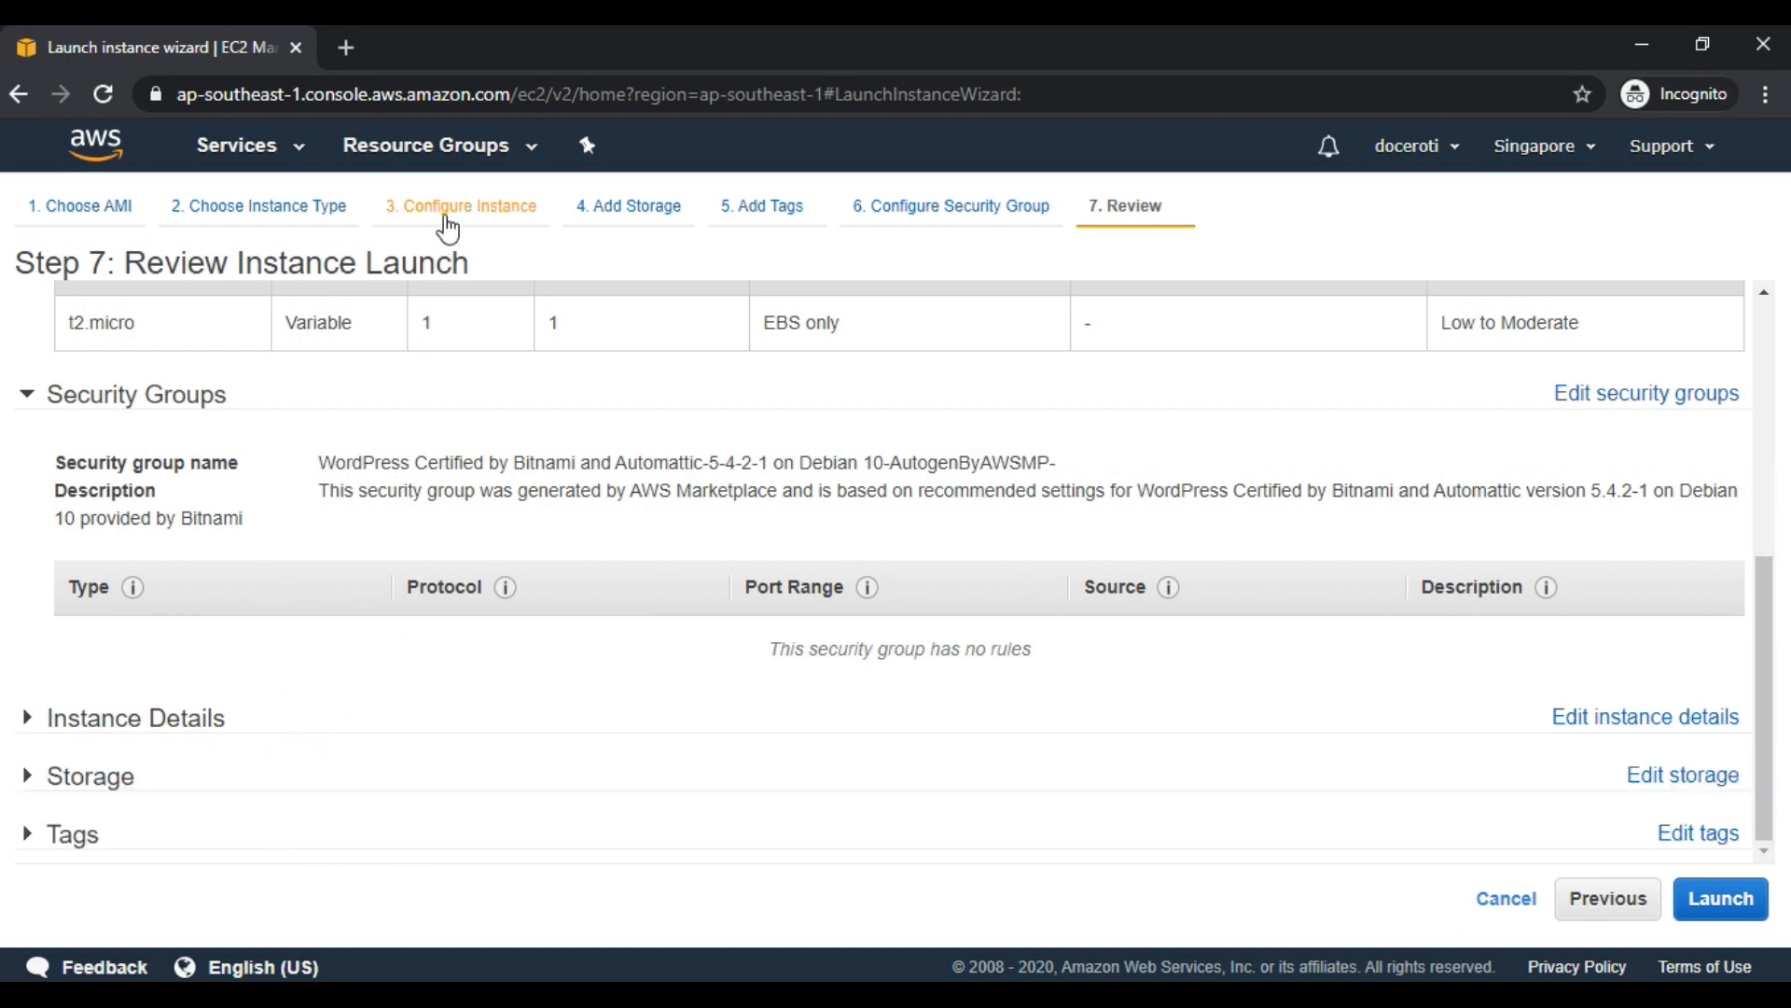
scroll(1301, 585, "up", 5)
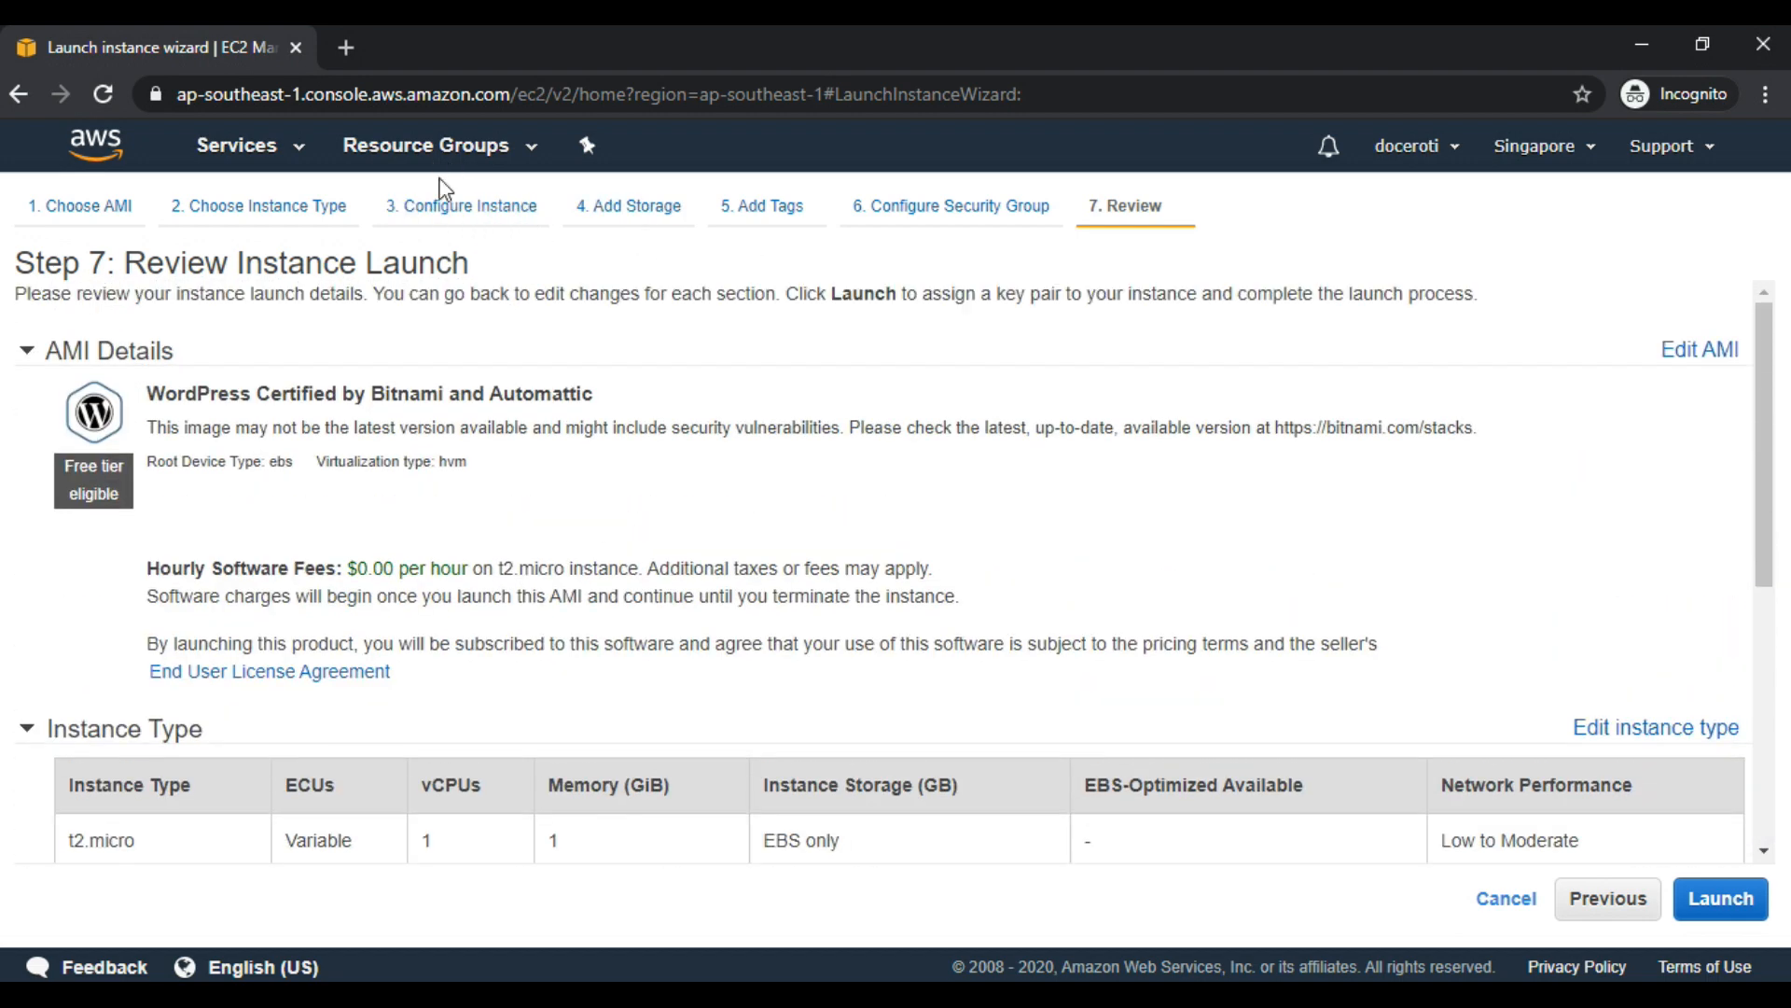
Go back to the instance details configuration and review its options, including the number of instances, network and monitoring settings.
left_click(462, 204)
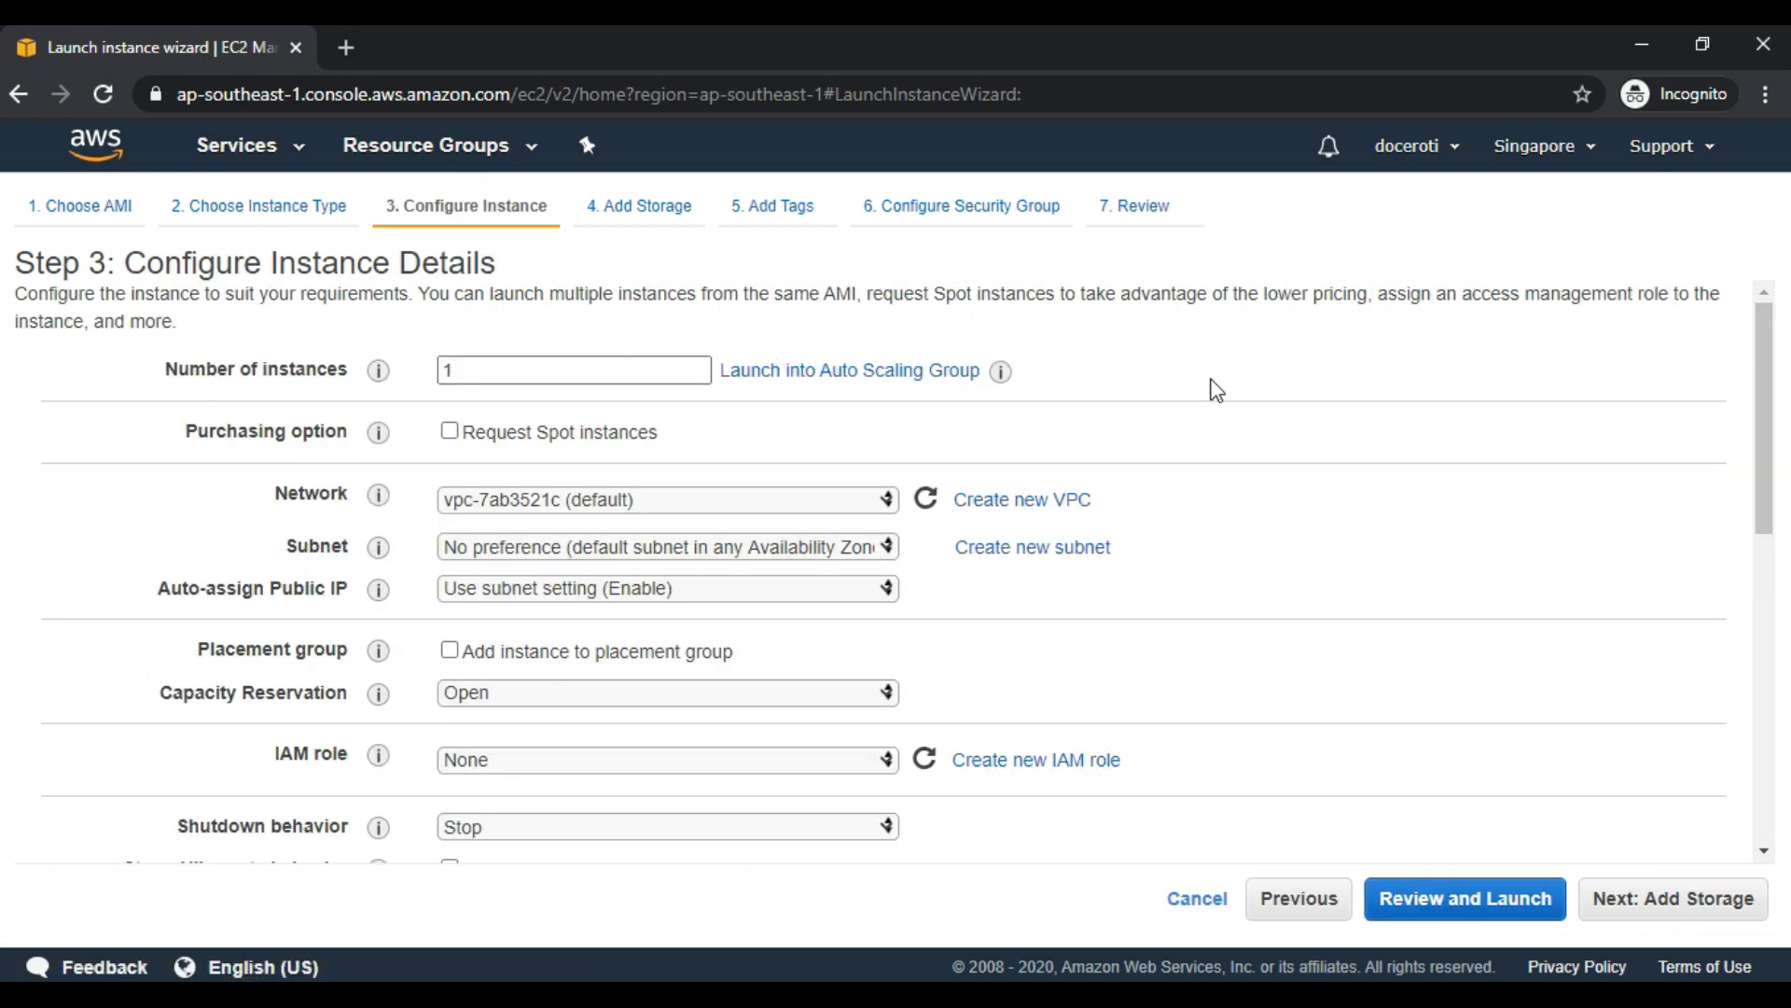
scroll(1173, 403, "down", 1)
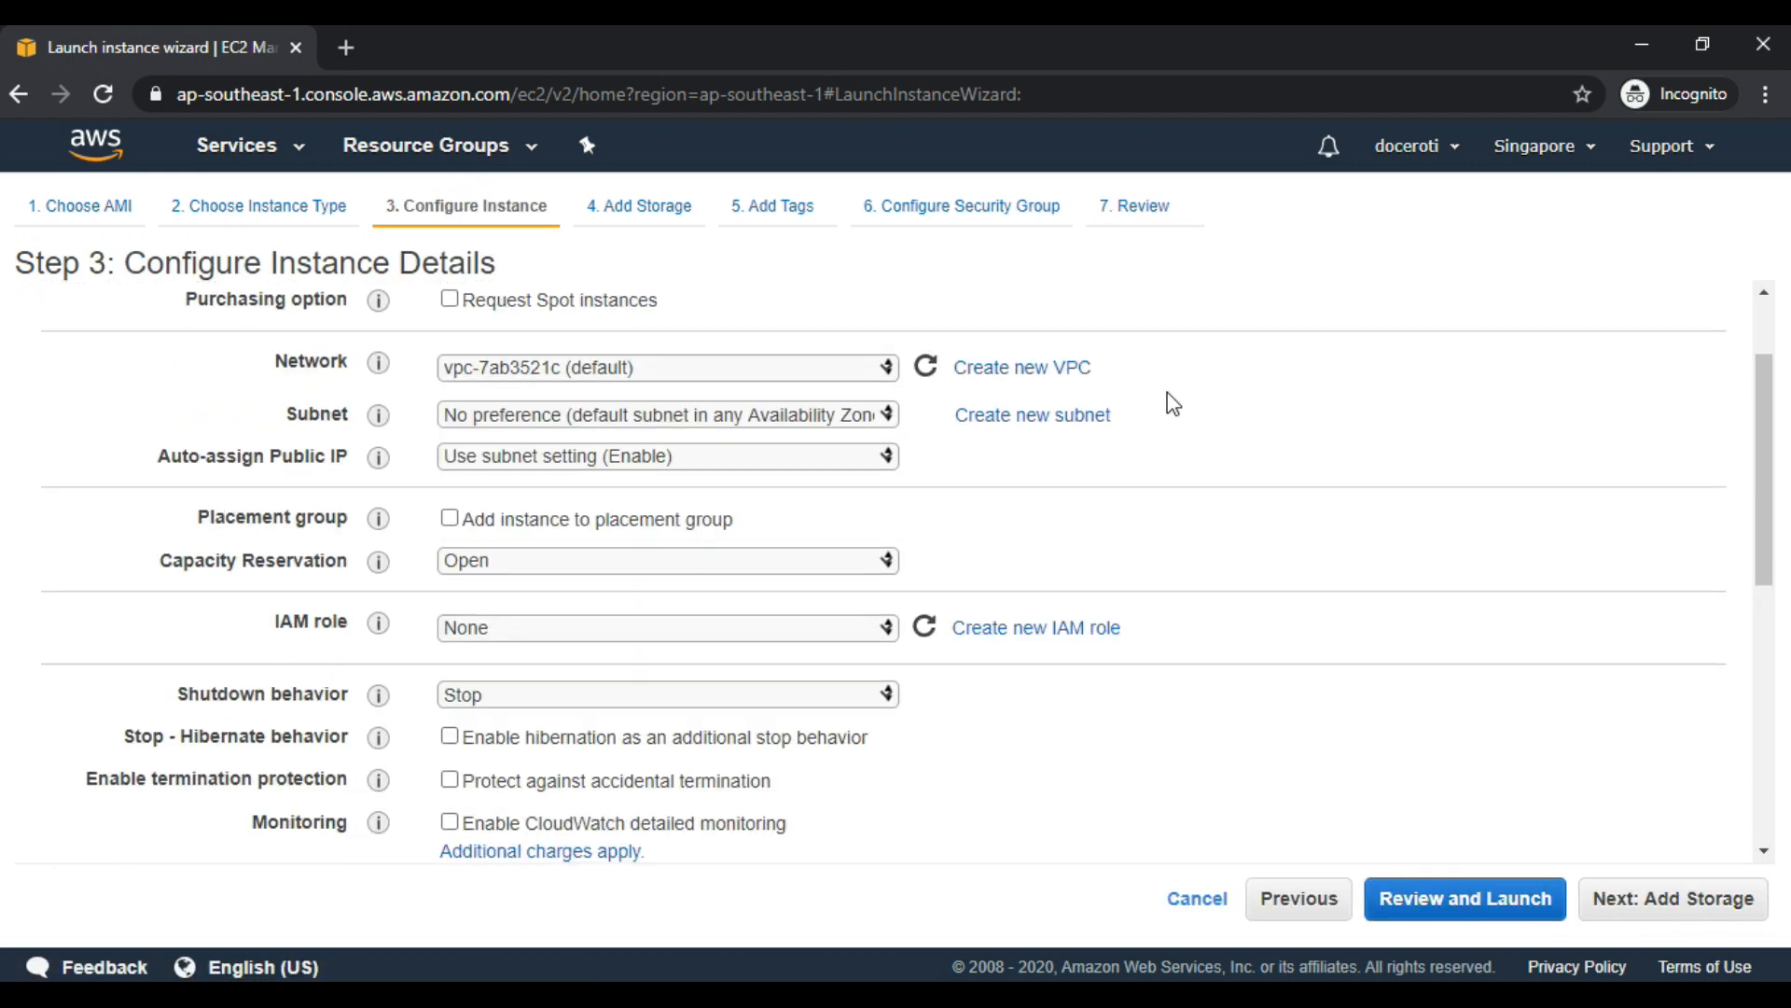
left_click_drag(502, 265, 200, 364)
scroll(207, 383, "down", 1)
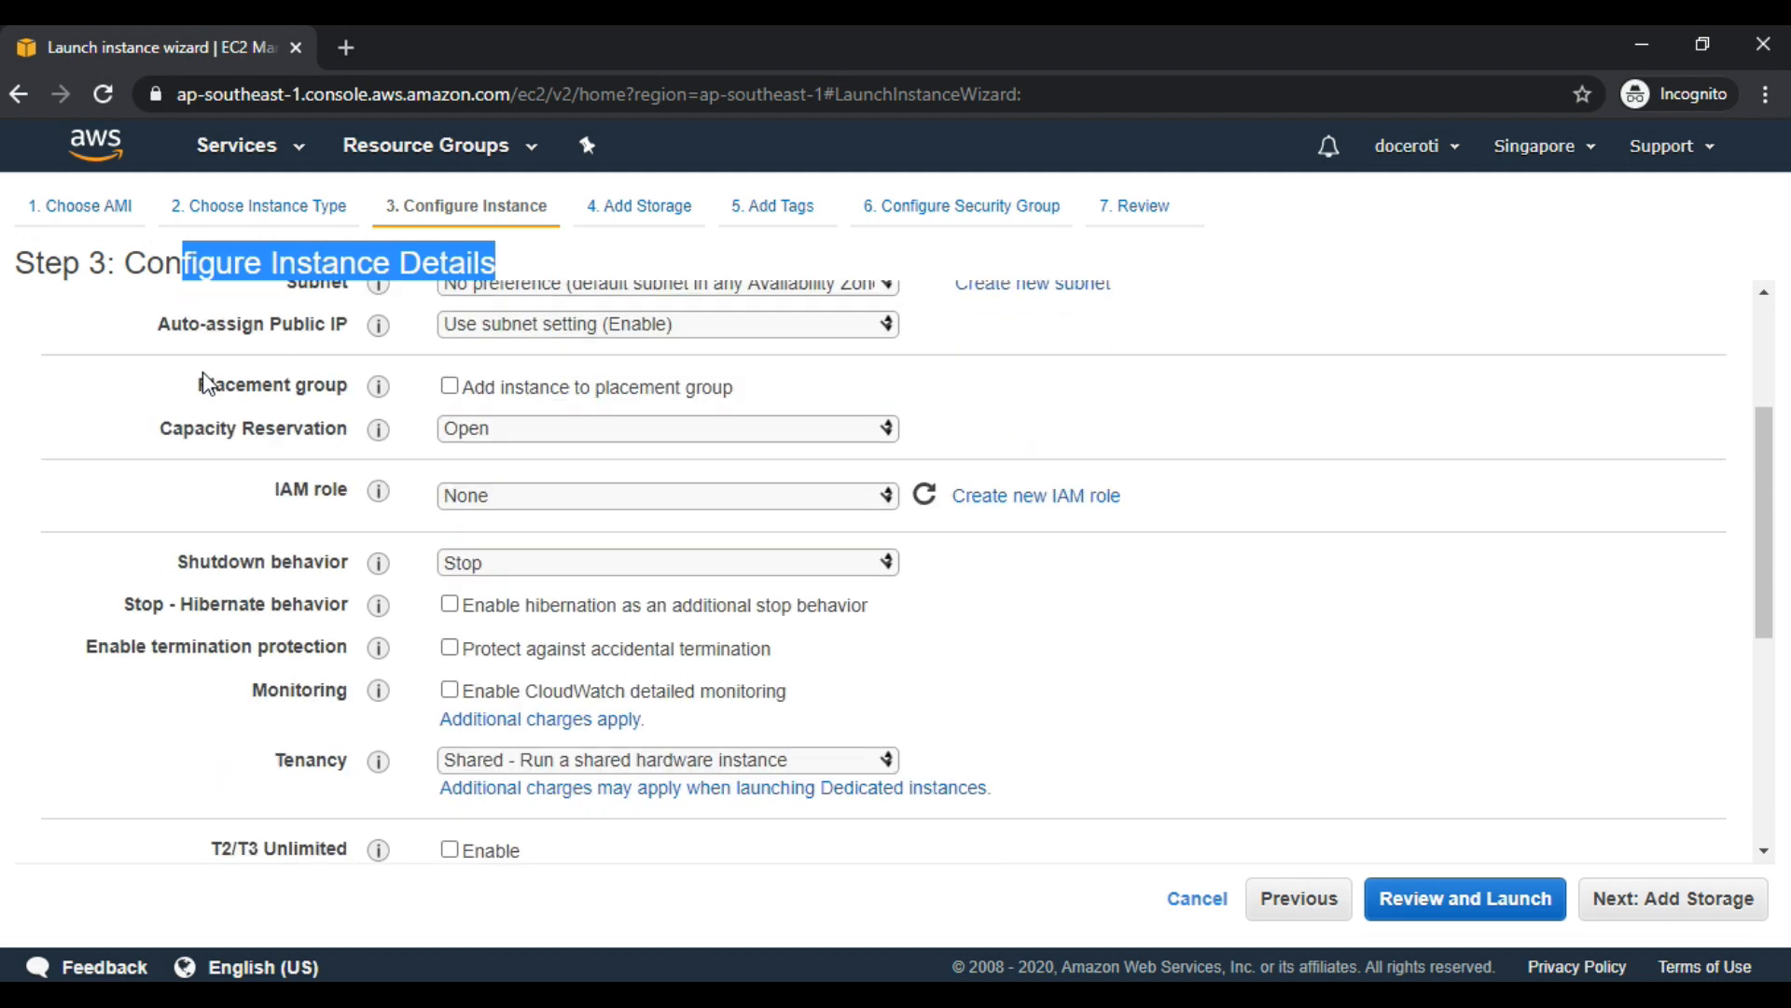
left_click(56, 572)
scroll(56, 578, "down", 2)
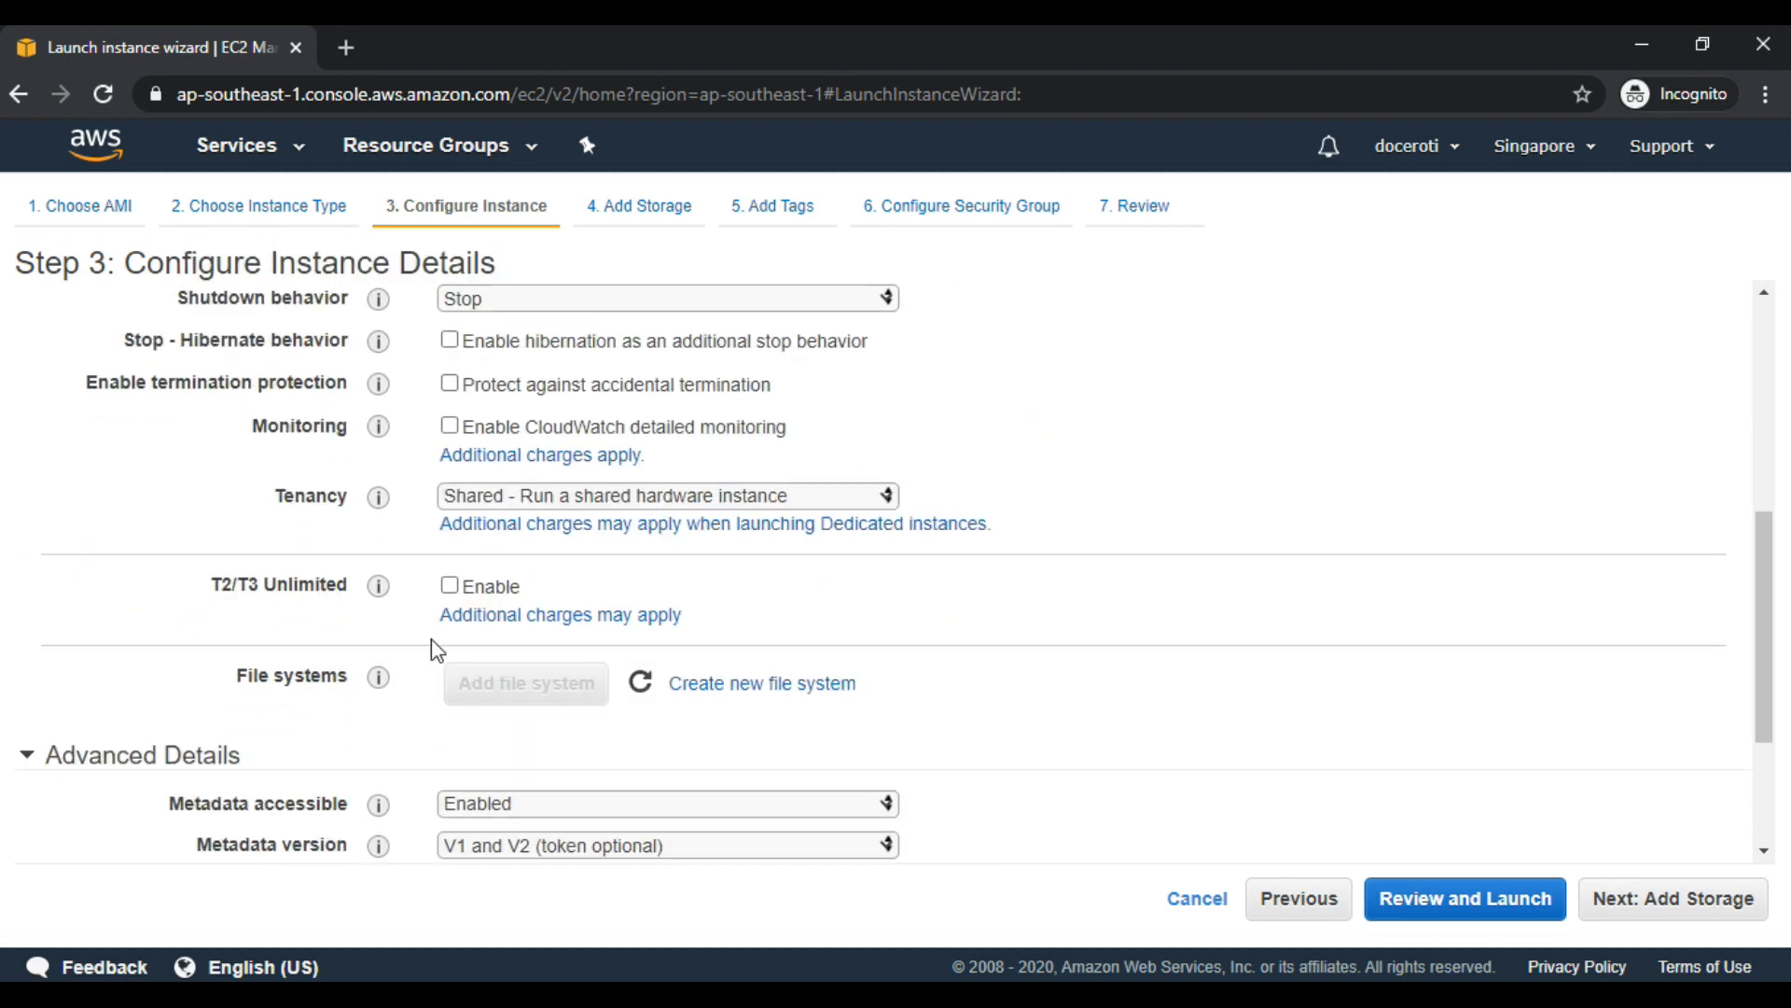
scroll(433, 643, "up", 2)
scroll(434, 640, "up", 2)
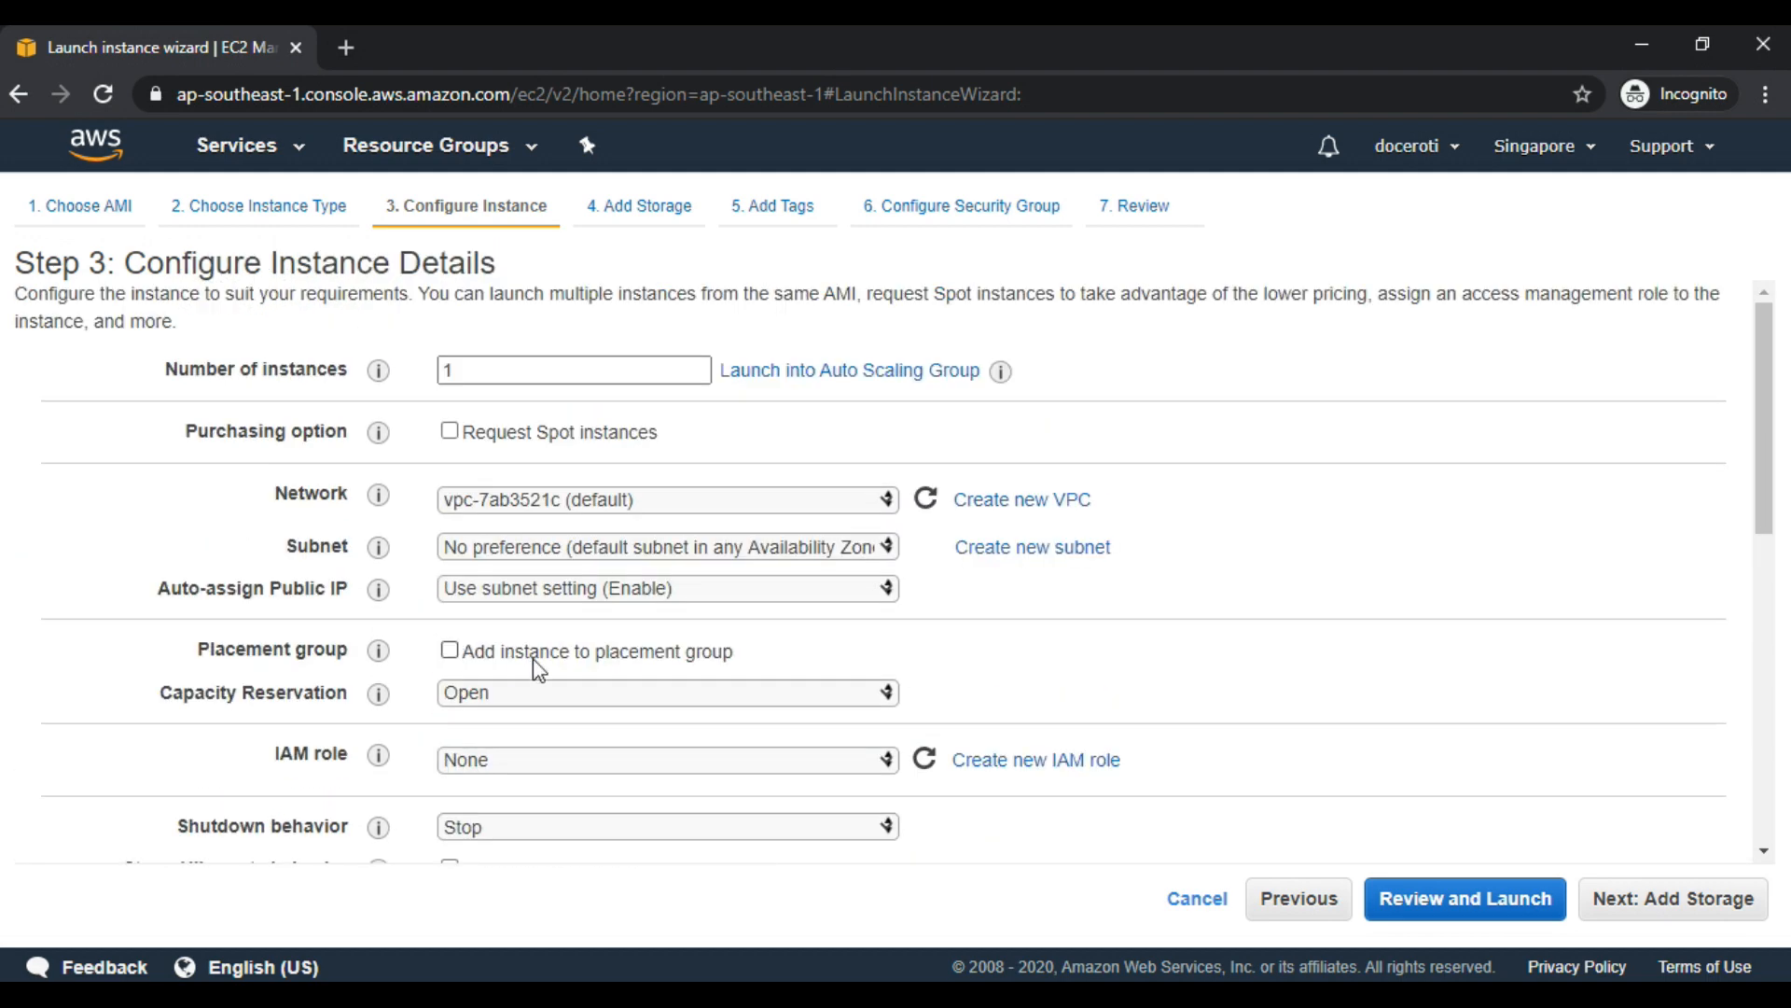
double_click(492, 372)
left_click(494, 372)
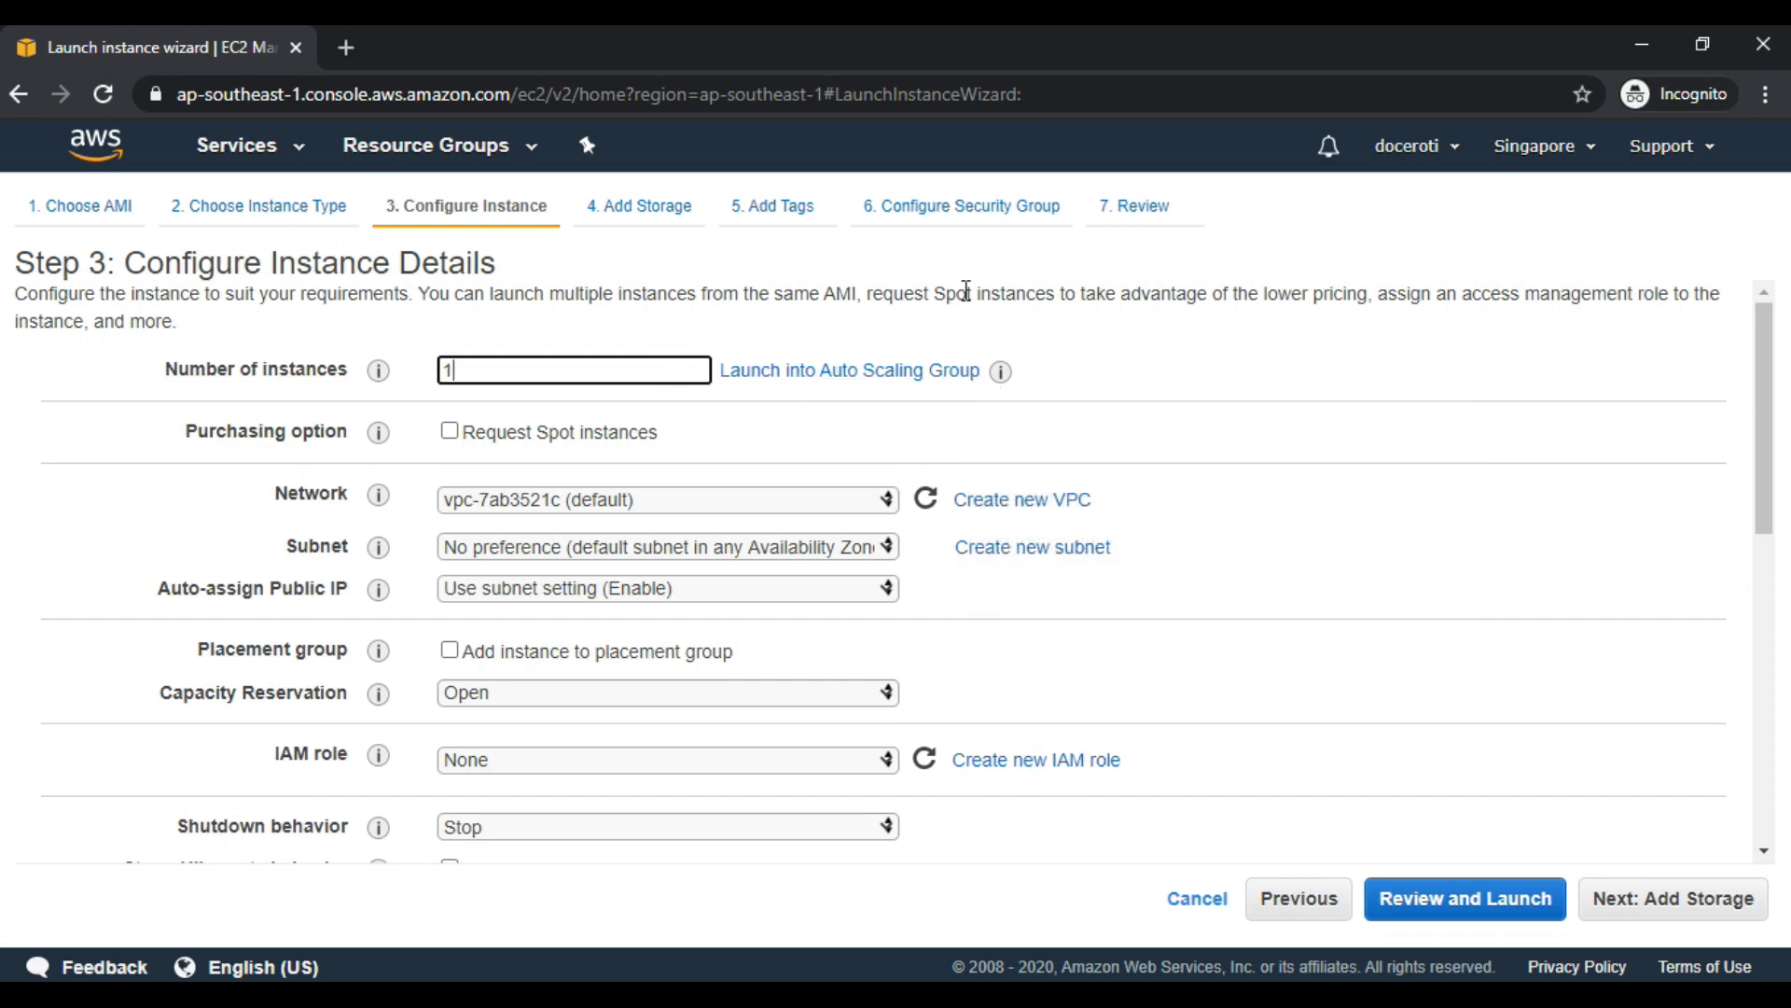
Continue to the storage settings, examine the root volume's size, and try adding a second EBS volume before removing it.
left_click(1657, 905)
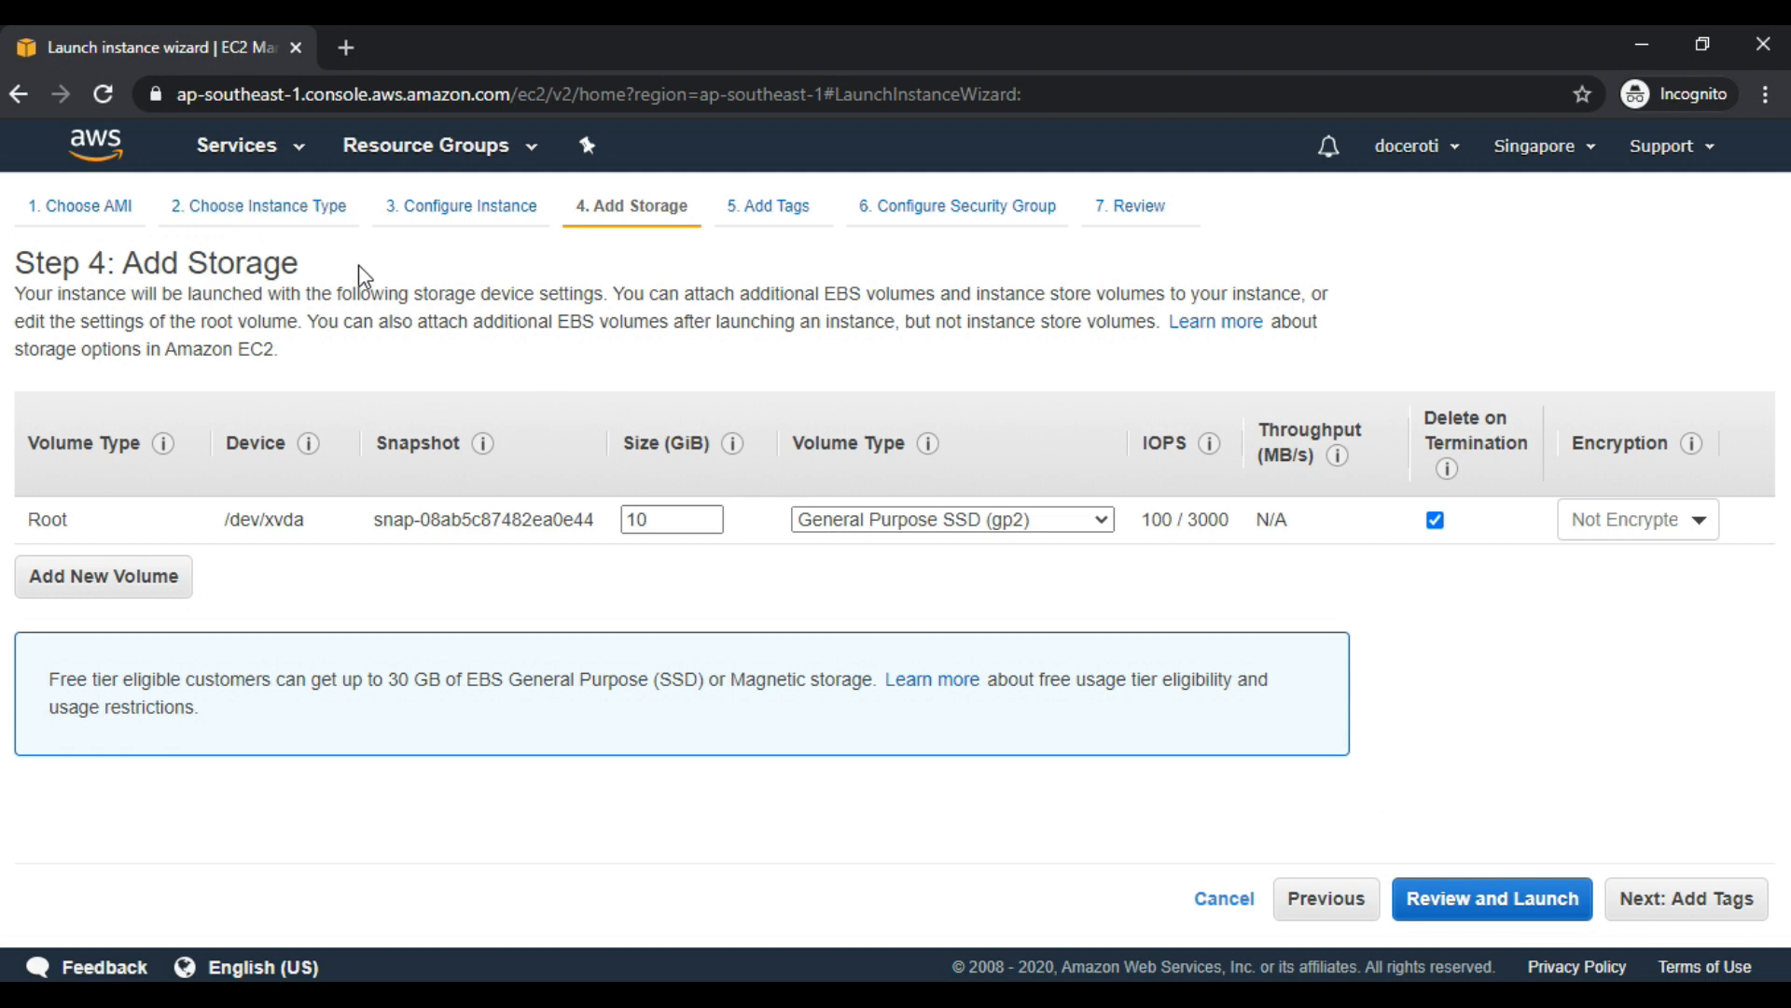
left_click_drag(359, 265, 190, 264)
left_click(320, 590)
left_click_drag(673, 524, 609, 523)
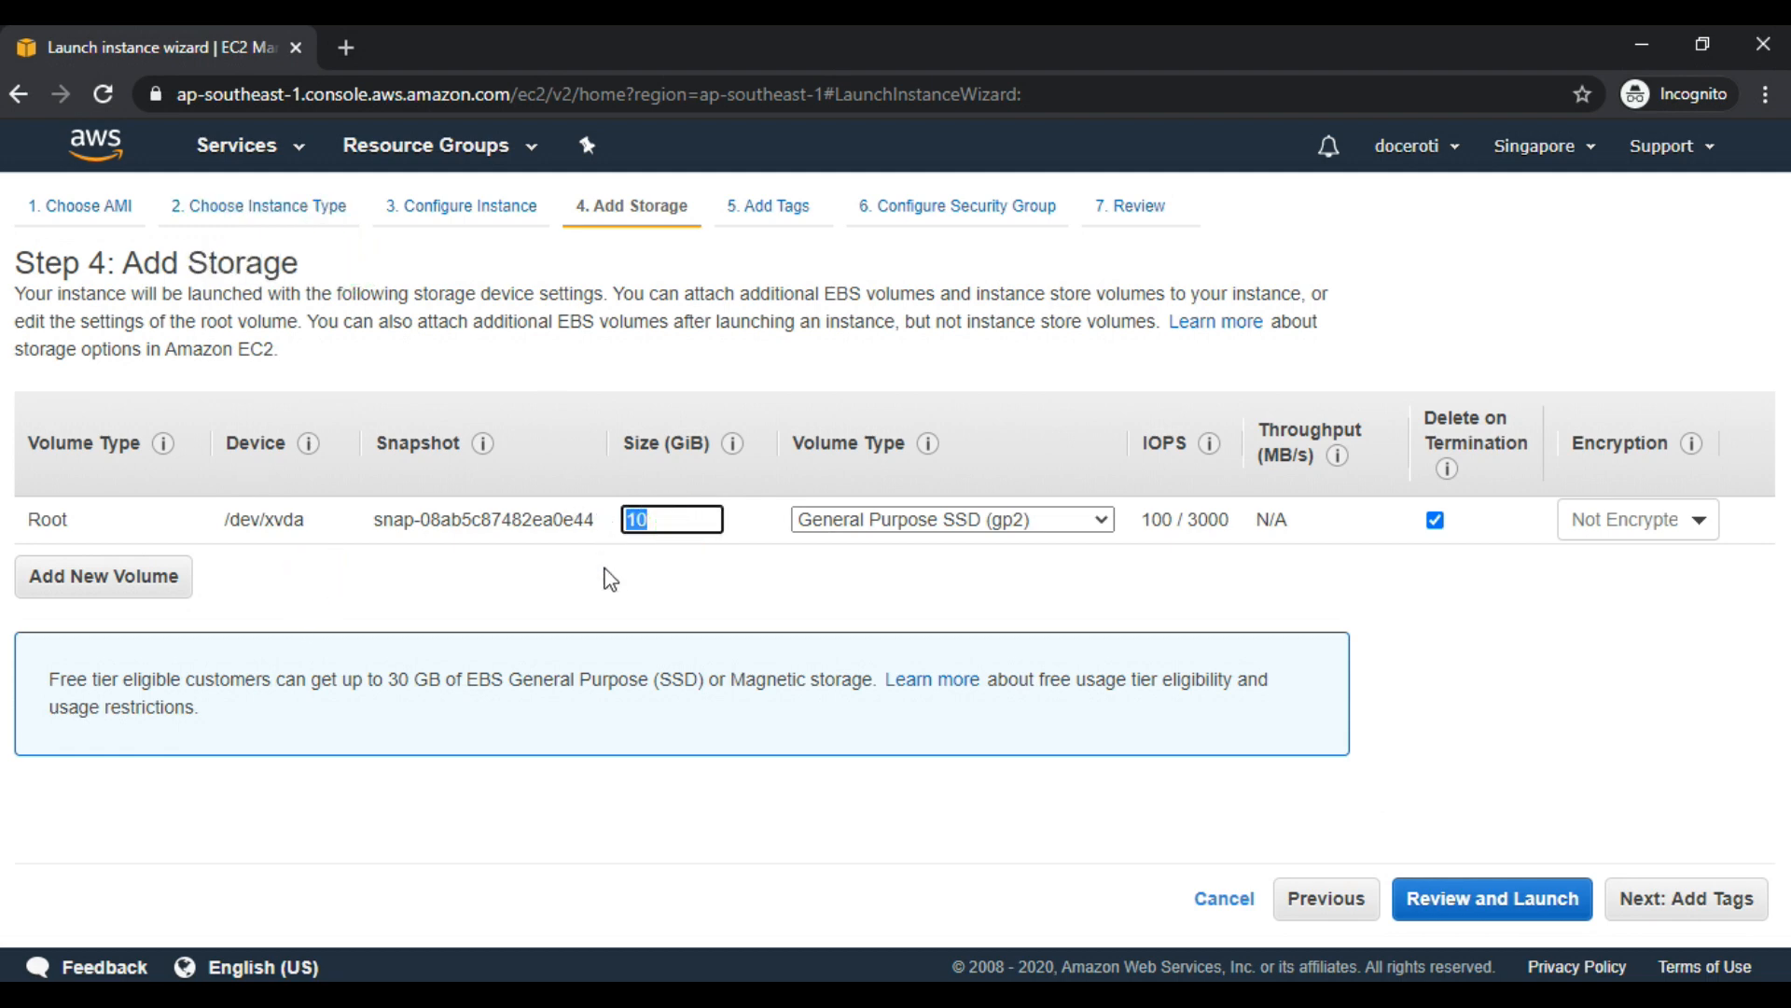
left_click(602, 565)
left_click_drag(612, 443, 711, 442)
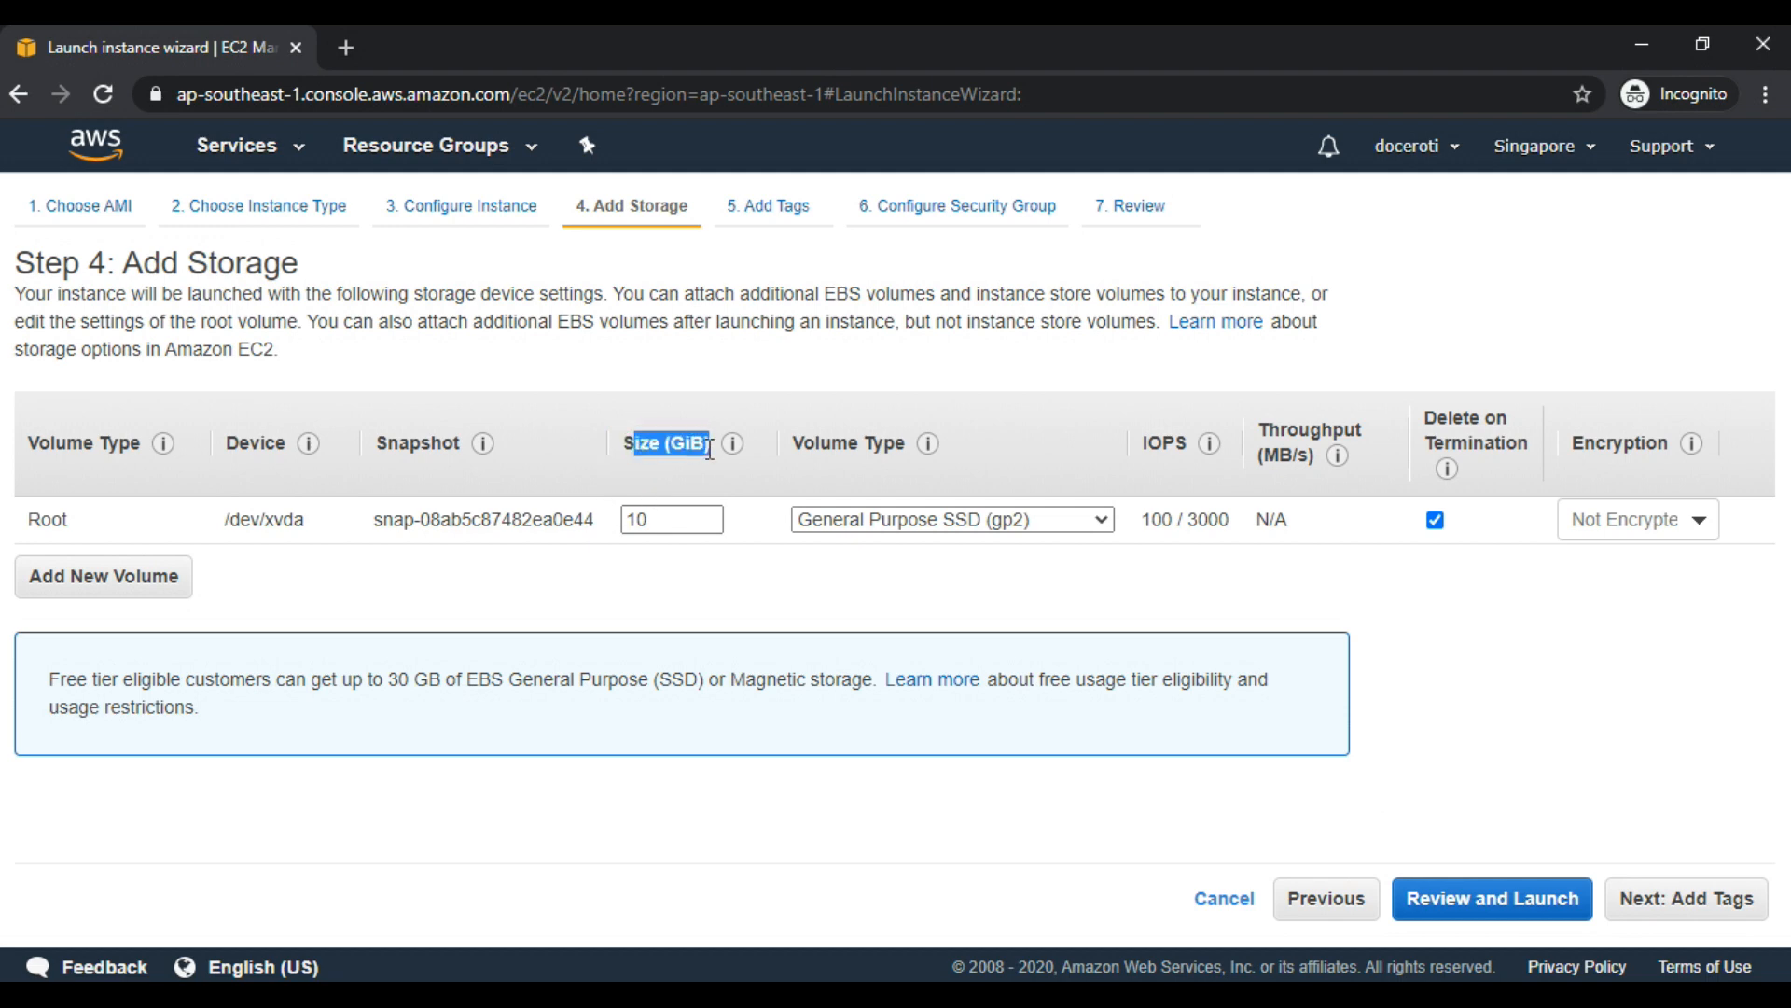
left_click(666, 576)
left_click(170, 587)
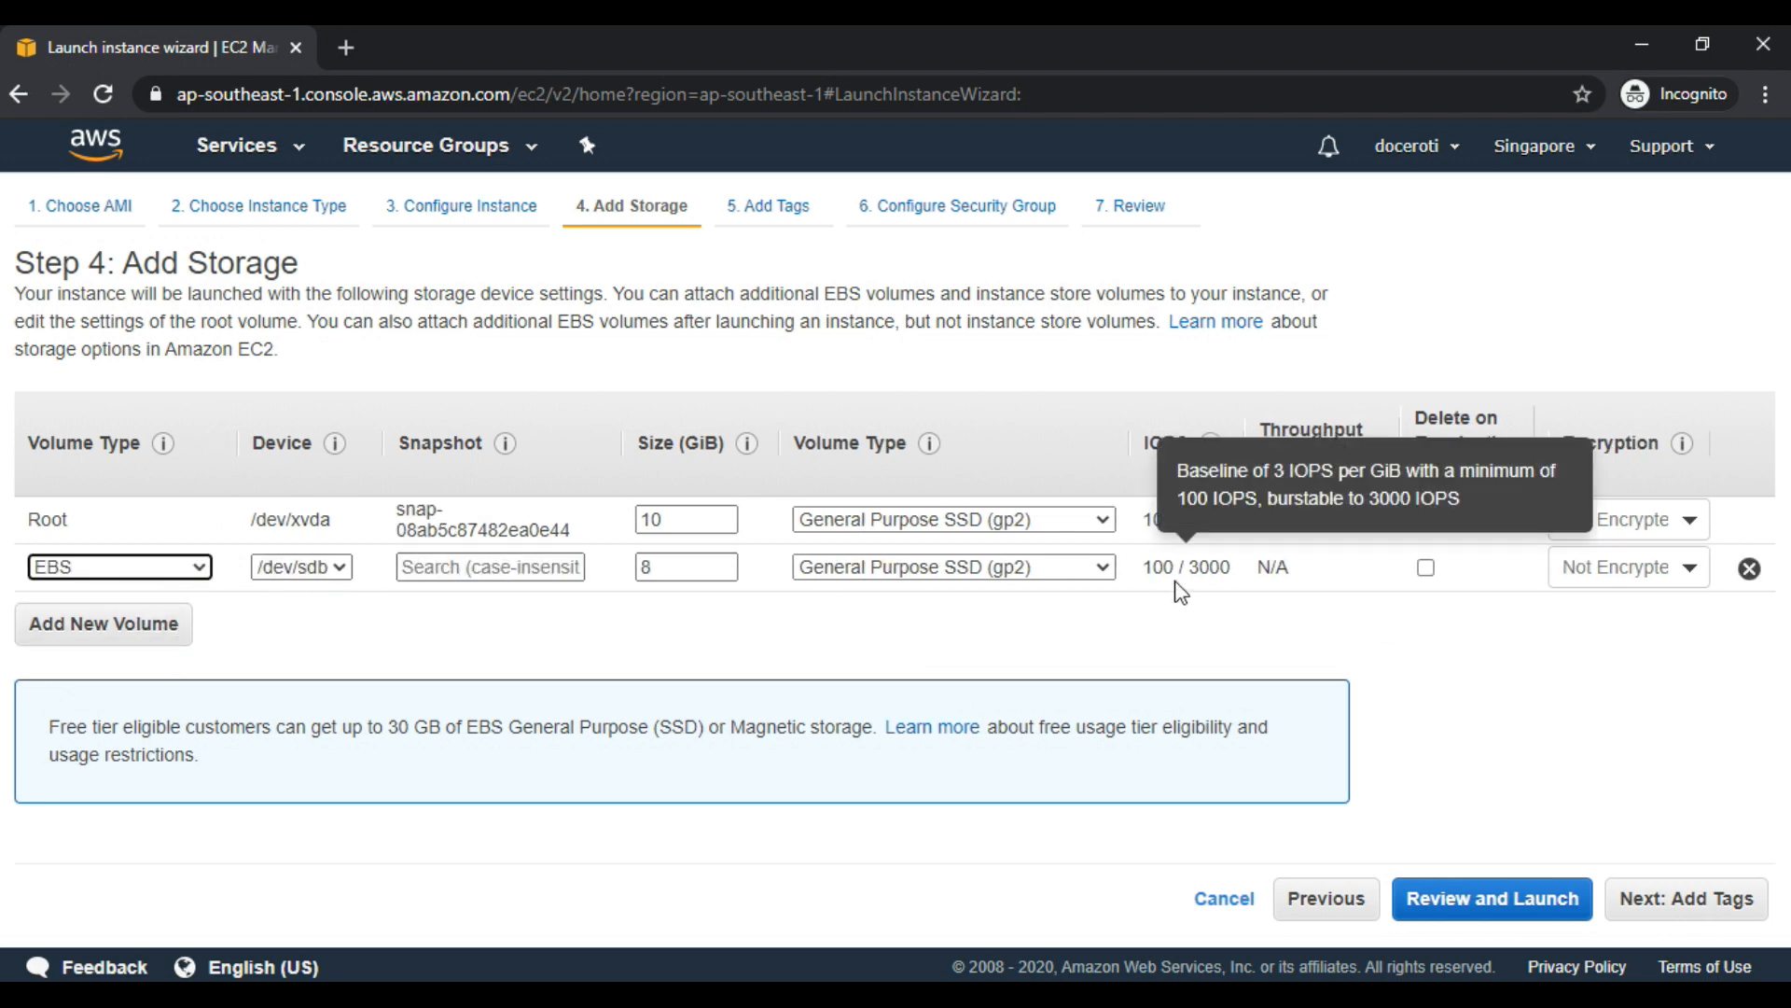
left_click(1748, 568)
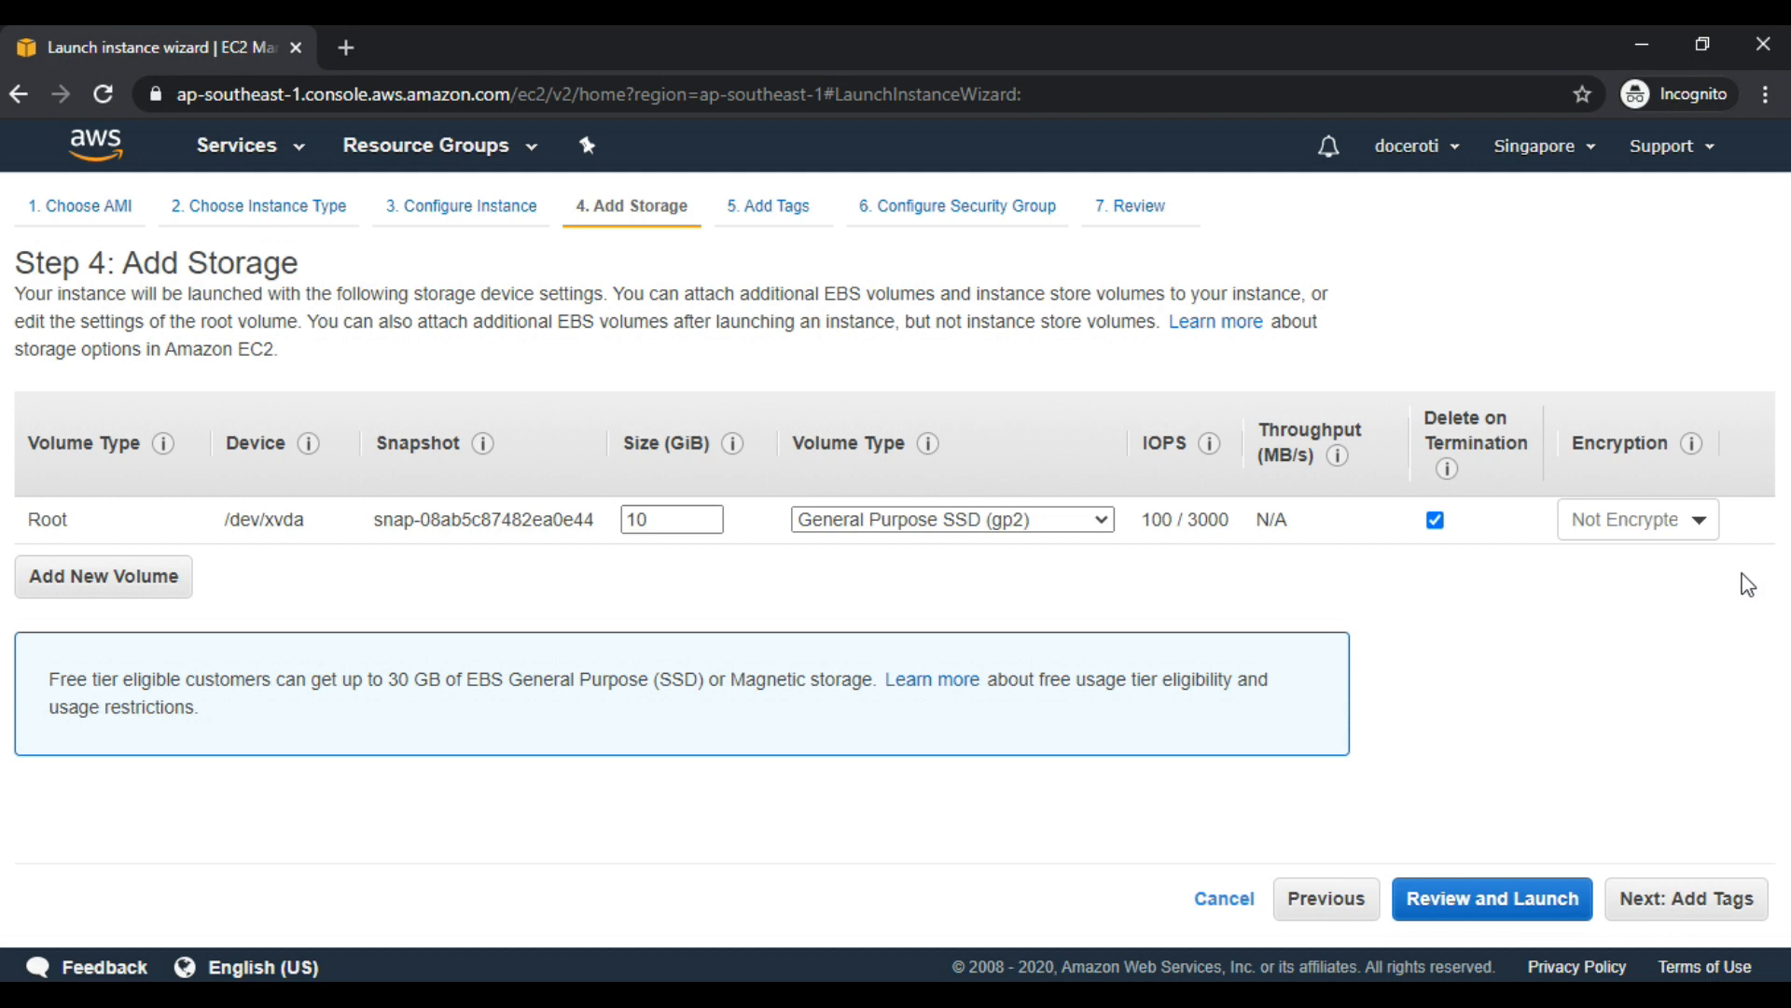
Continue to the tags, try adding tags with the keys NAME and Environement, and remove both.
left_click(1687, 901)
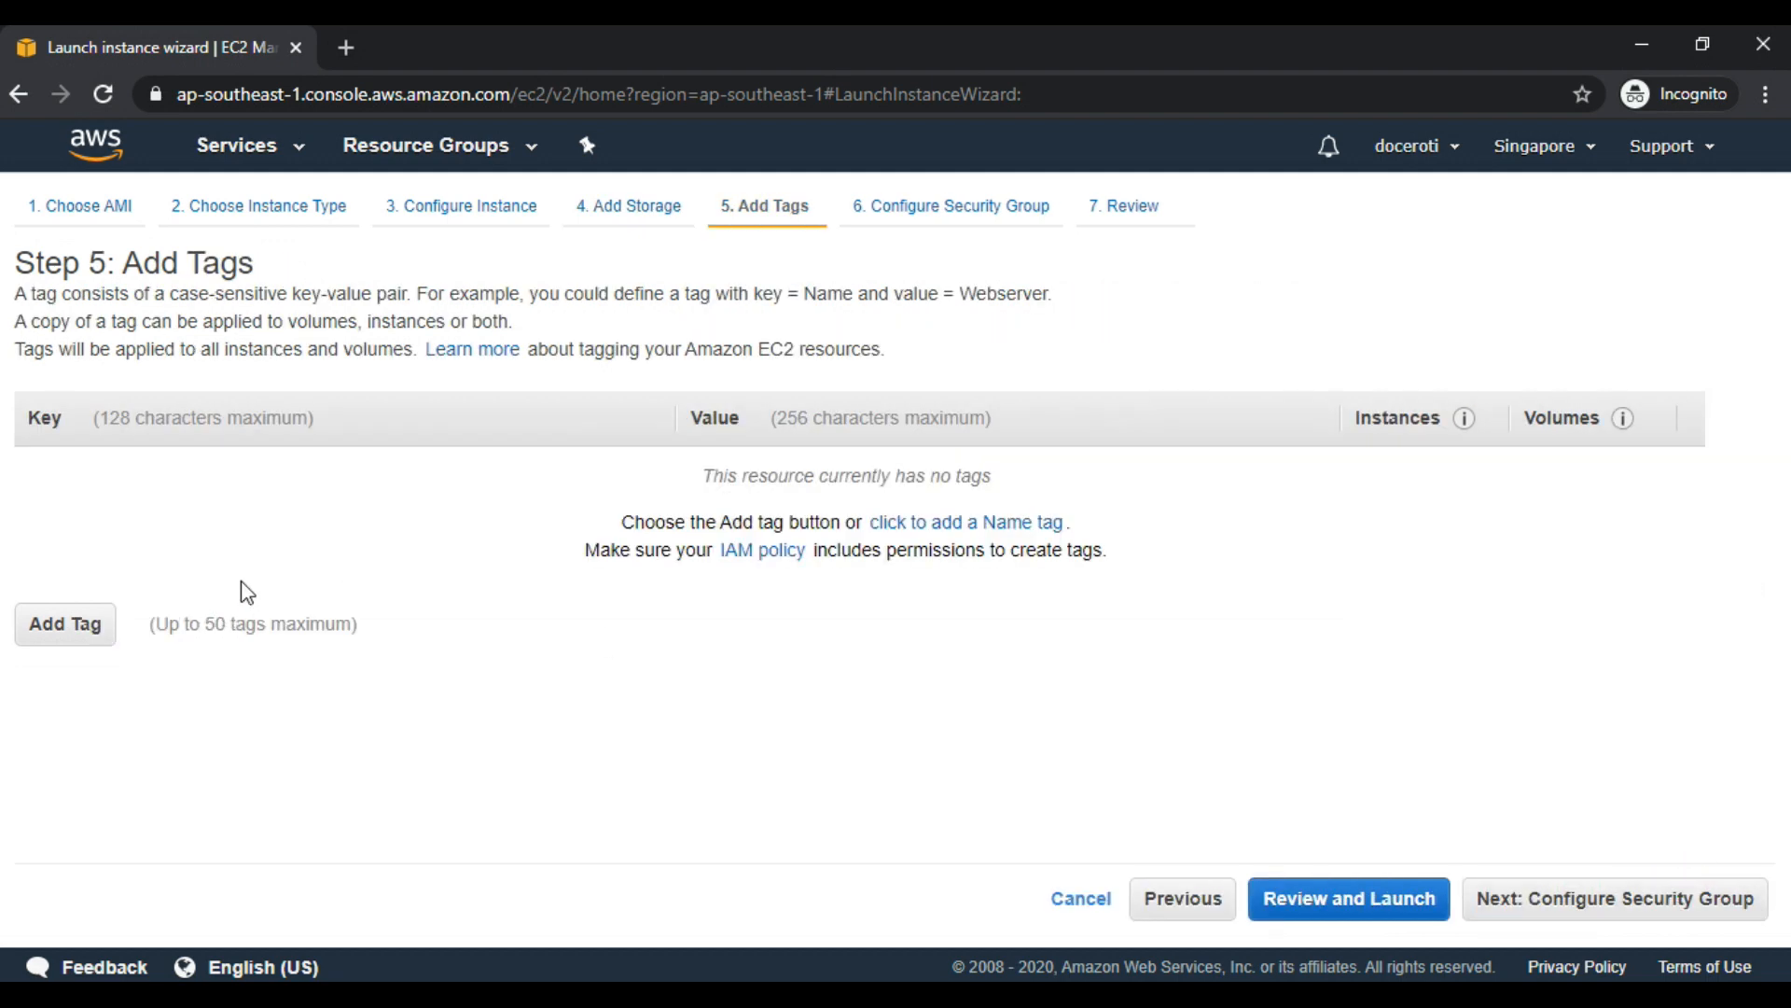
left_click(76, 641)
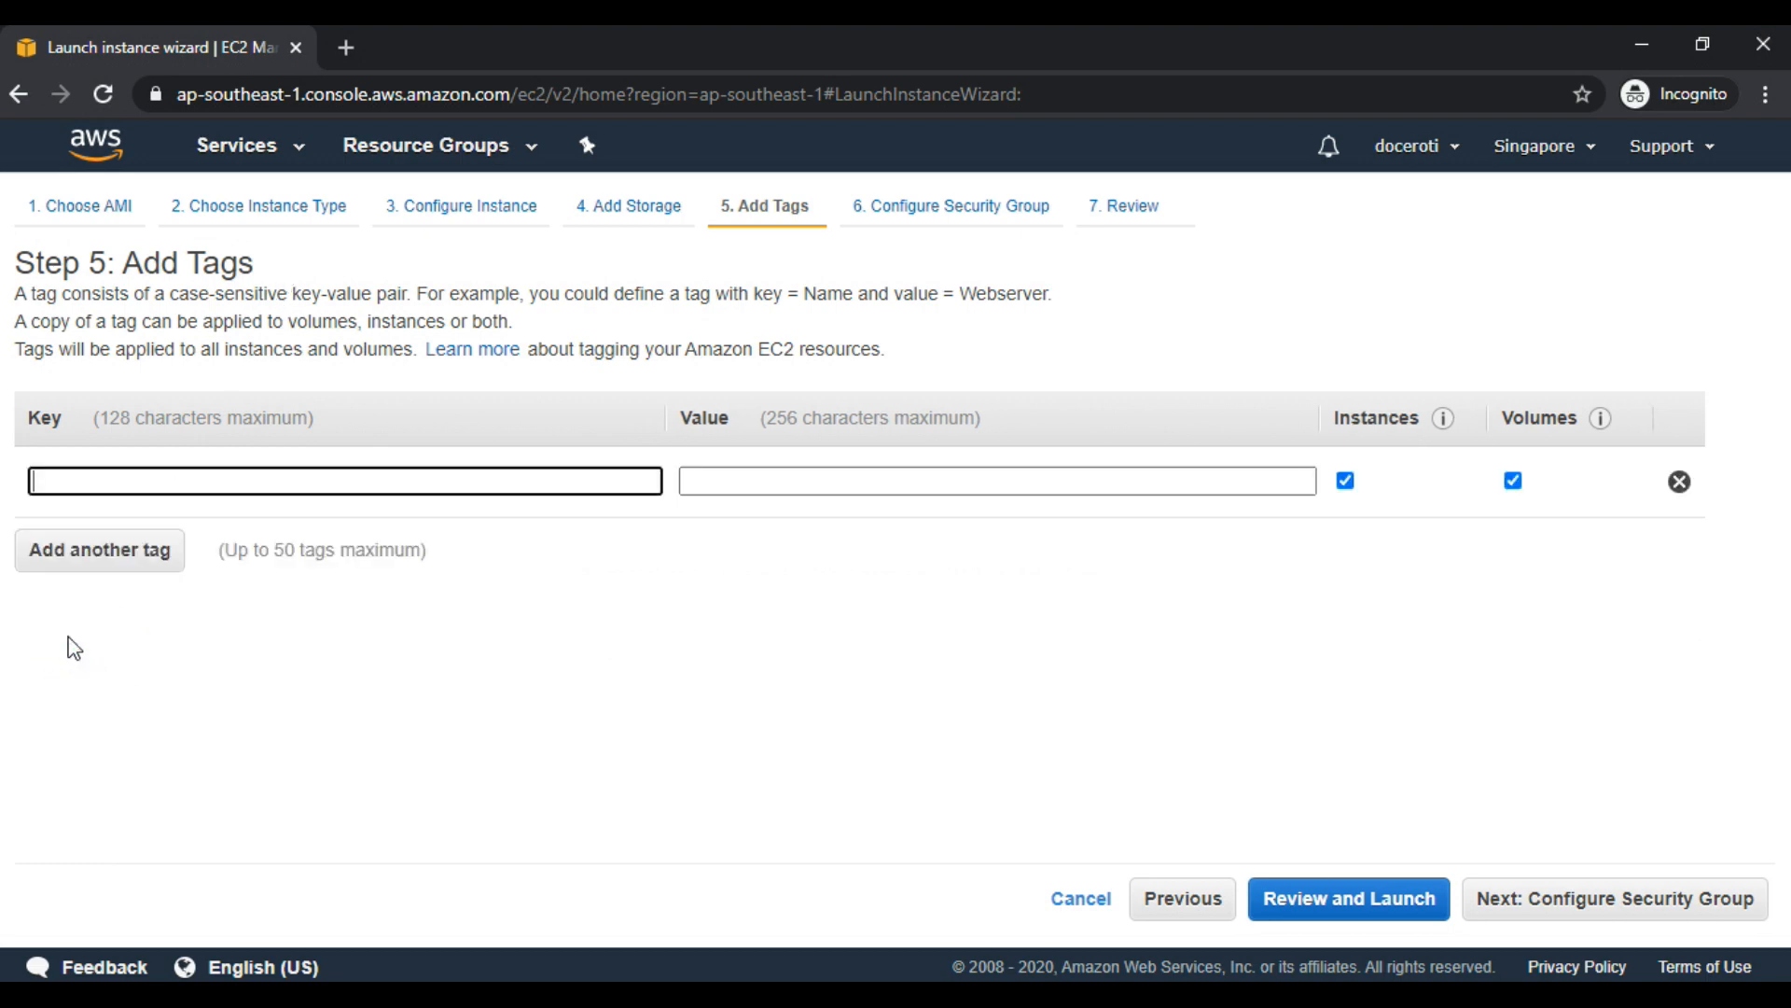
type("NAME")
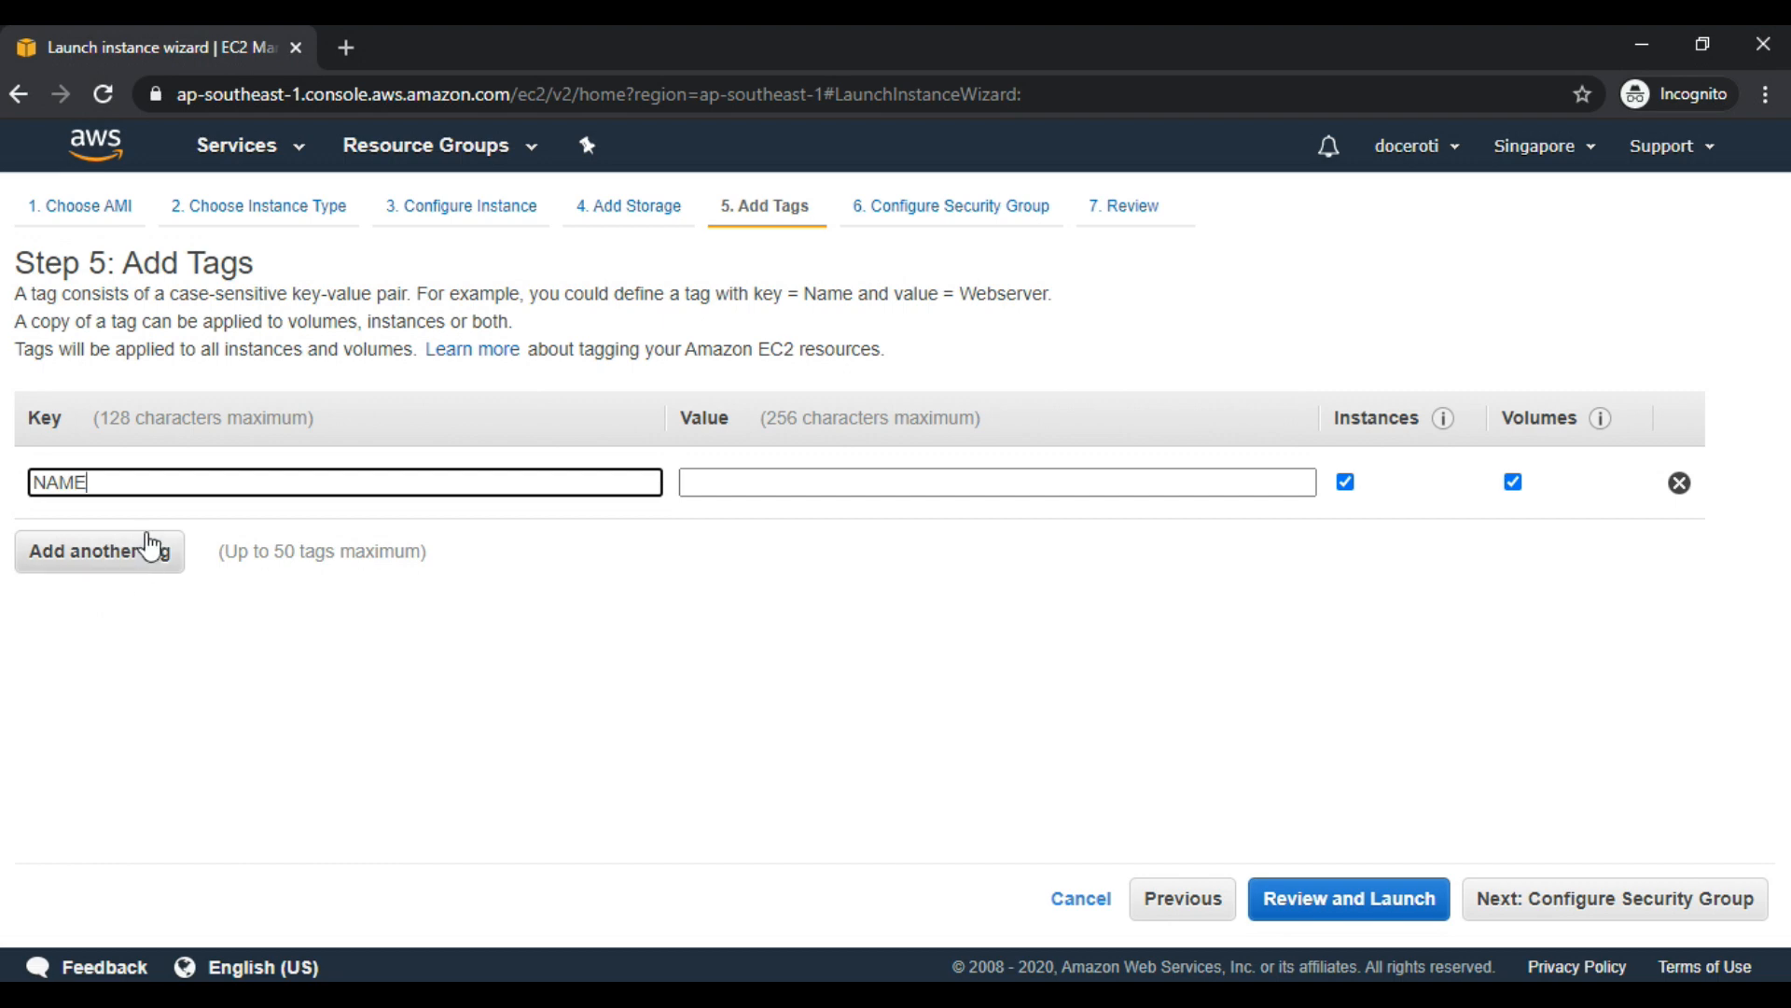
left_click(760, 482)
left_click(562, 482)
left_click(774, 483)
left_click(149, 558)
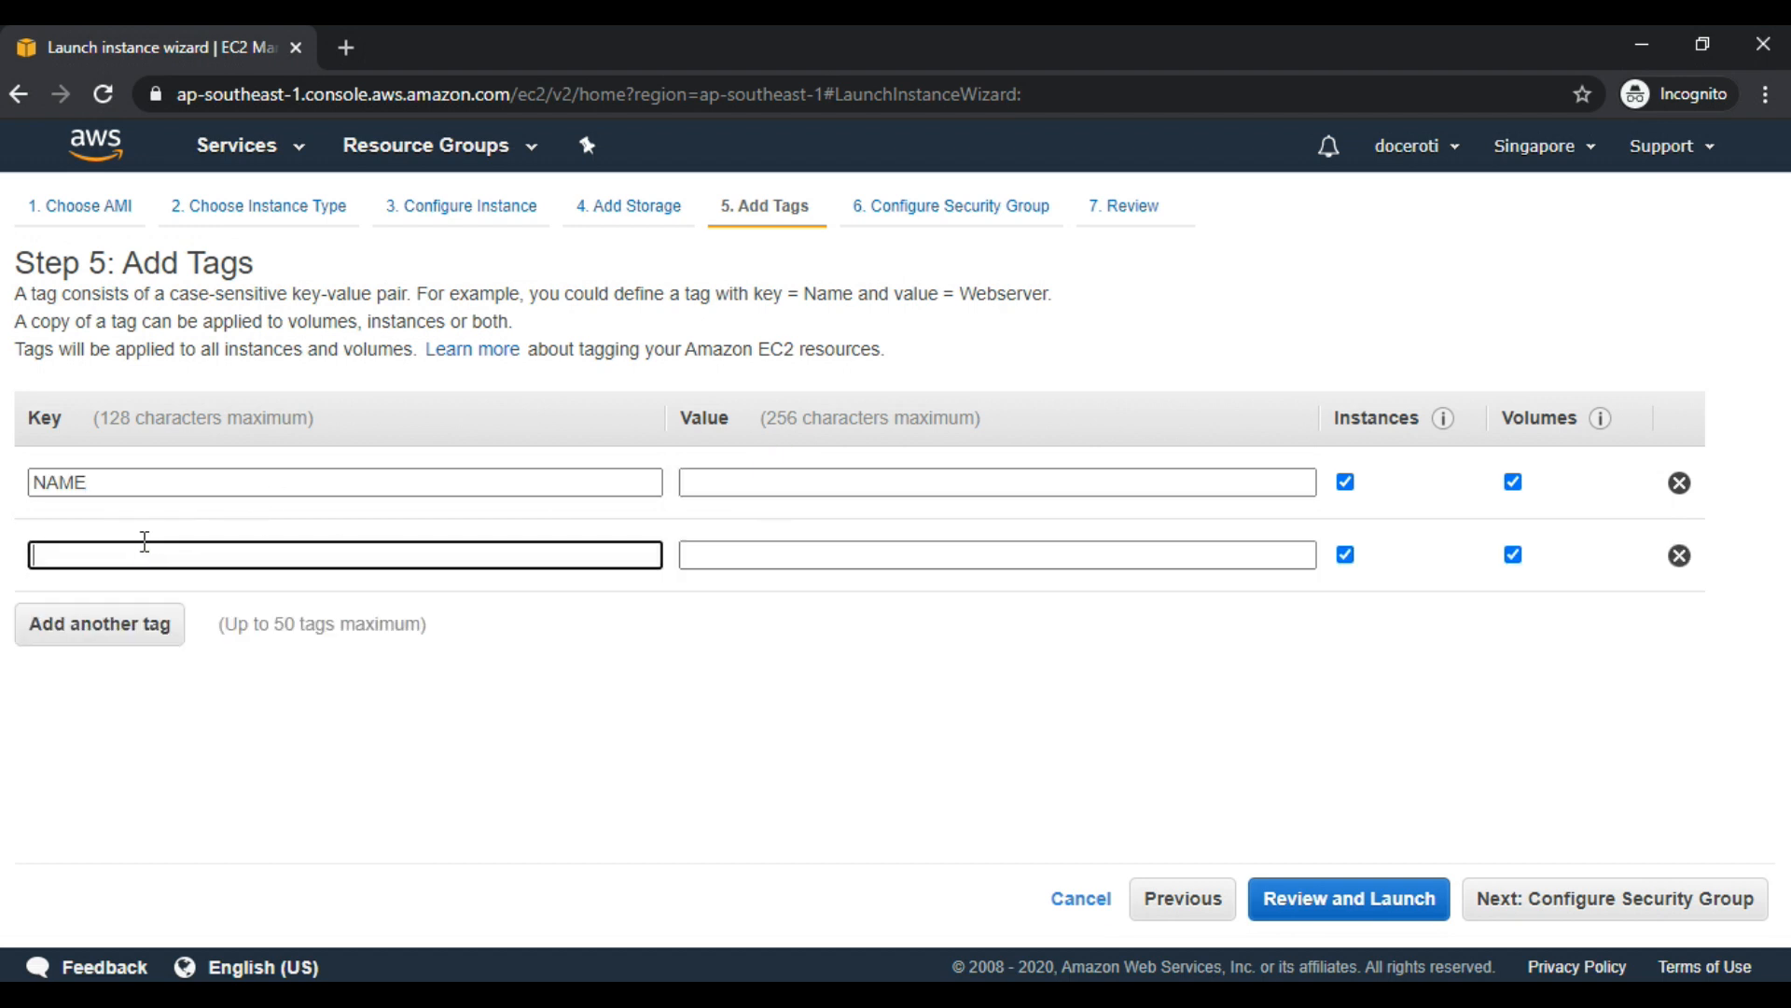
type("Enviren")
key("BackSpace")
key("BackSpace")
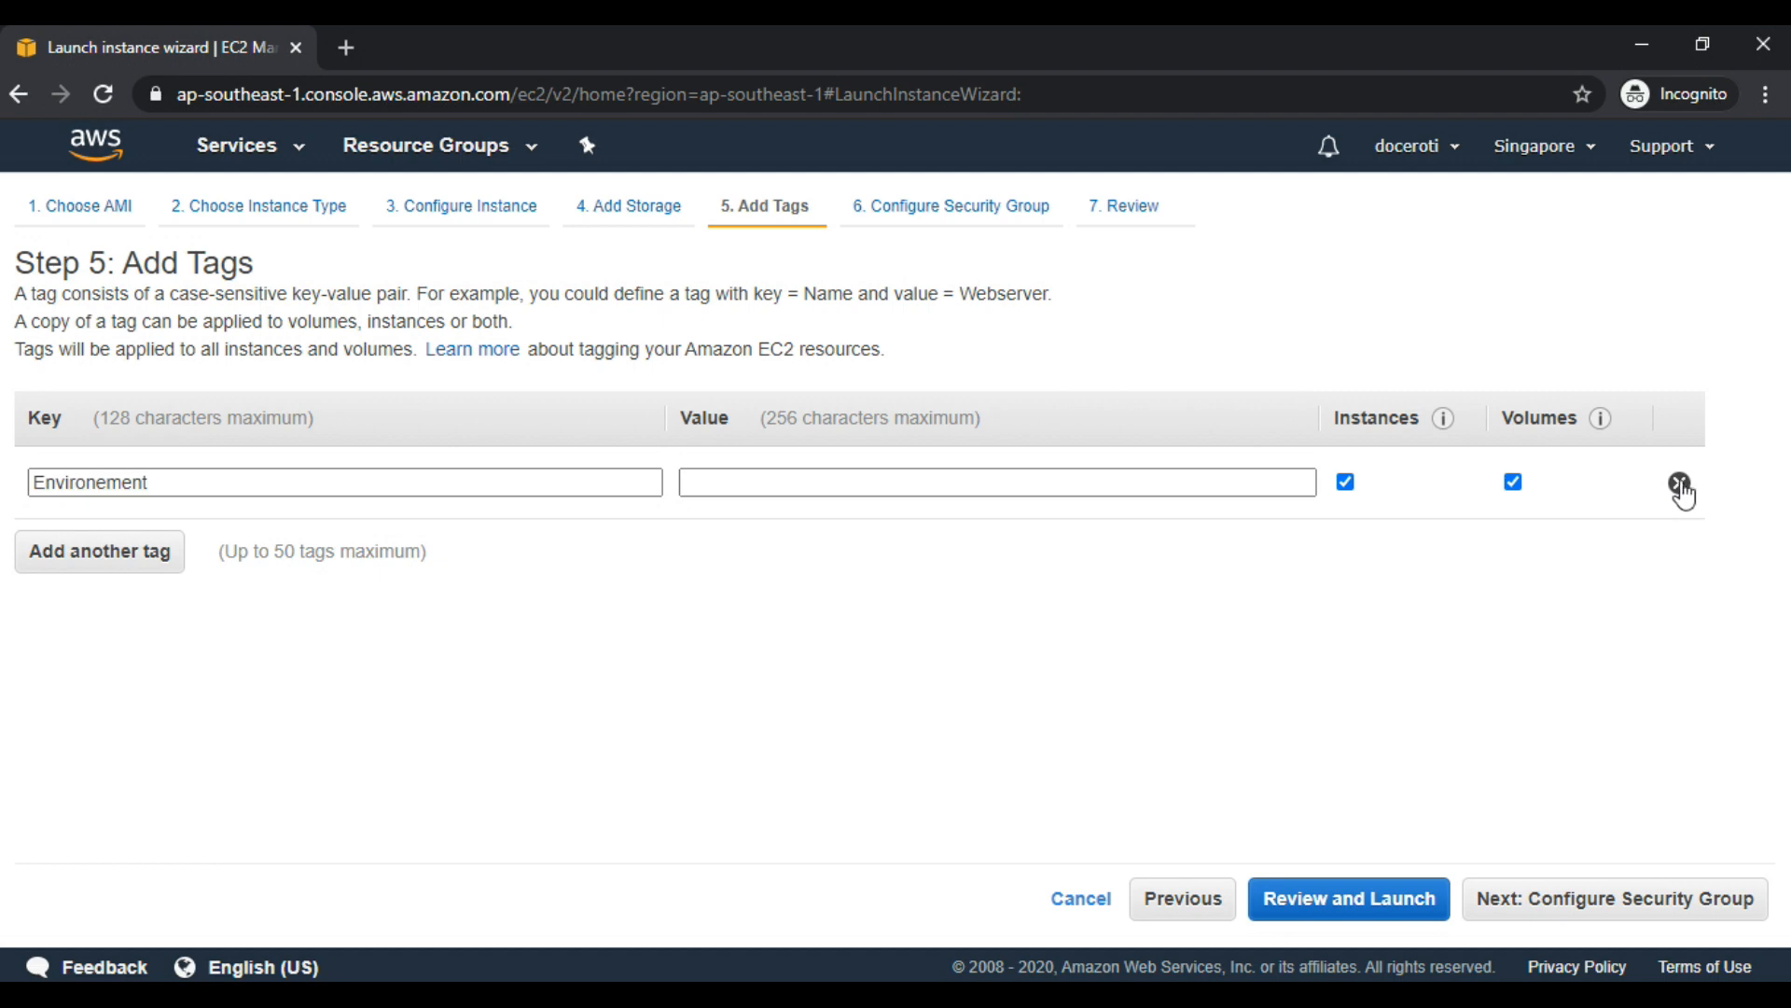
left_click(1679, 485)
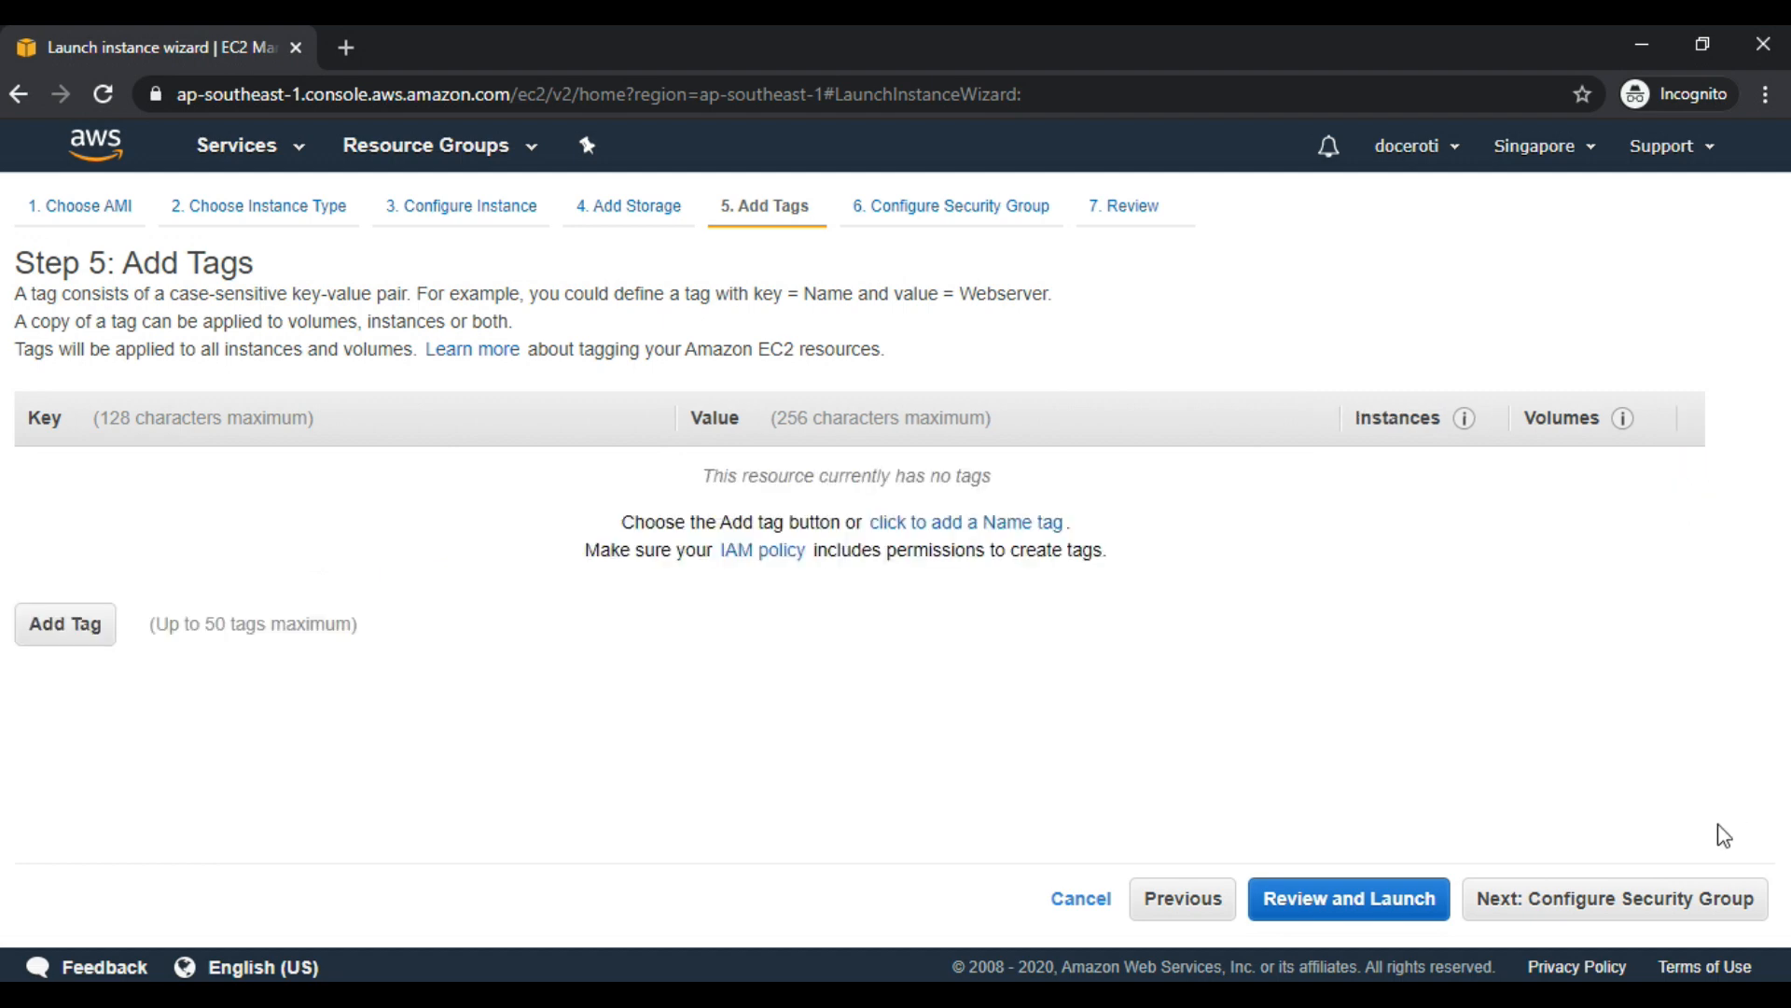
Continue to the security group configuration and examine its name and the SSH, HTTP and HTTPS rules.
left_click(1711, 907)
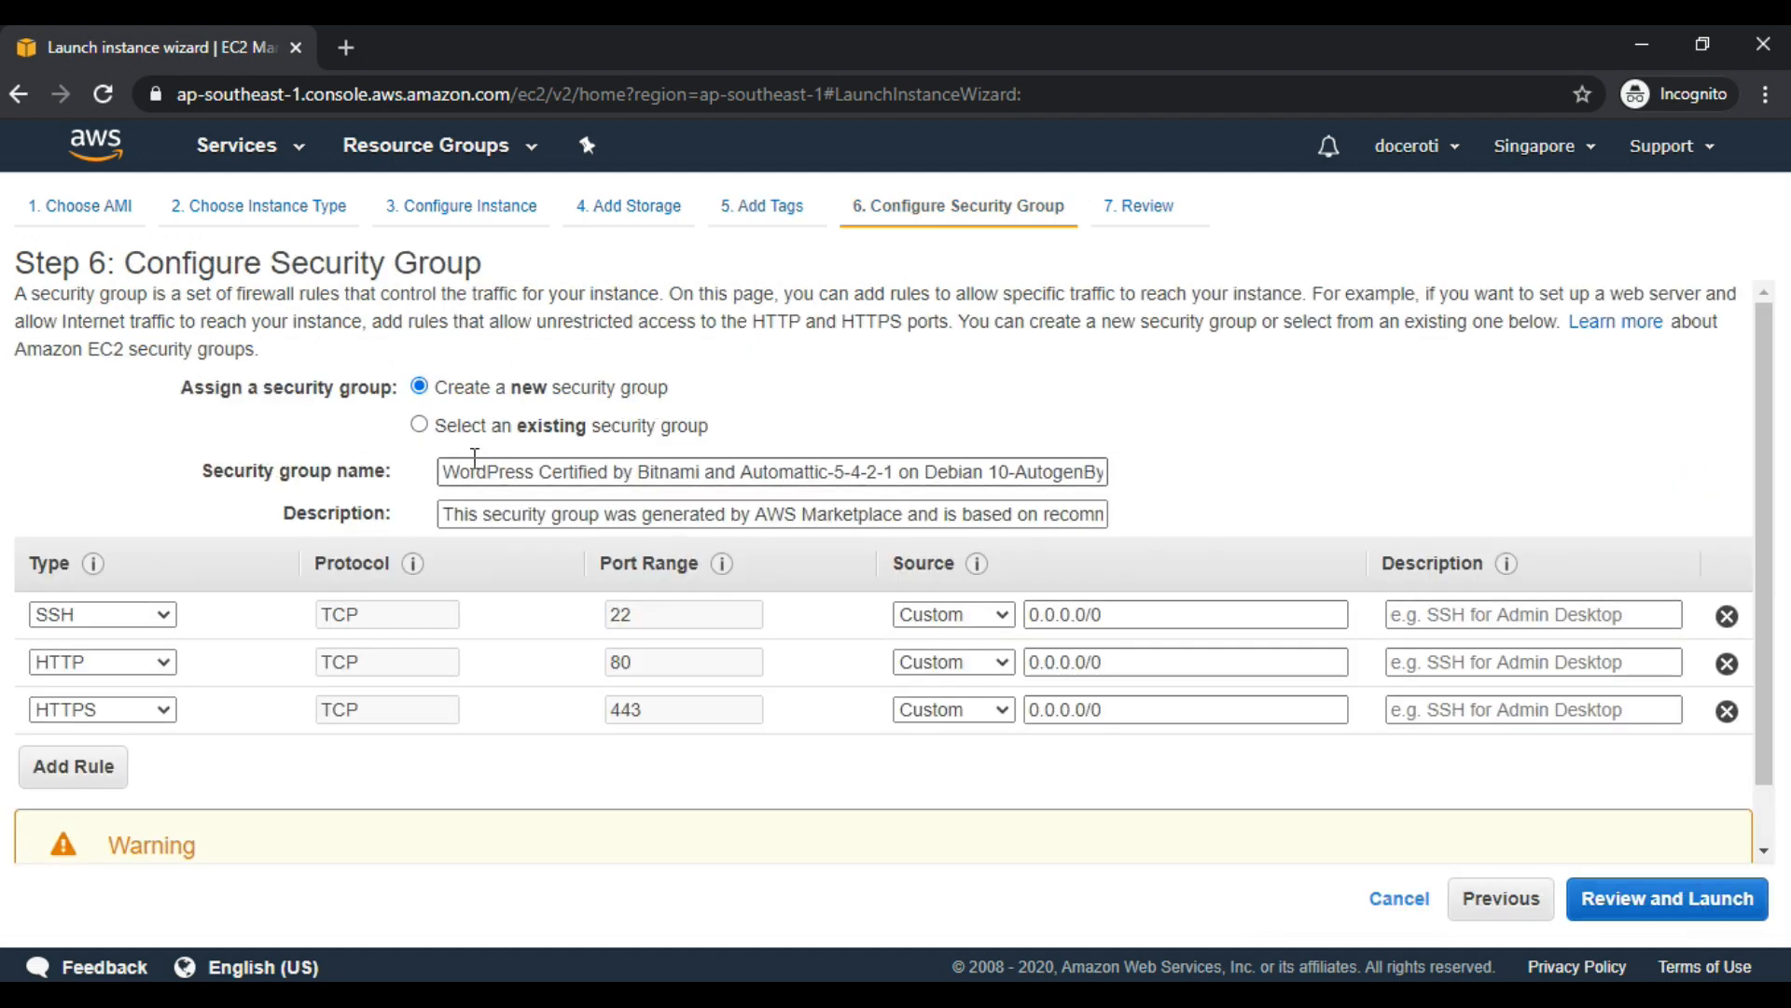
left_click_drag(449, 471, 1073, 472)
left_click(1206, 466)
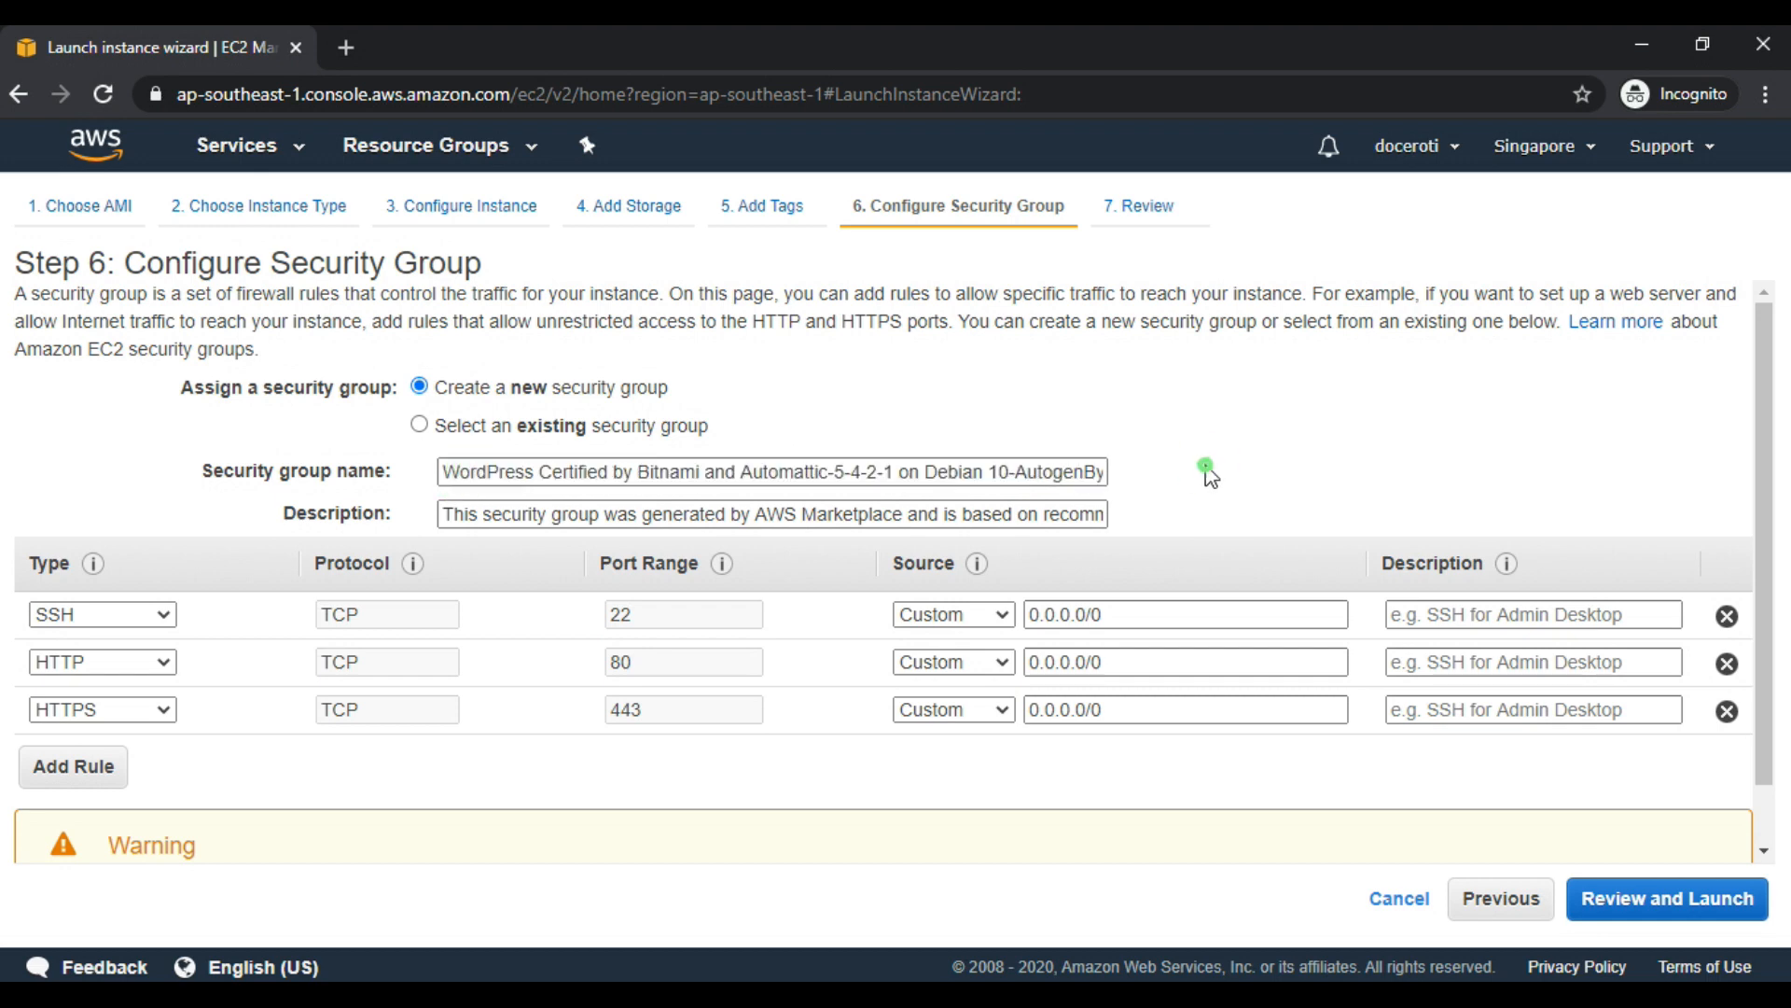
scroll(1210, 475, "down", 1)
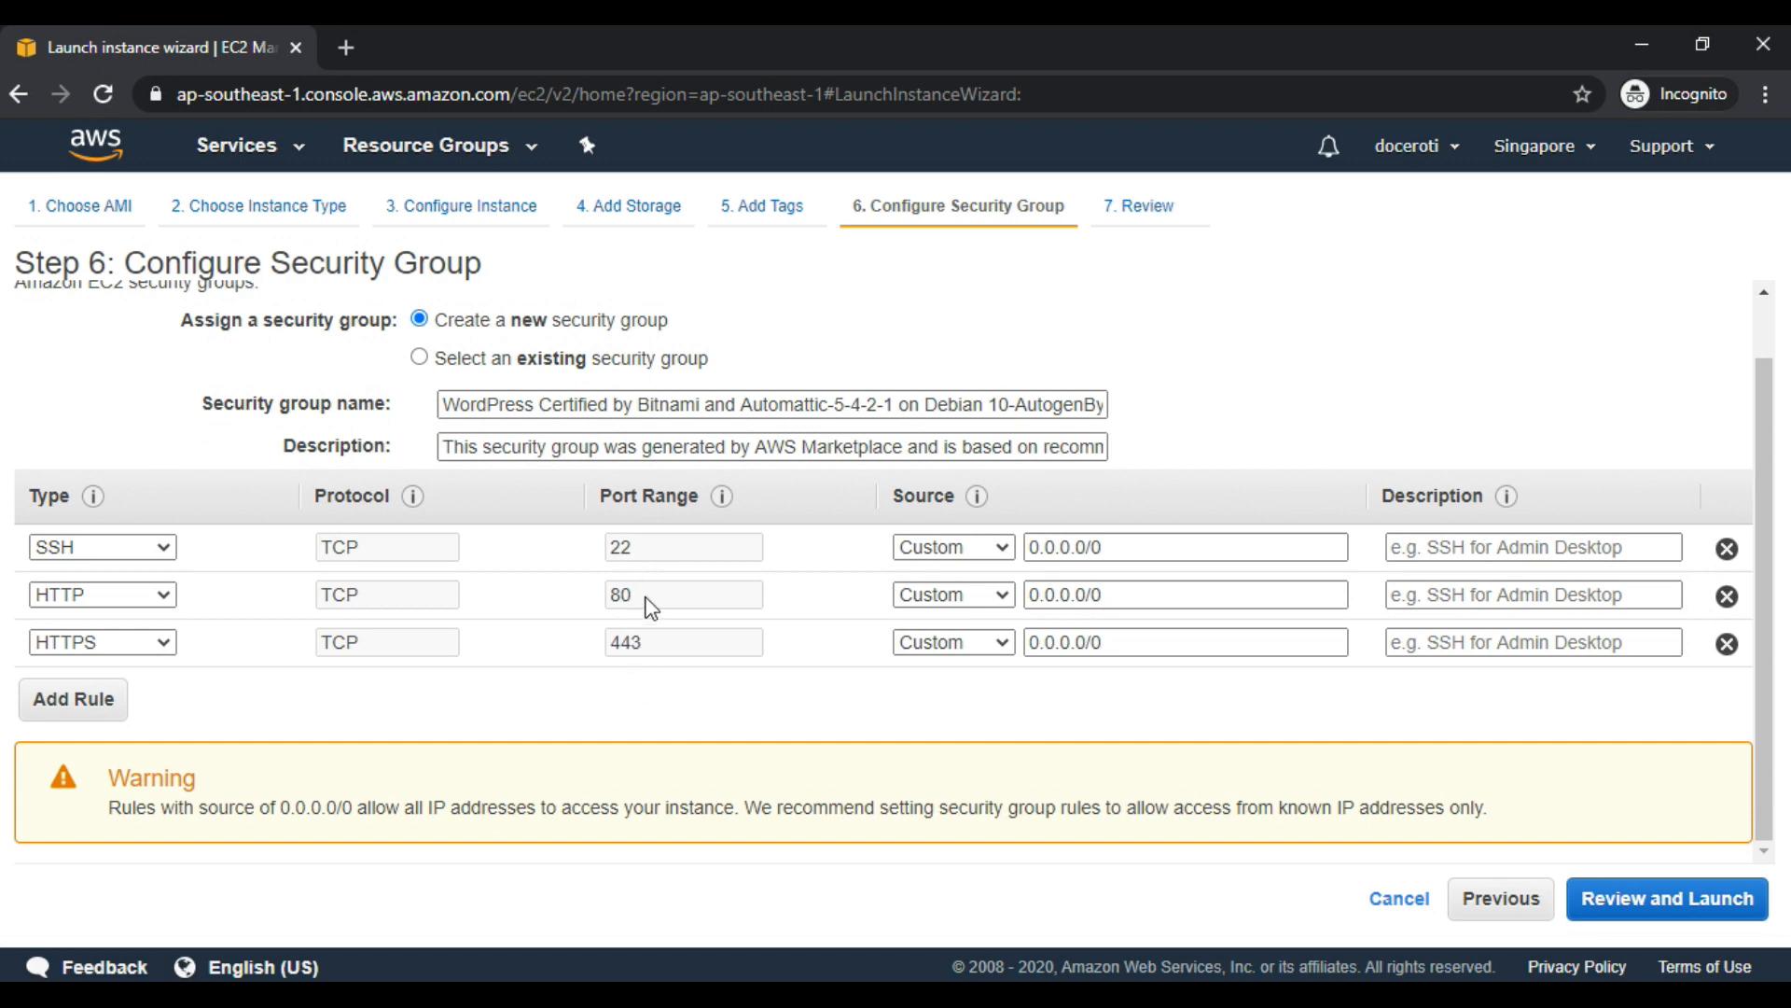
scroll(1422, 715, "up", 1)
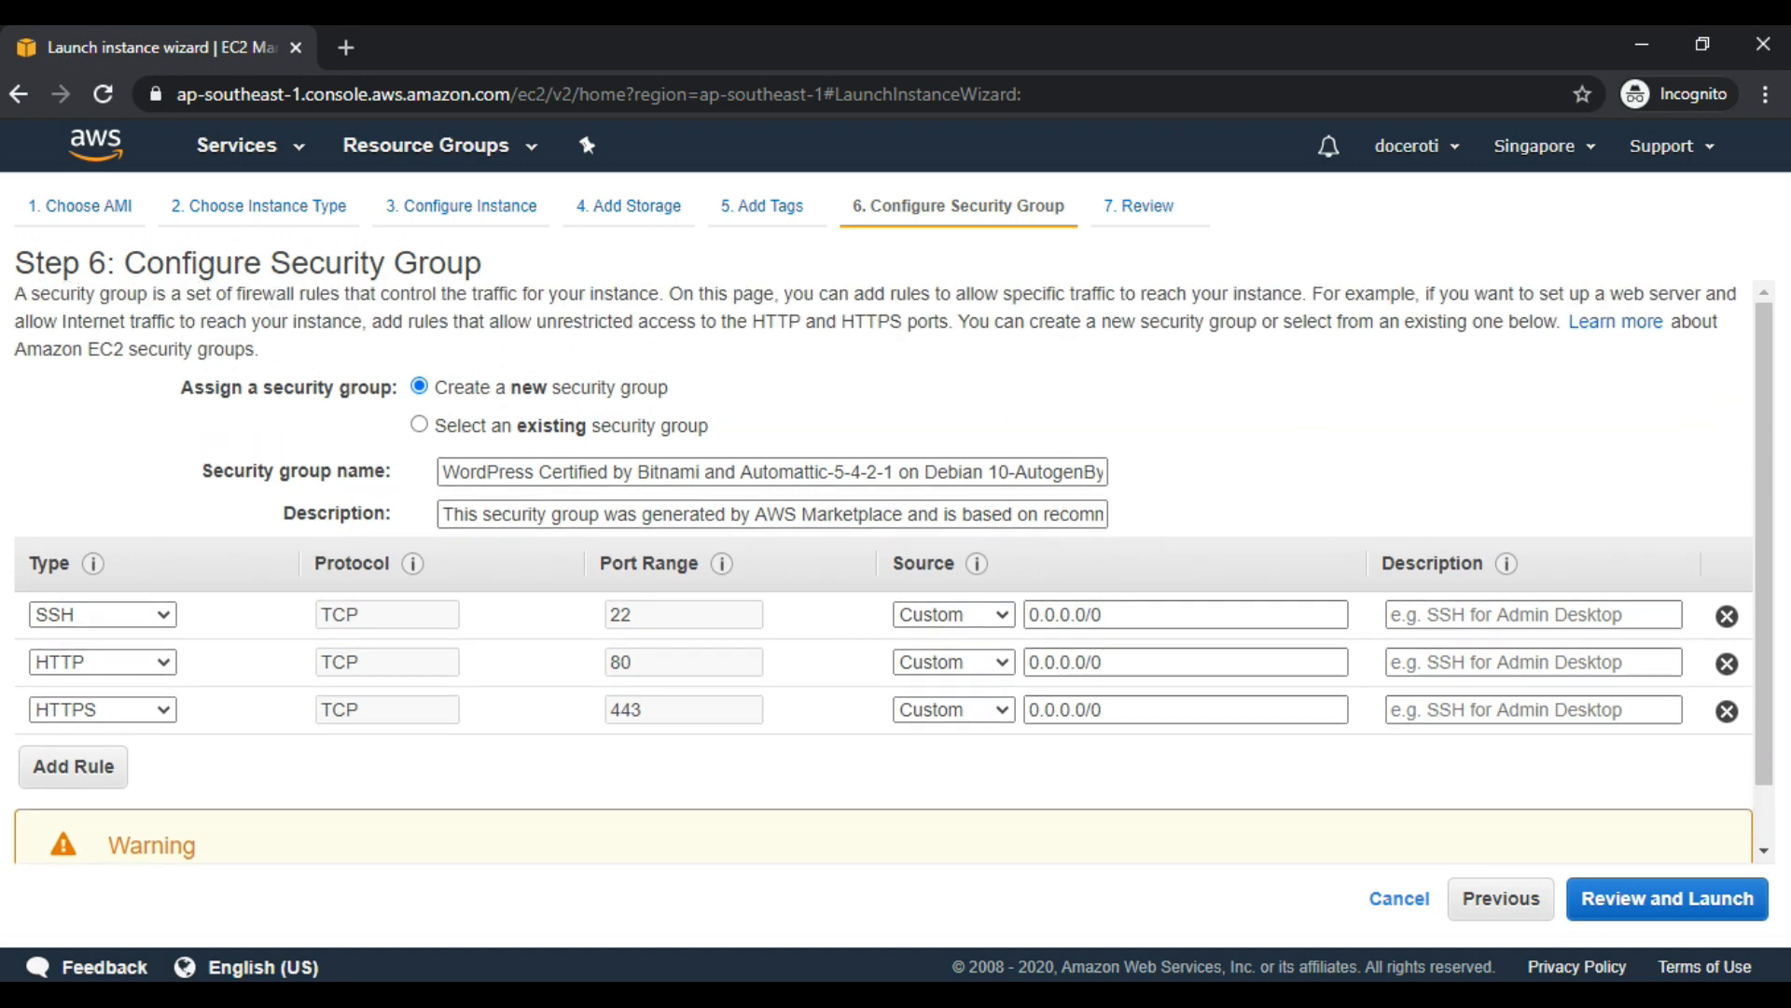
Return to the launch review and check the AMI, t2.micro instance type and security group rules.
left_click(1700, 923)
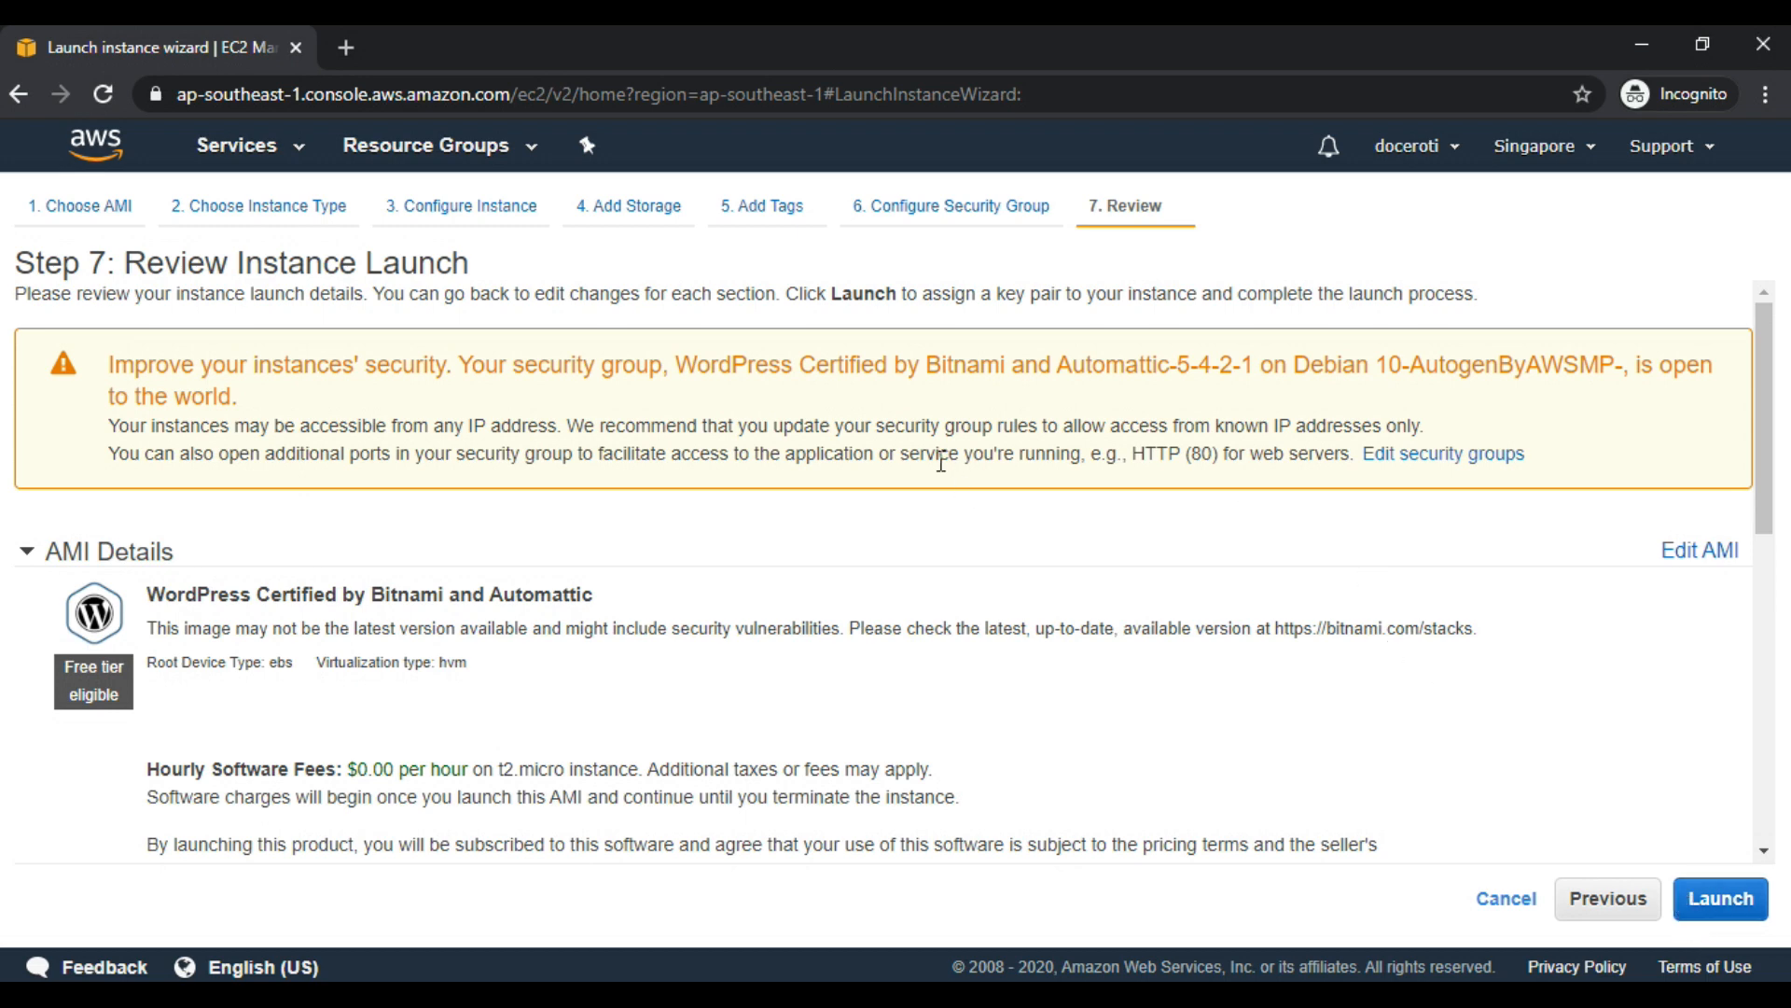
scroll(941, 462, "down", 1)
scroll(944, 471, "down", 1)
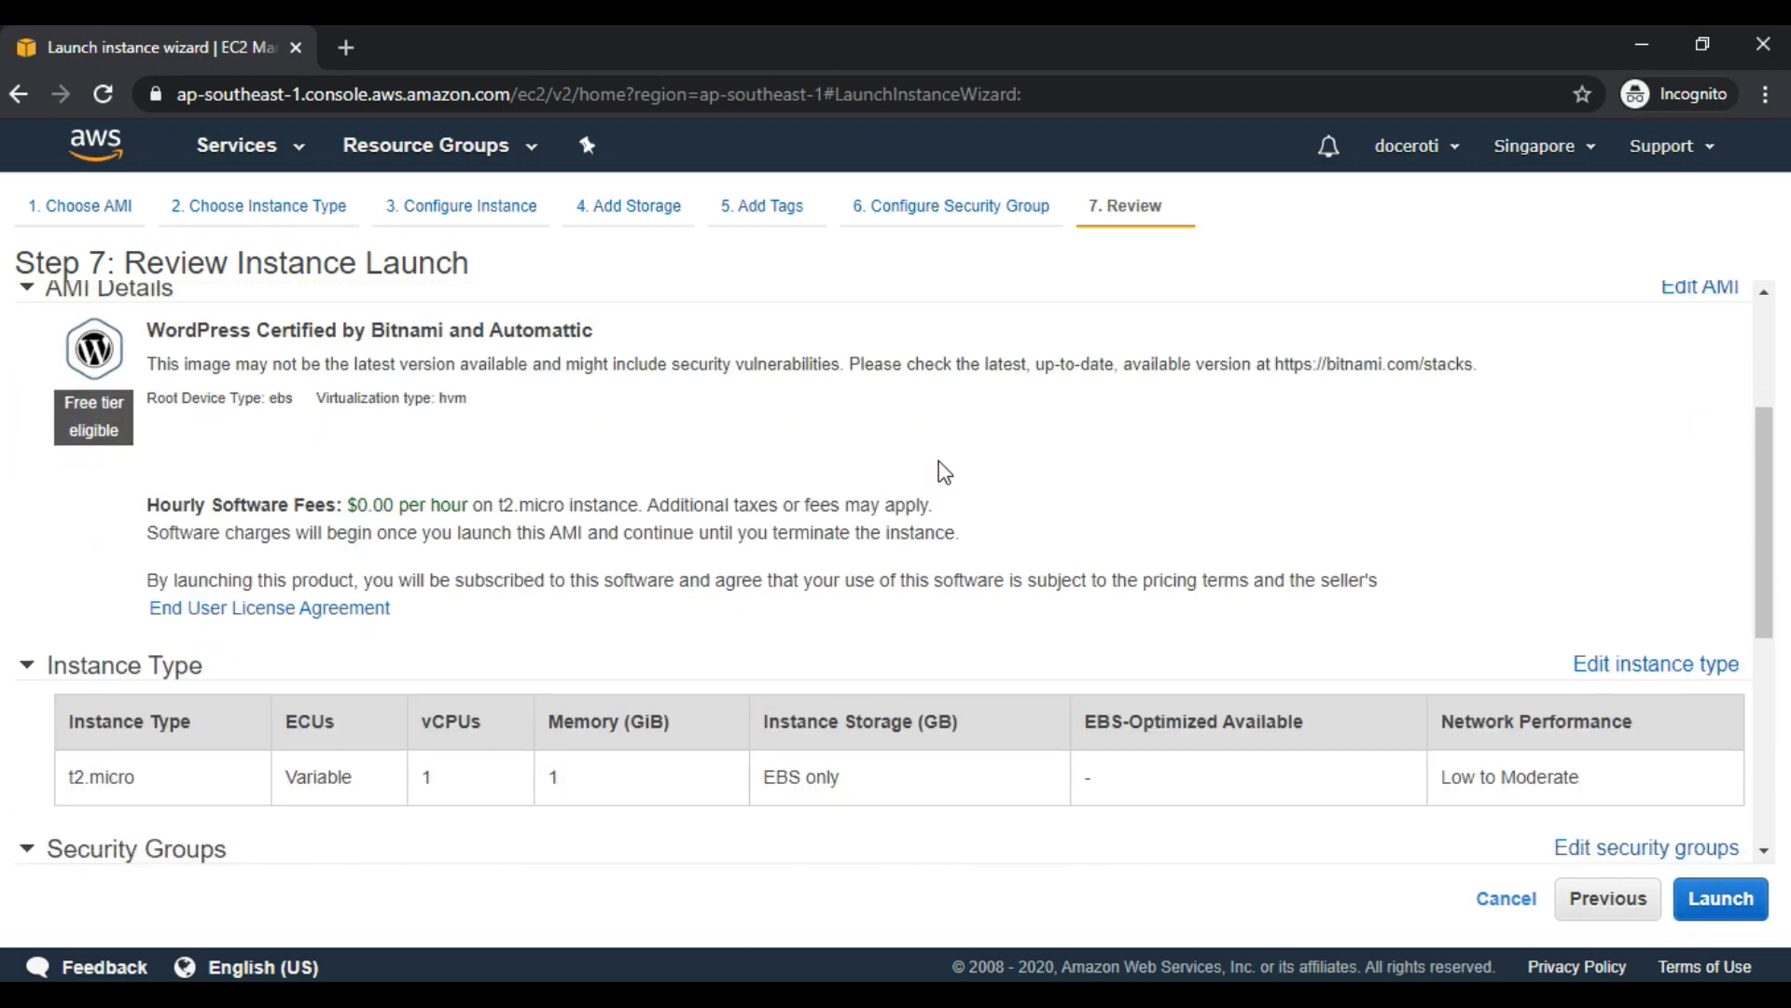
scroll(944, 472, "down", 3)
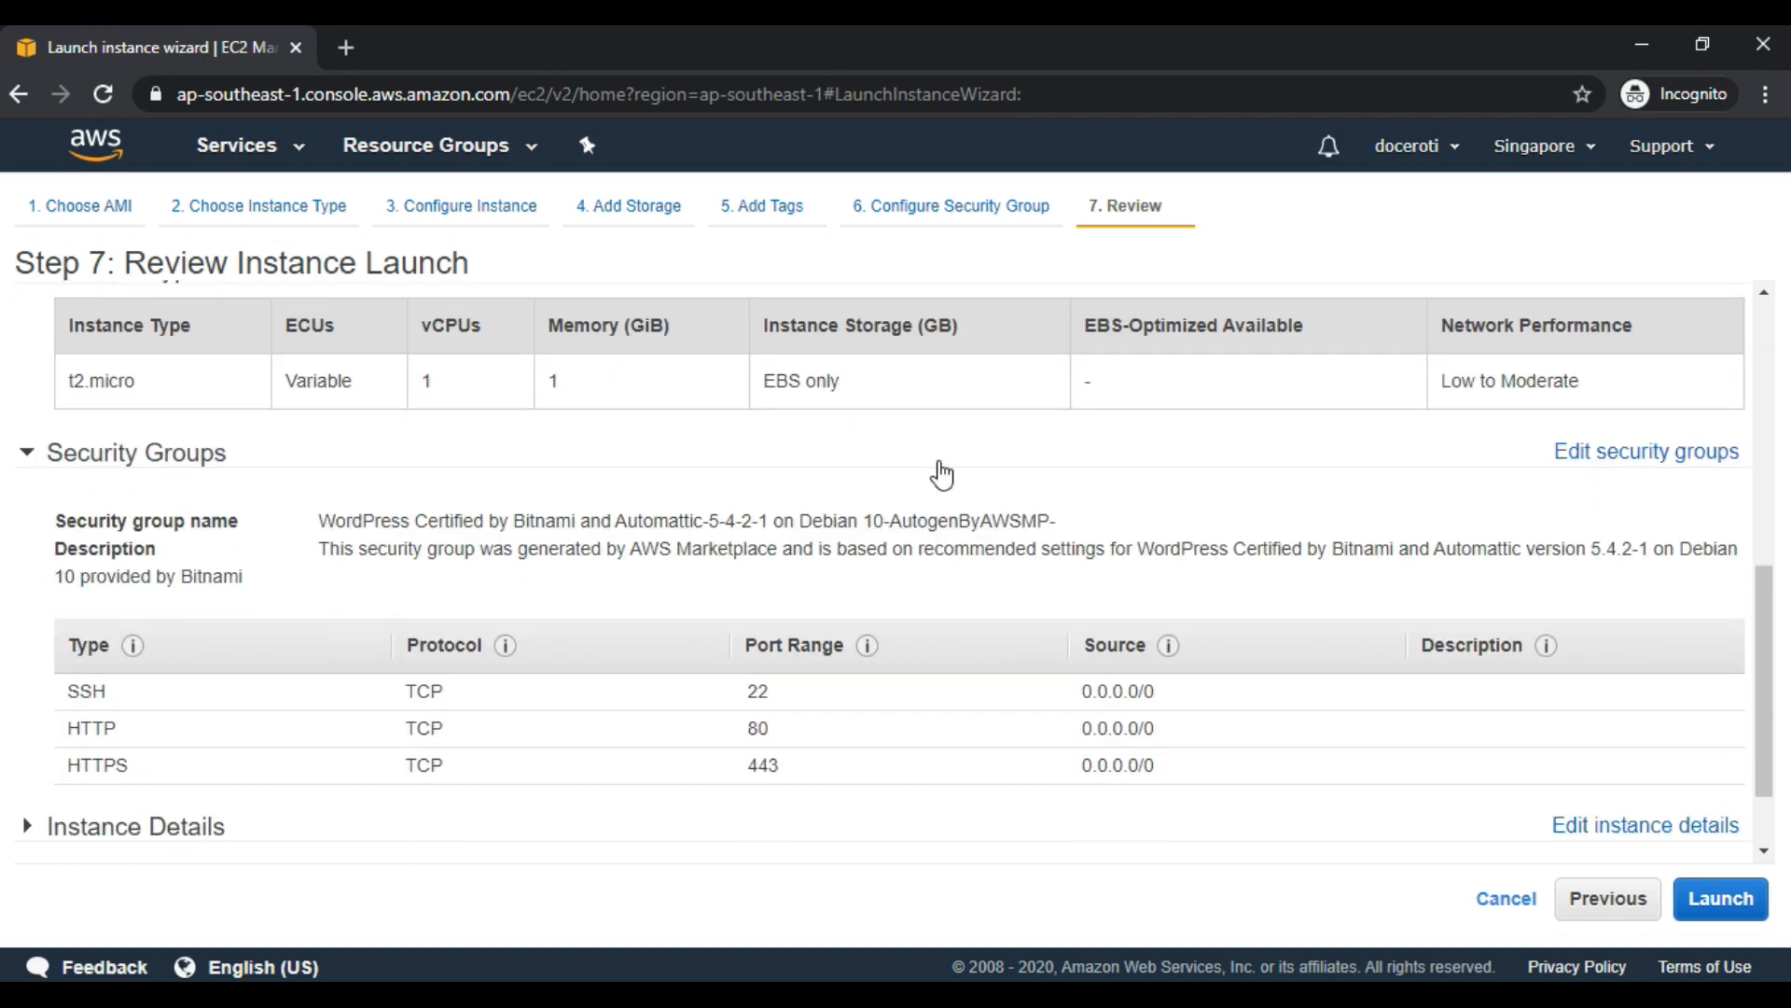
scroll(942, 474, "down", 1)
Start the launch, create a new key pair named mywordpress, and download its private key file.
left_click(1724, 900)
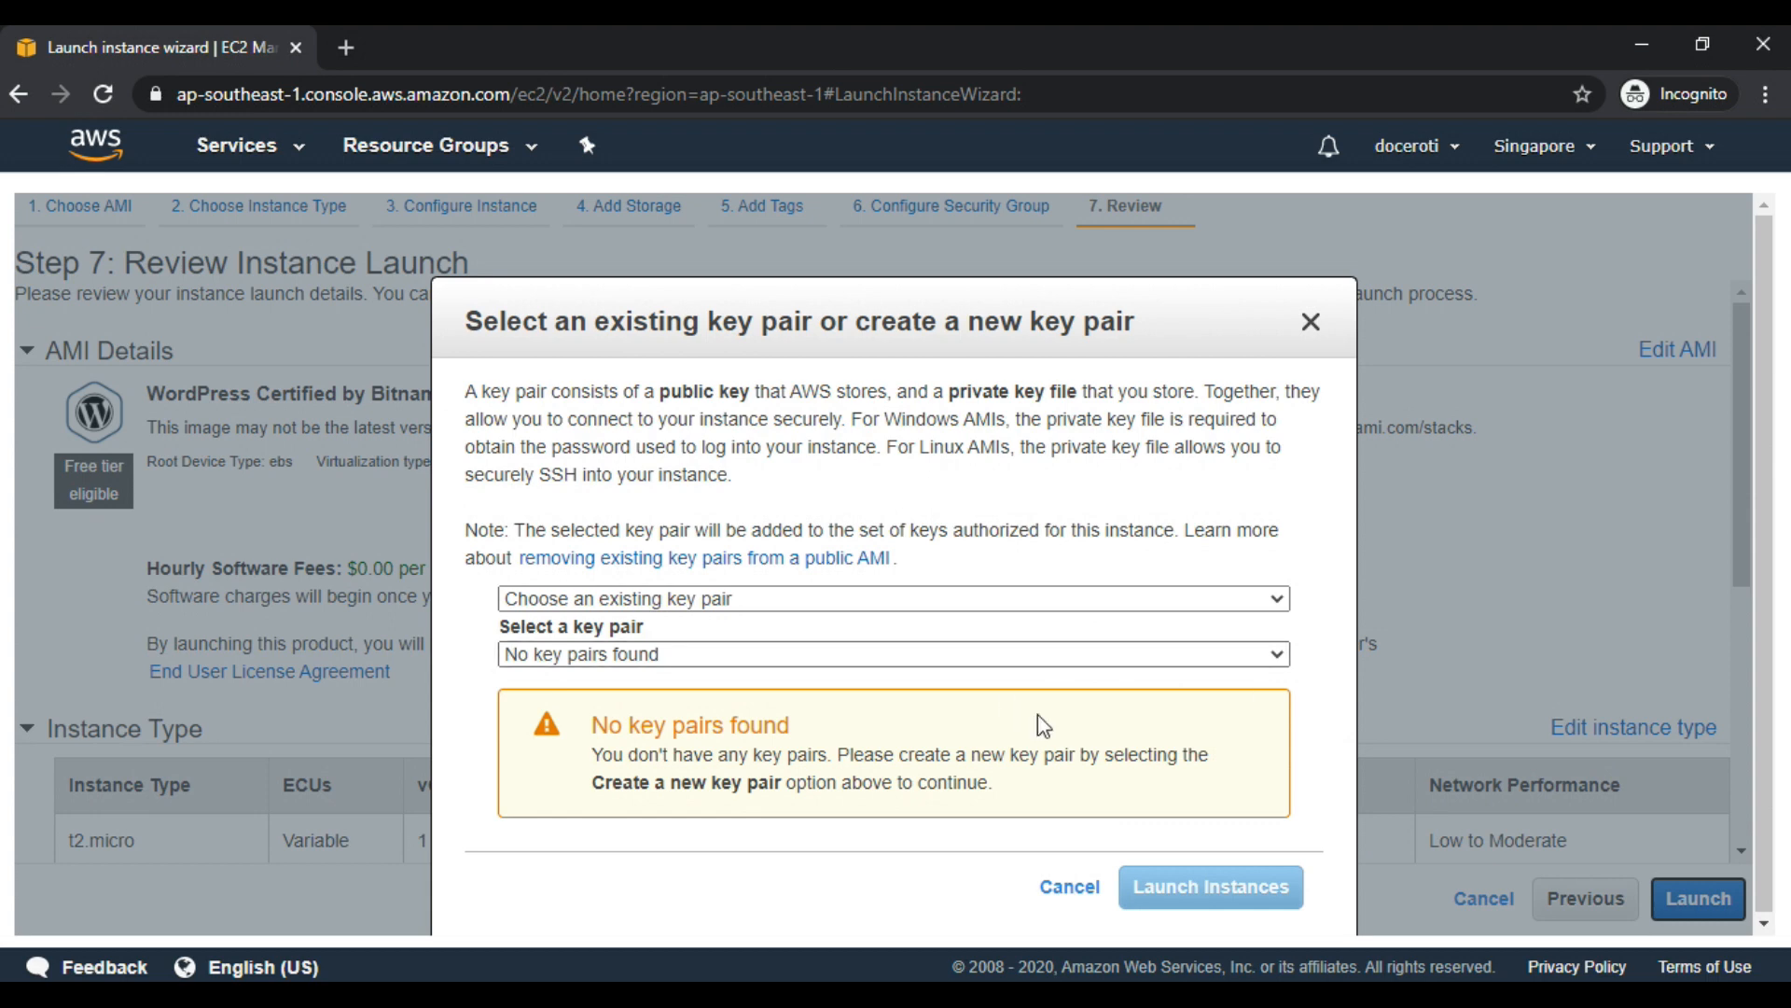
left_click(941, 601)
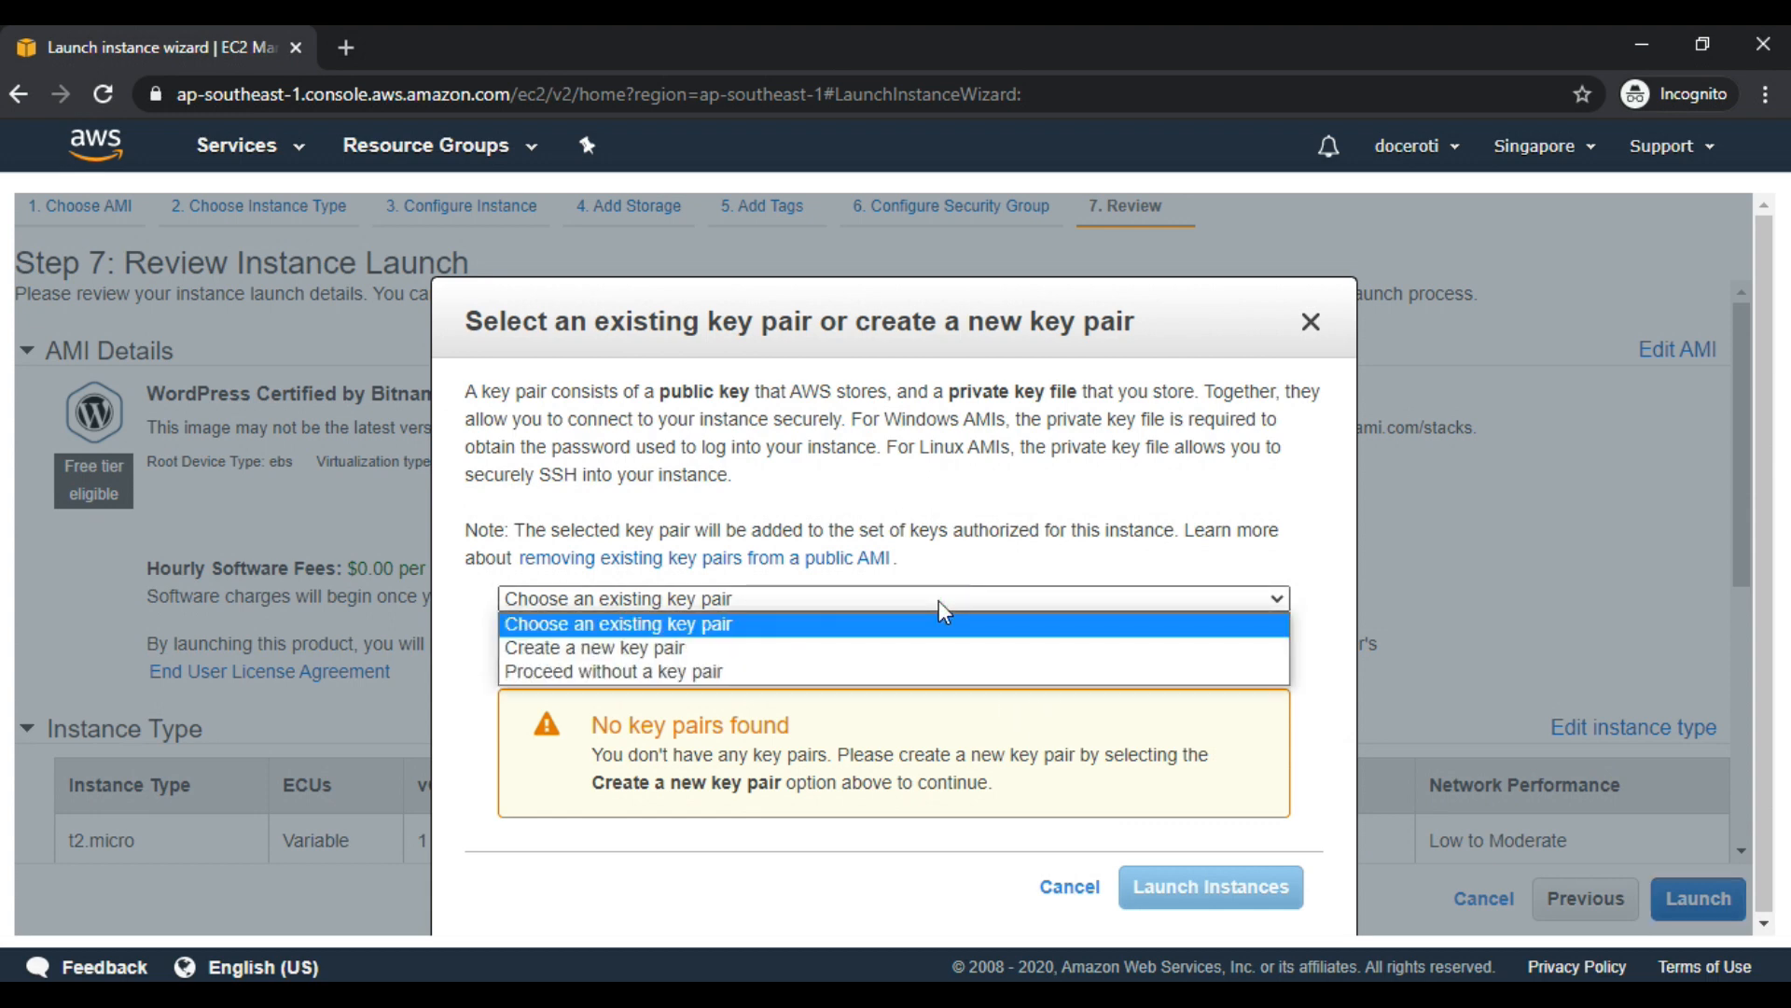
left_click(592, 647)
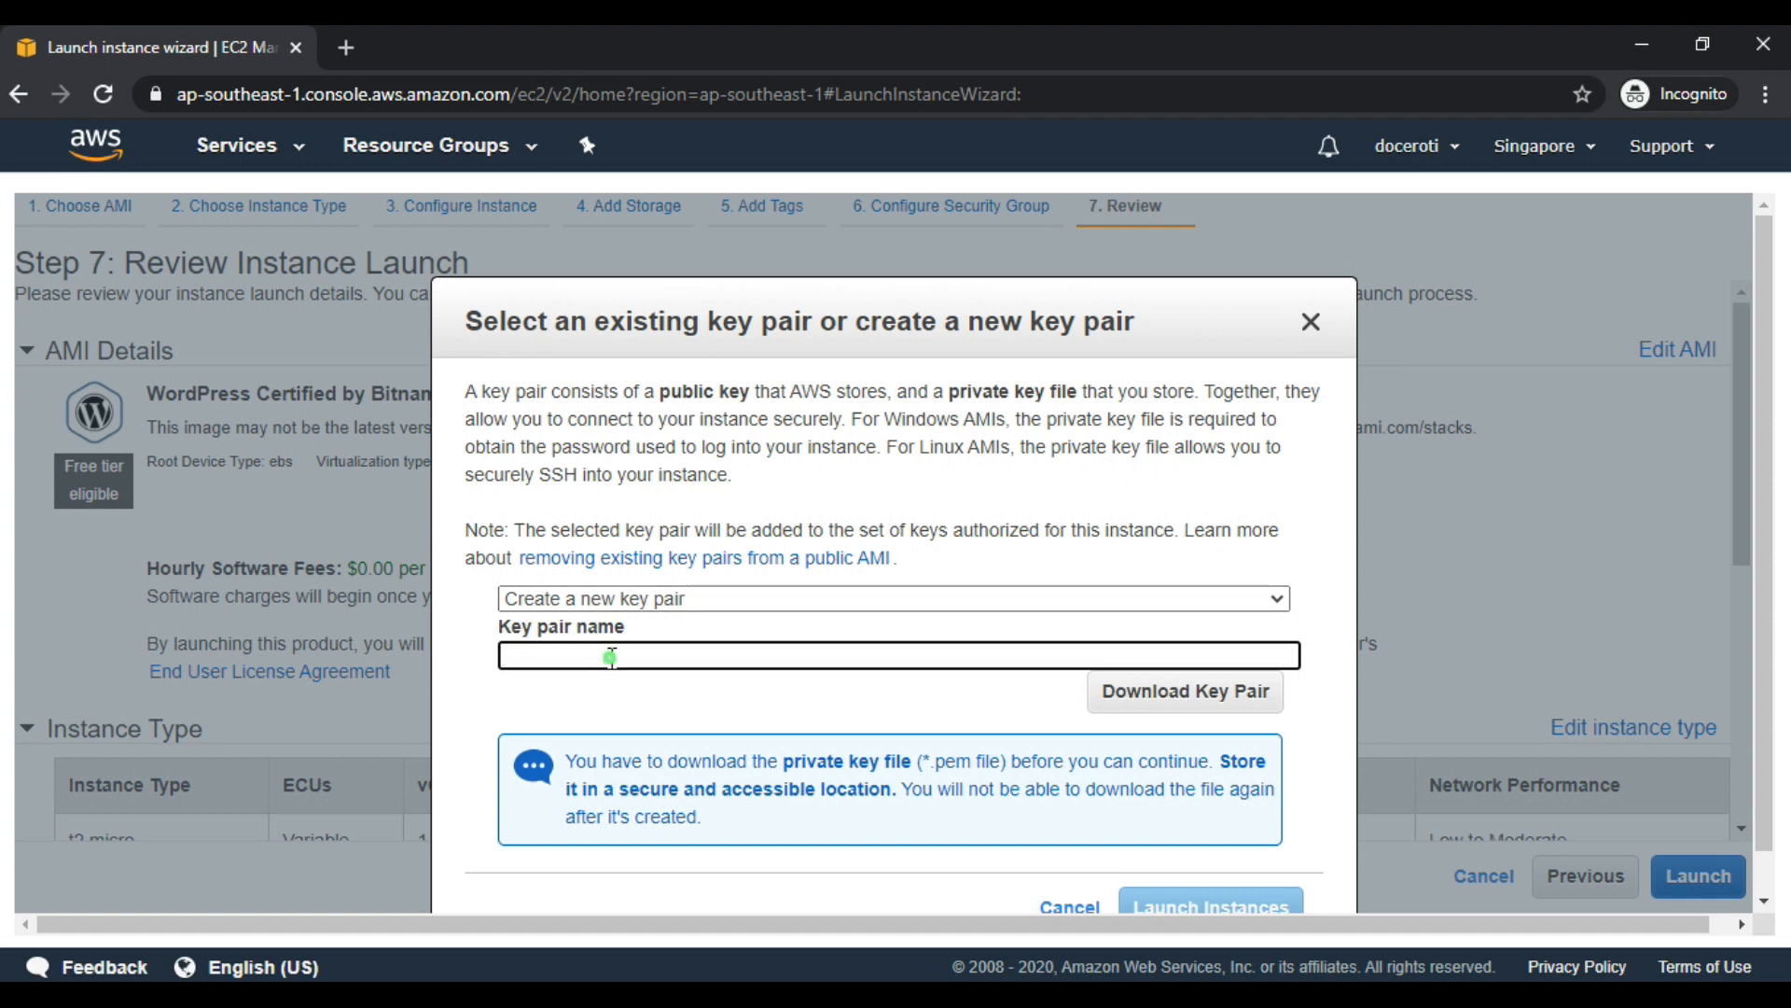
type("ywordpress")
scroll(1060, 620, "down", 1)
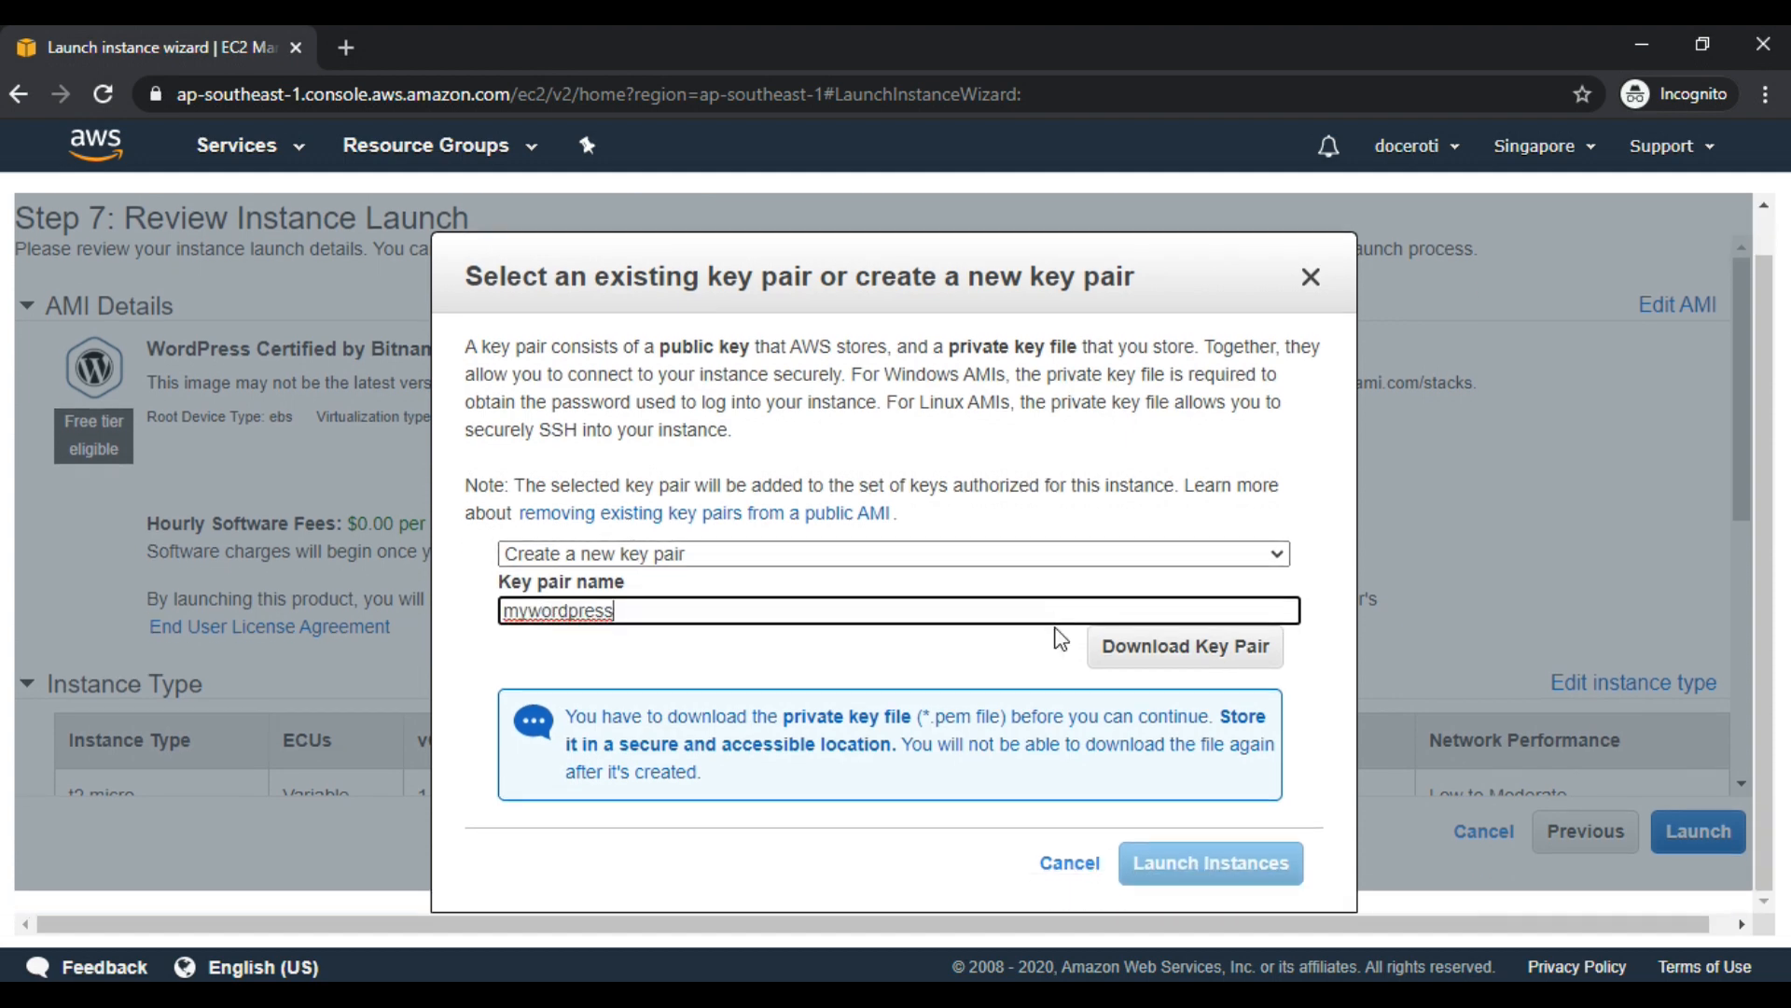
left_click(1246, 648)
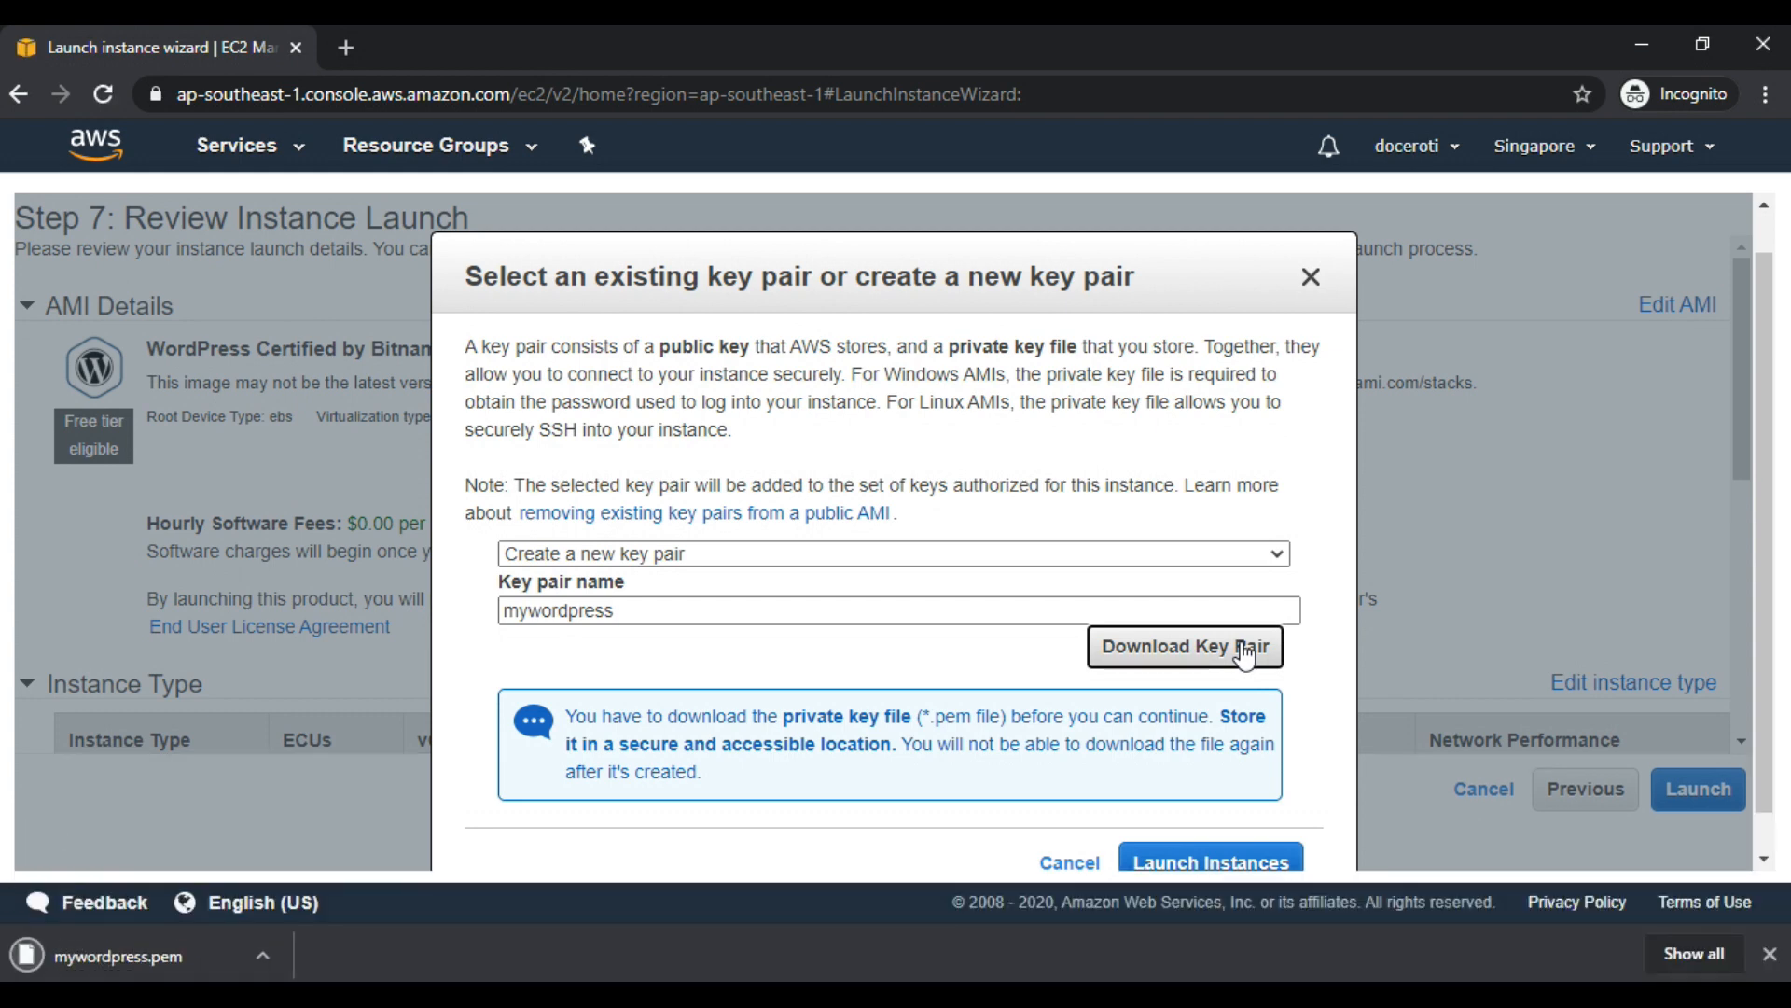
scroll(1275, 653, "down", 1)
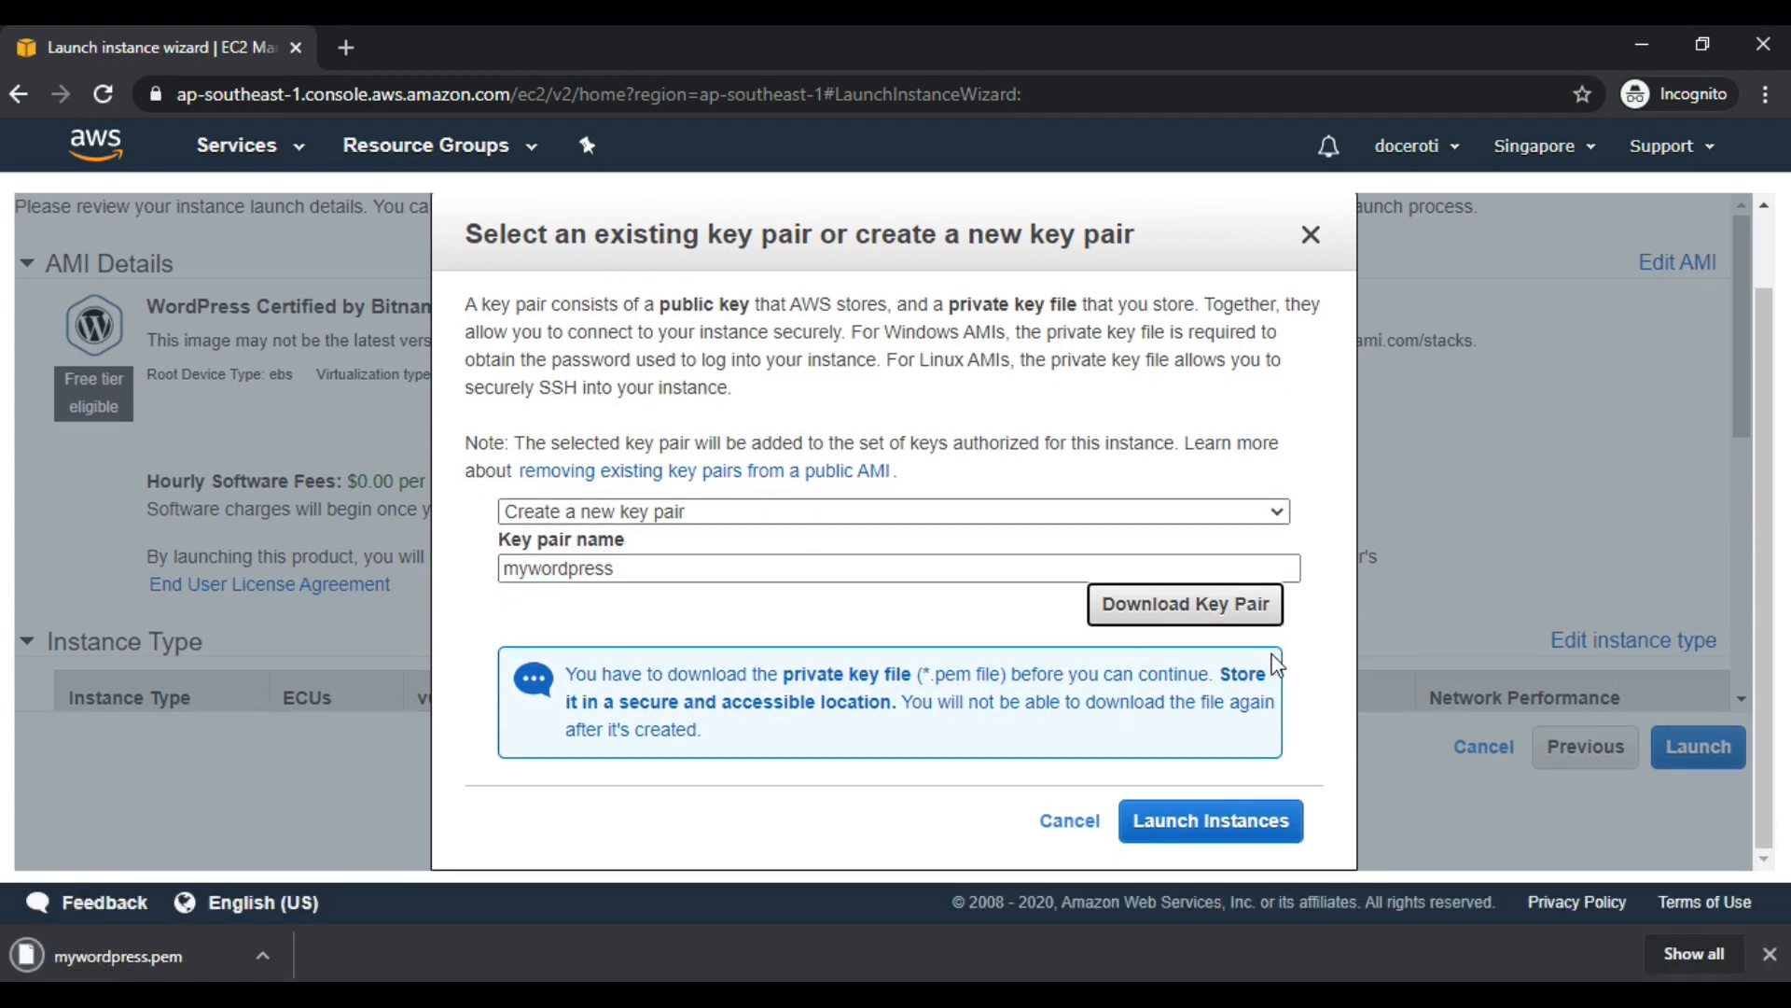
Launch the instance with the mywordpress key pair and read the launch status and estimated charges notices.
left_click(1253, 821)
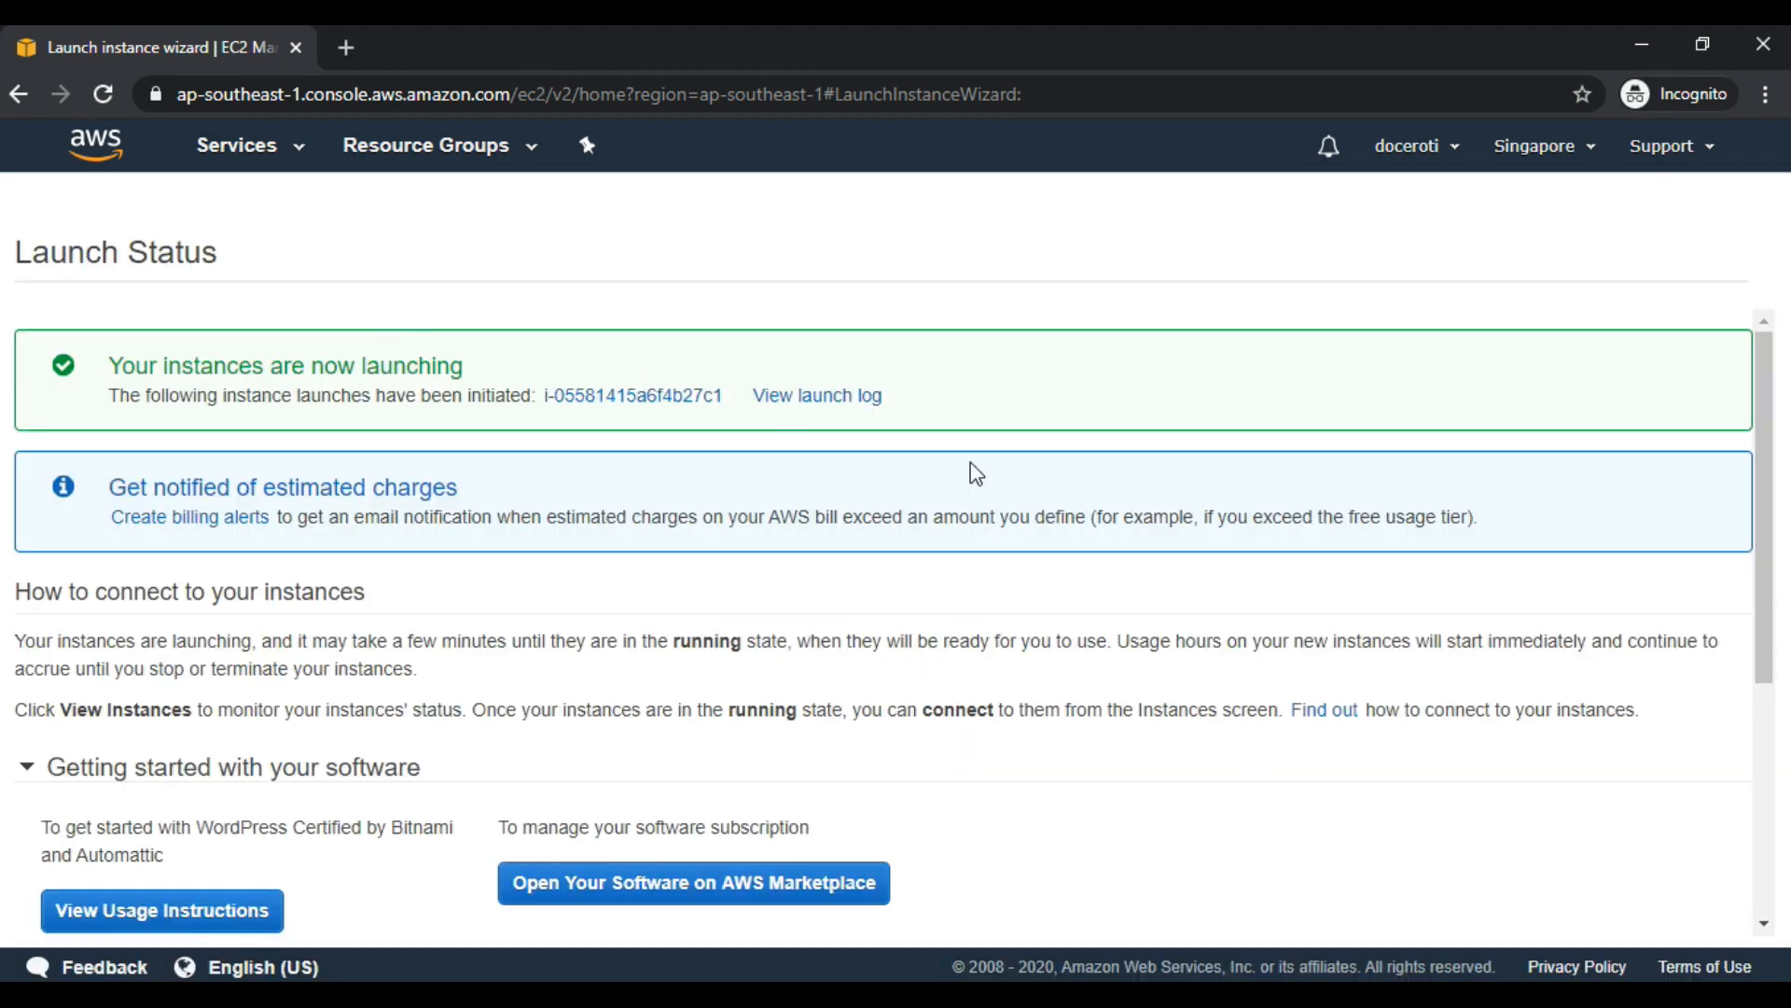
scroll(1330, 565, "down", 5)
scroll(1330, 565, "up", 5)
left_click_drag(135, 366, 471, 365)
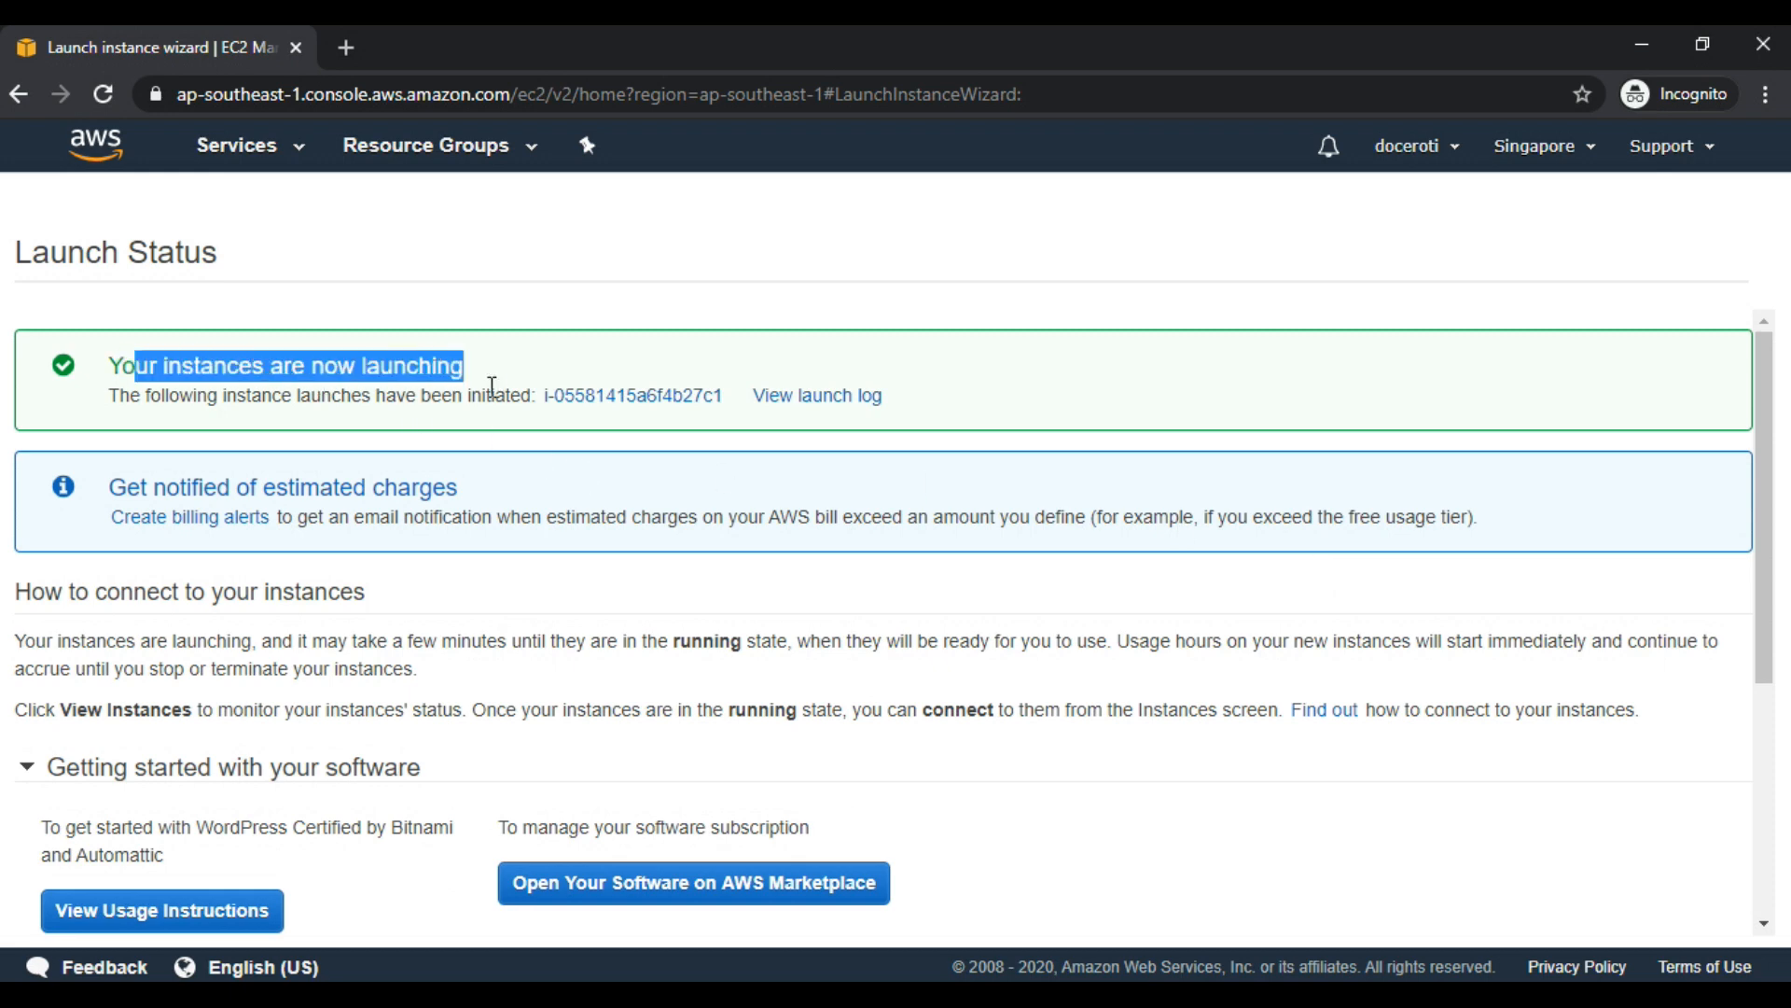
left_click_drag(512, 495, 154, 488)
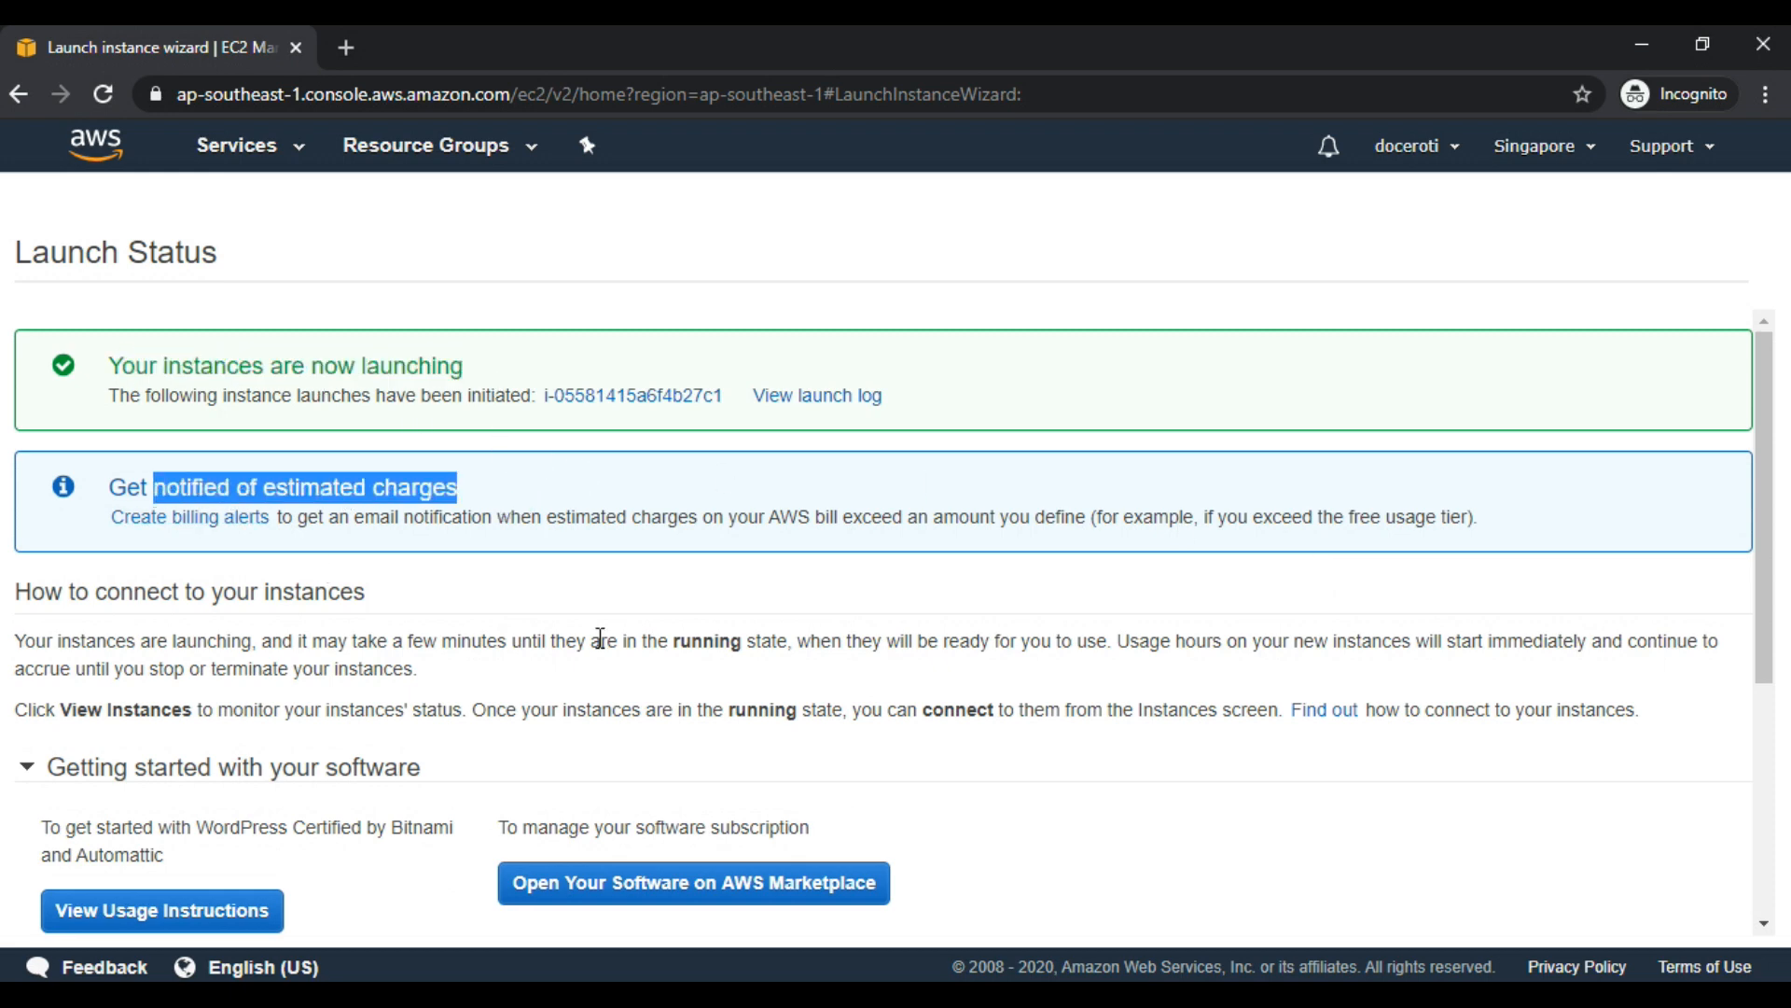
left_click(677, 487)
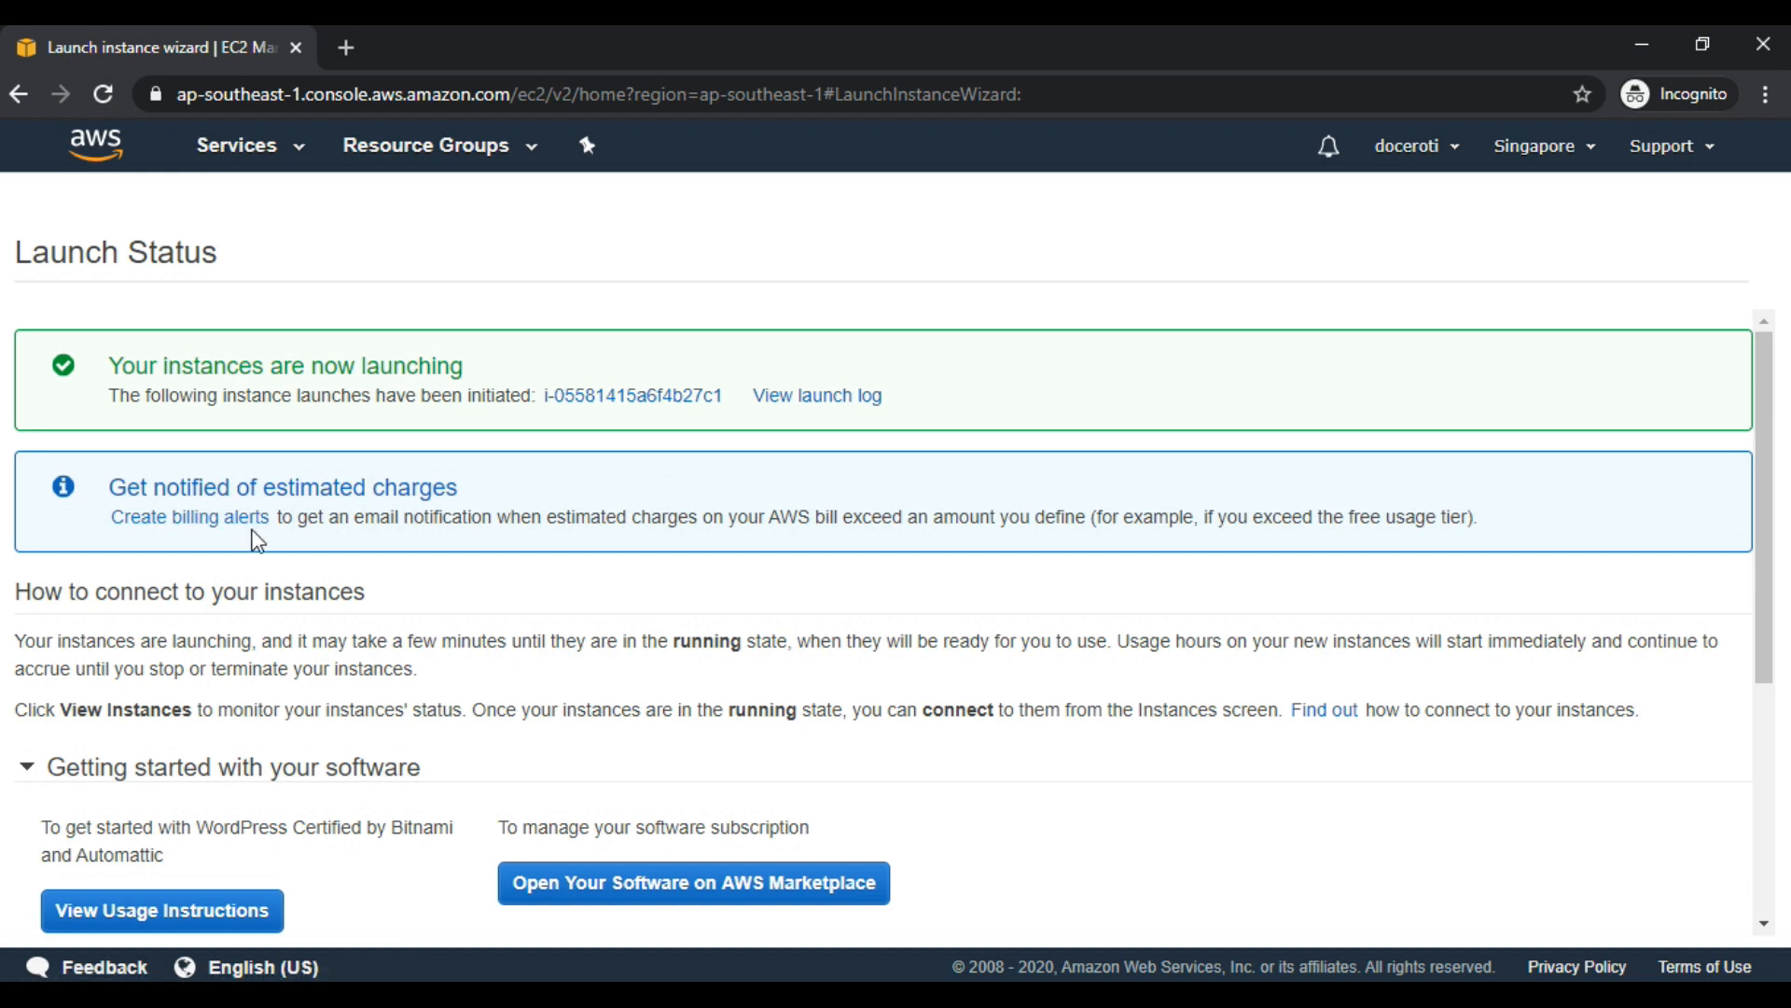
left_click_drag(472, 494, 143, 475)
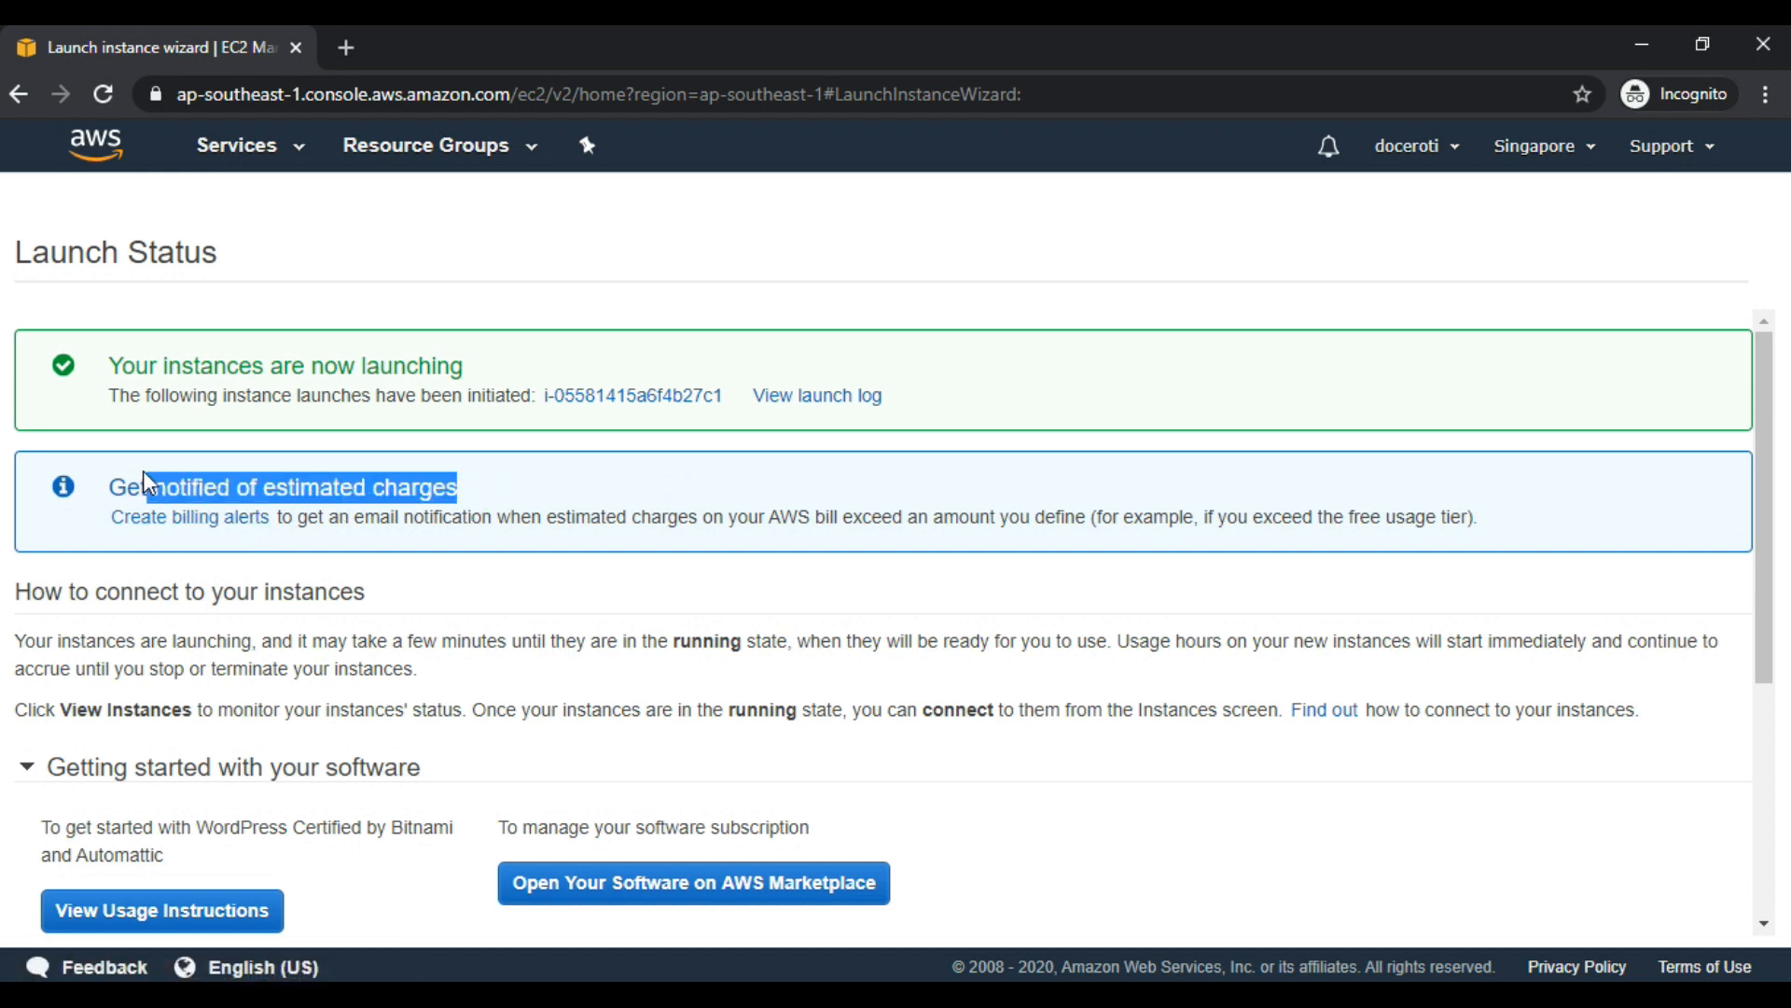
left_click(612, 488)
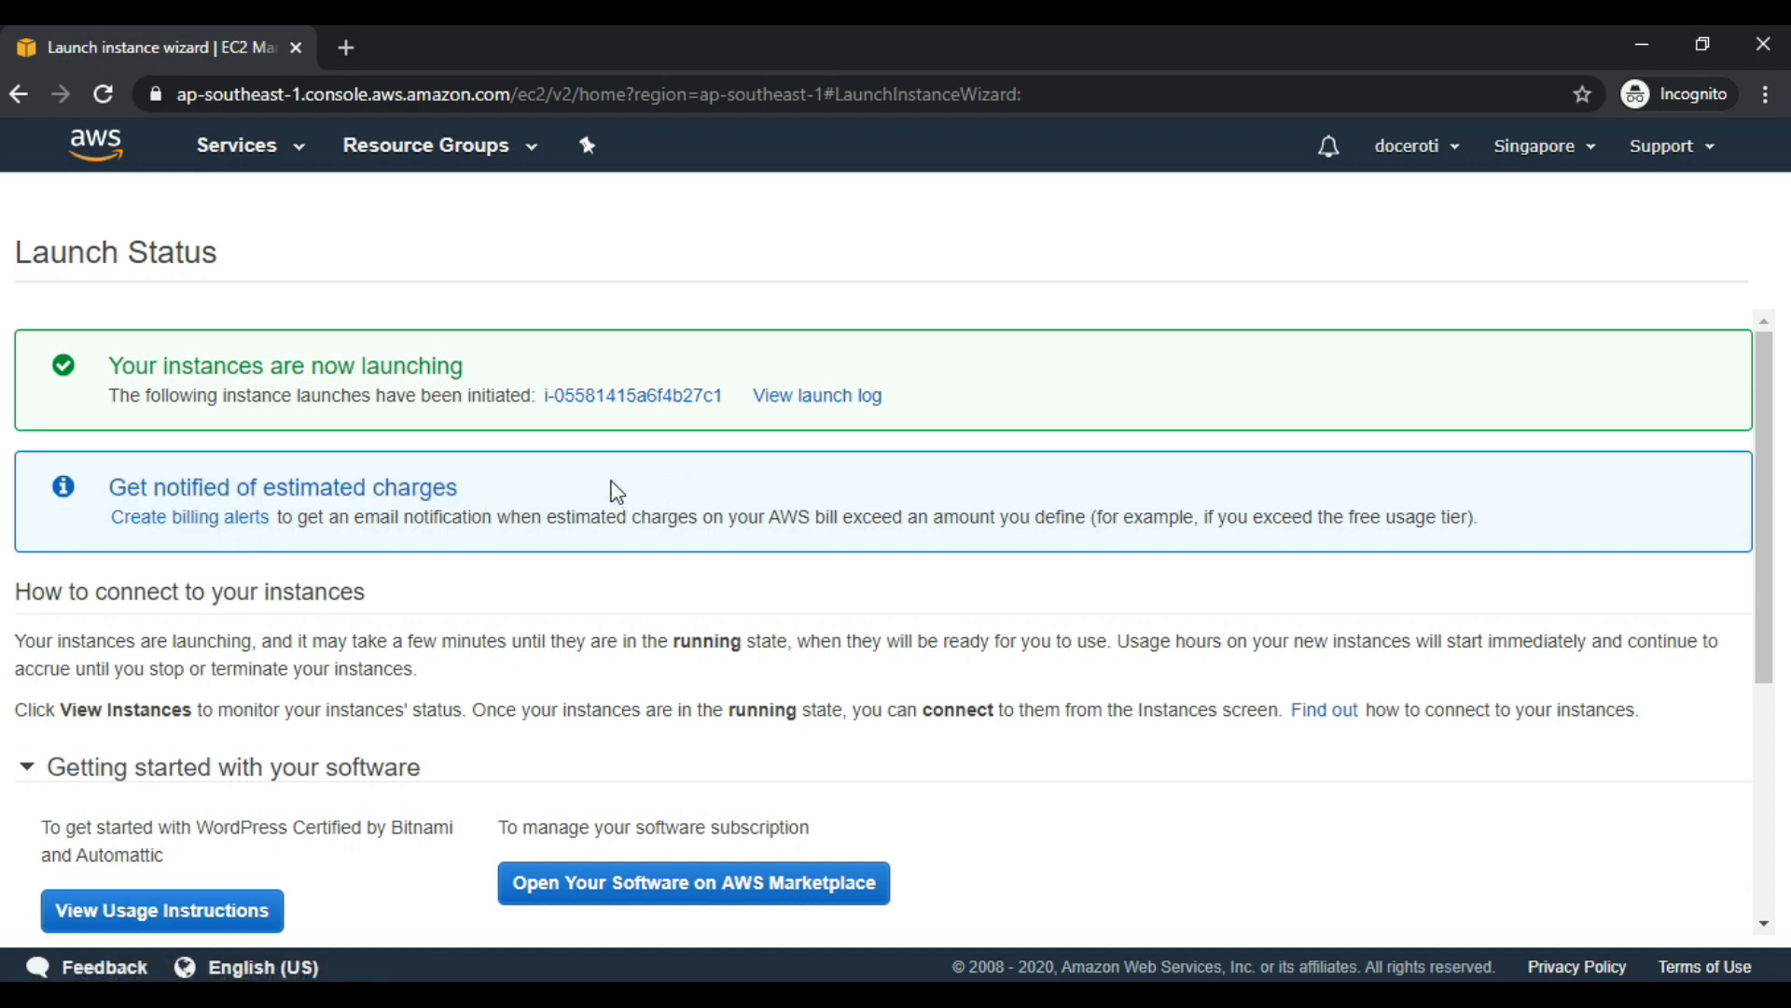
Open the newly launched instance in the instances list, enlarge its details pane and examine its description.
left_click(616, 407)
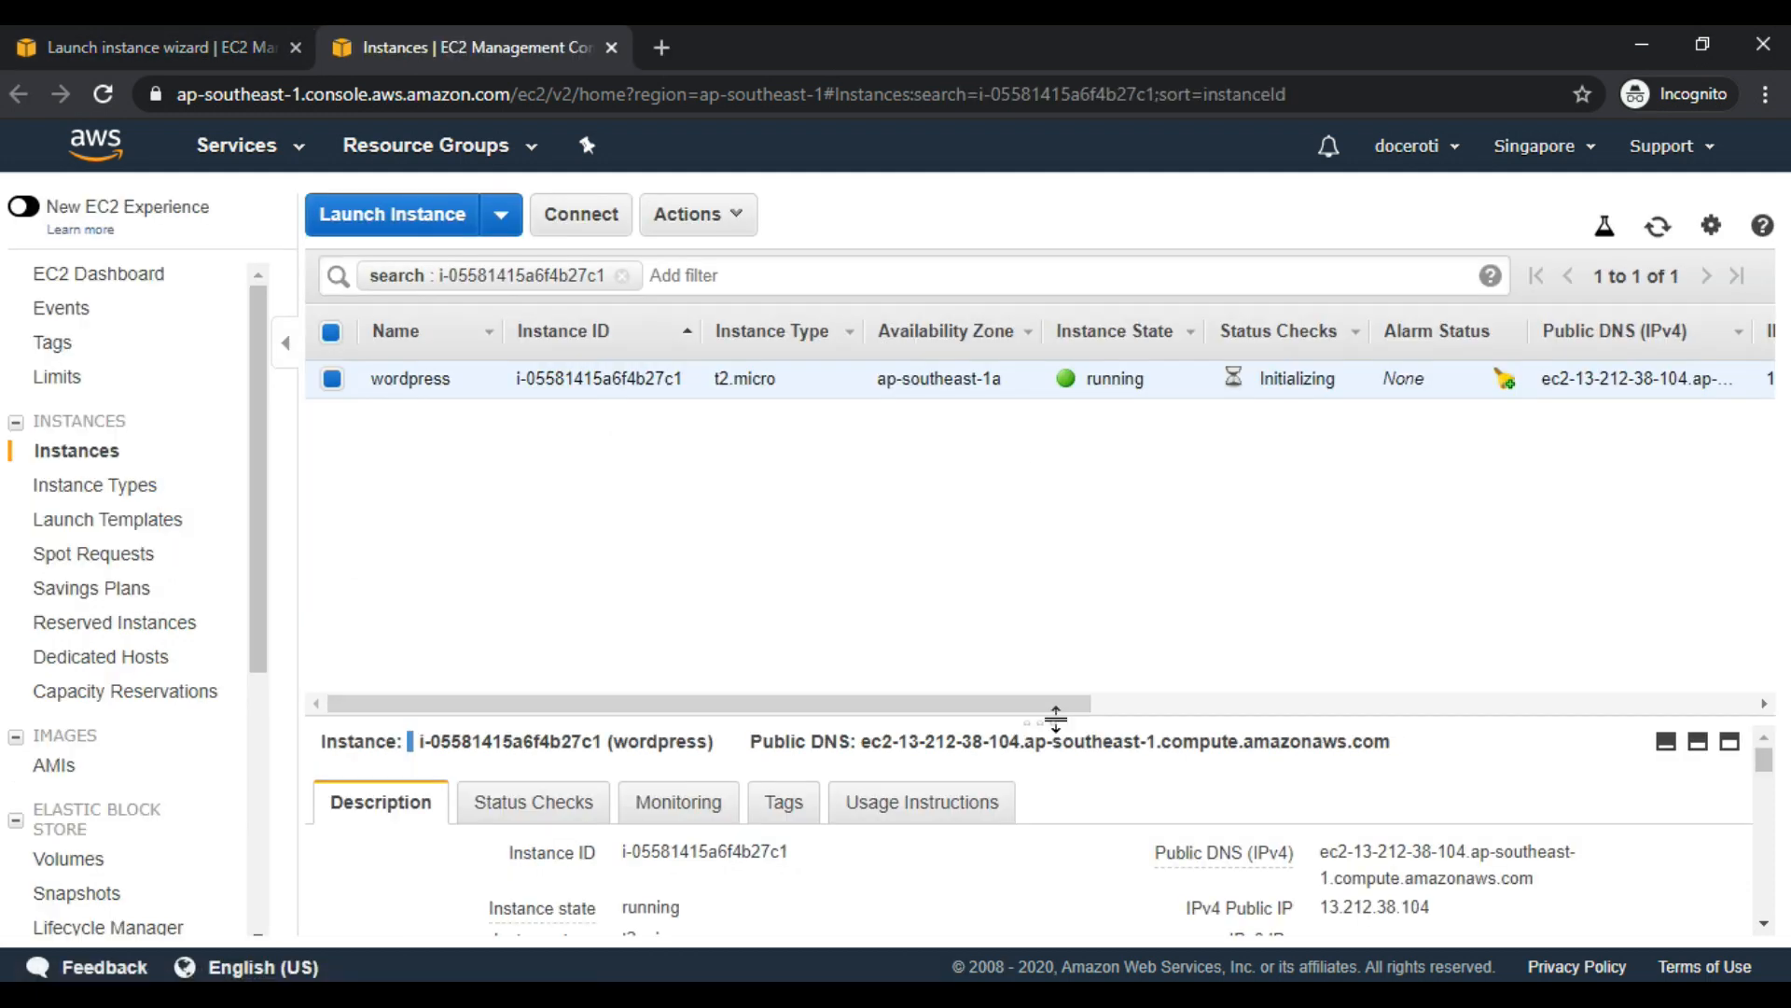
left_click_drag(1056, 718, 1078, 556)
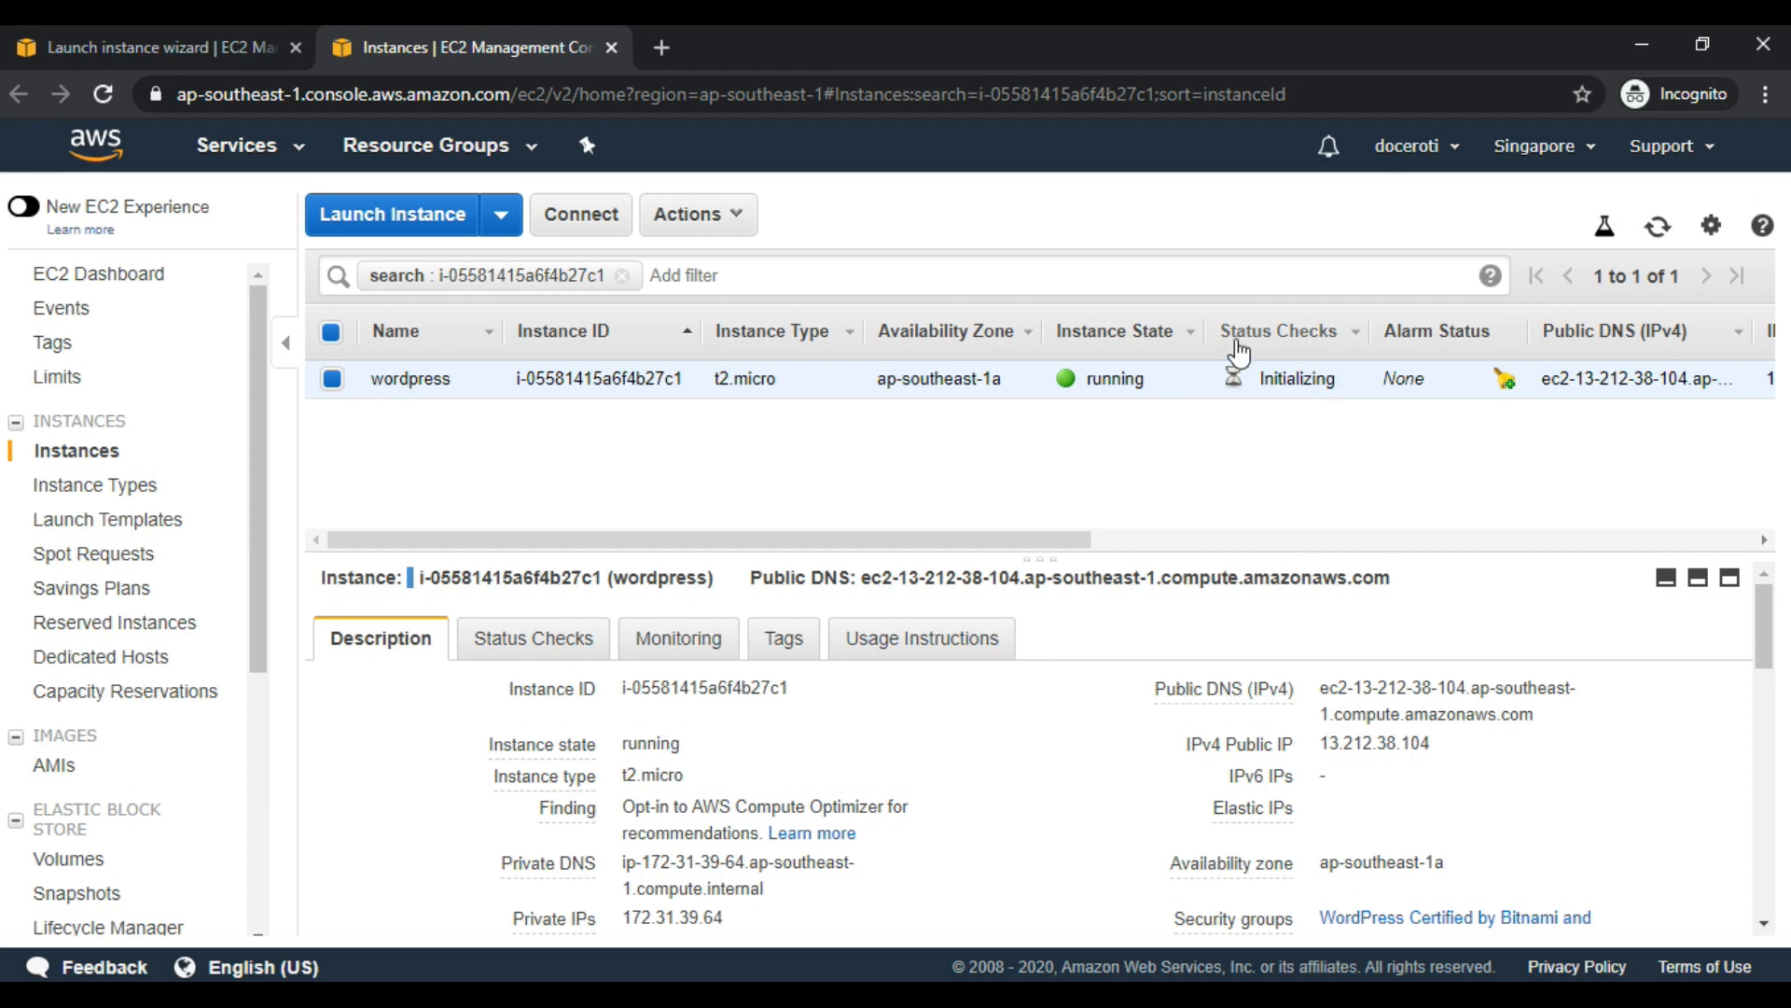
left_click_drag(372, 390, 658, 375)
left_click(632, 375)
left_click_drag(913, 556, 935, 479)
scroll(1126, 654, "down", 7)
scroll(1114, 723, "down", 4)
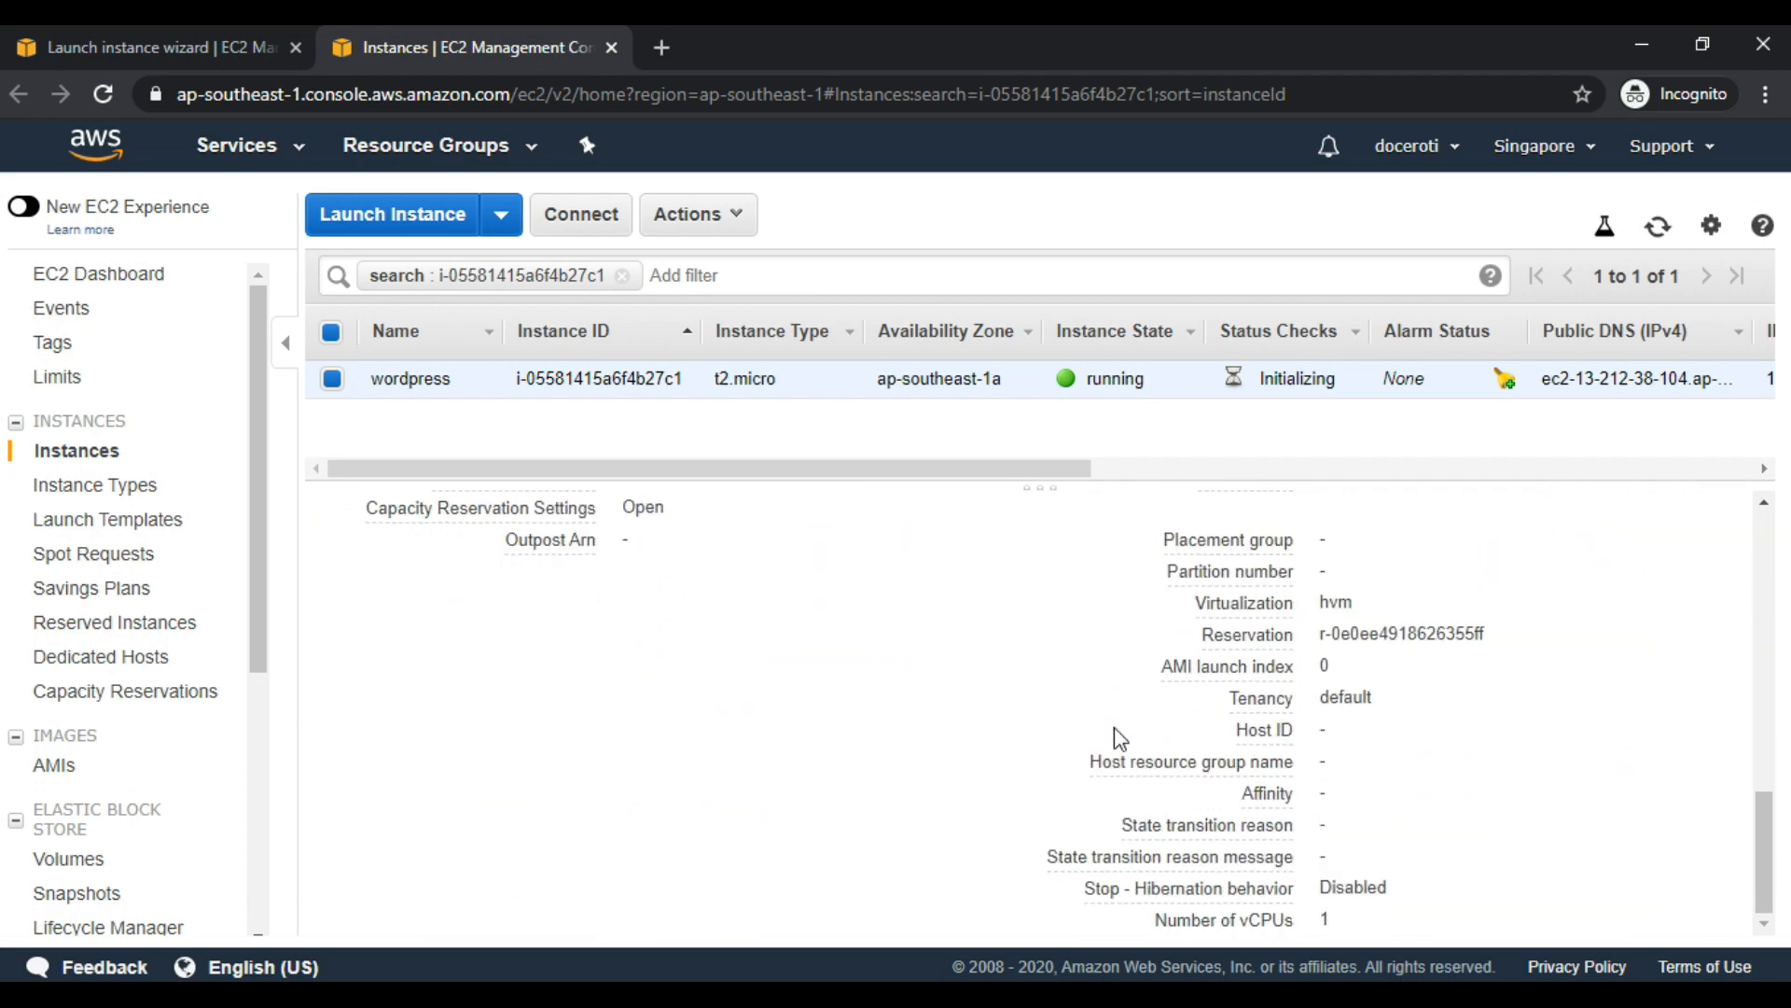
scroll(1114, 726, "up", 10)
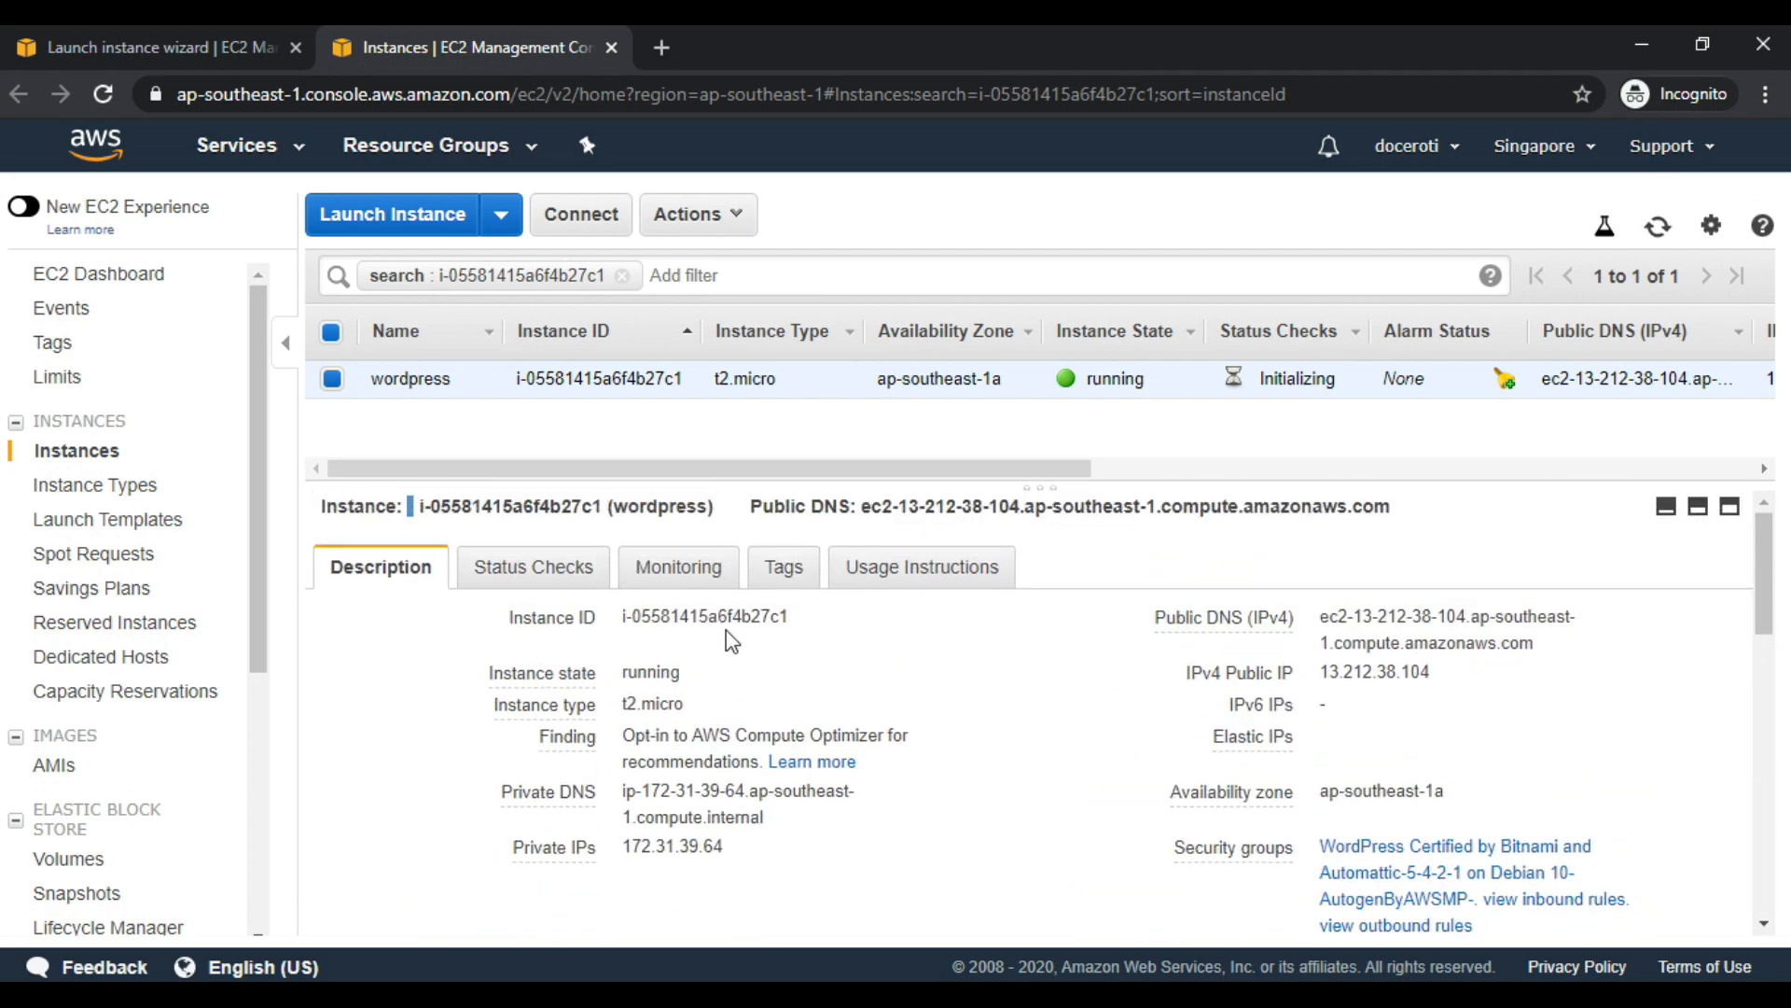
Check the keys and values of the wordpress instance's Environement and Name tags.
left_click(782, 571)
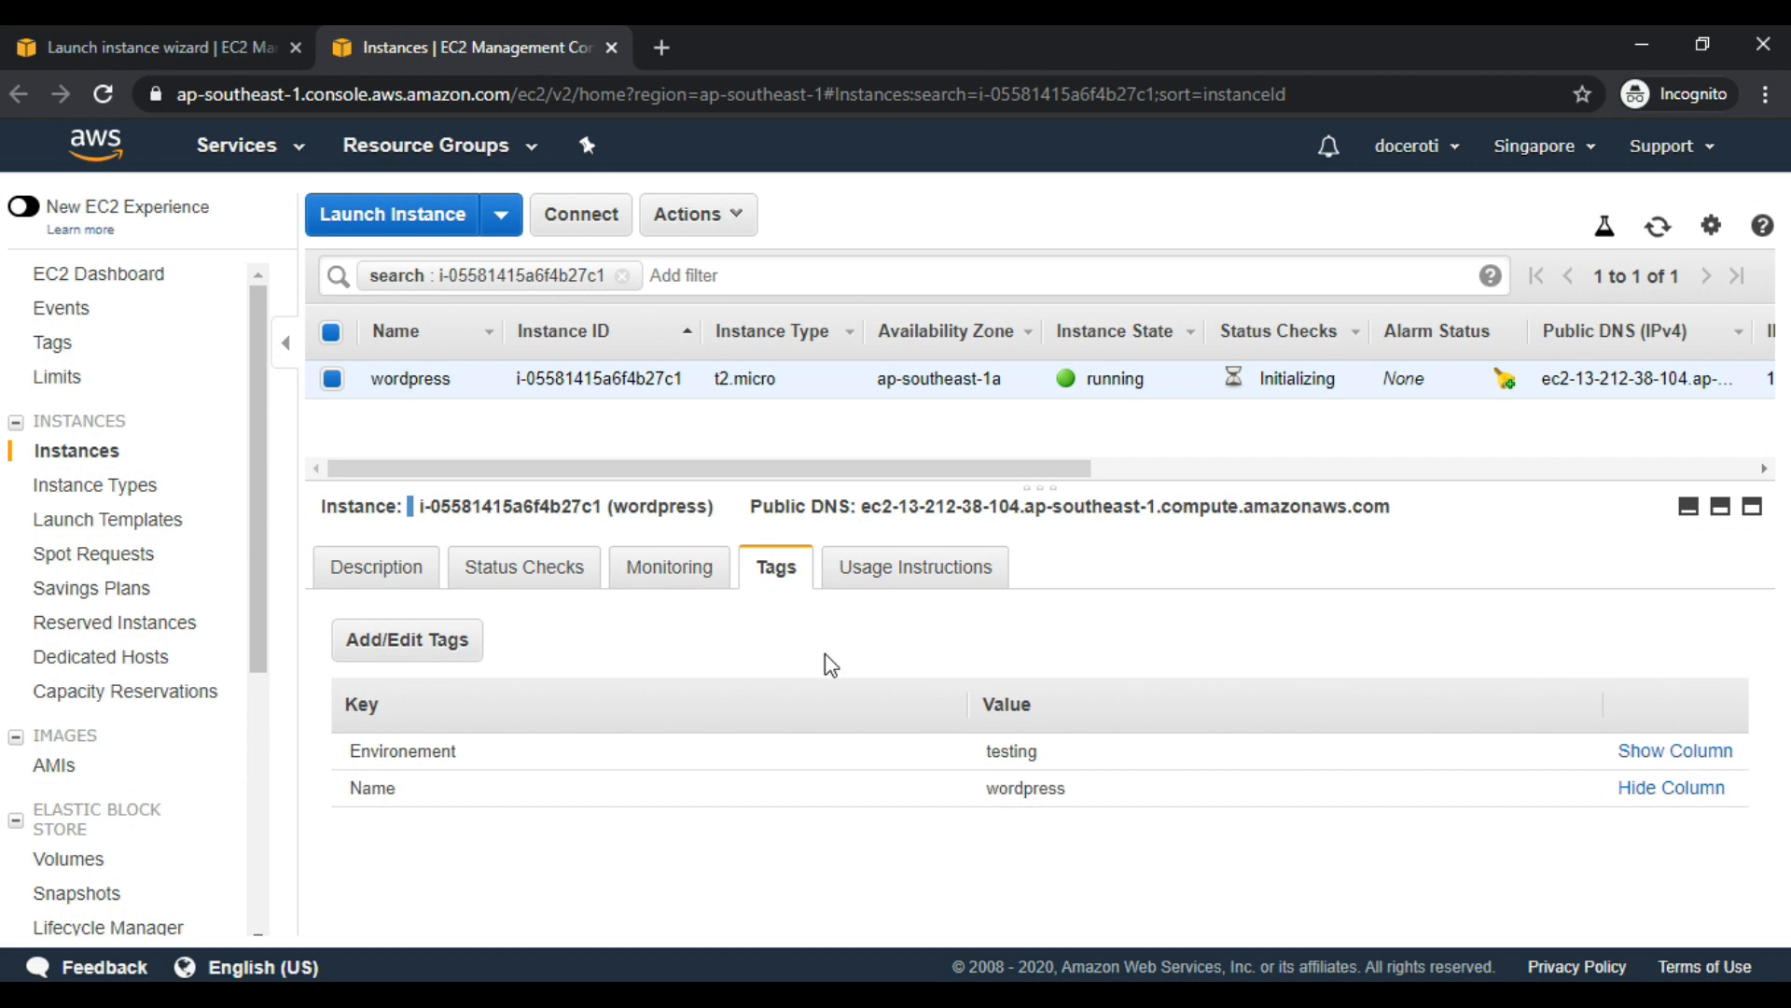
double_click(410, 751)
double_click(986, 751)
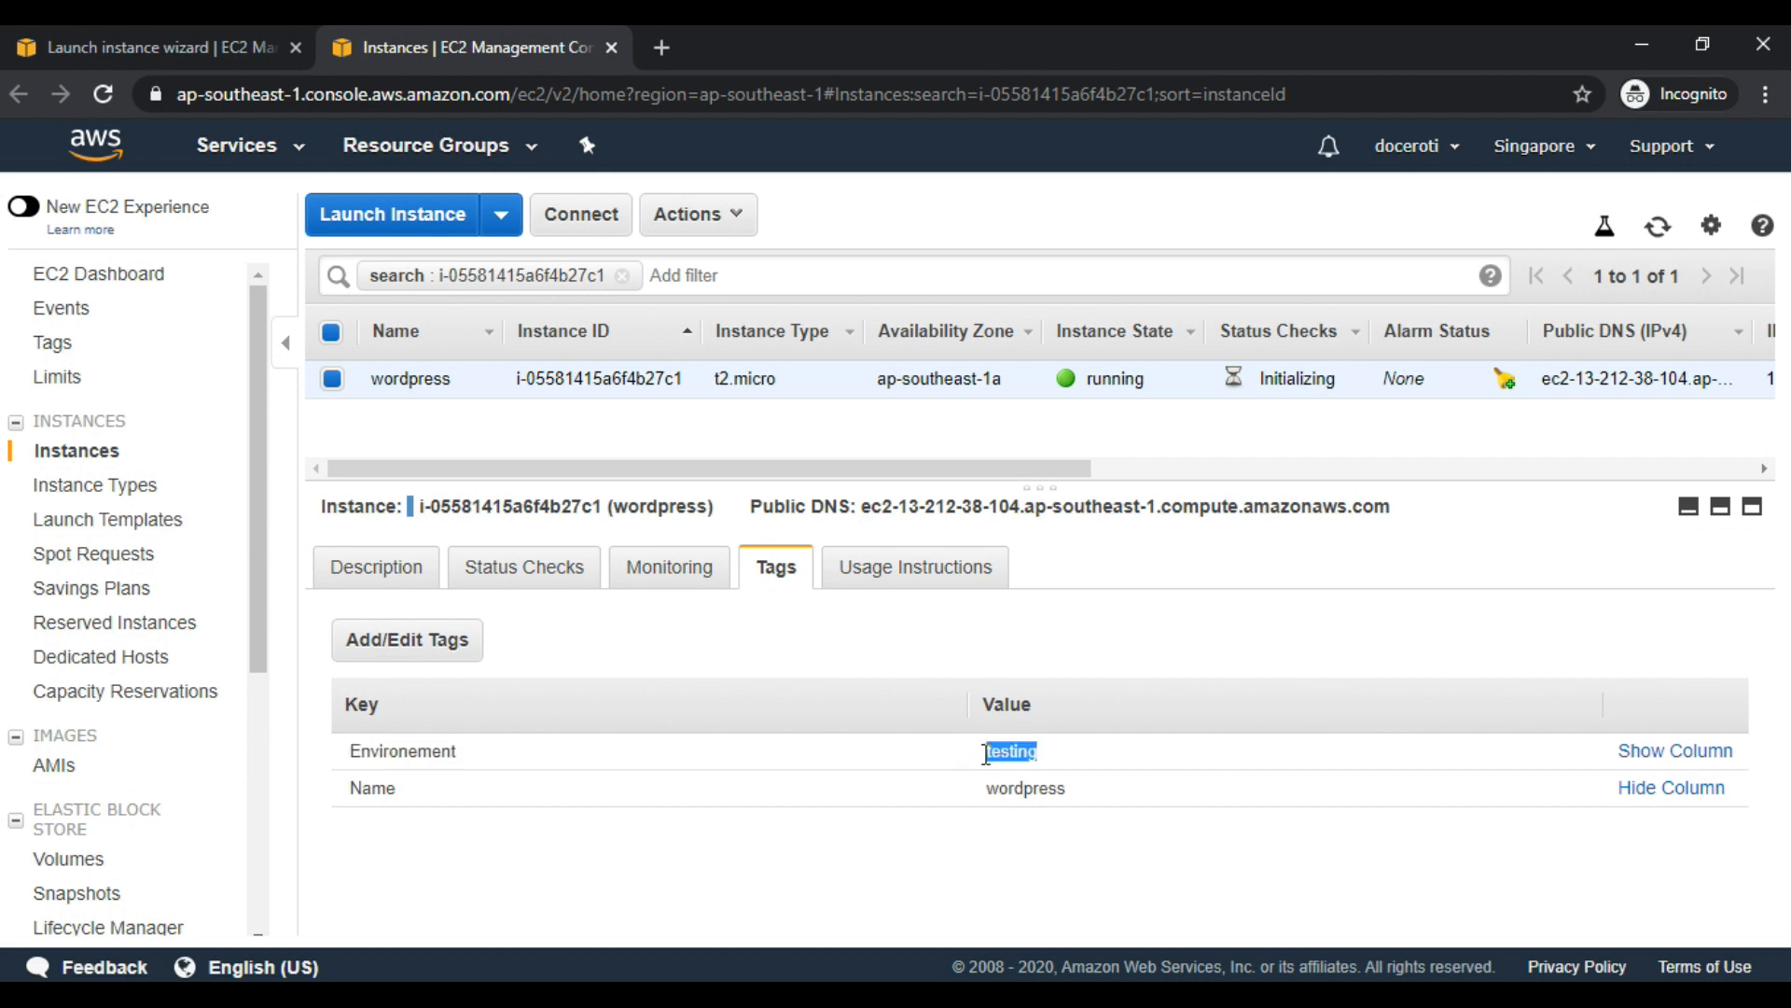
double_click(369, 785)
double_click(1015, 788)
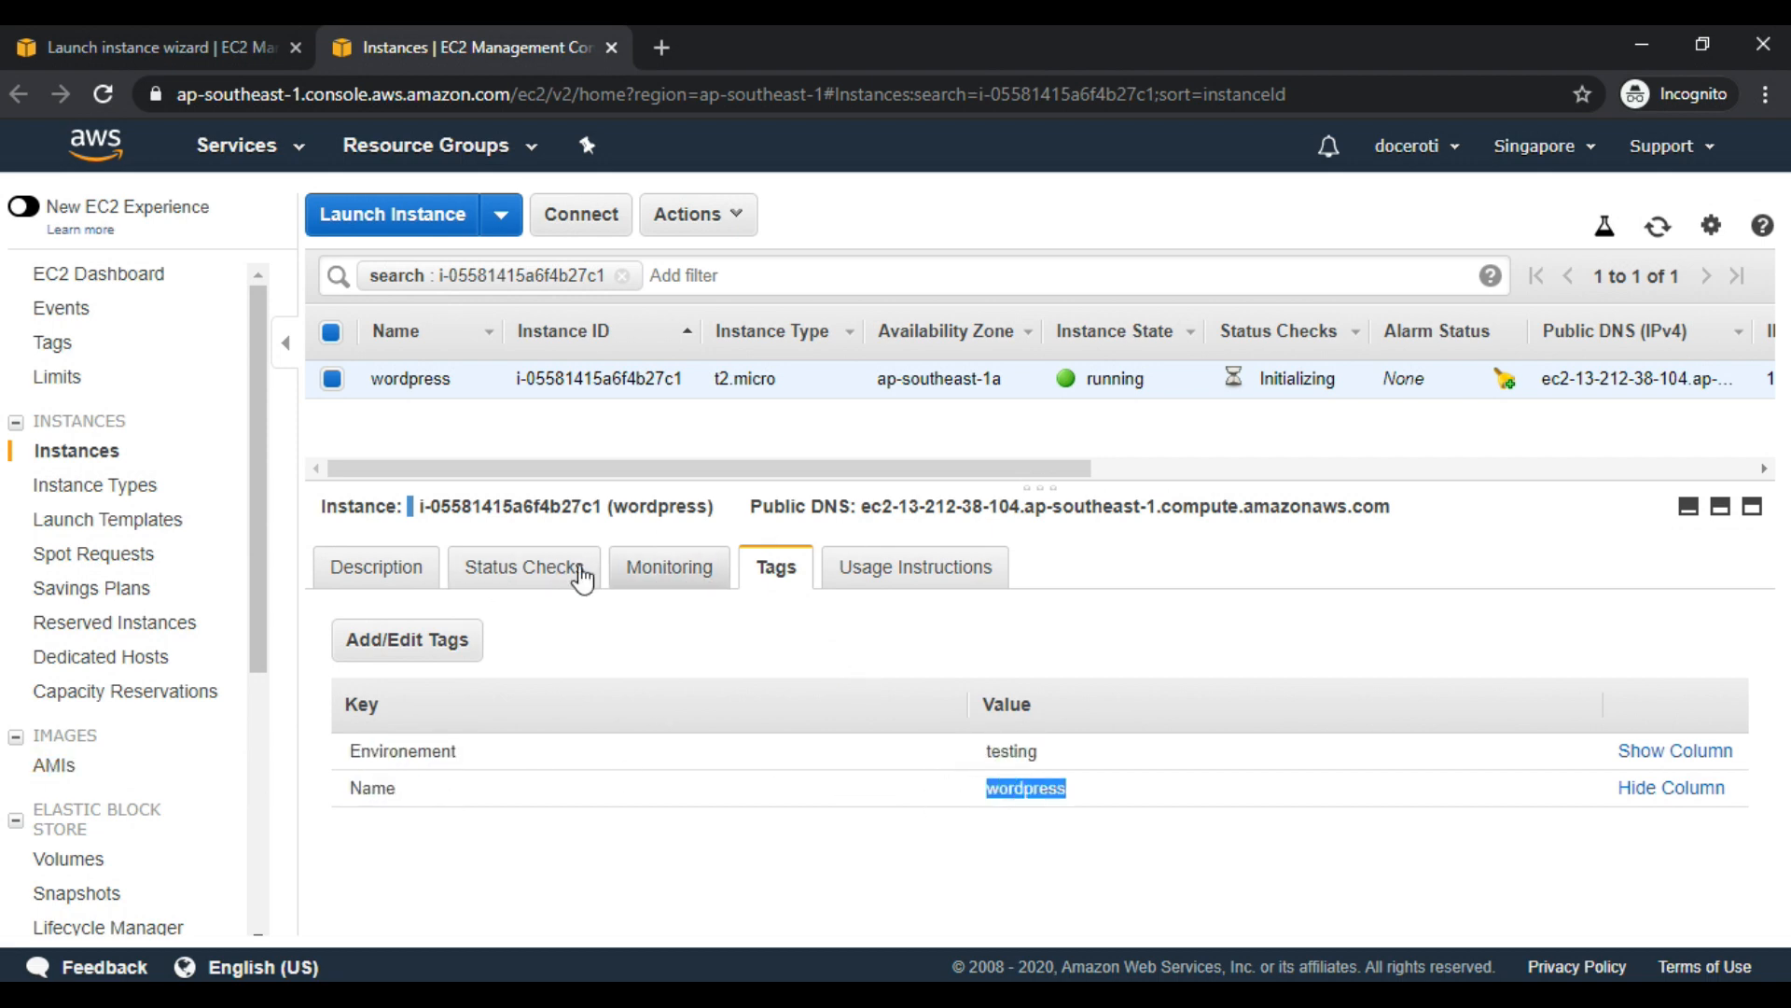
Return to the instance description and examine its IPv4 public IP and private IP addresses.
left_click(373, 574)
left_click_drag(1762, 485, 1778, 622)
left_click_drag(1455, 677, 1320, 672)
left_click_drag(1181, 679, 1299, 673)
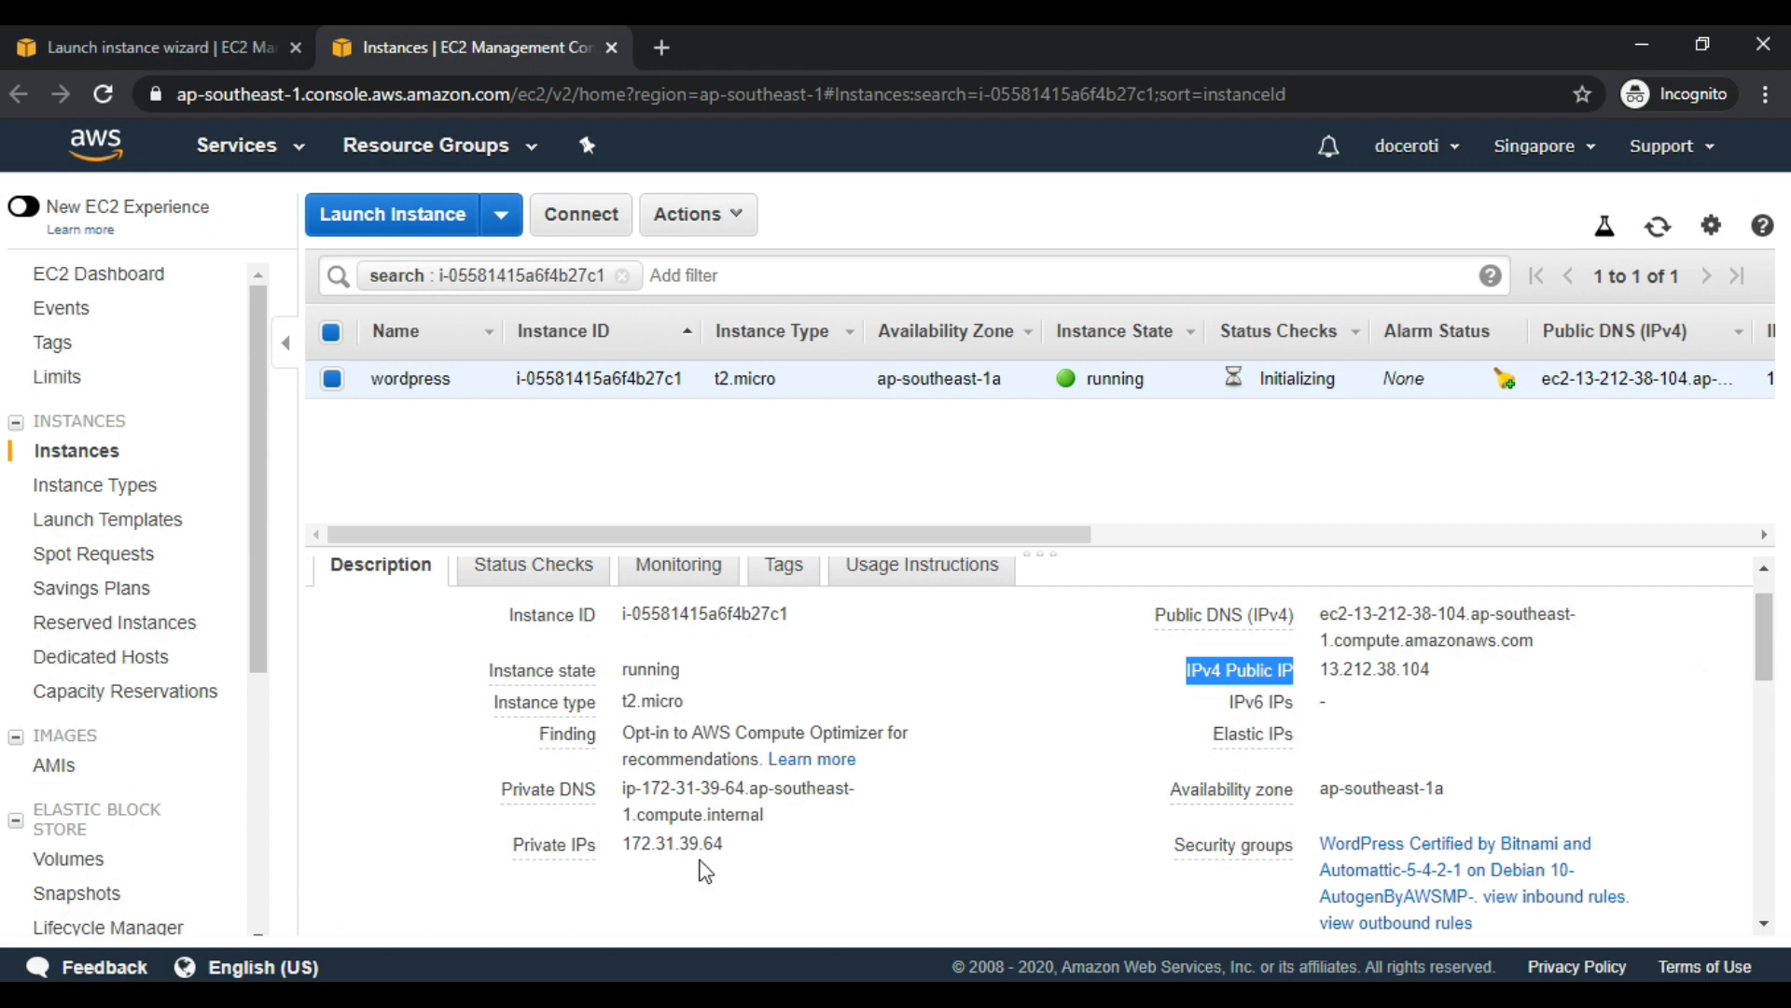
left_click_drag(524, 847, 737, 859)
left_click(751, 863)
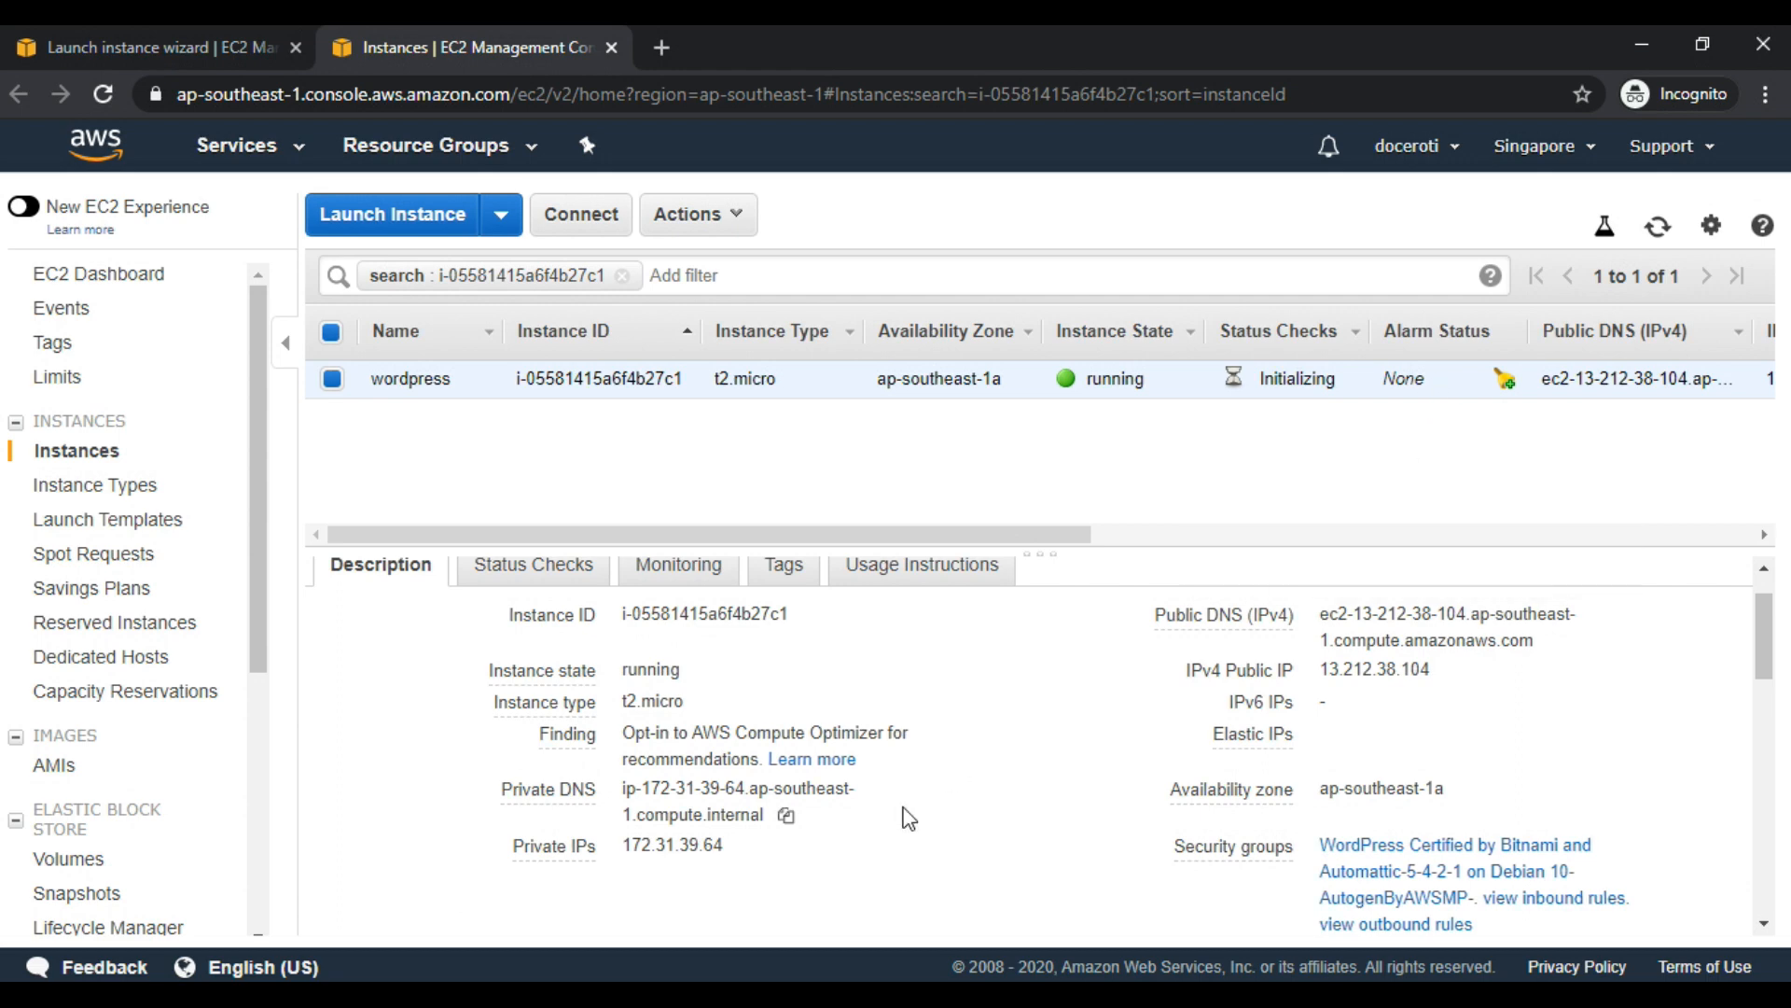
left_click_drag(724, 845, 629, 856)
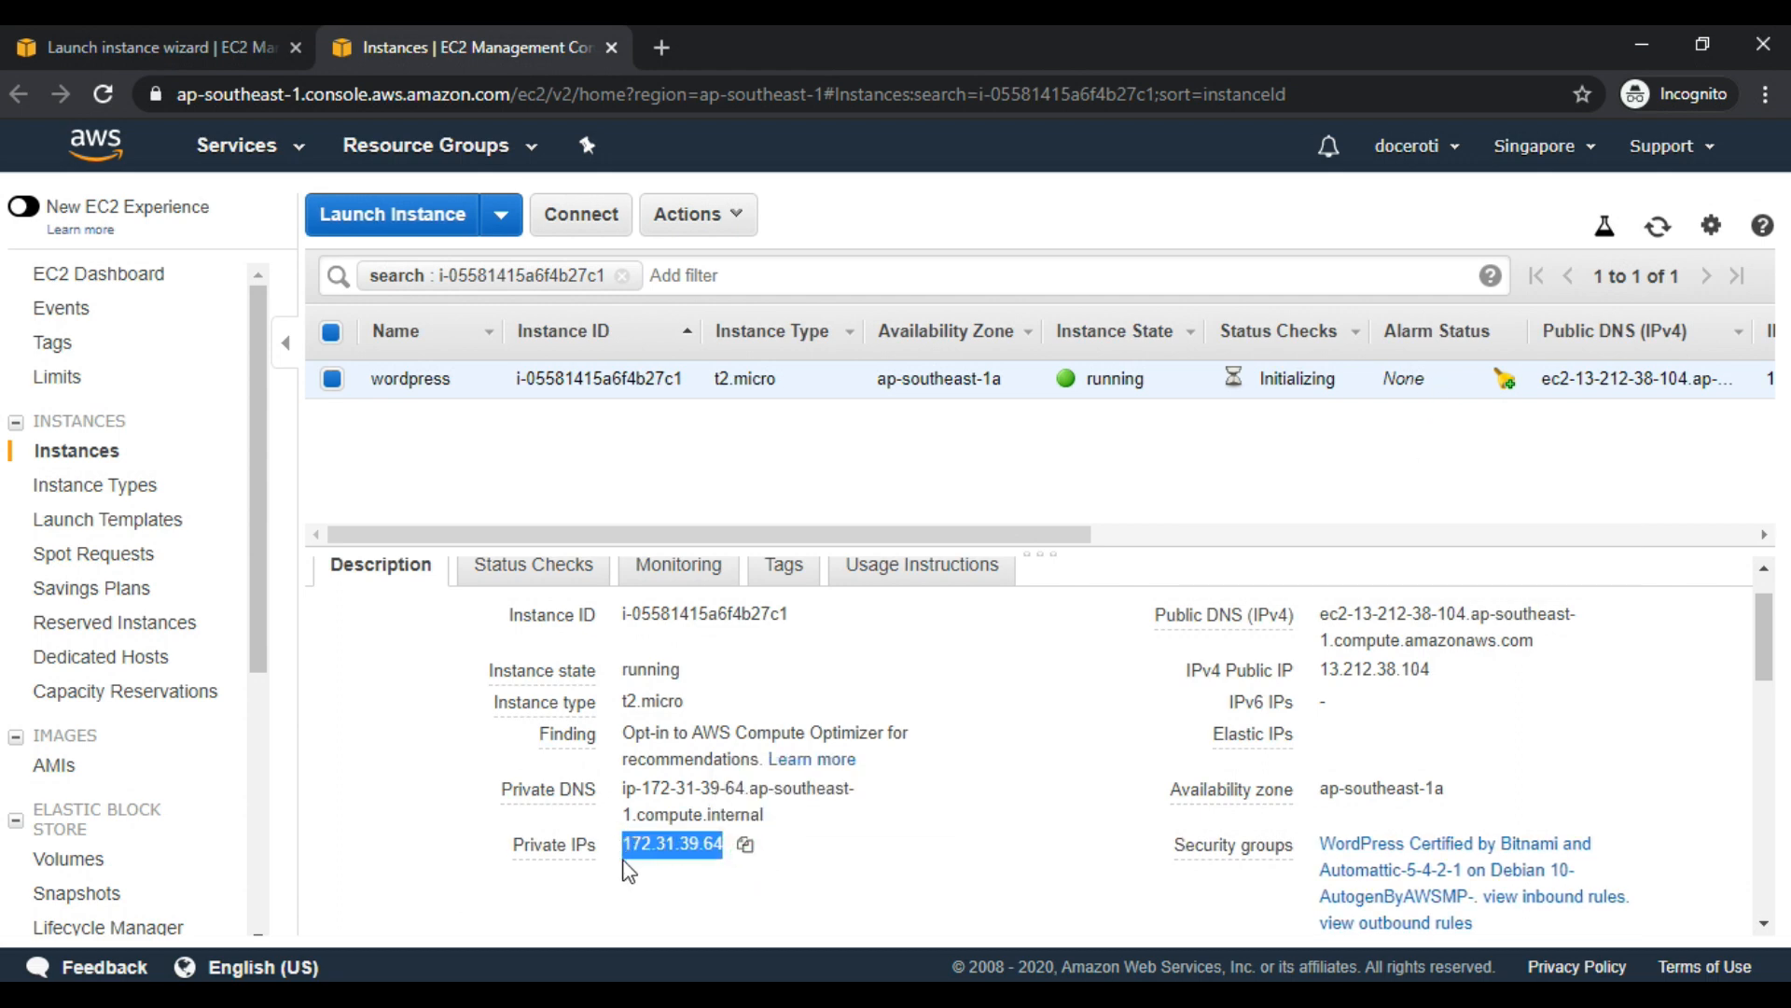
left_click(1127, 423)
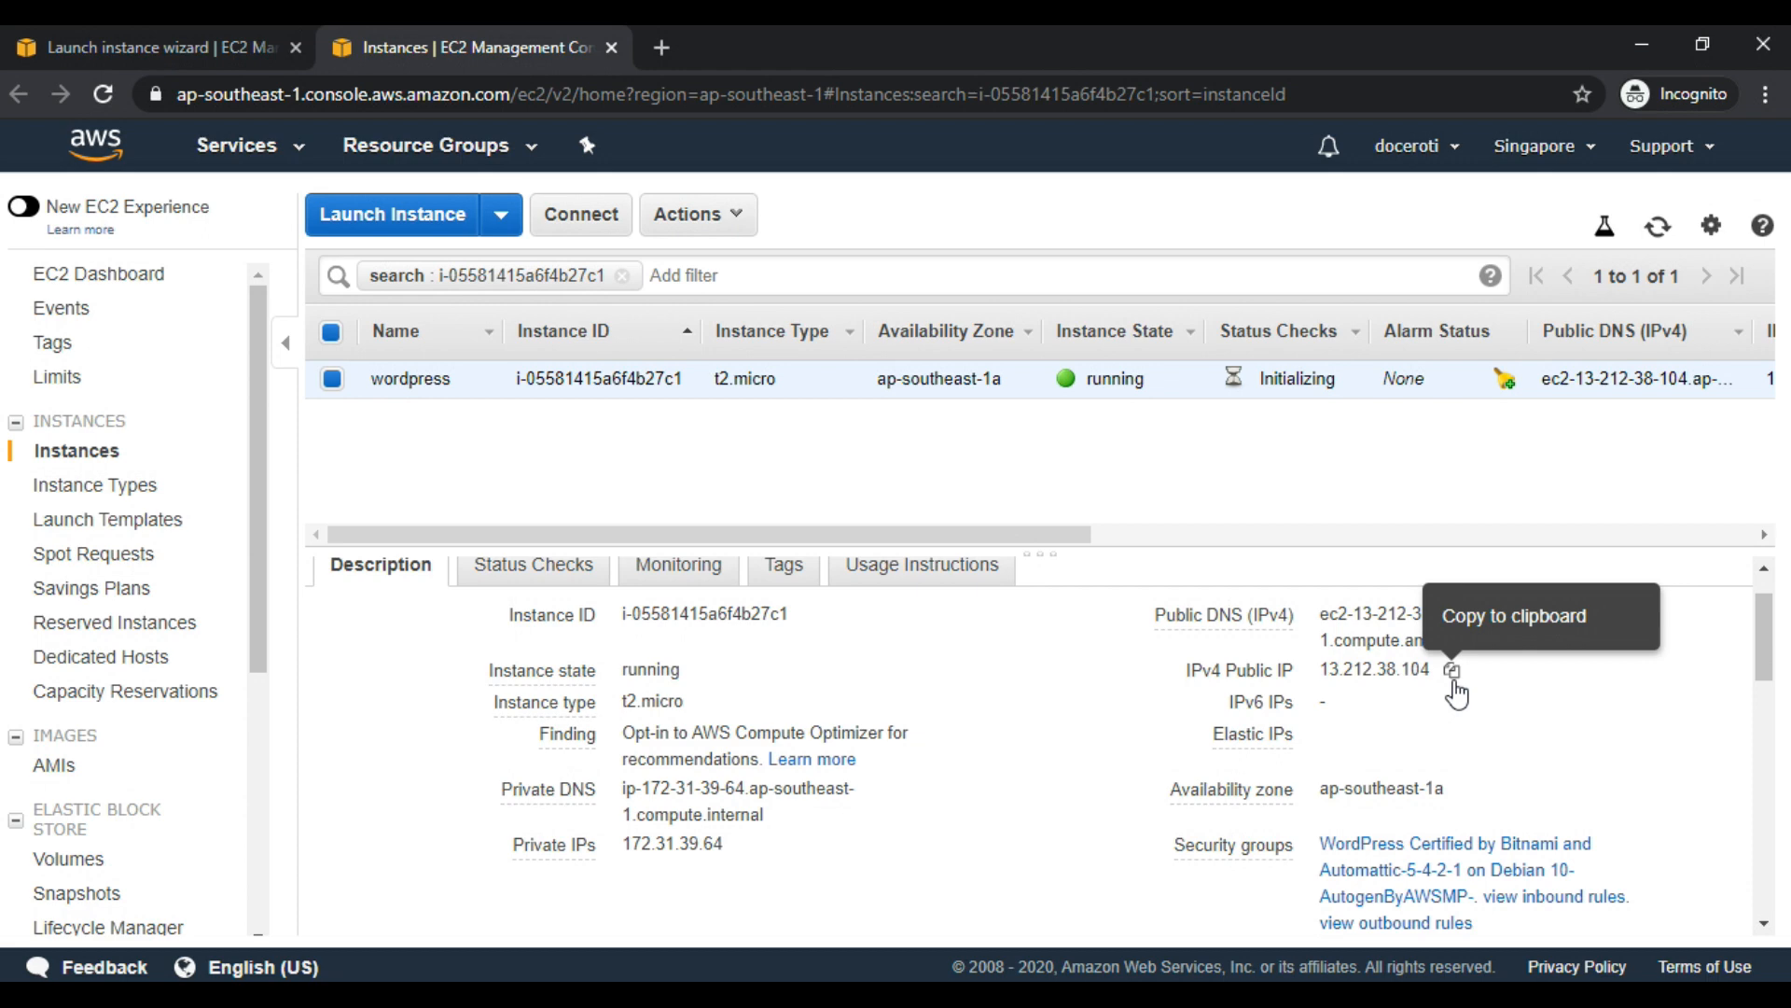
Copy the instance's IPv4 public IP and open that address in a new browser tab.
left_click(1452, 670)
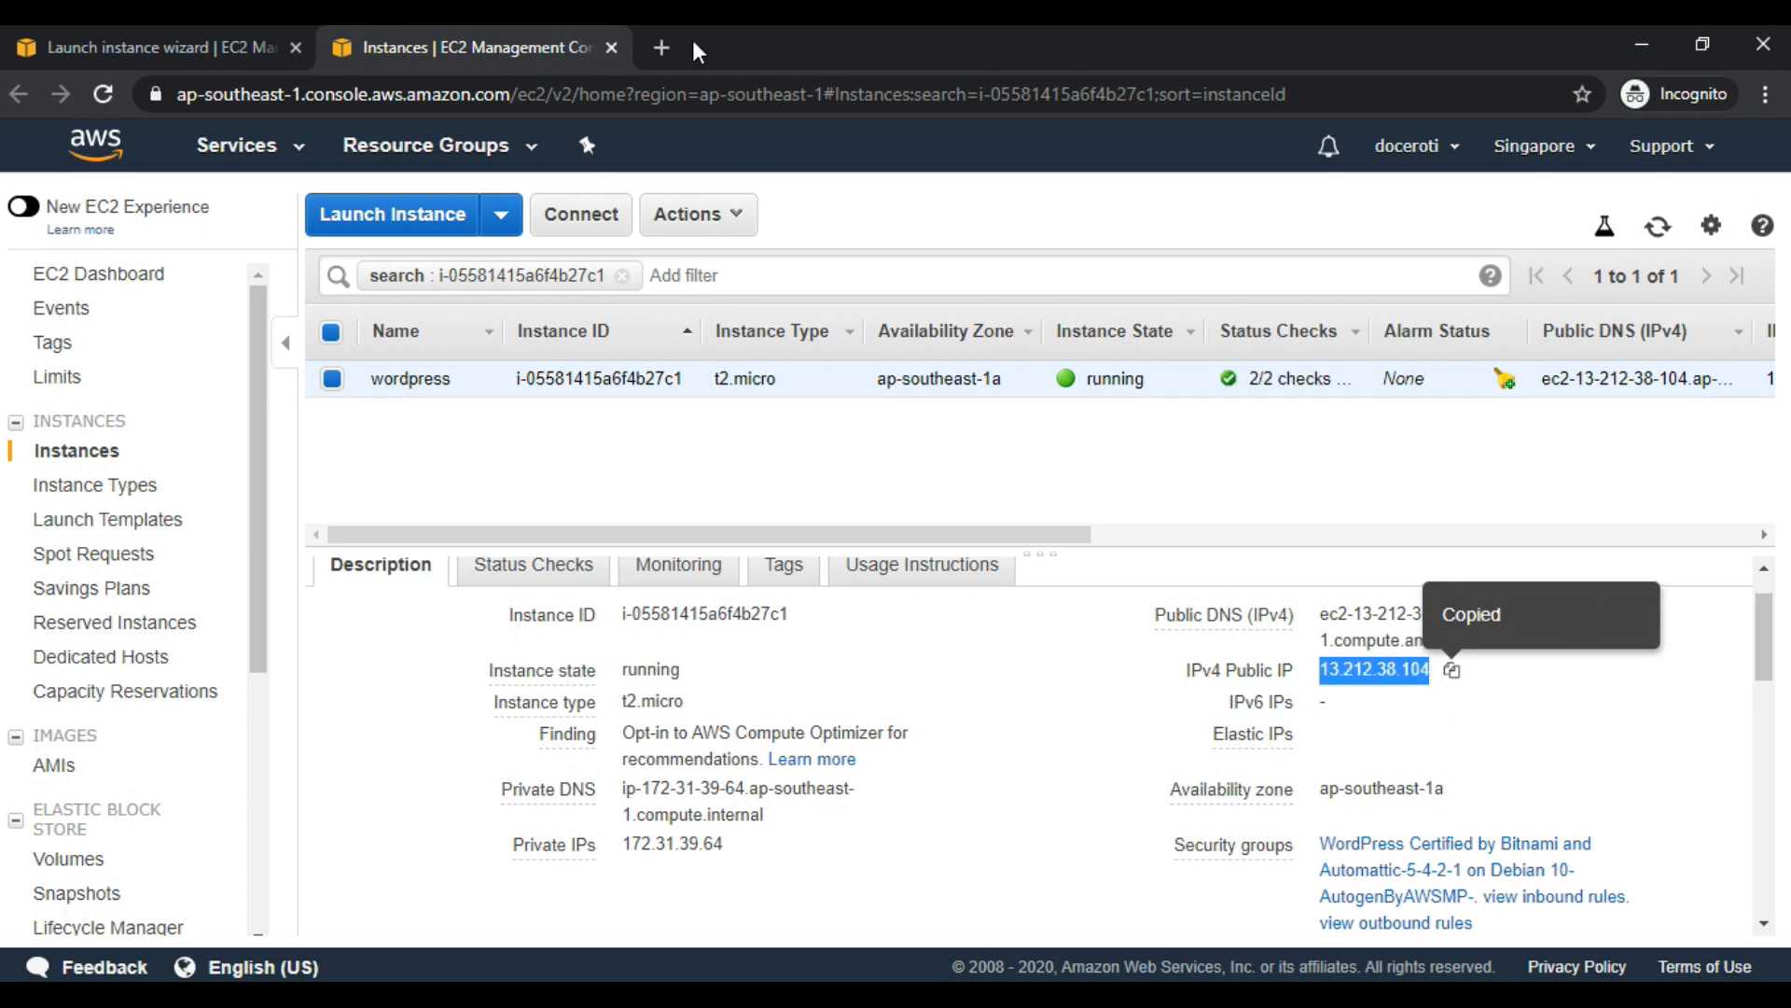
left_click(664, 48)
key("ctrl+v")
key("Return")
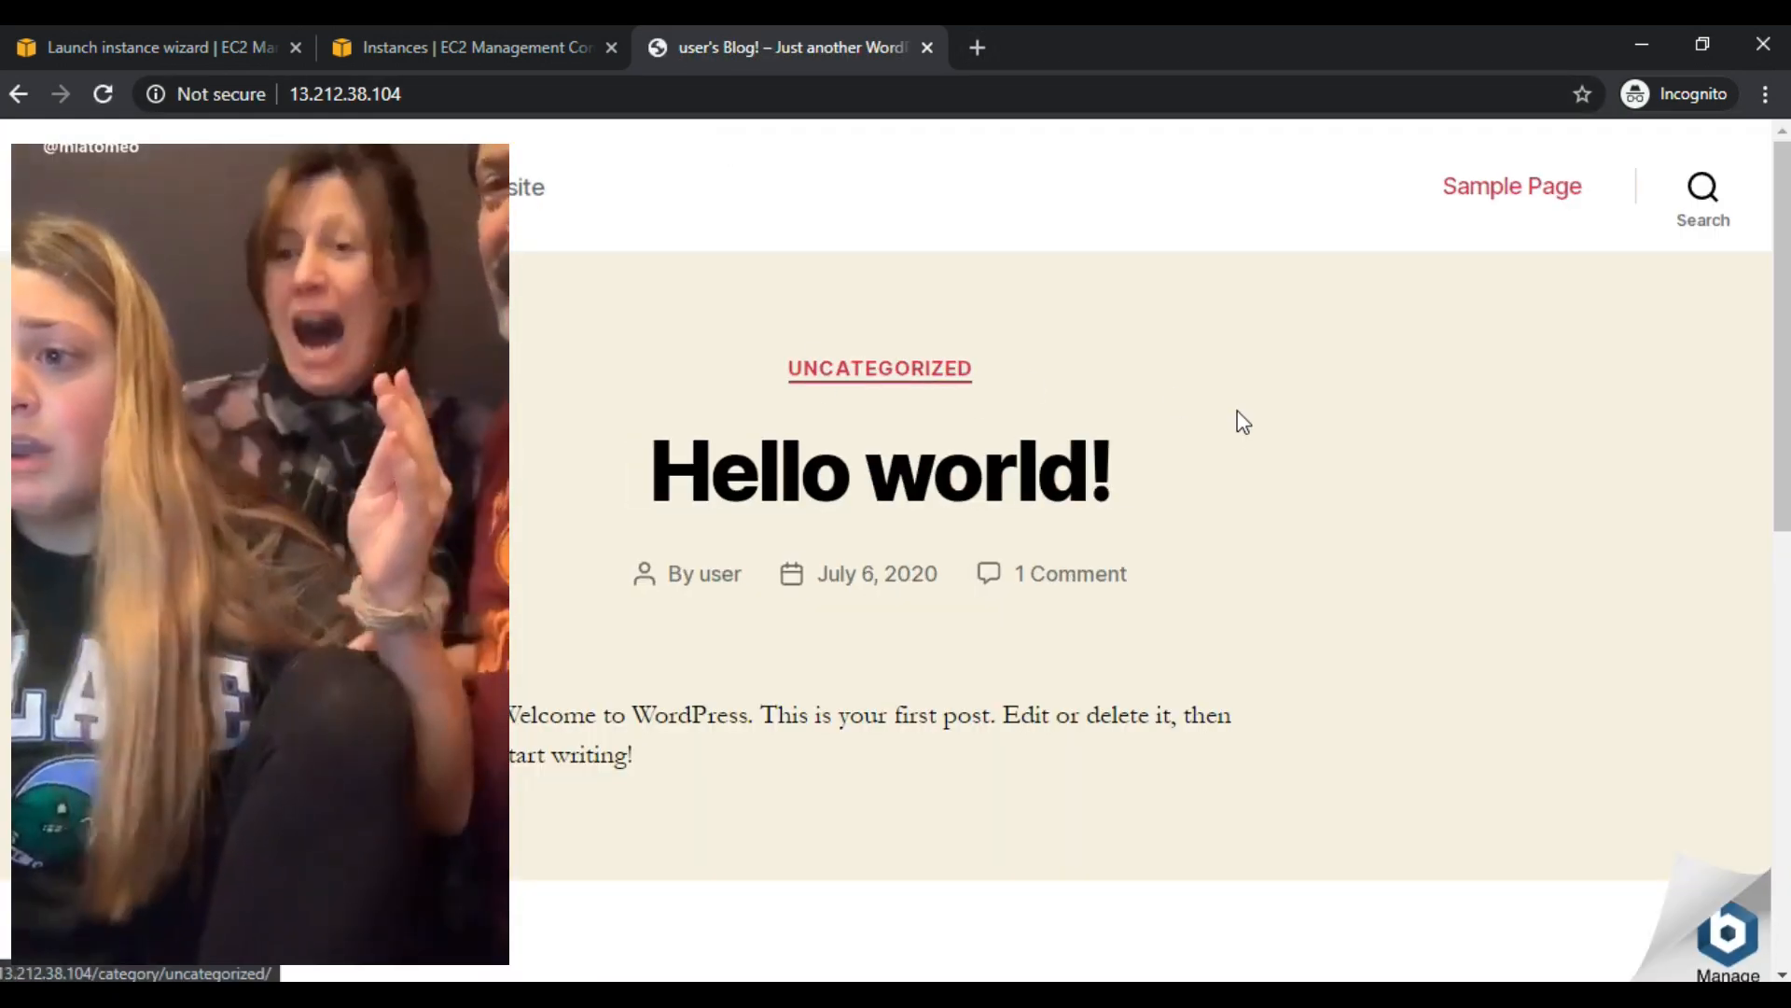
Look through the WordPress site's home page, from the Hello world! post down to the archives and meta links.
scroll(1164, 409, "down", 10)
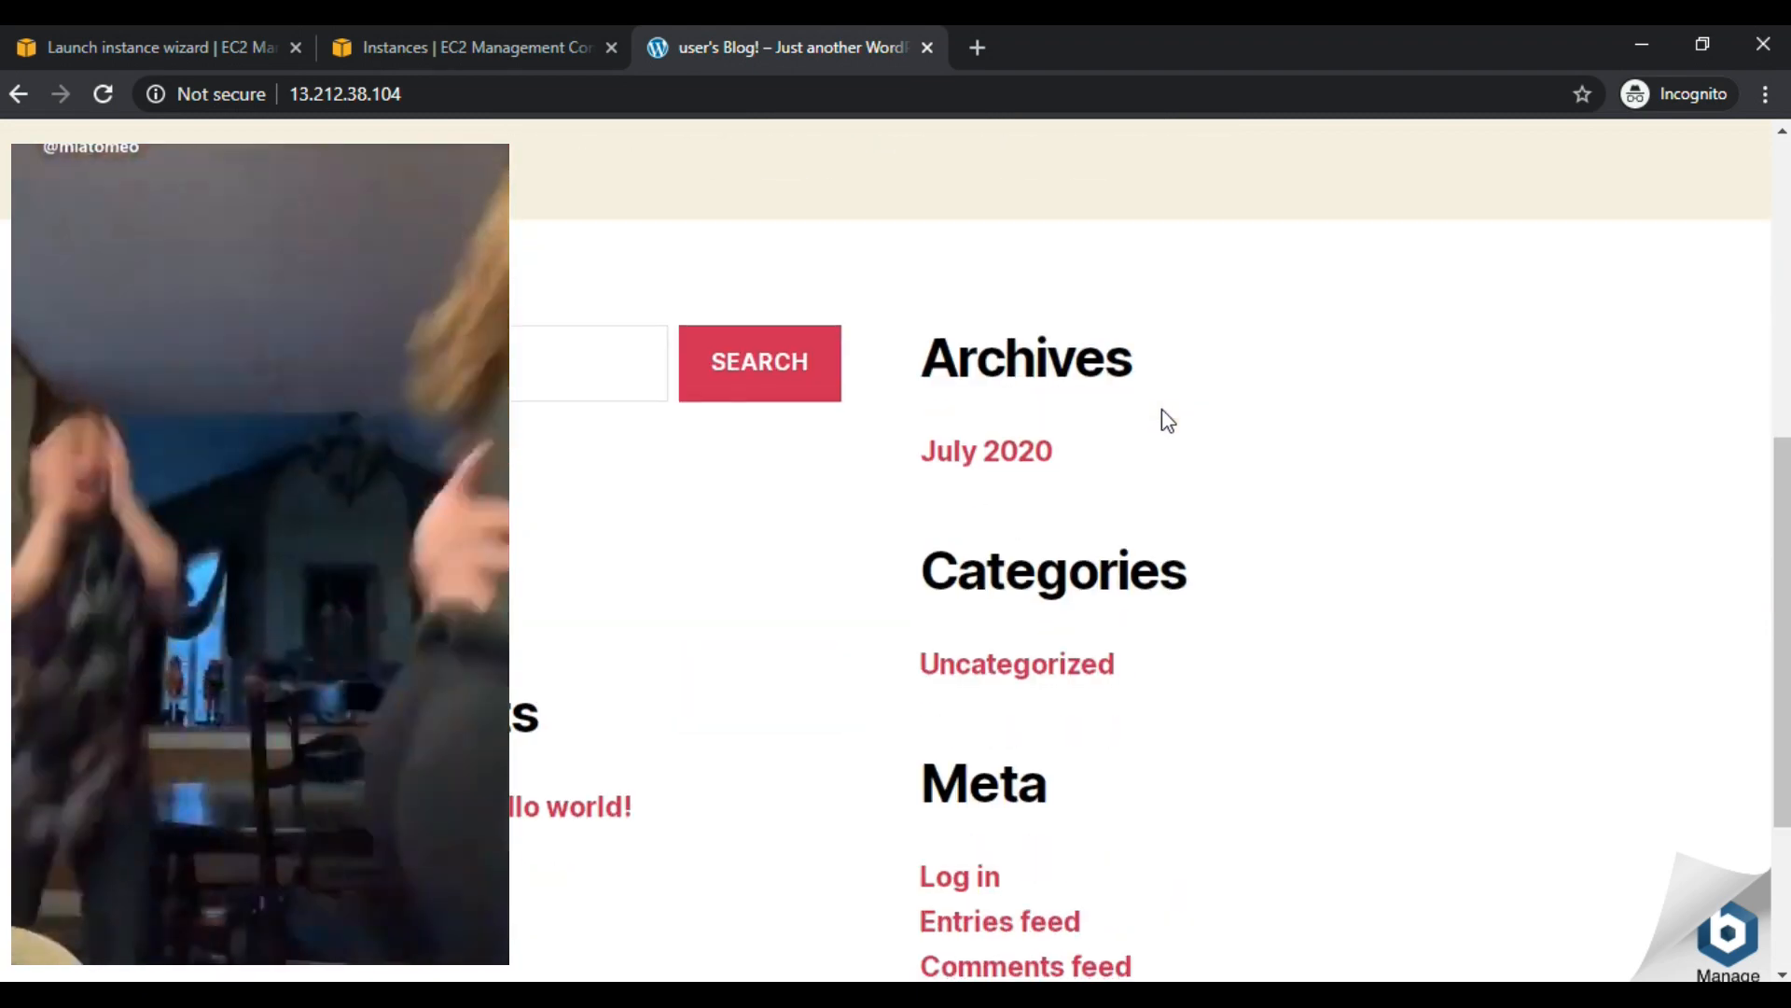
scroll(1162, 411, "up", 7)
scroll(1164, 420, "up", 3)
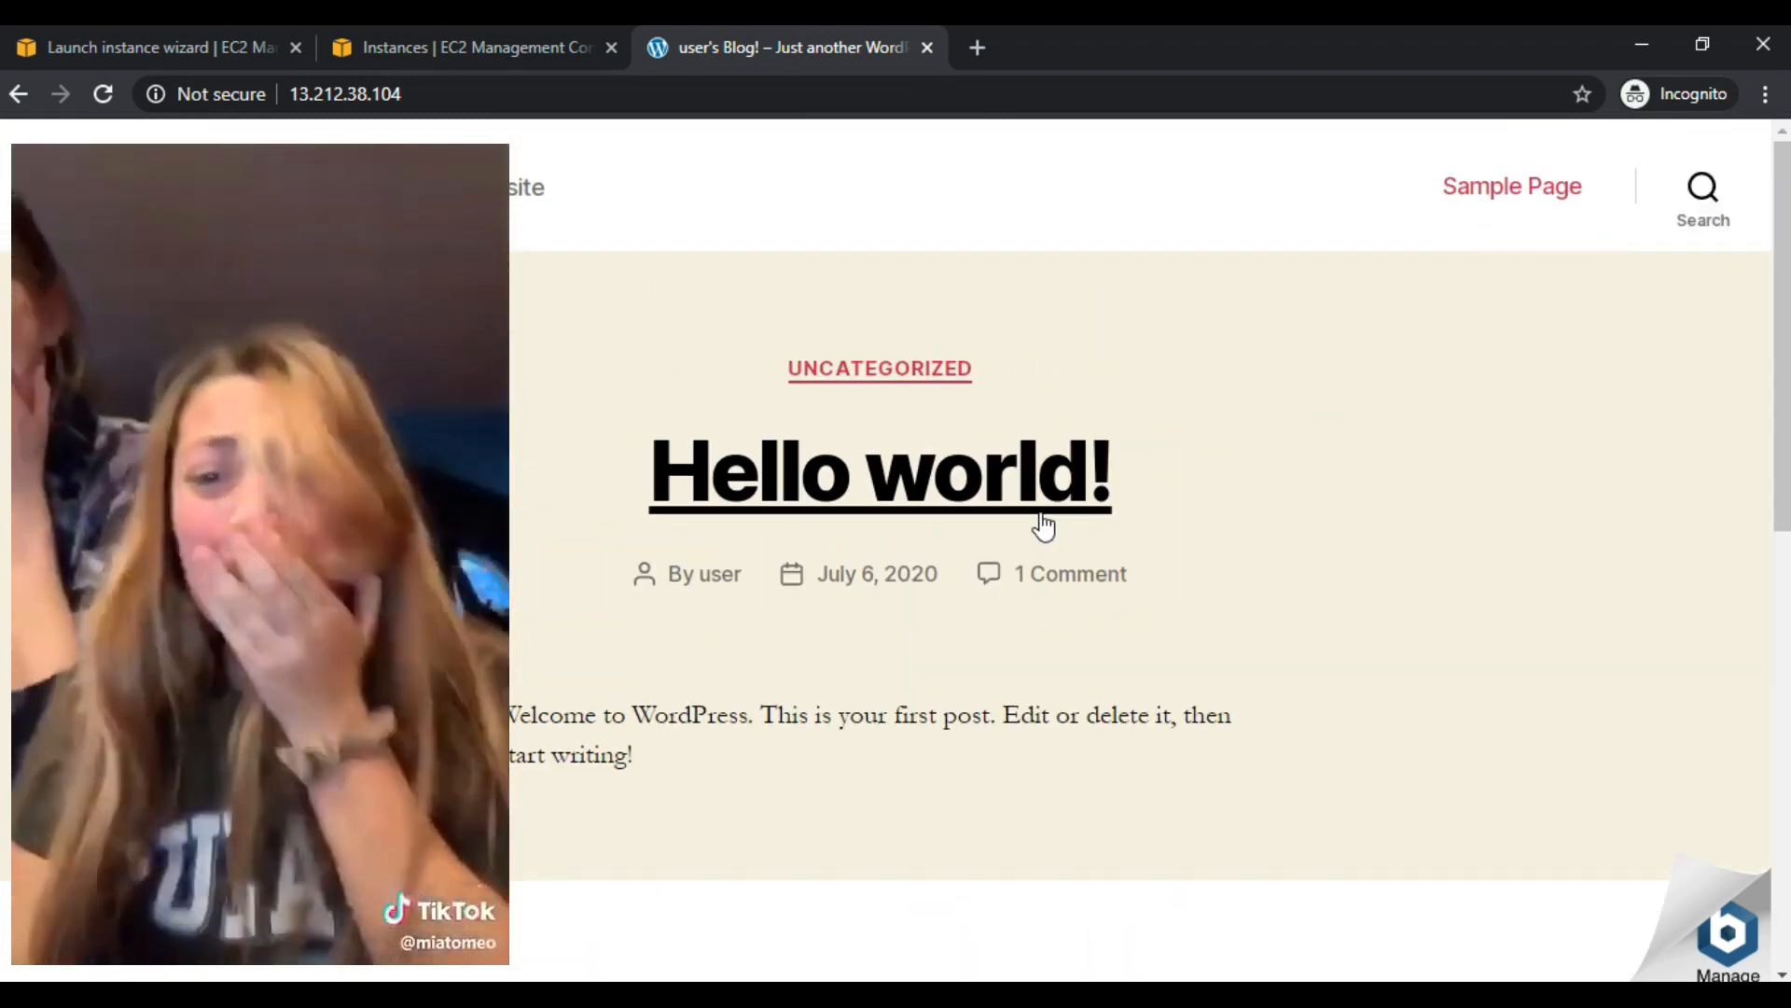
scroll(1075, 512, "down", 4)
scroll(1078, 500, "down", 6)
scroll(1078, 500, "up", 10)
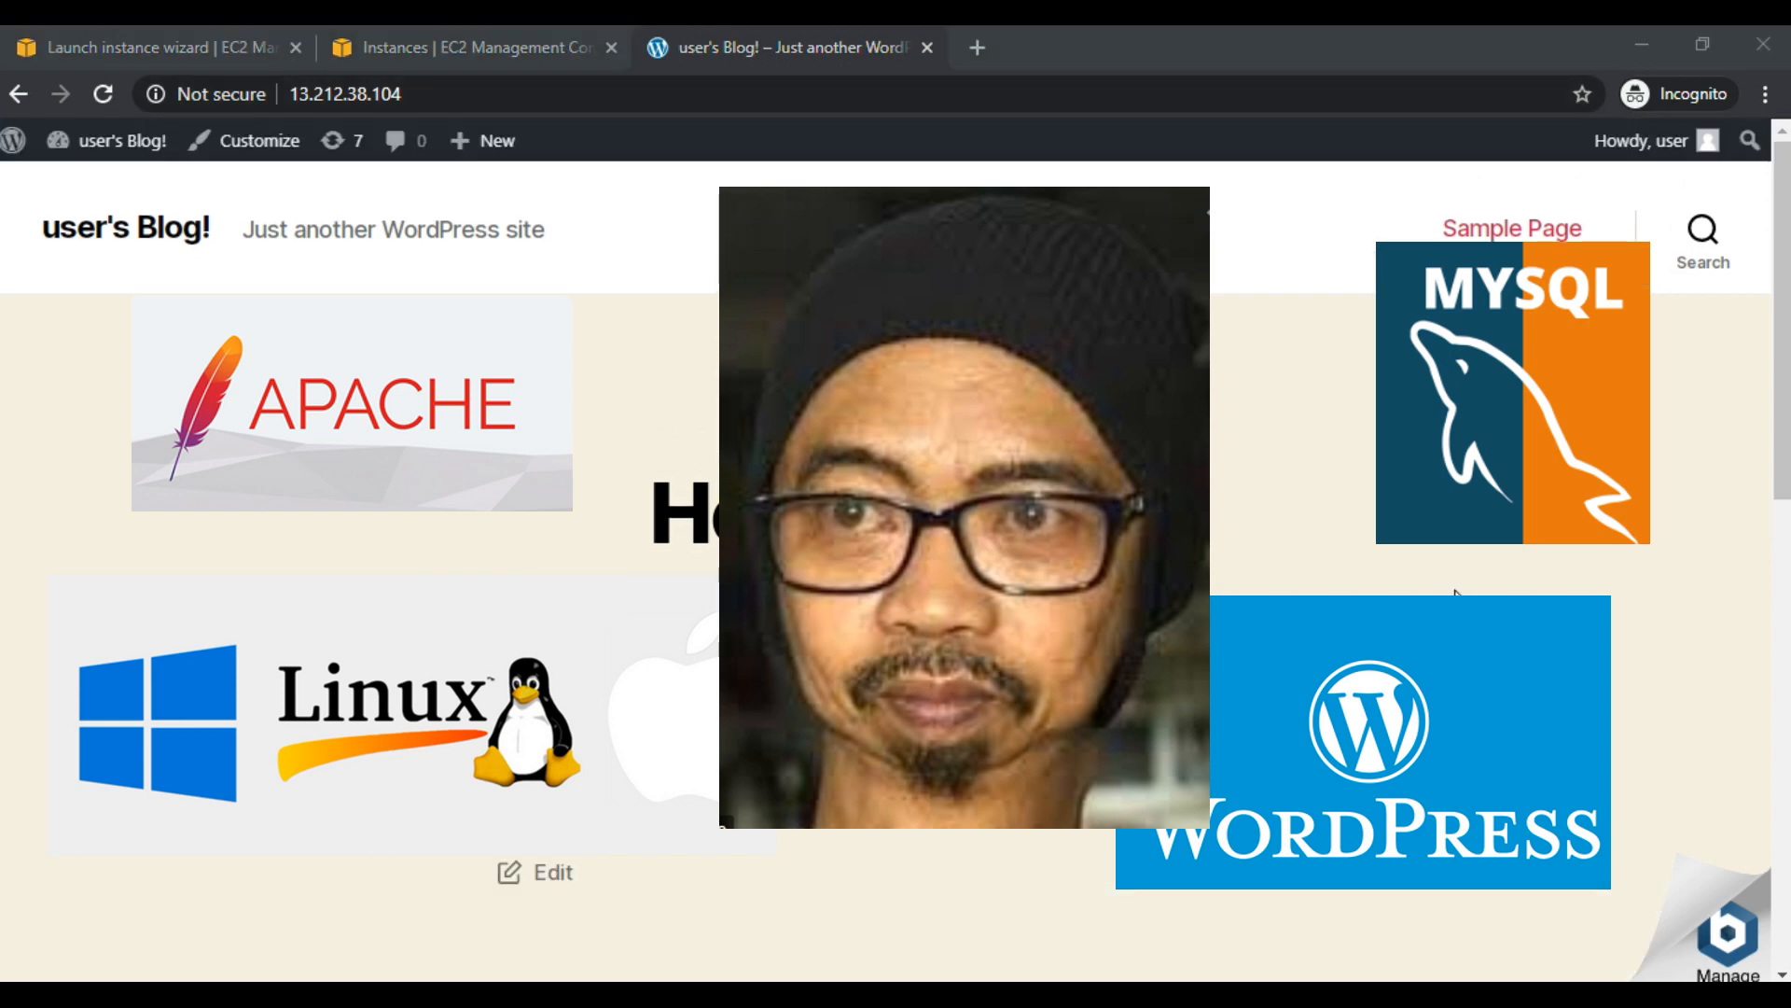
scroll(1456, 597, "down", 10)
scroll(1459, 616, "up", 10)
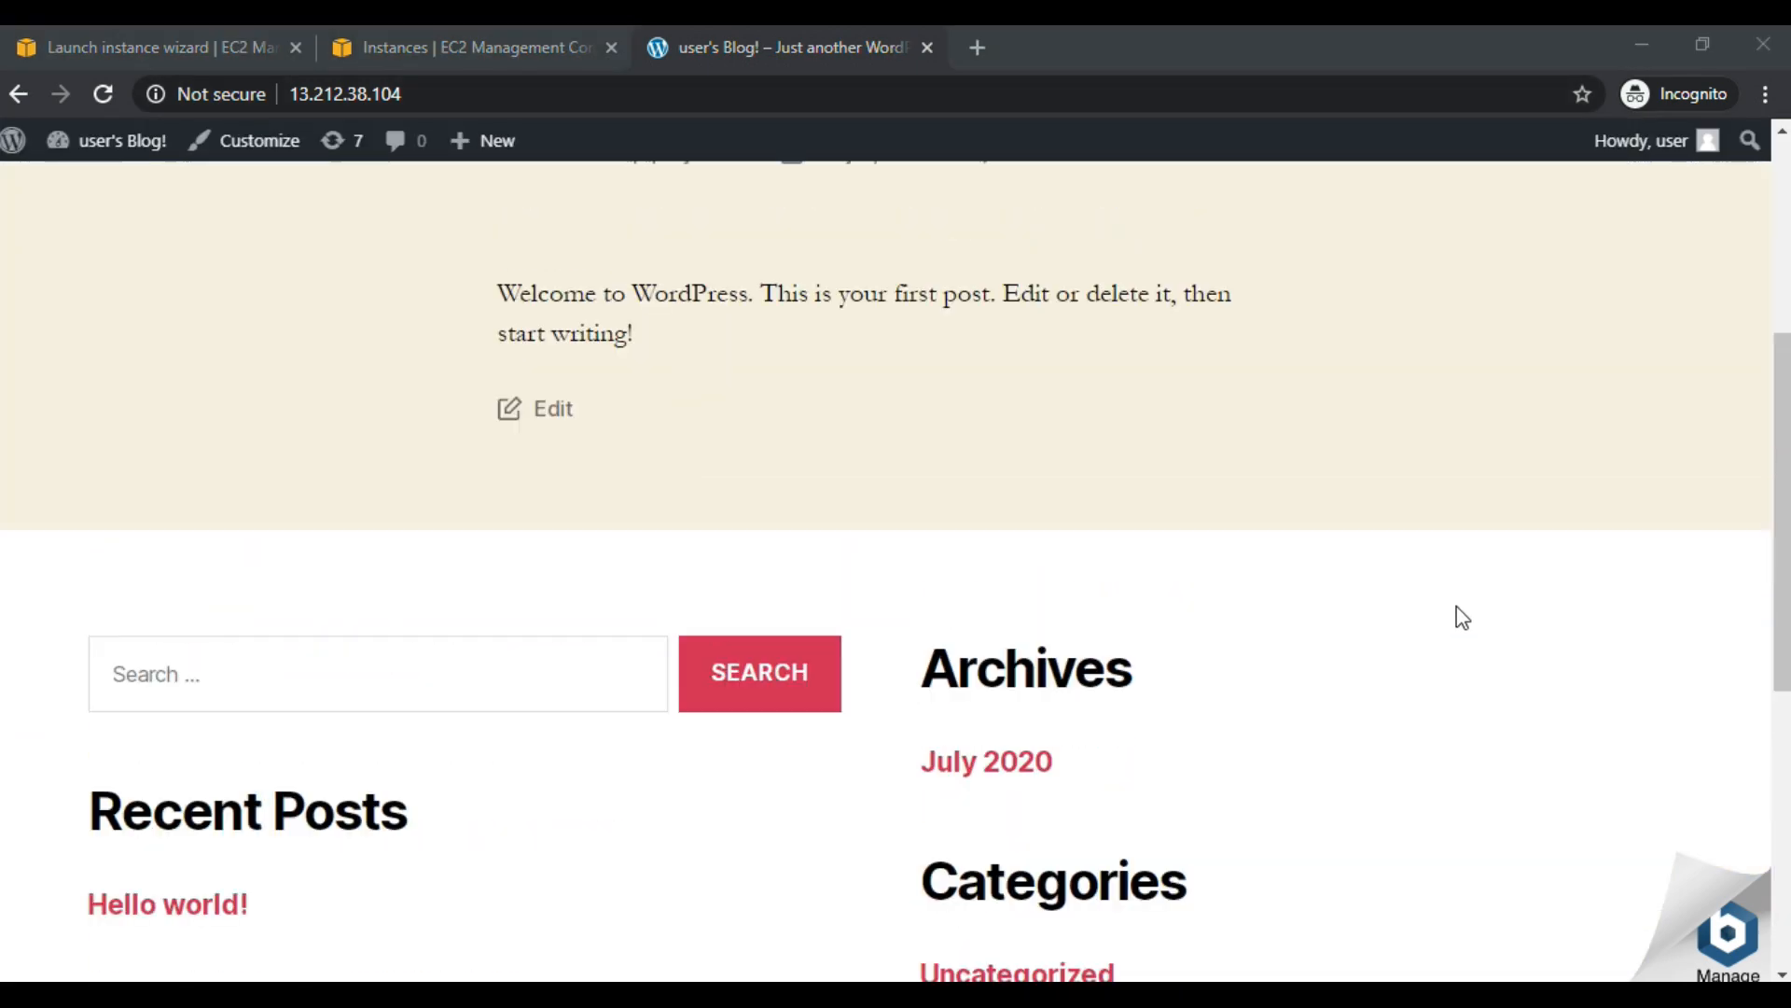
Return to the EC2 instances page and review the state, settings, networking and CloudWatch monitoring actions available for the wordpress instance.
left_click(457, 47)
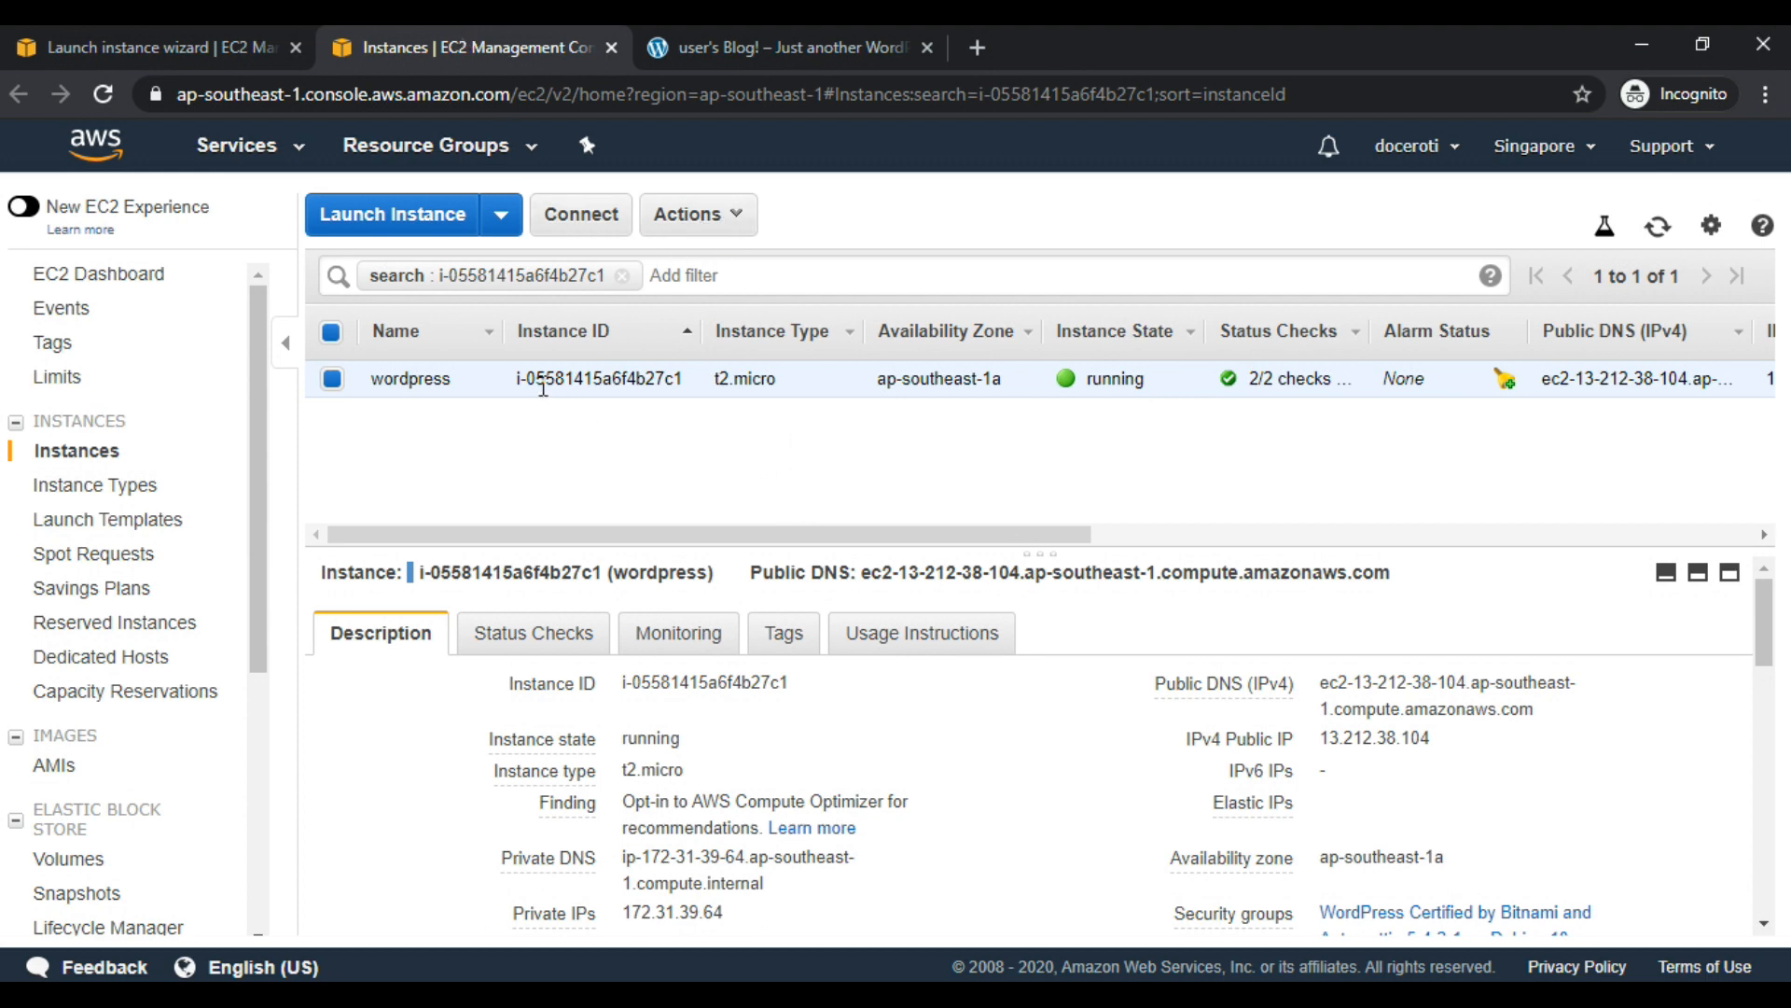
left_click(737, 229)
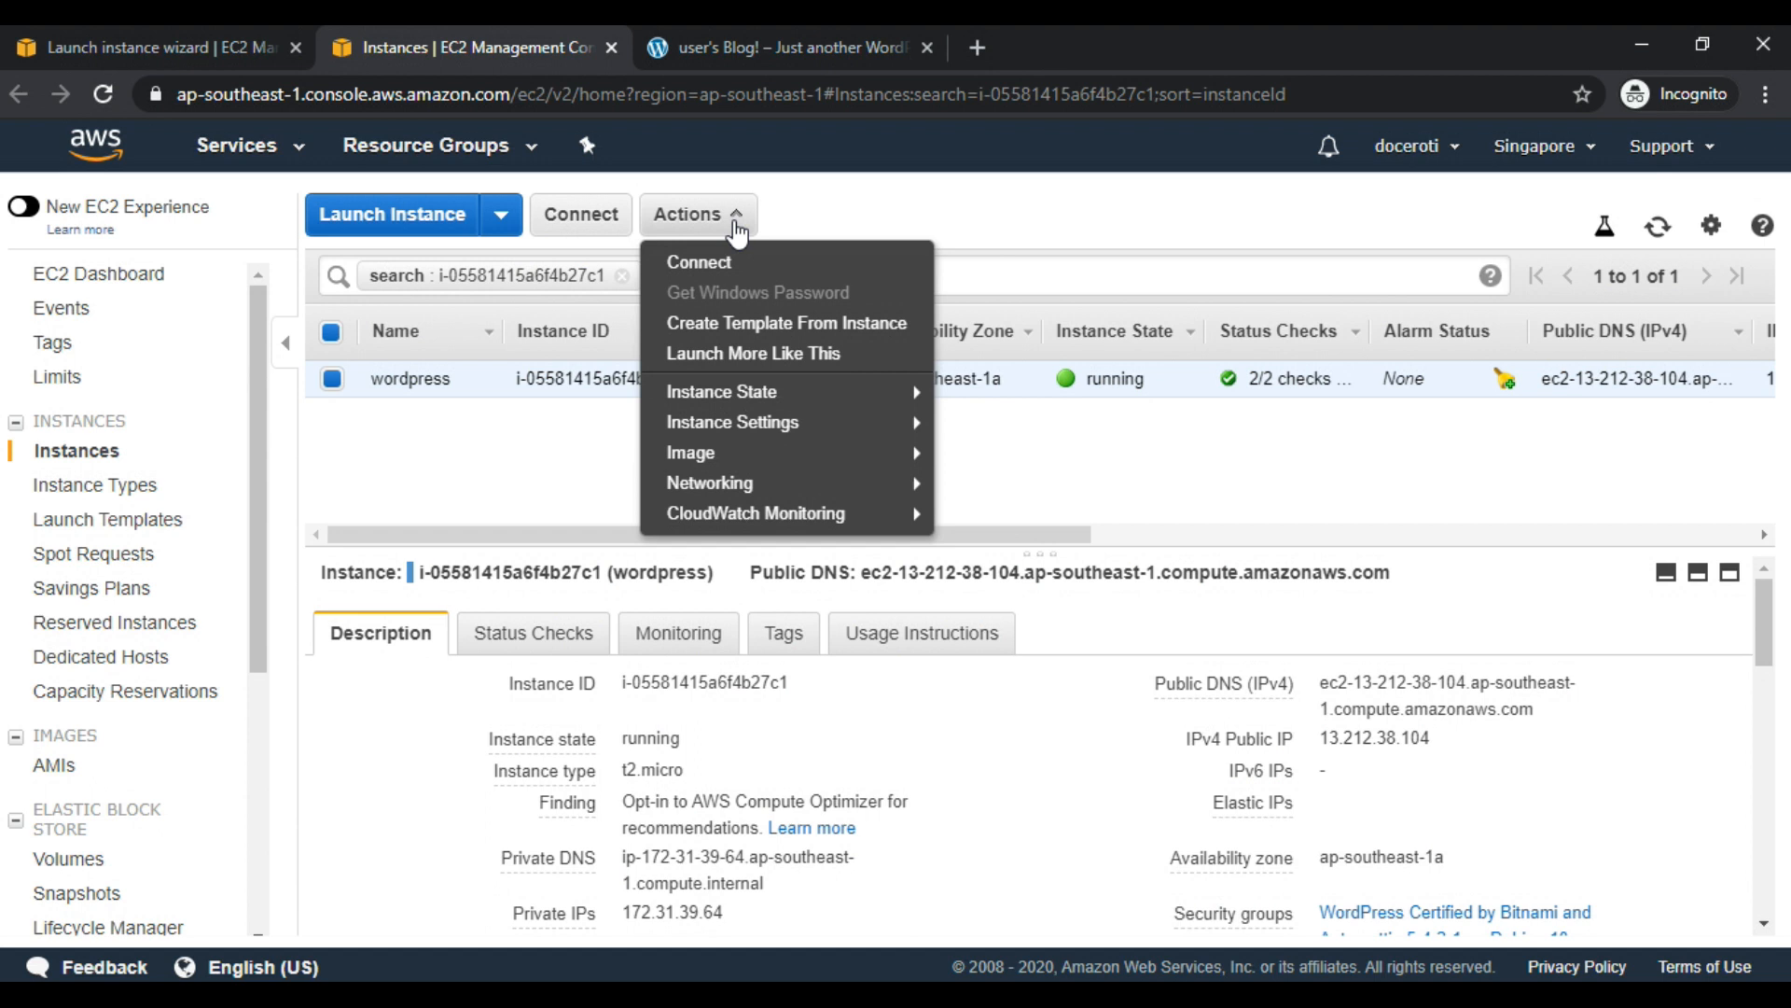
mouse_move(720, 392)
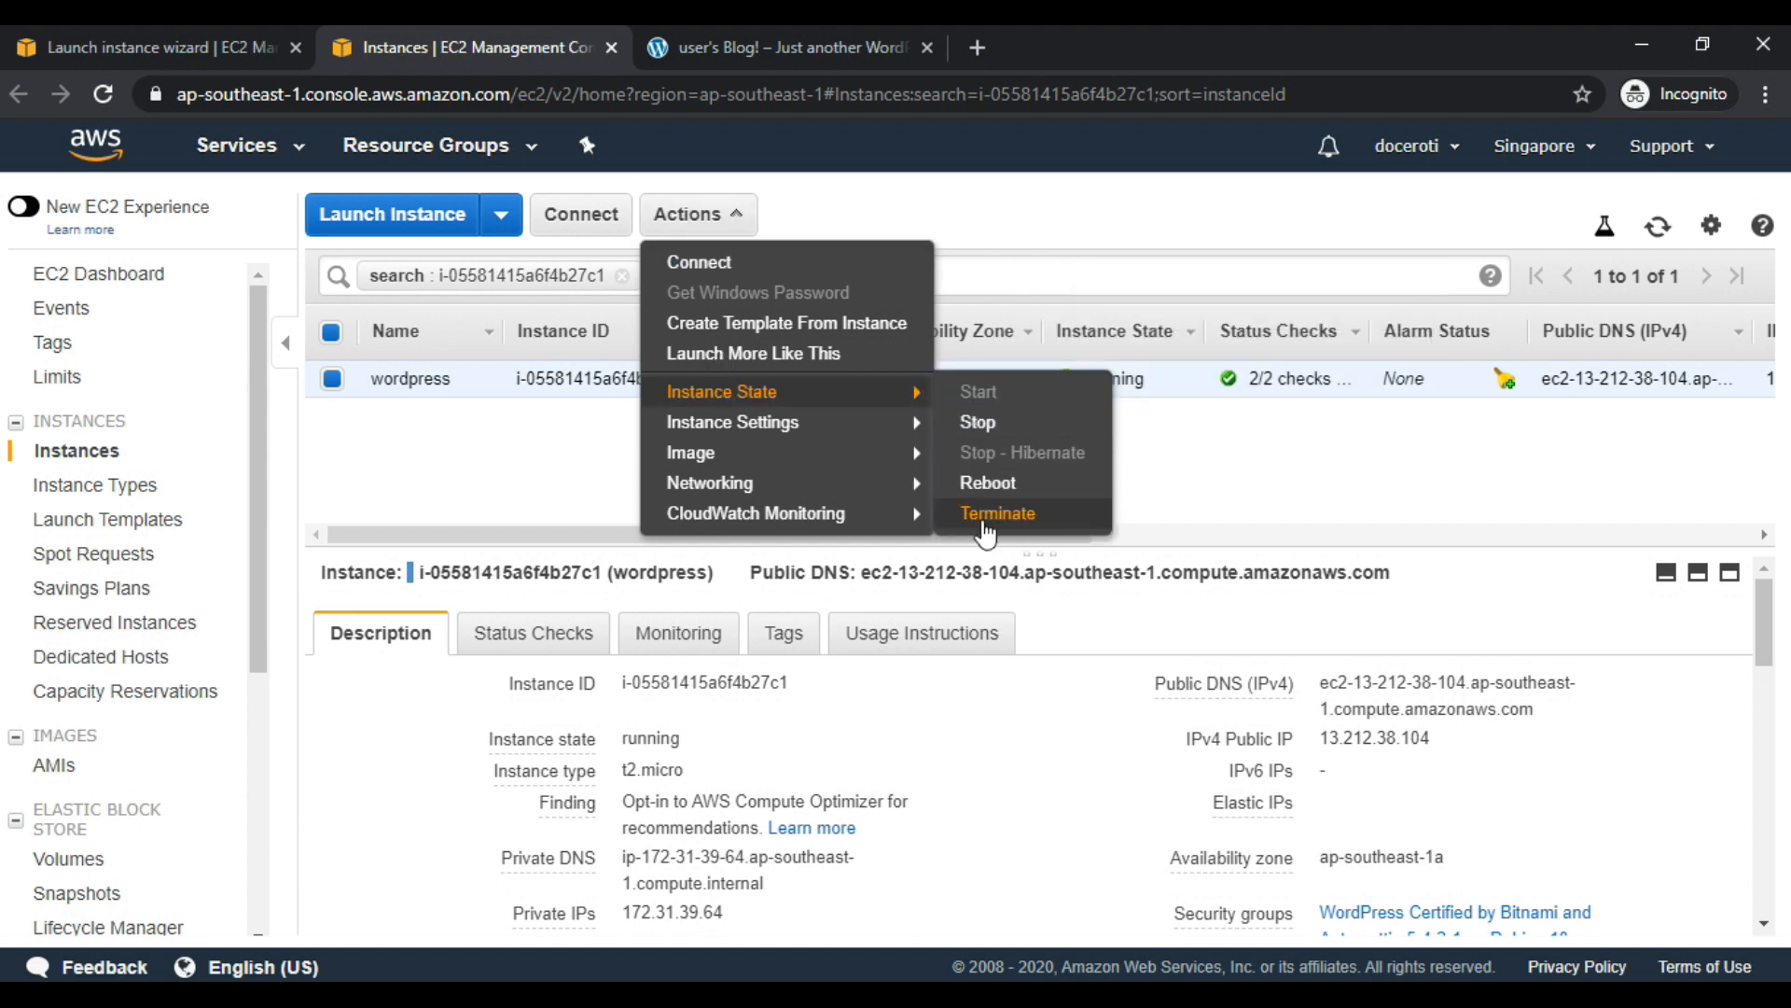
mouse_move(856, 434)
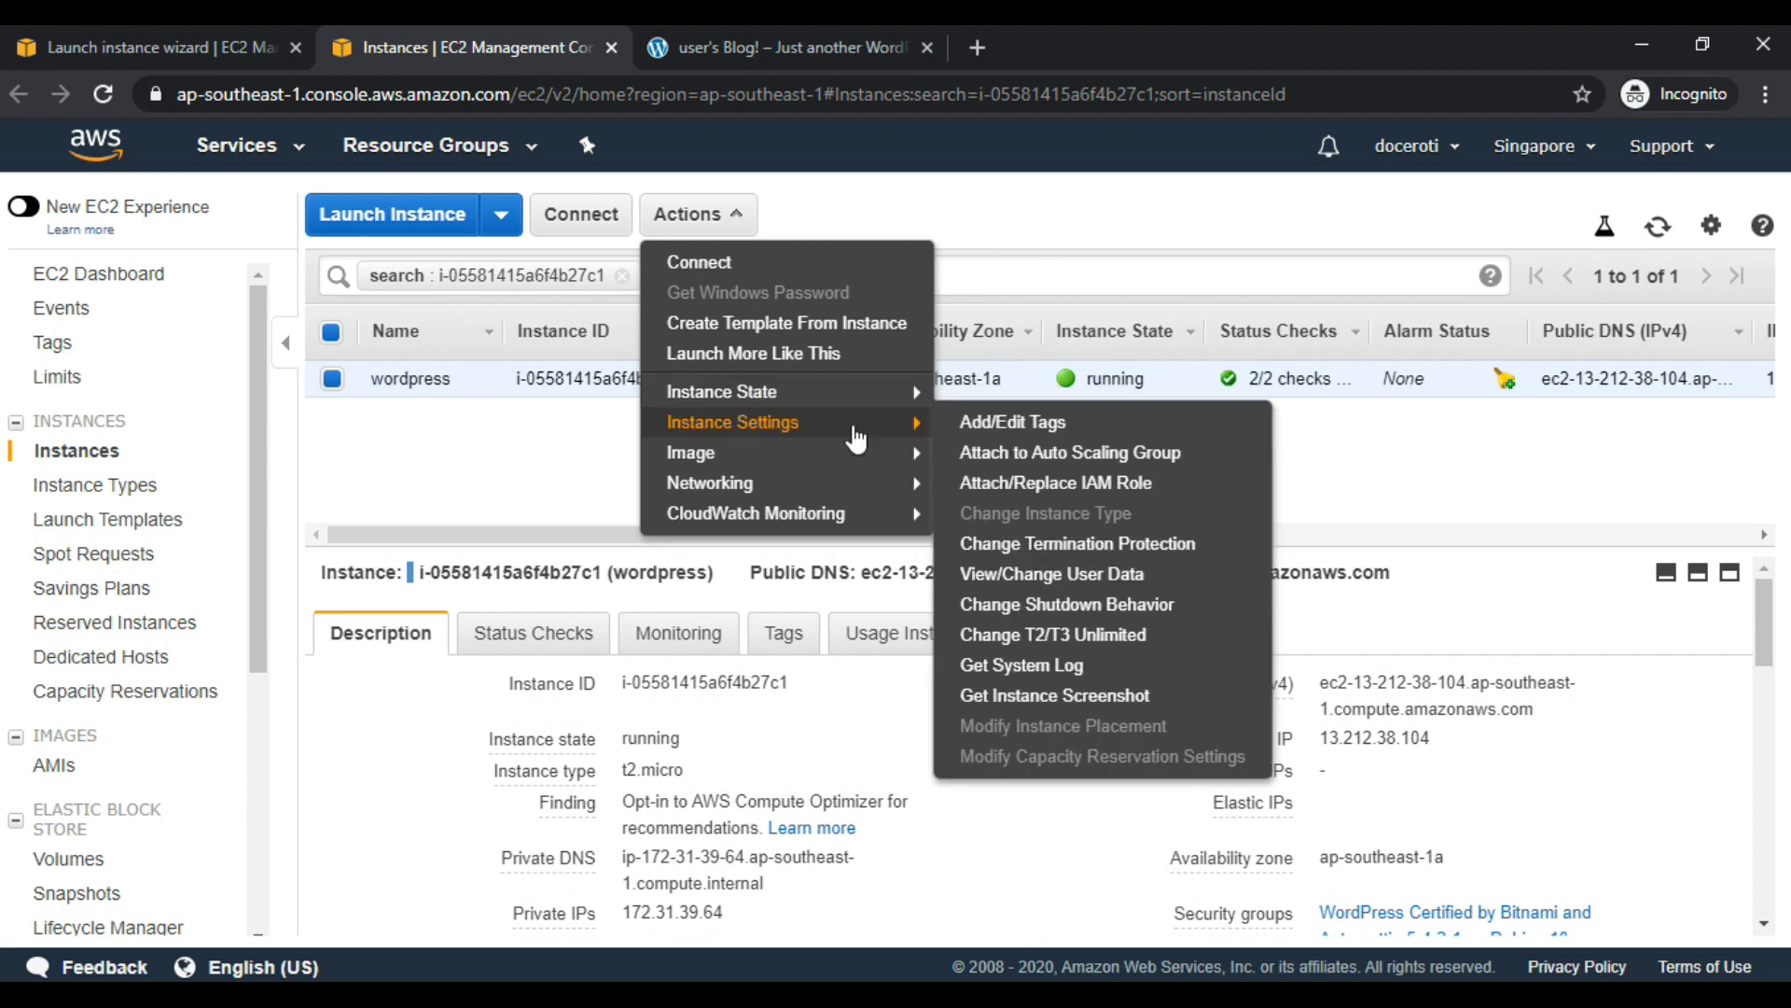
mouse_move(886, 513)
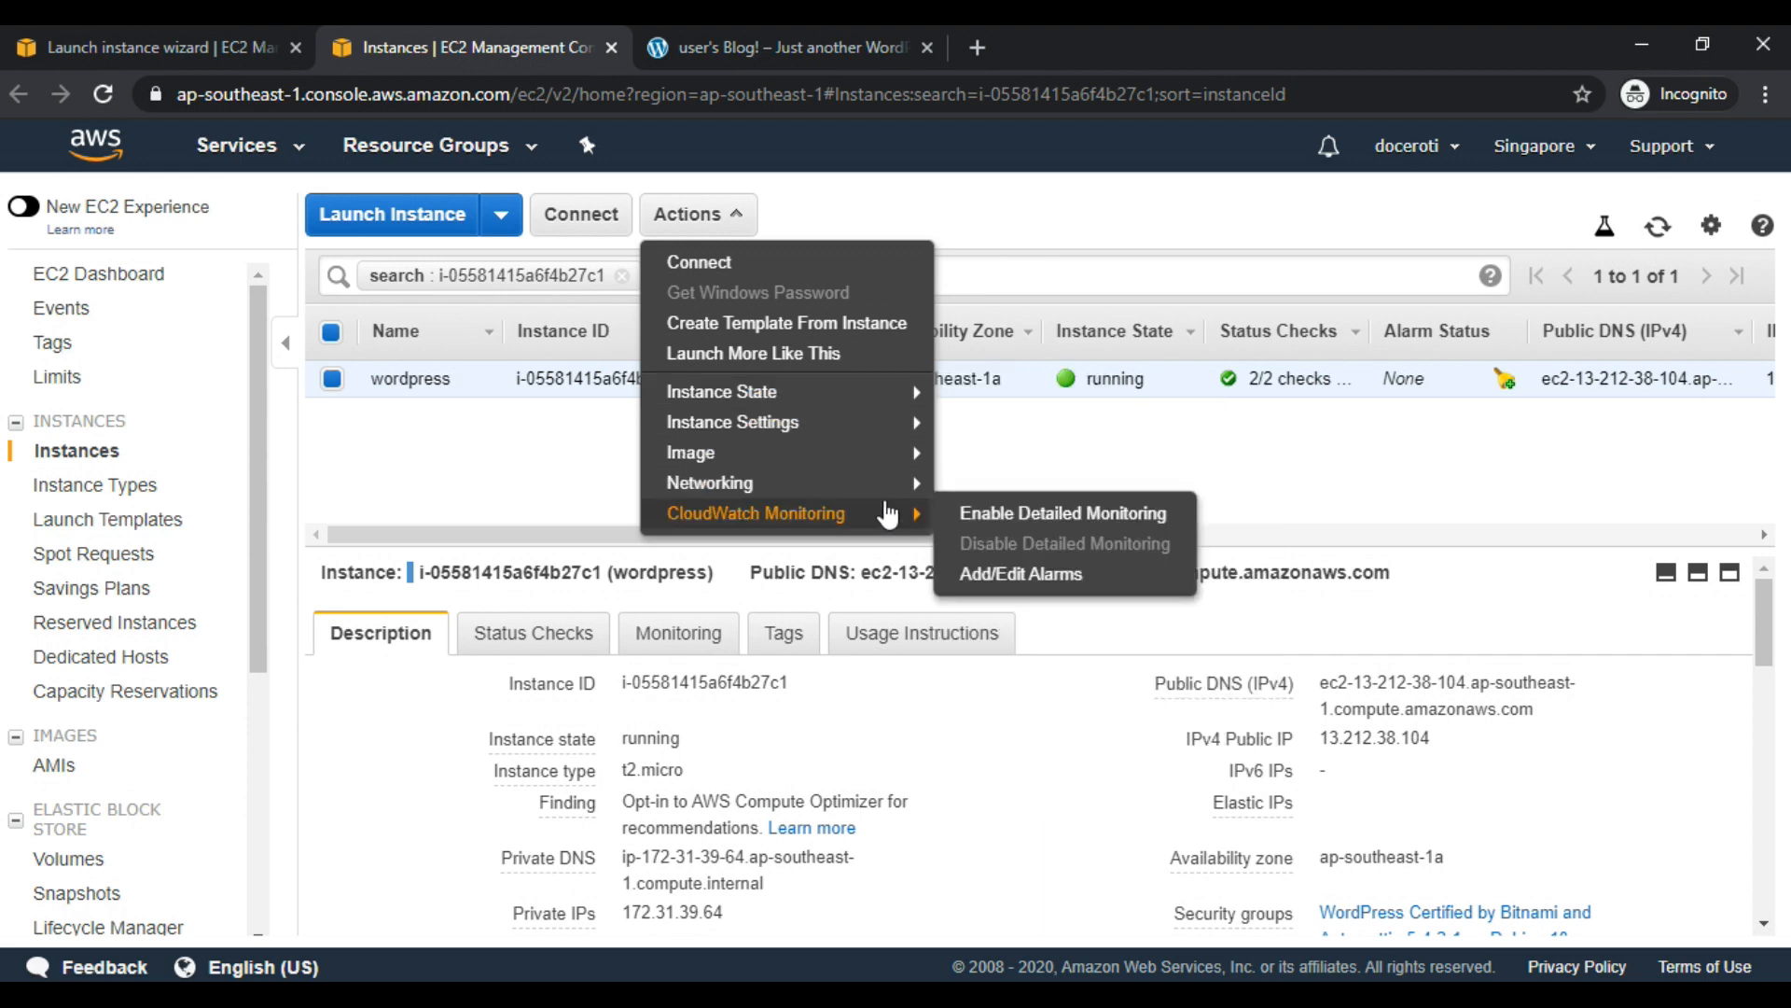
mouse_move(839, 482)
left_click(1266, 446)
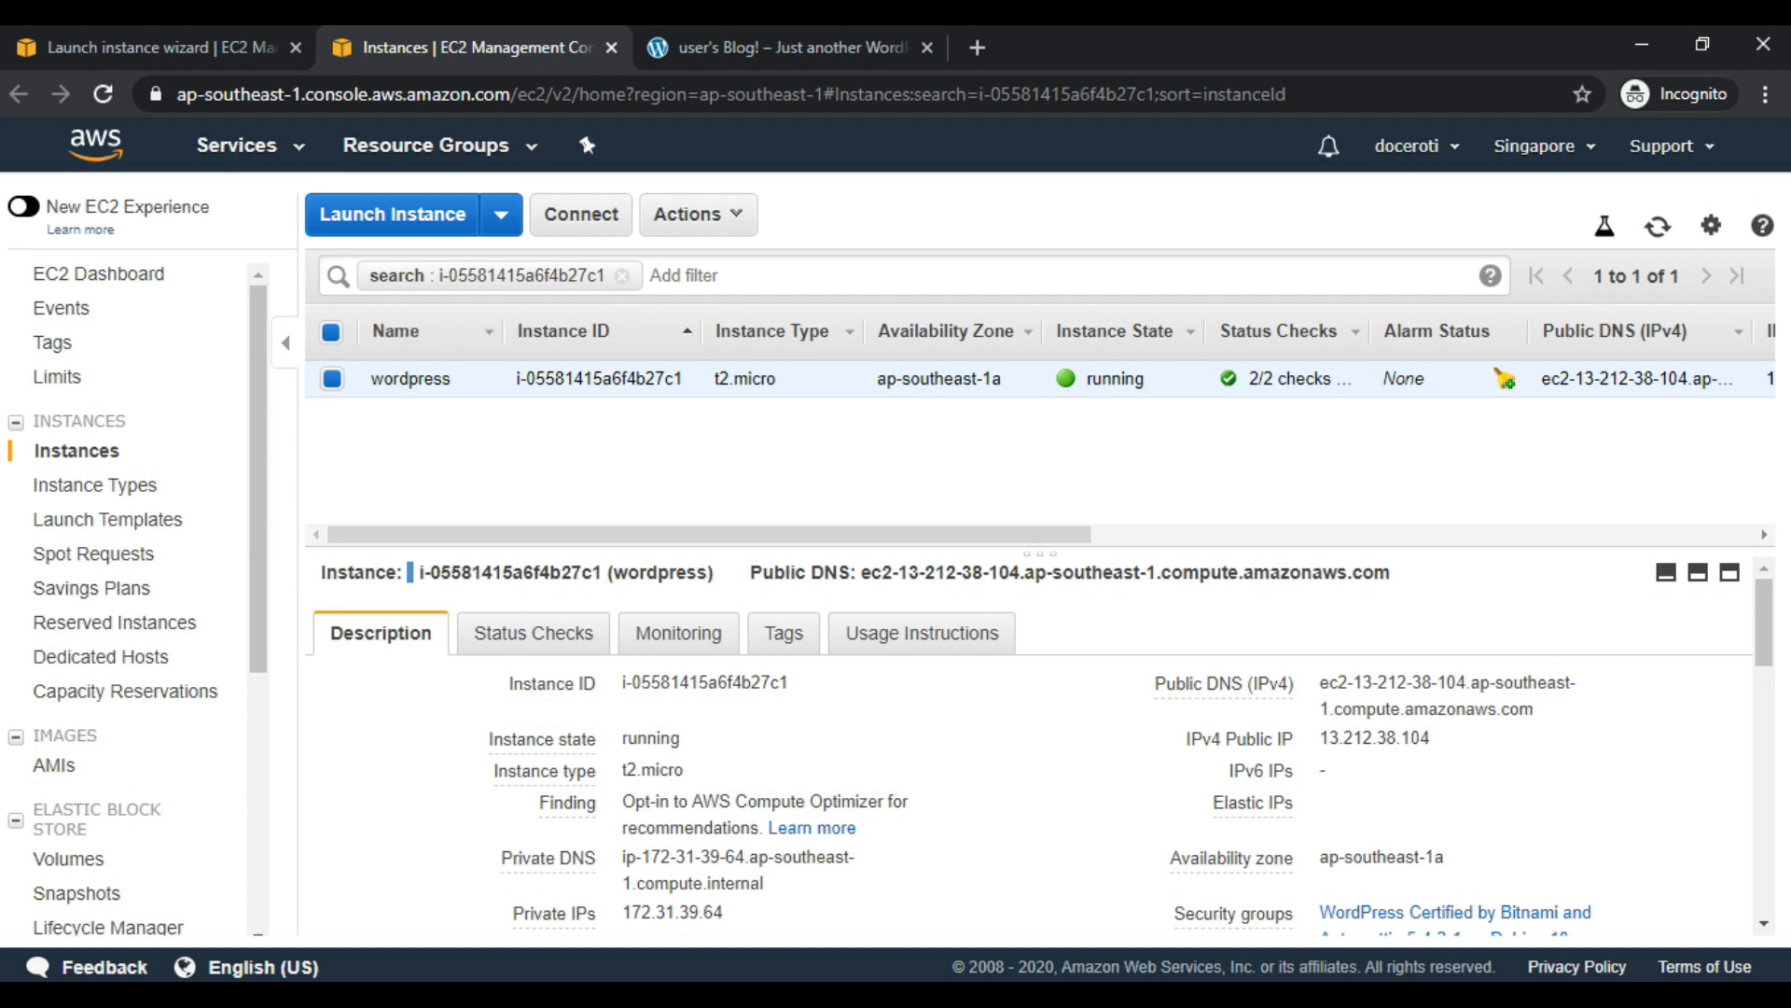
Open the wordpress instance's connection instructions, examine the example SSH command using mywordpress.pem, and close them.
left_click(586, 214)
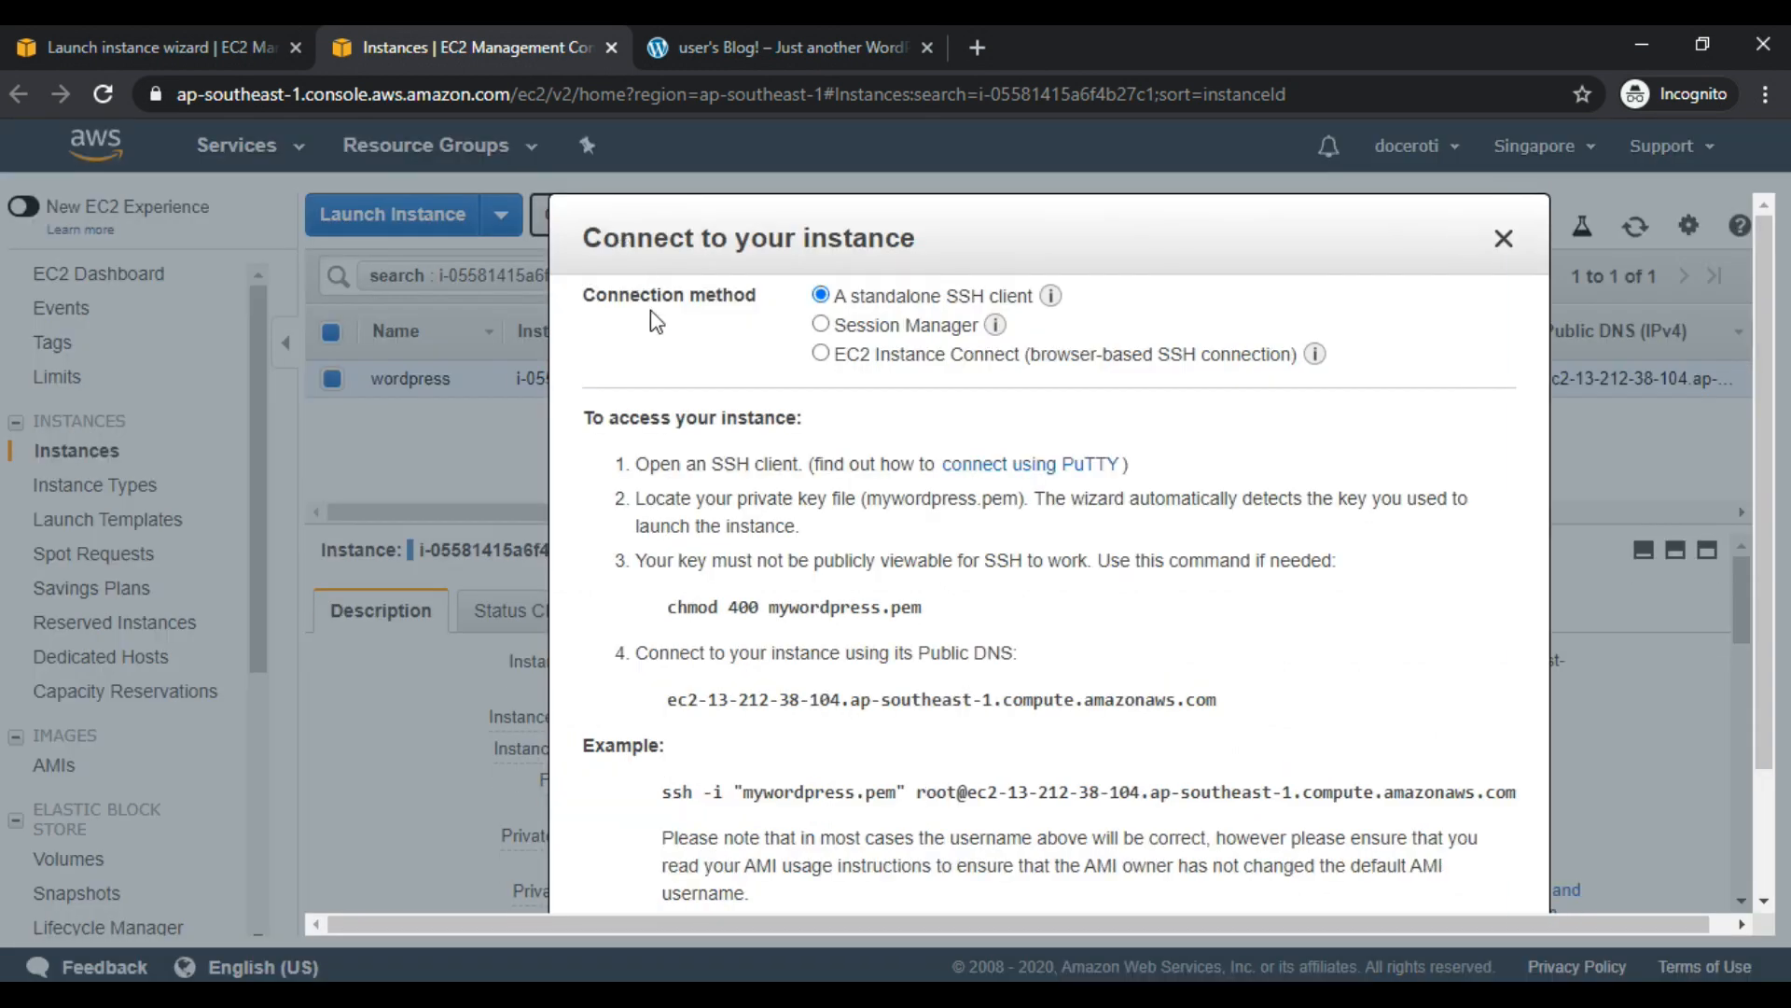
scroll(651, 313, "down", 3)
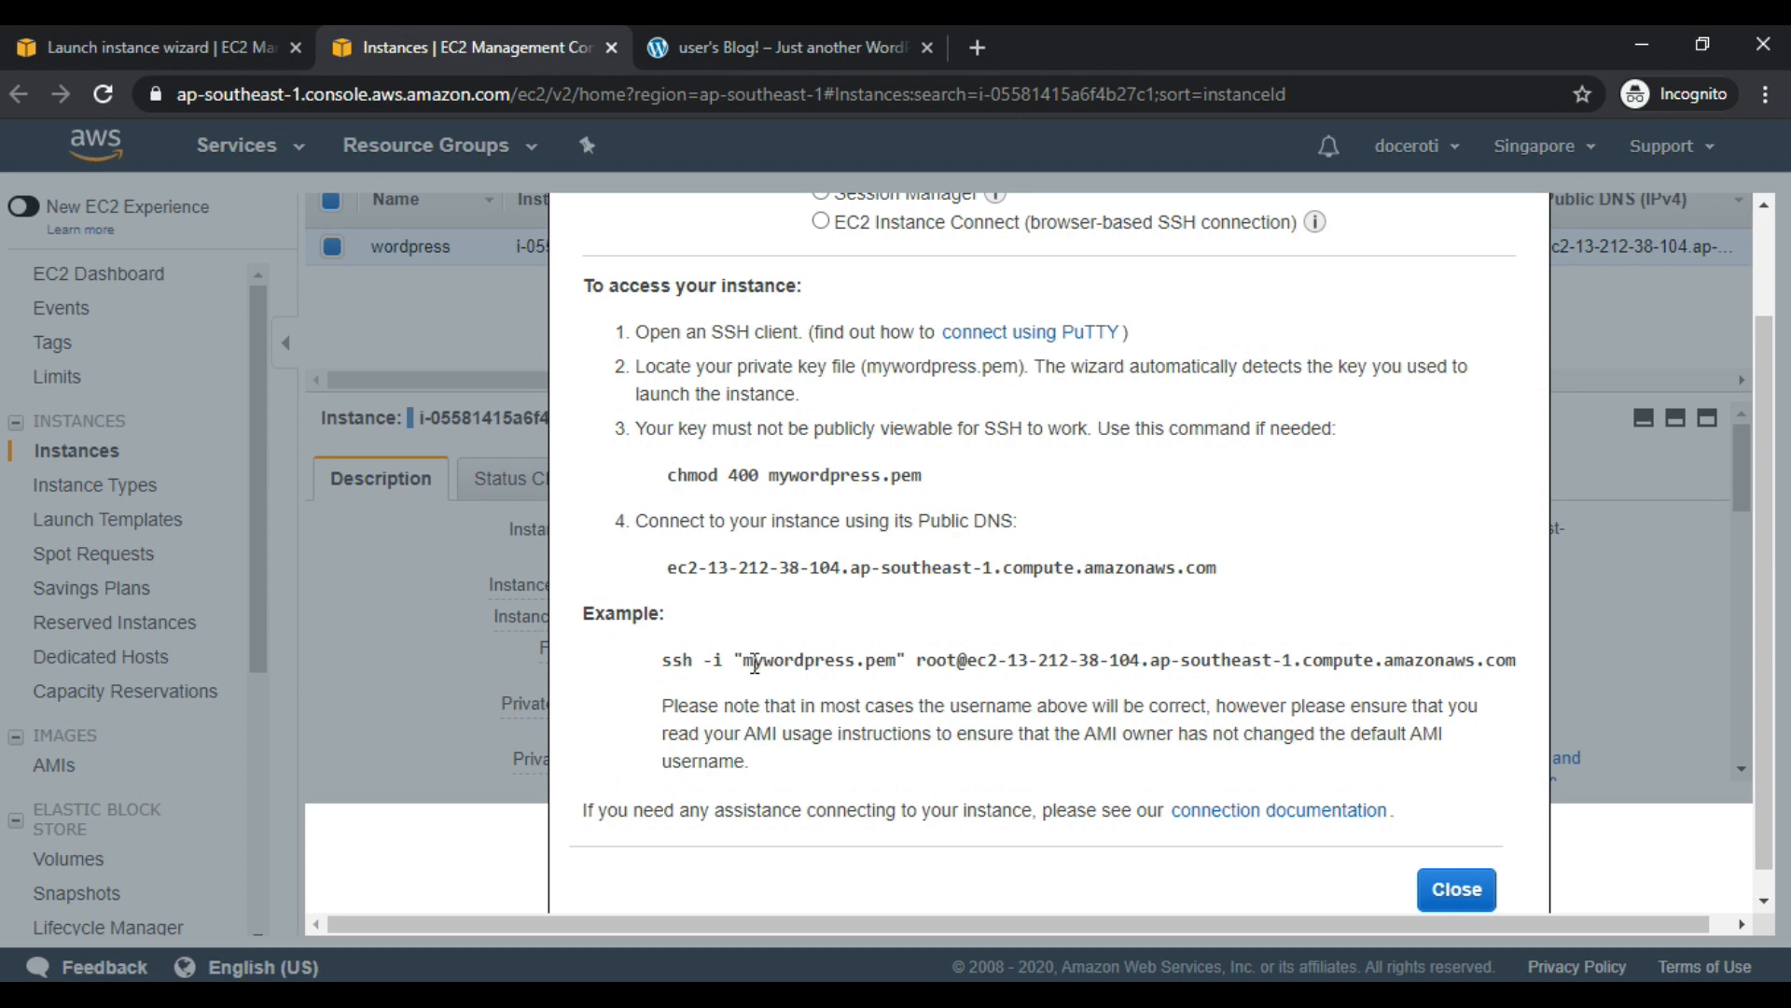
left_click_drag(747, 658, 910, 667)
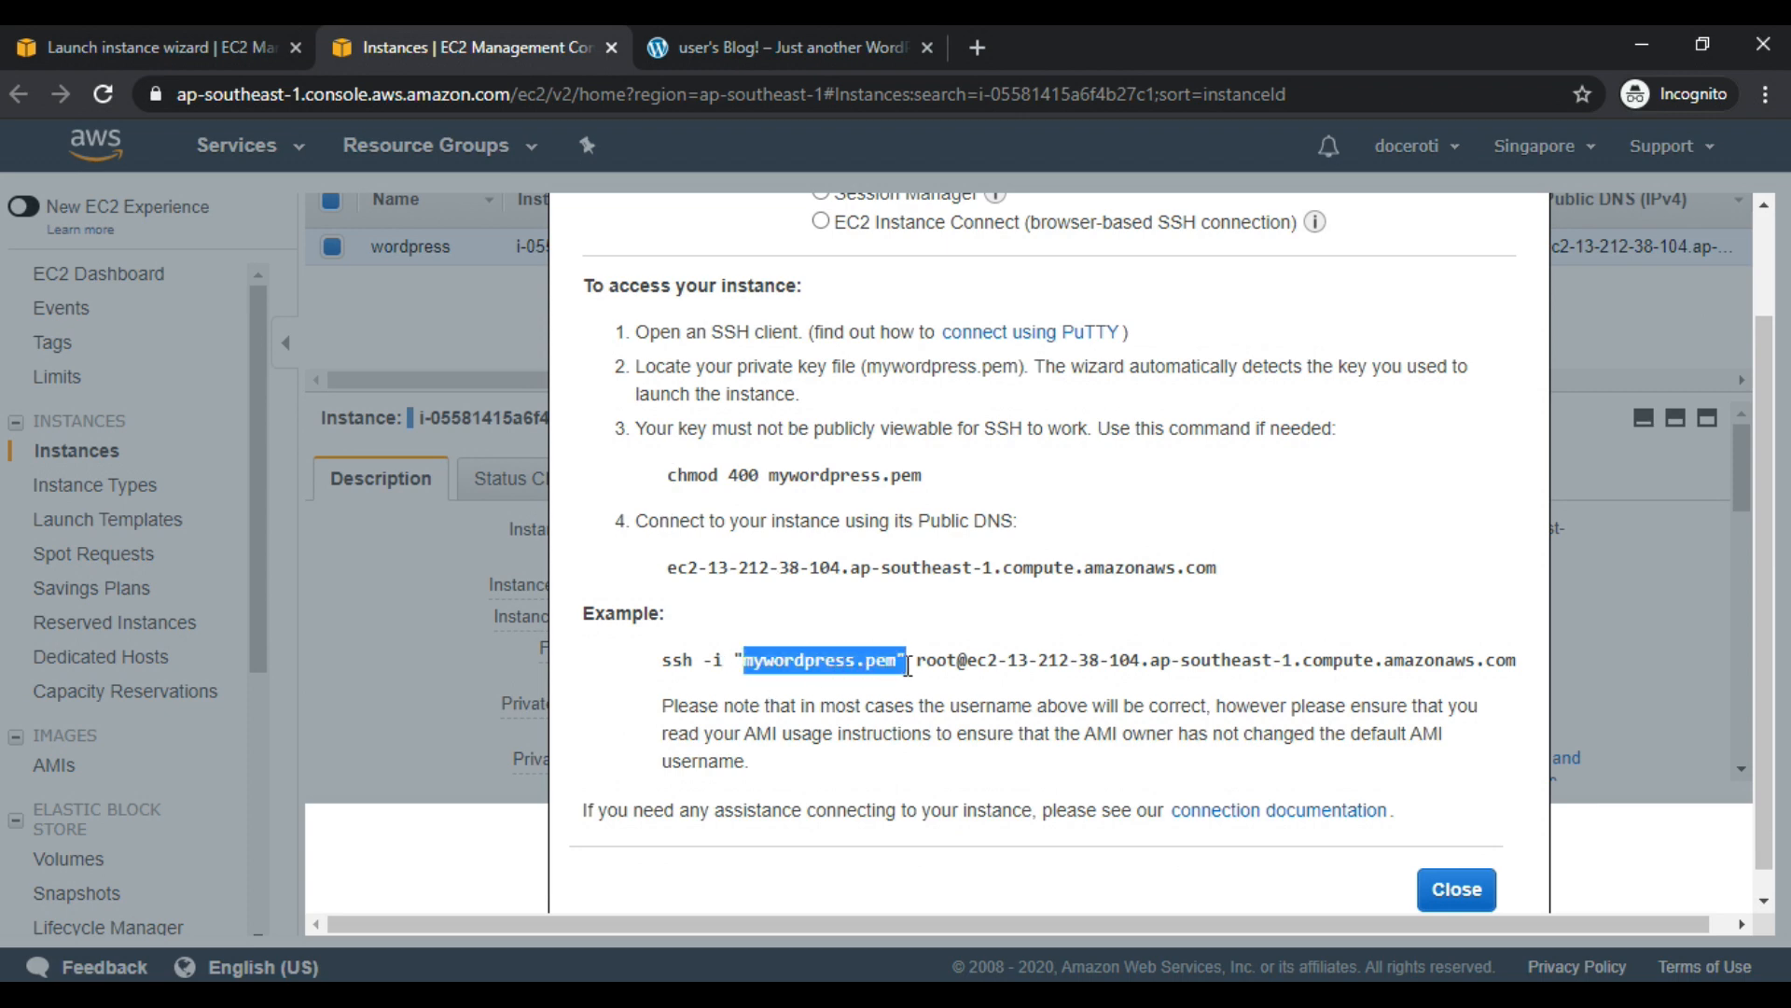
left_click_drag(663, 661, 929, 672)
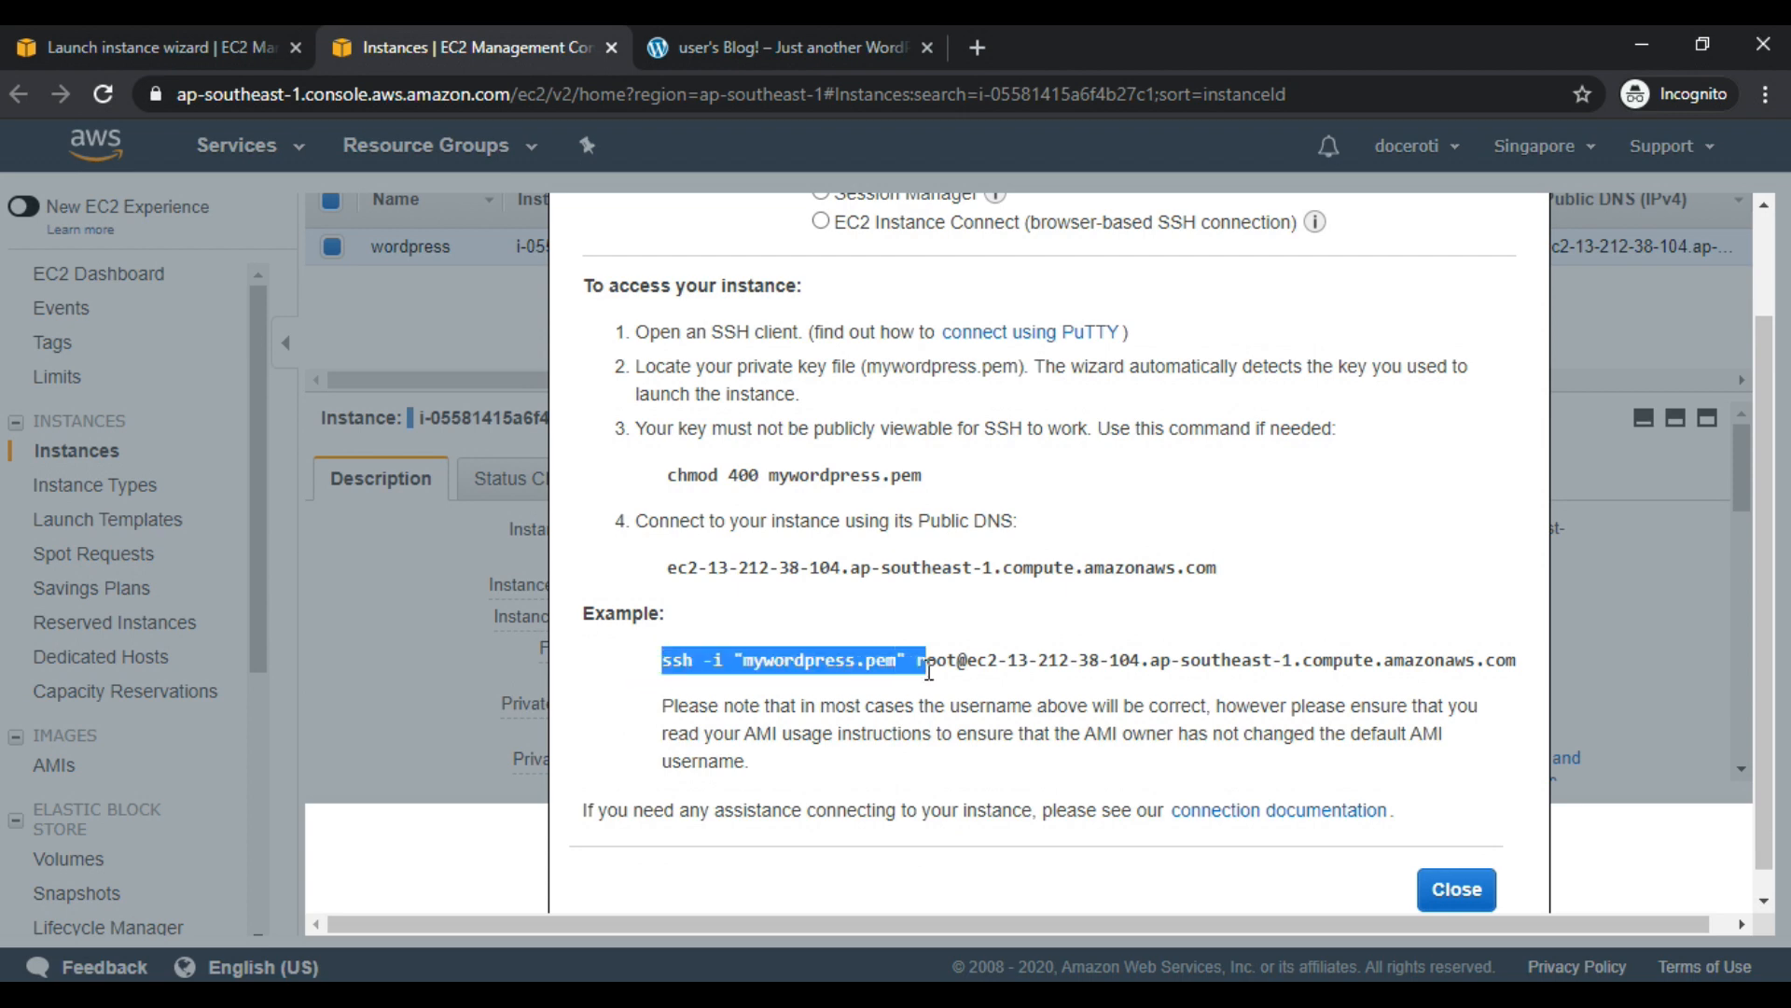
left_click(1464, 888)
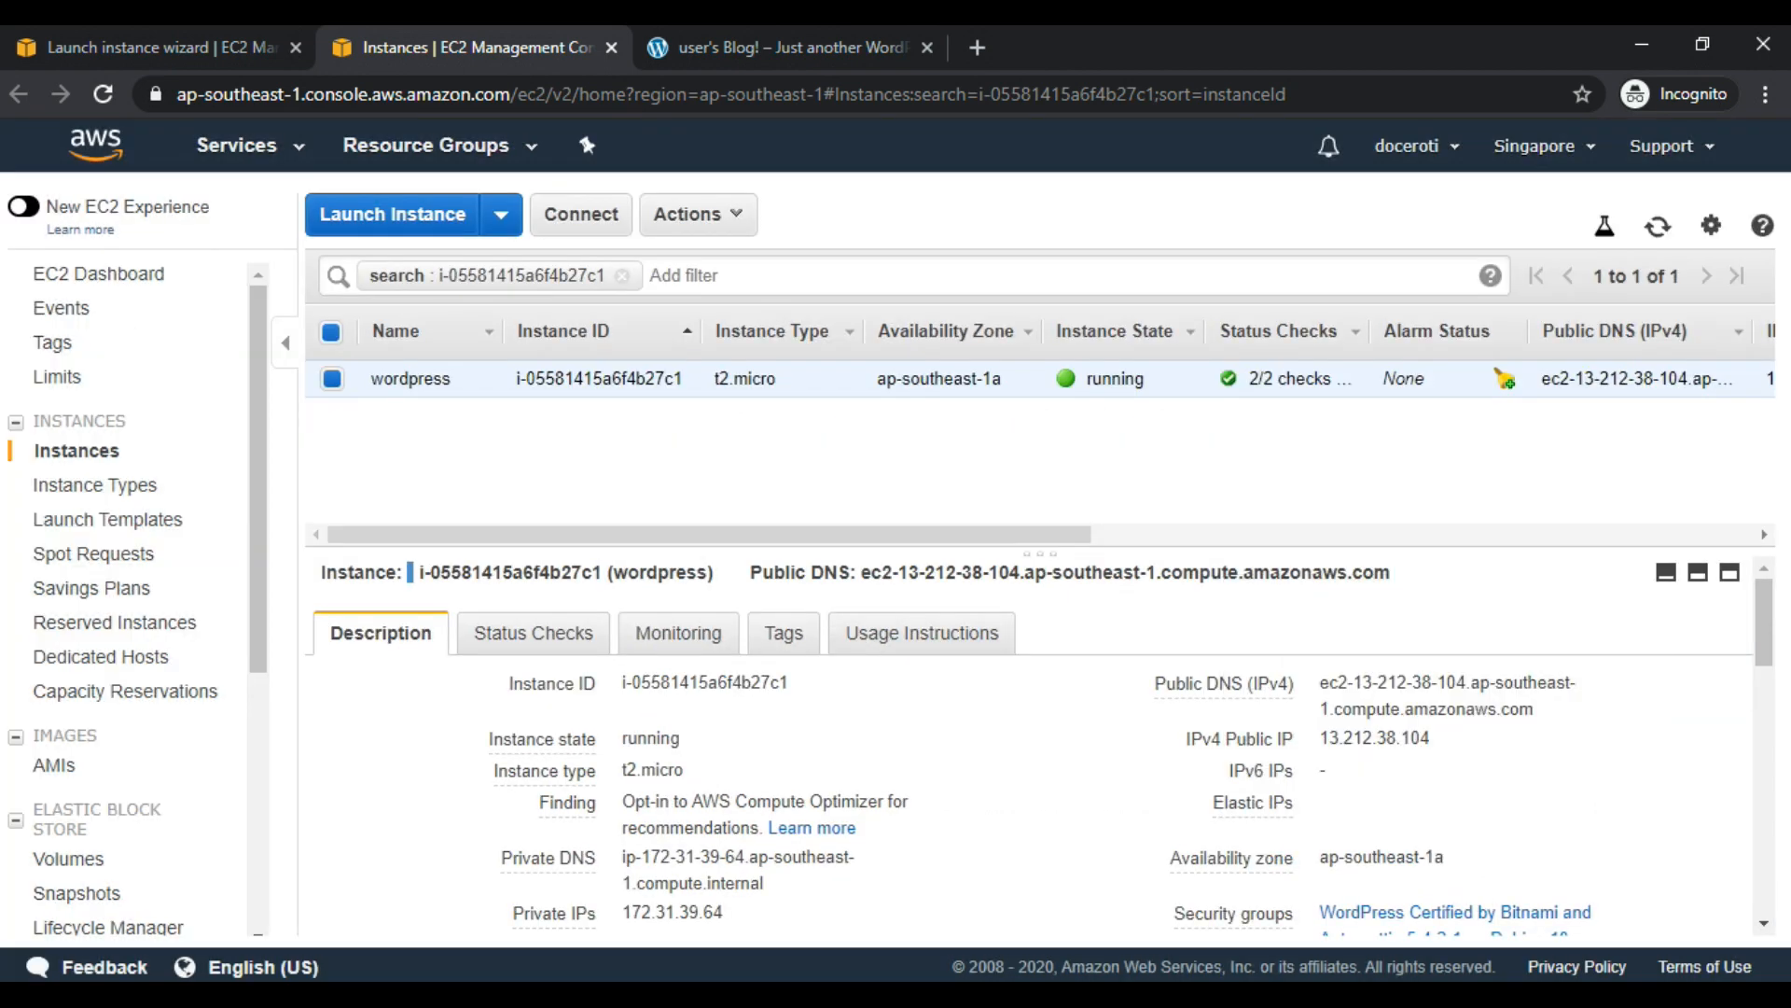
Return to the WordPress site and open its admin login page by adding /admin to the public IP address.
left_click(771, 47)
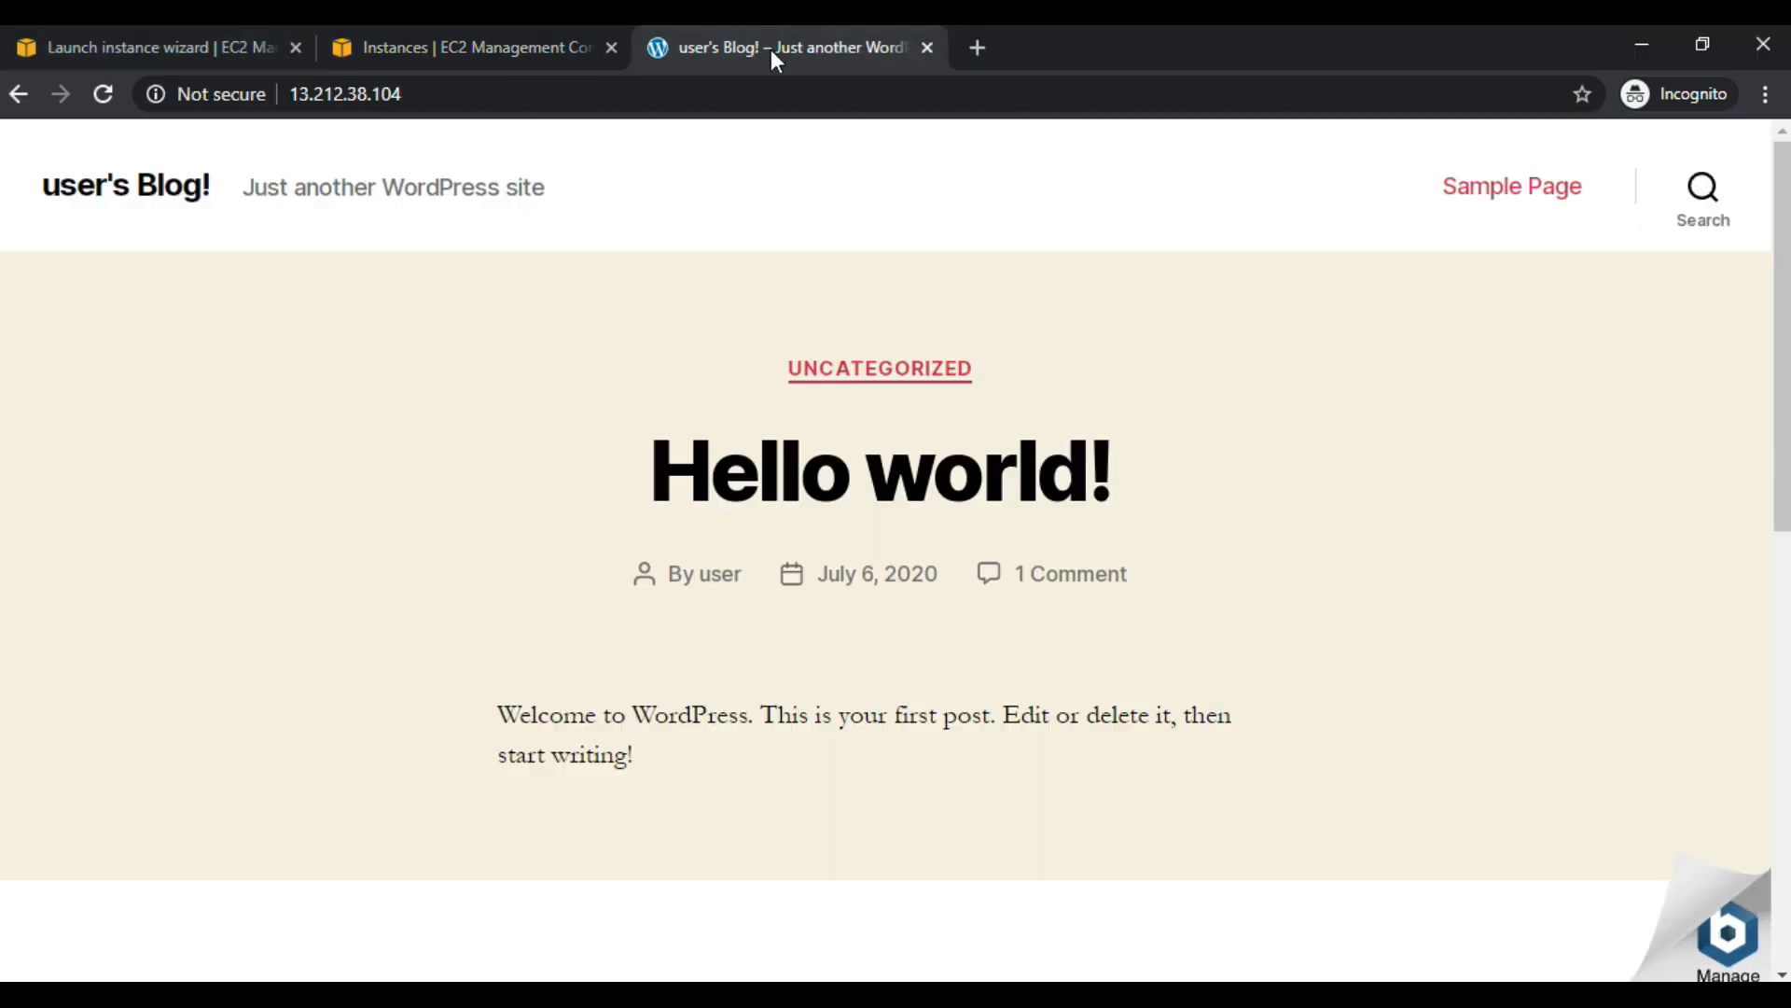
left_click(728, 97)
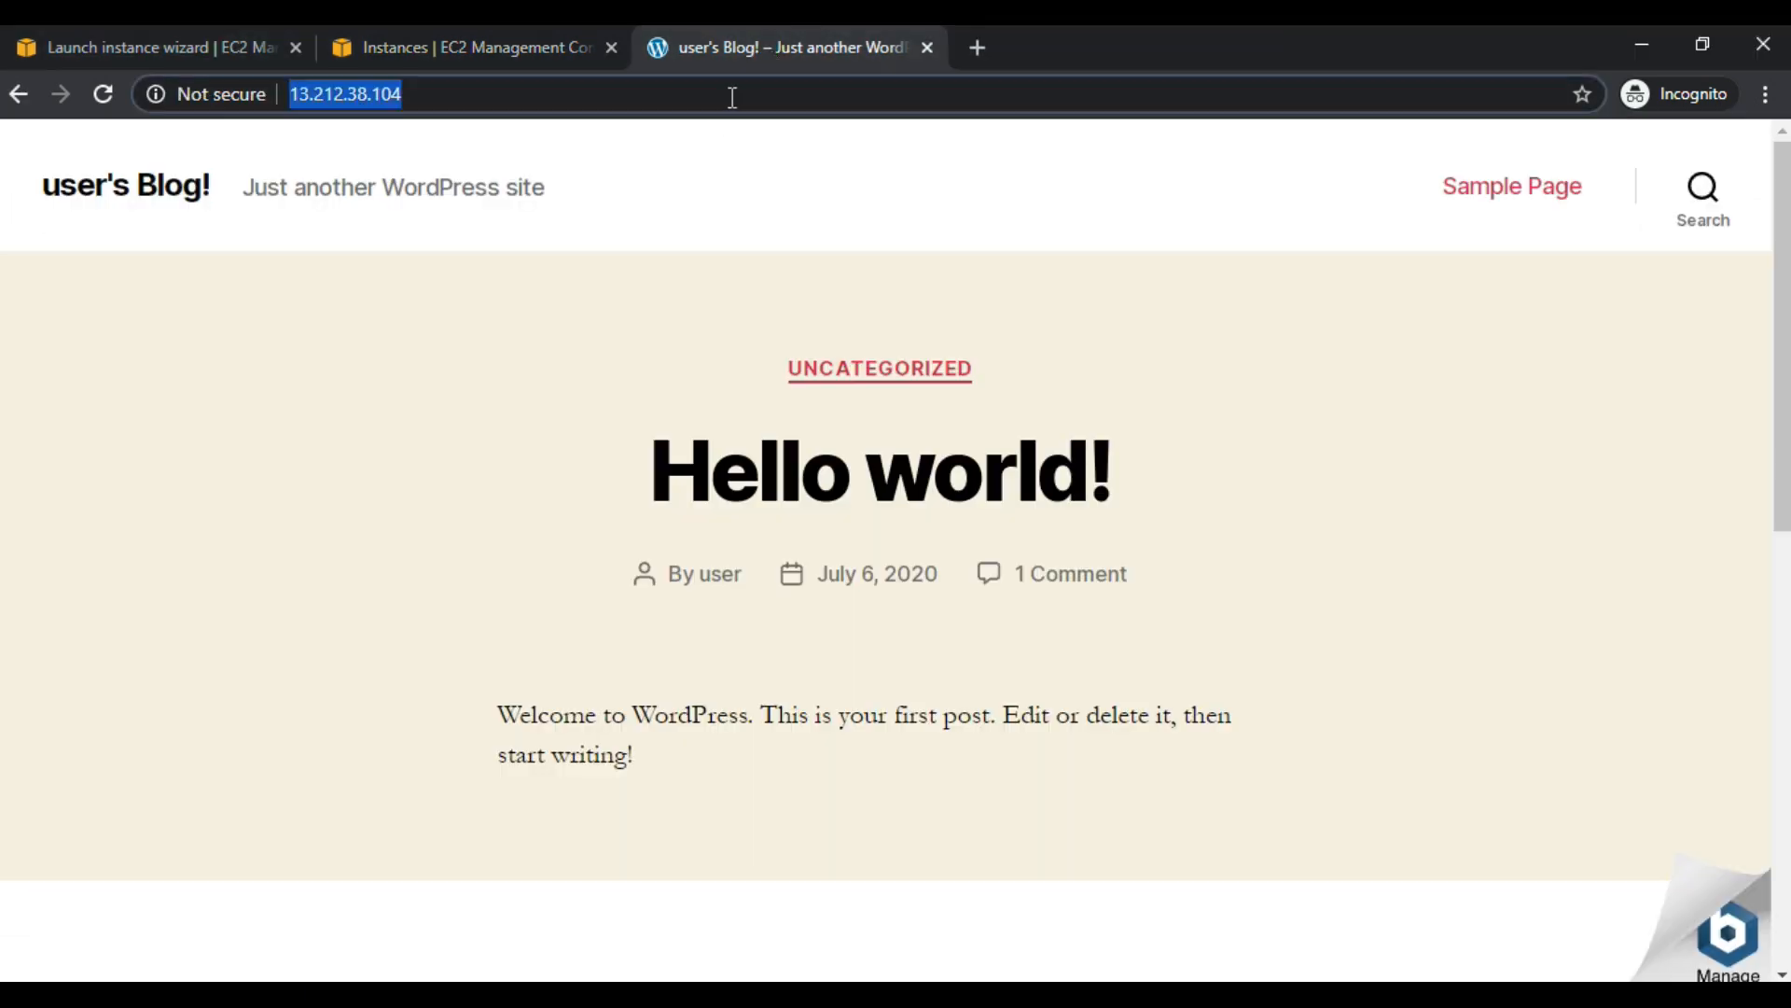
left_click(732, 97)
type("adi")
key("BackSpace")
key("BackSpace")
key("BackSpace")
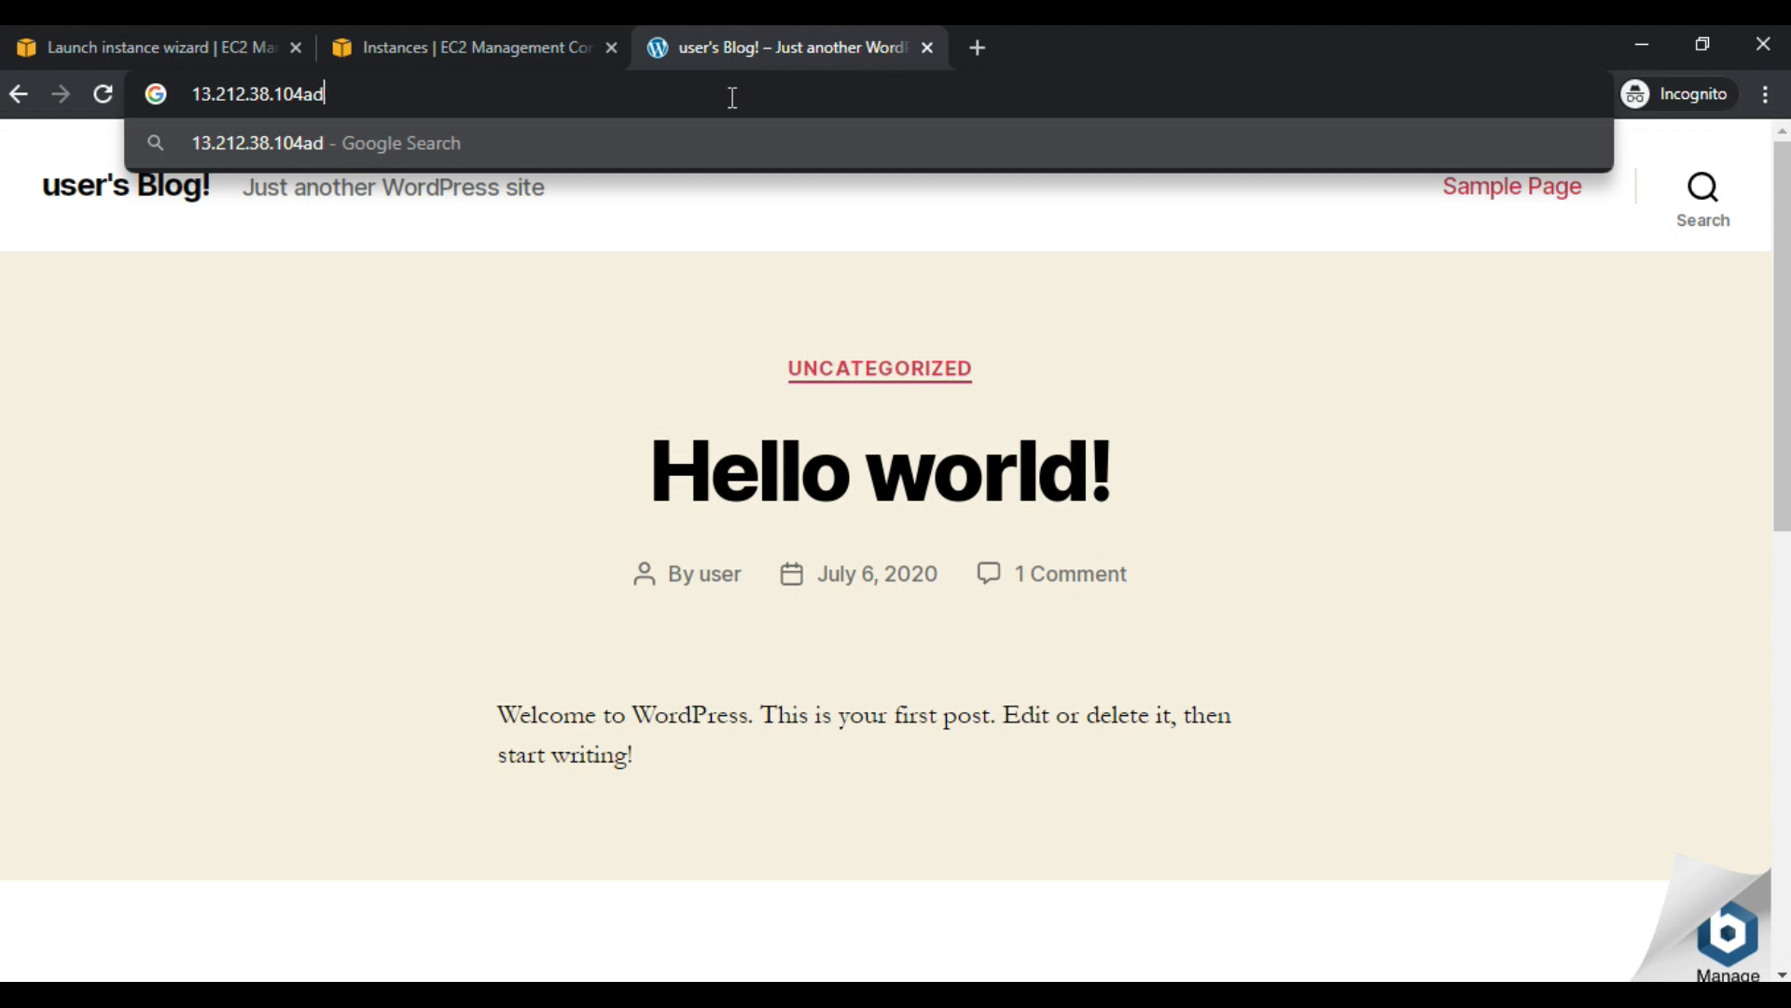
type("/admin")
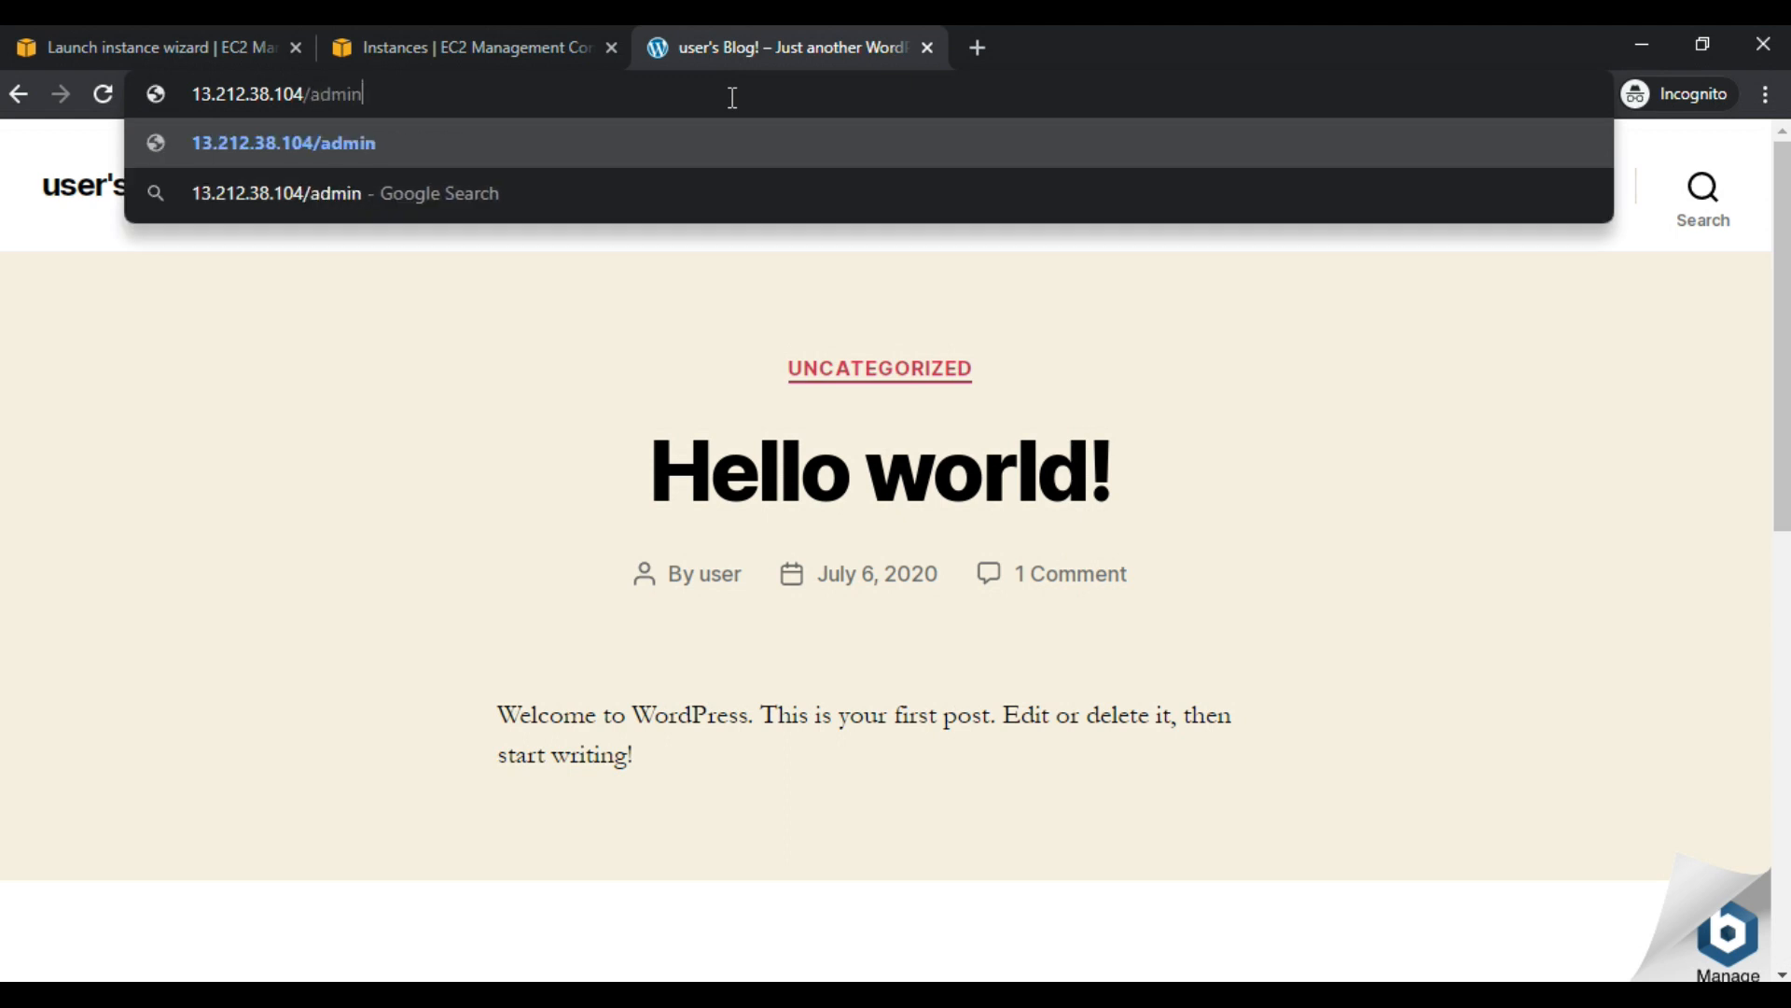
key("Return")
left_click(855, 601)
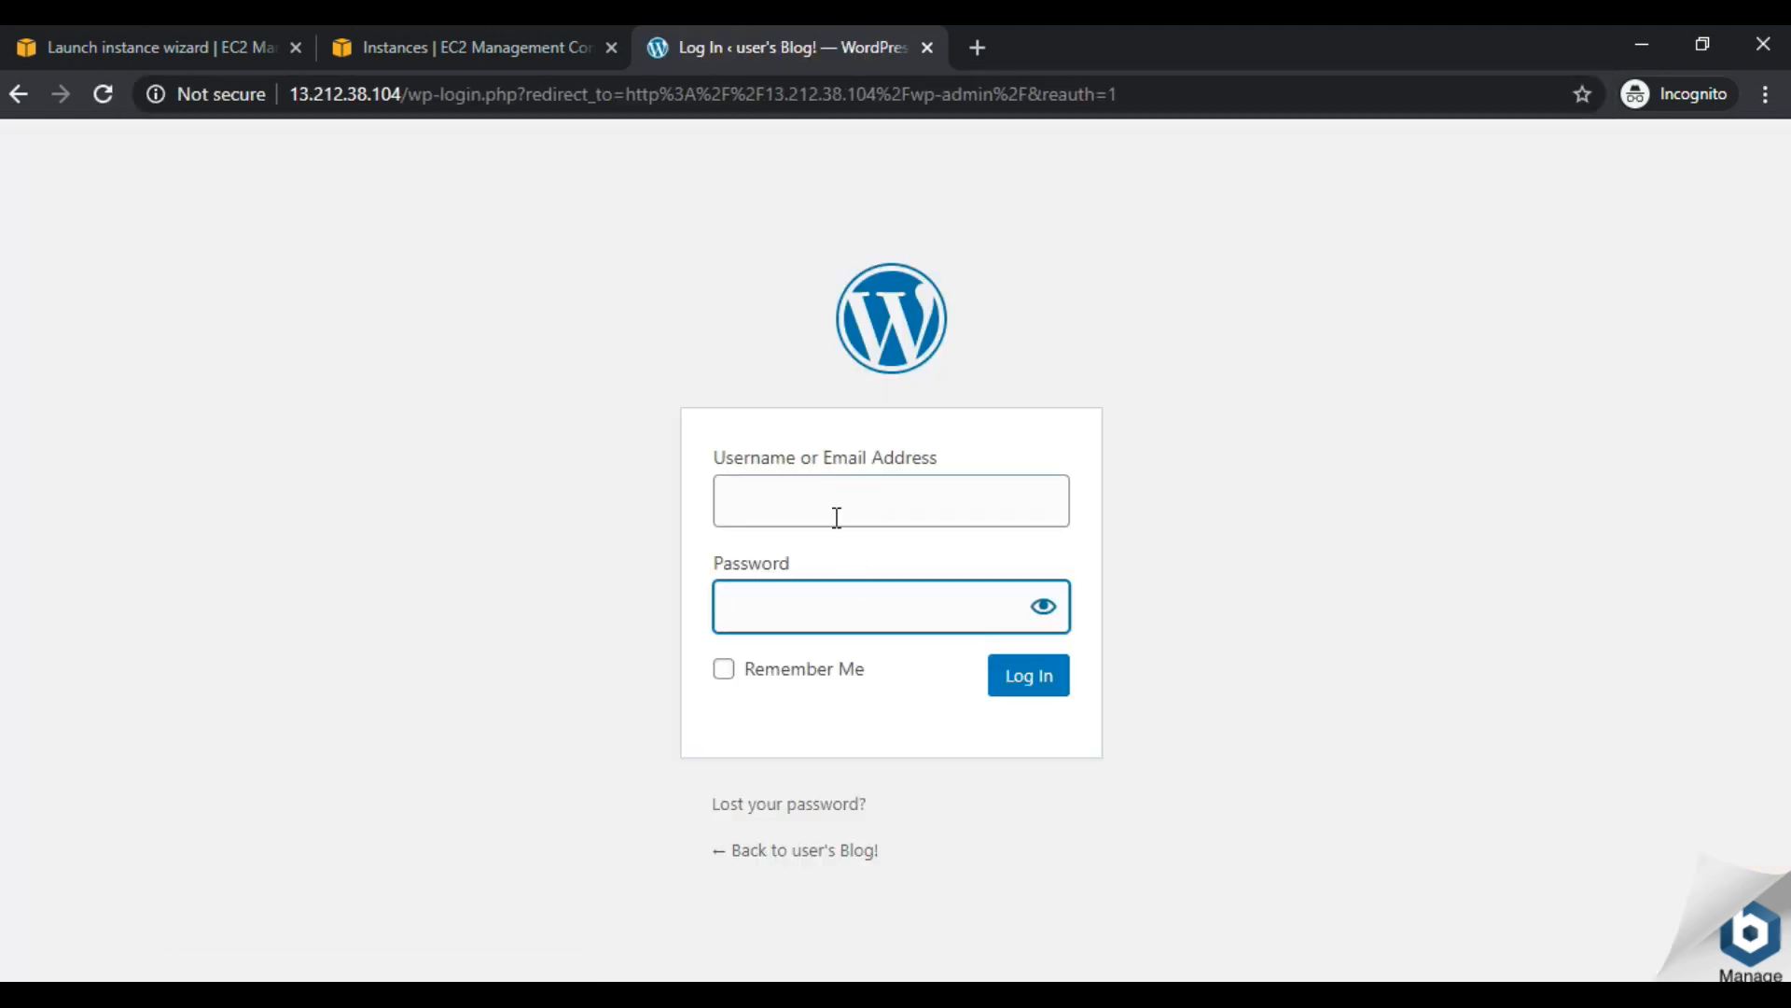
Go back to the EC2 instances page and get the system log of the wordpress instance.
left_click(534, 46)
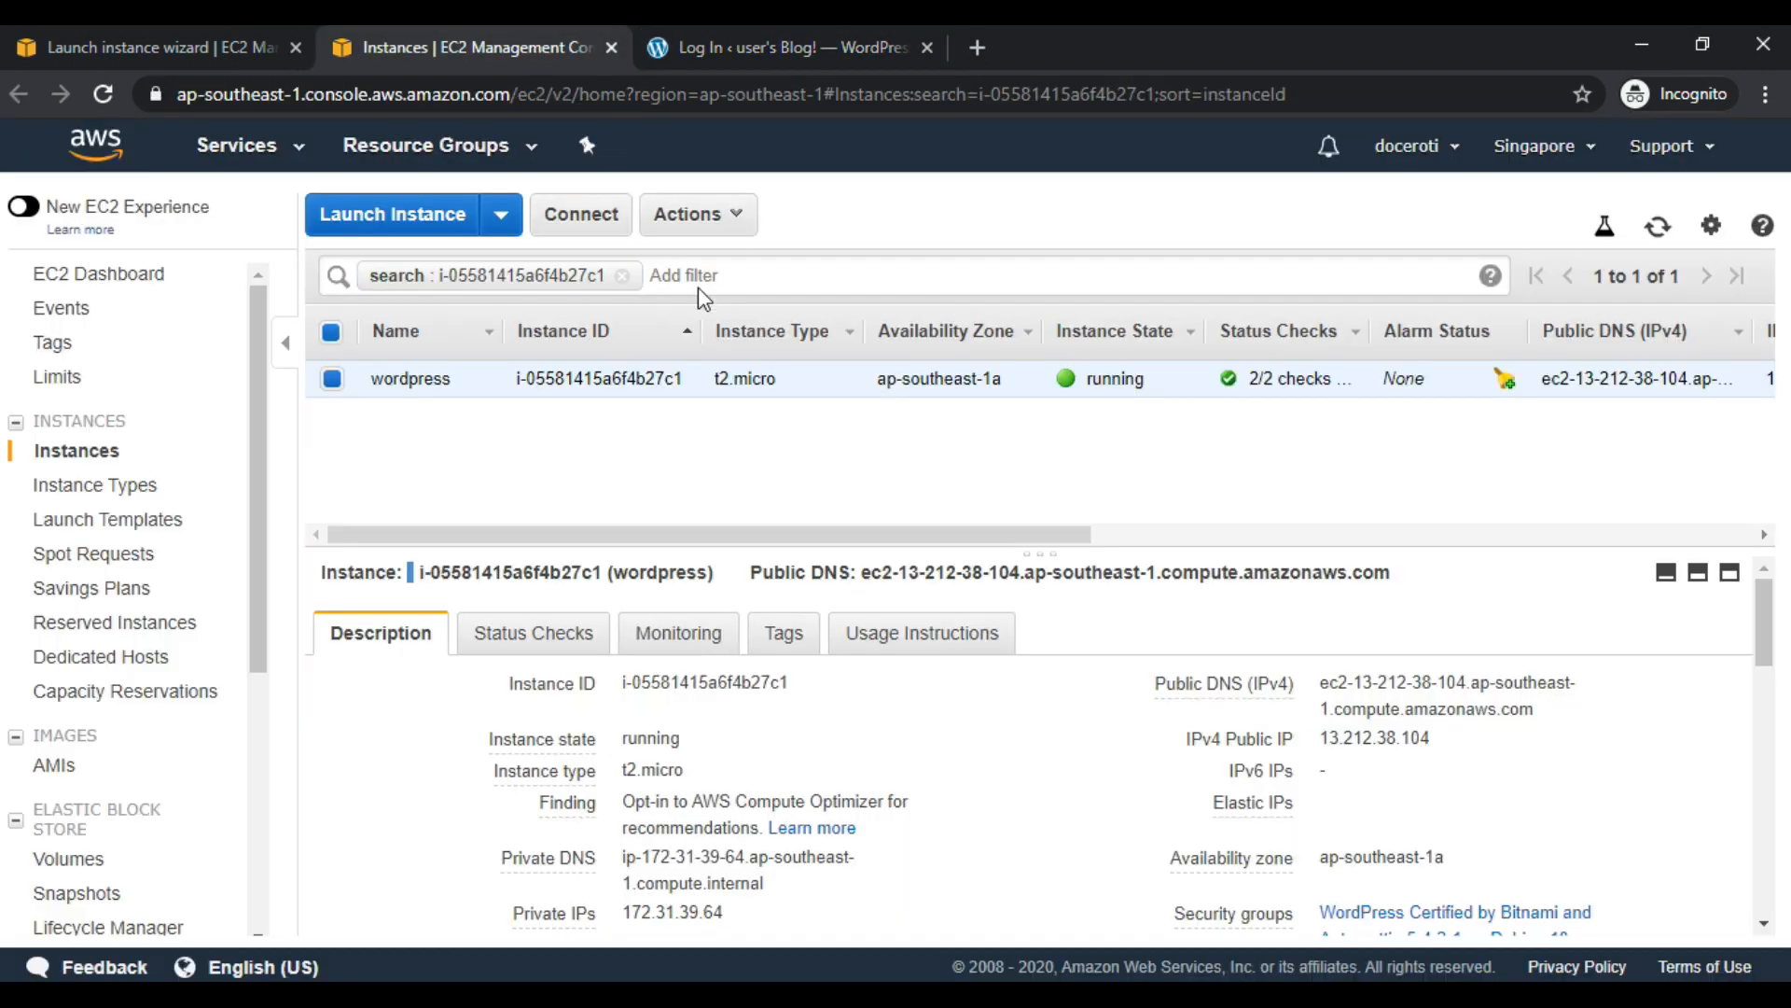
left_click(706, 215)
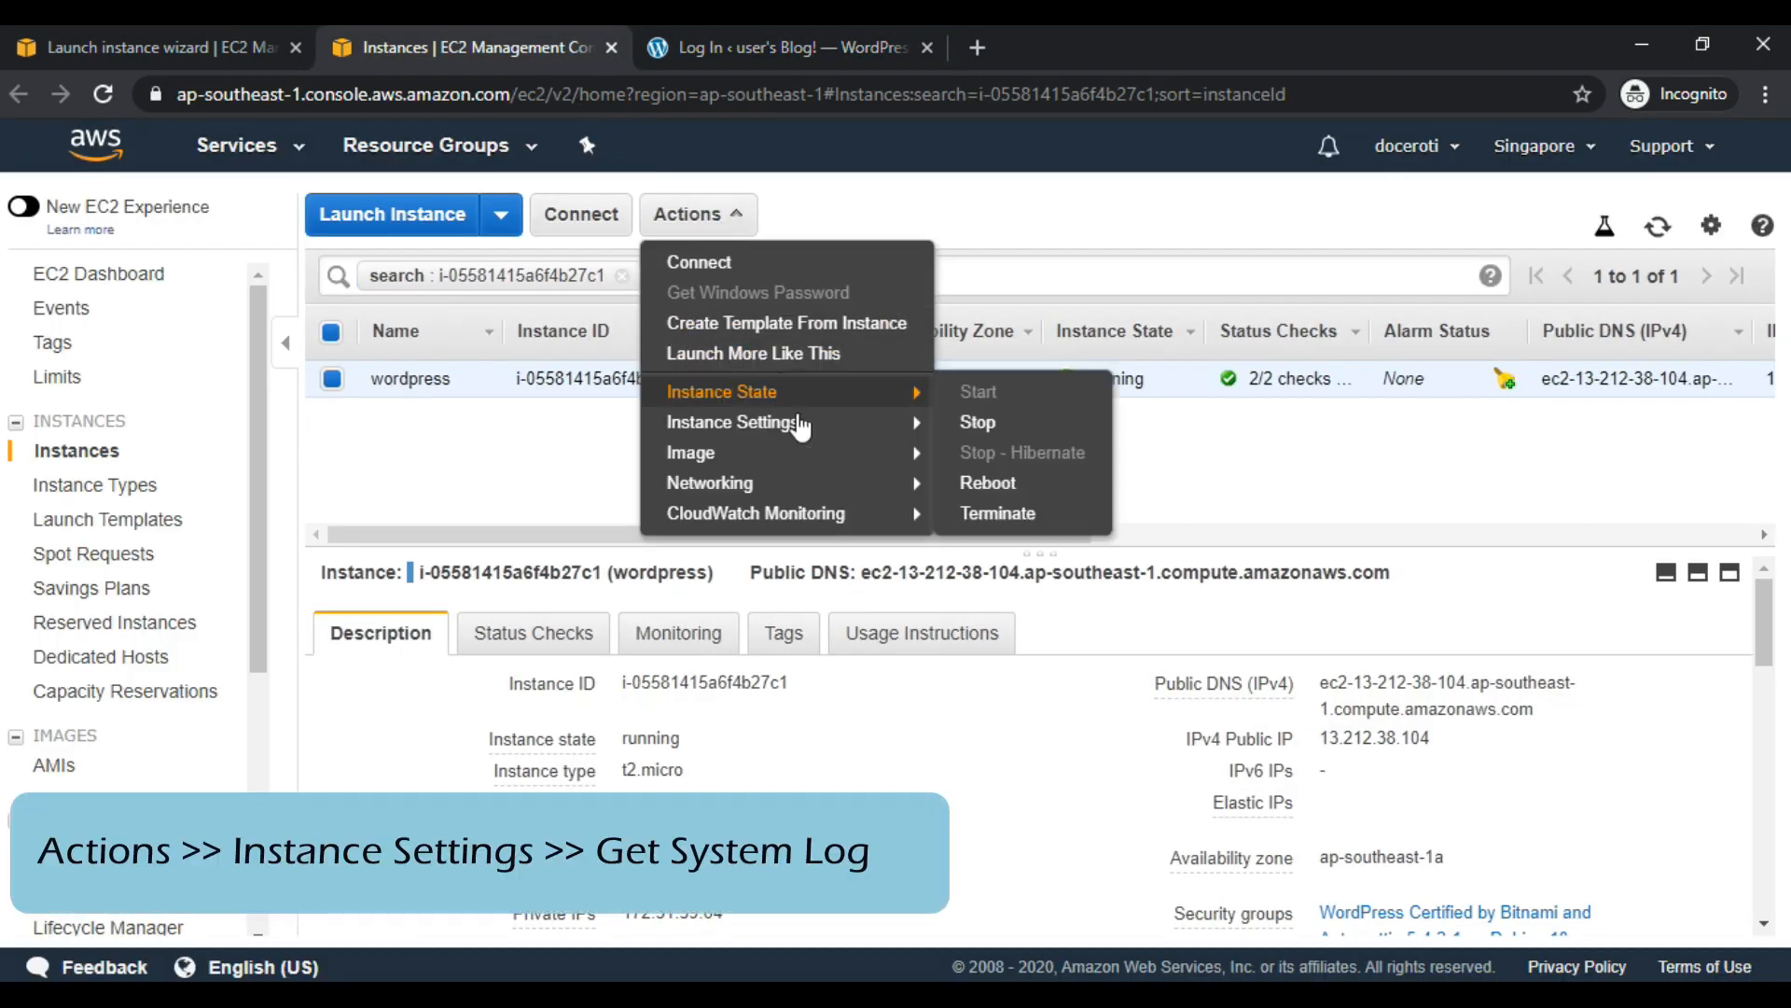
mouse_move(800, 434)
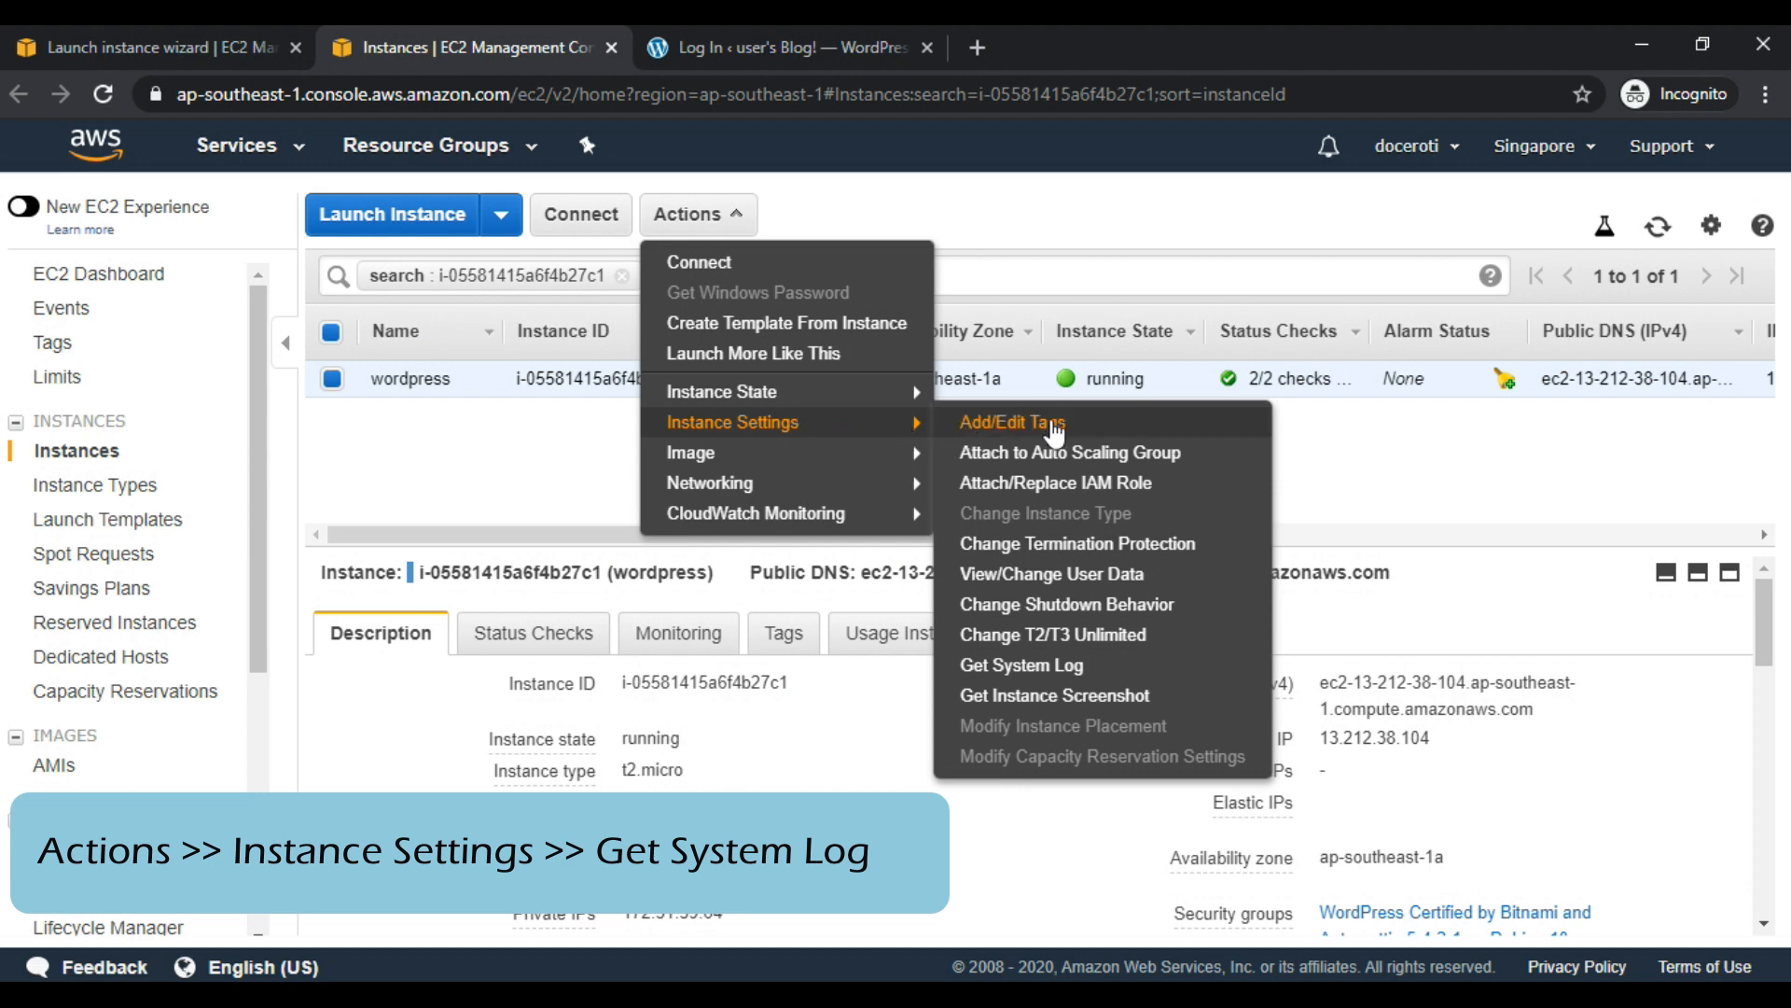
left_click(1062, 665)
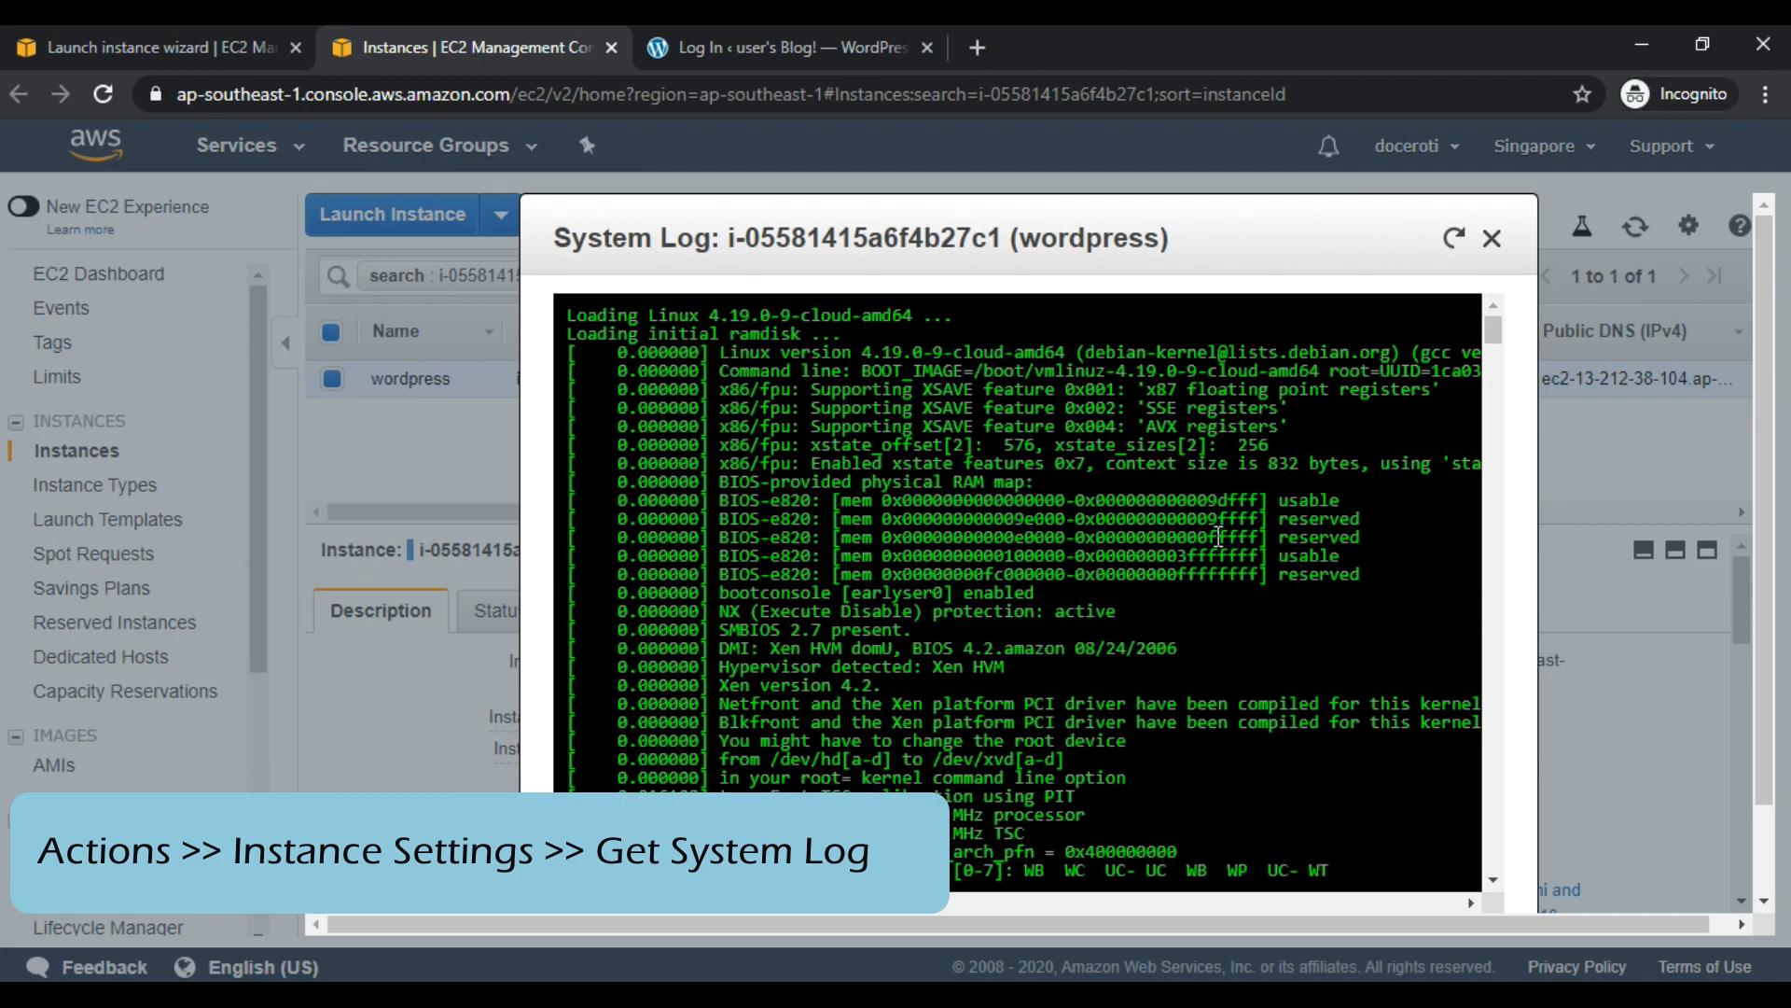
Find the Bitnami application username and password in the system log and select the password value.
scroll(1219, 537, "down", 10)
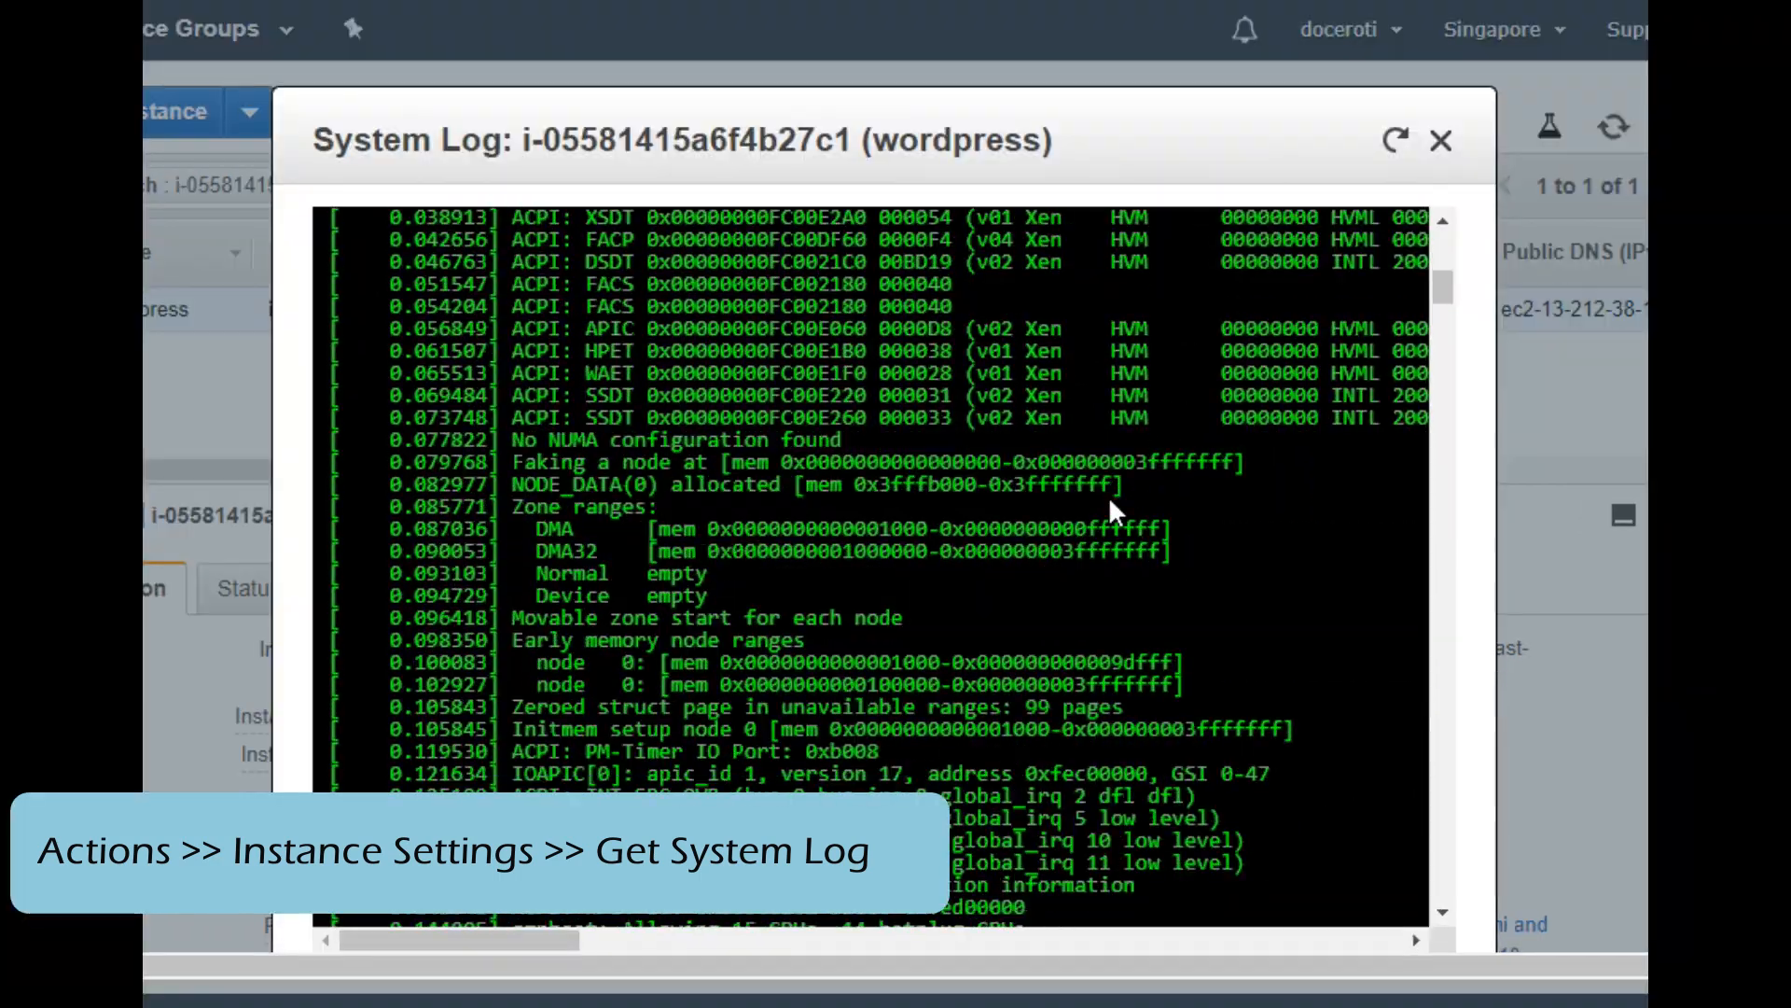
scroll(1111, 504, "down", 15)
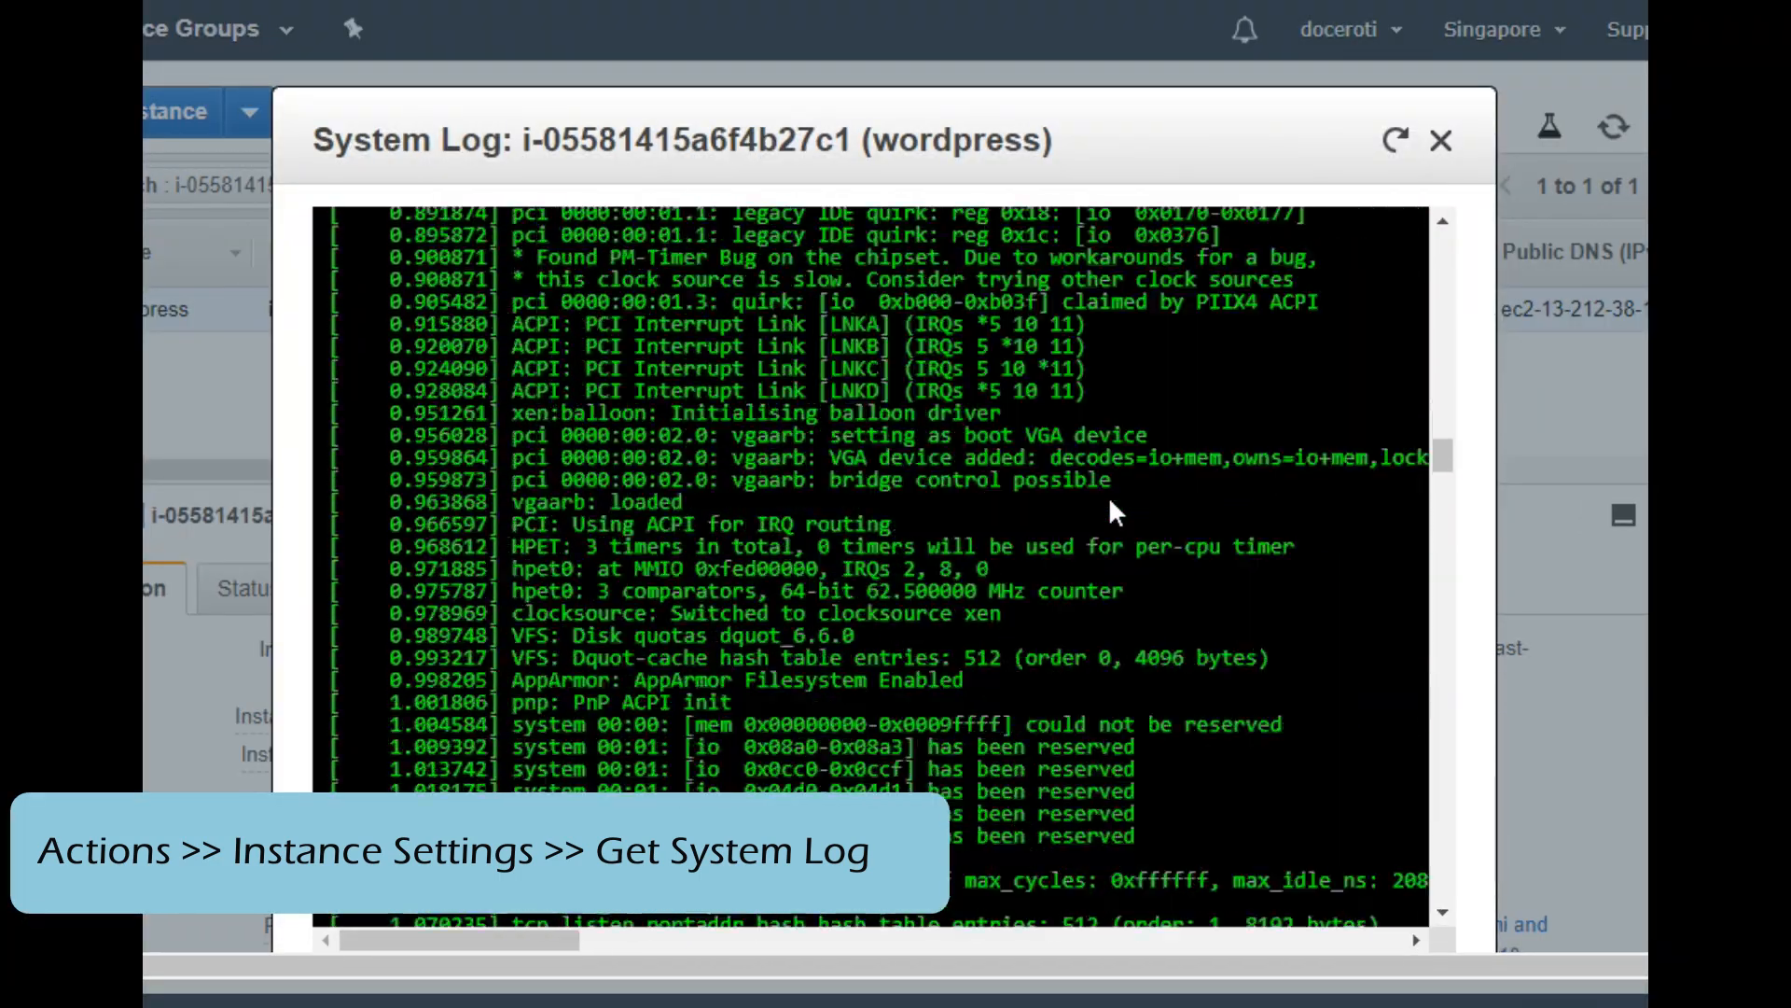
scroll(1108, 495, "down", 20)
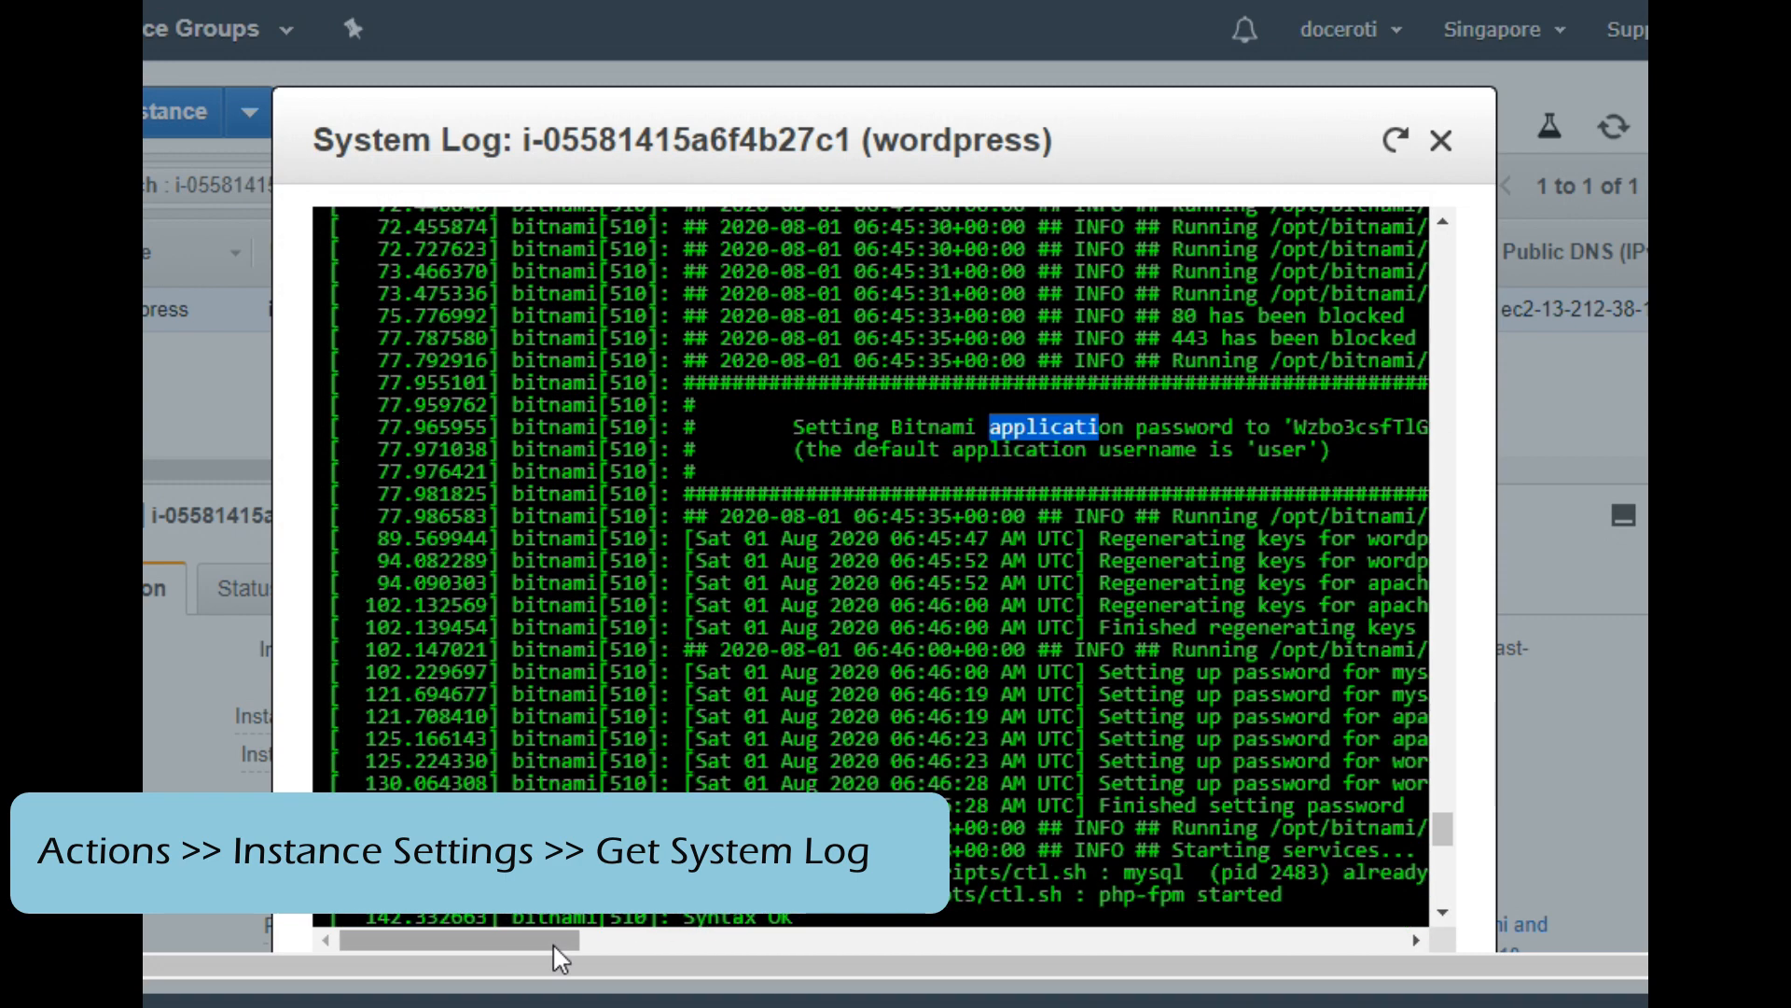
left_click_drag(552, 942, 616, 943)
double_click(1035, 427)
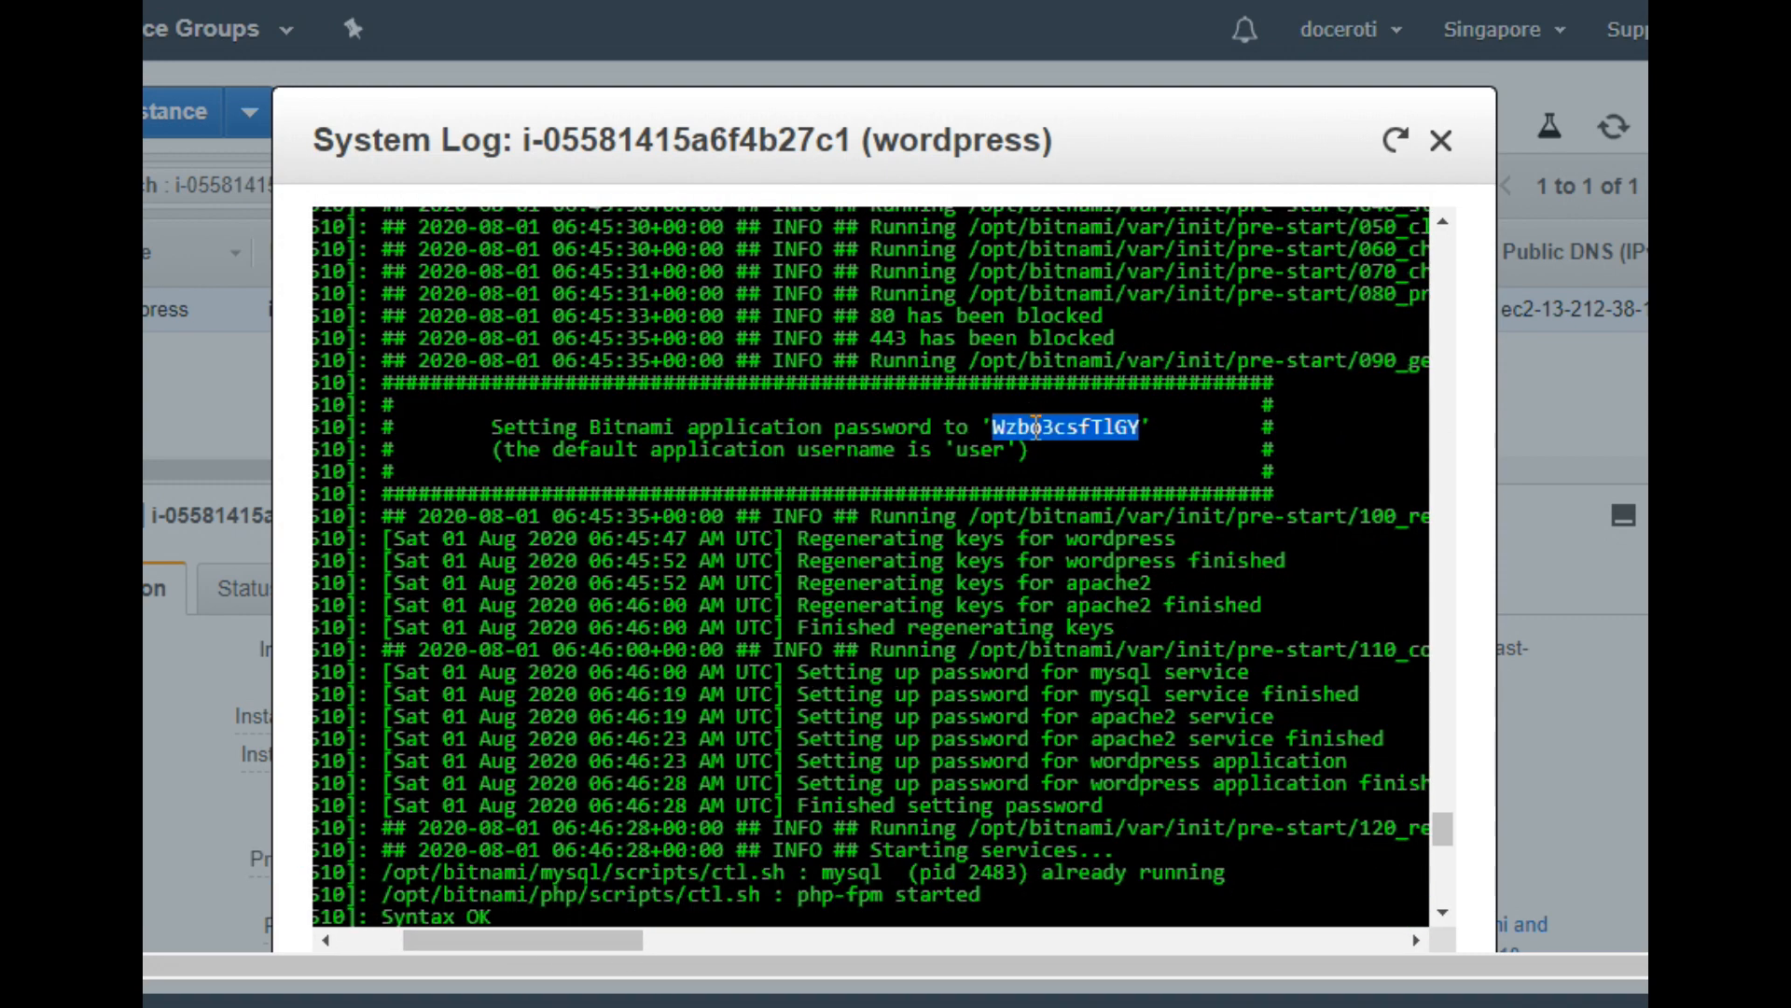
double_click(1002, 452)
left_click_drag(522, 417, 1054, 466)
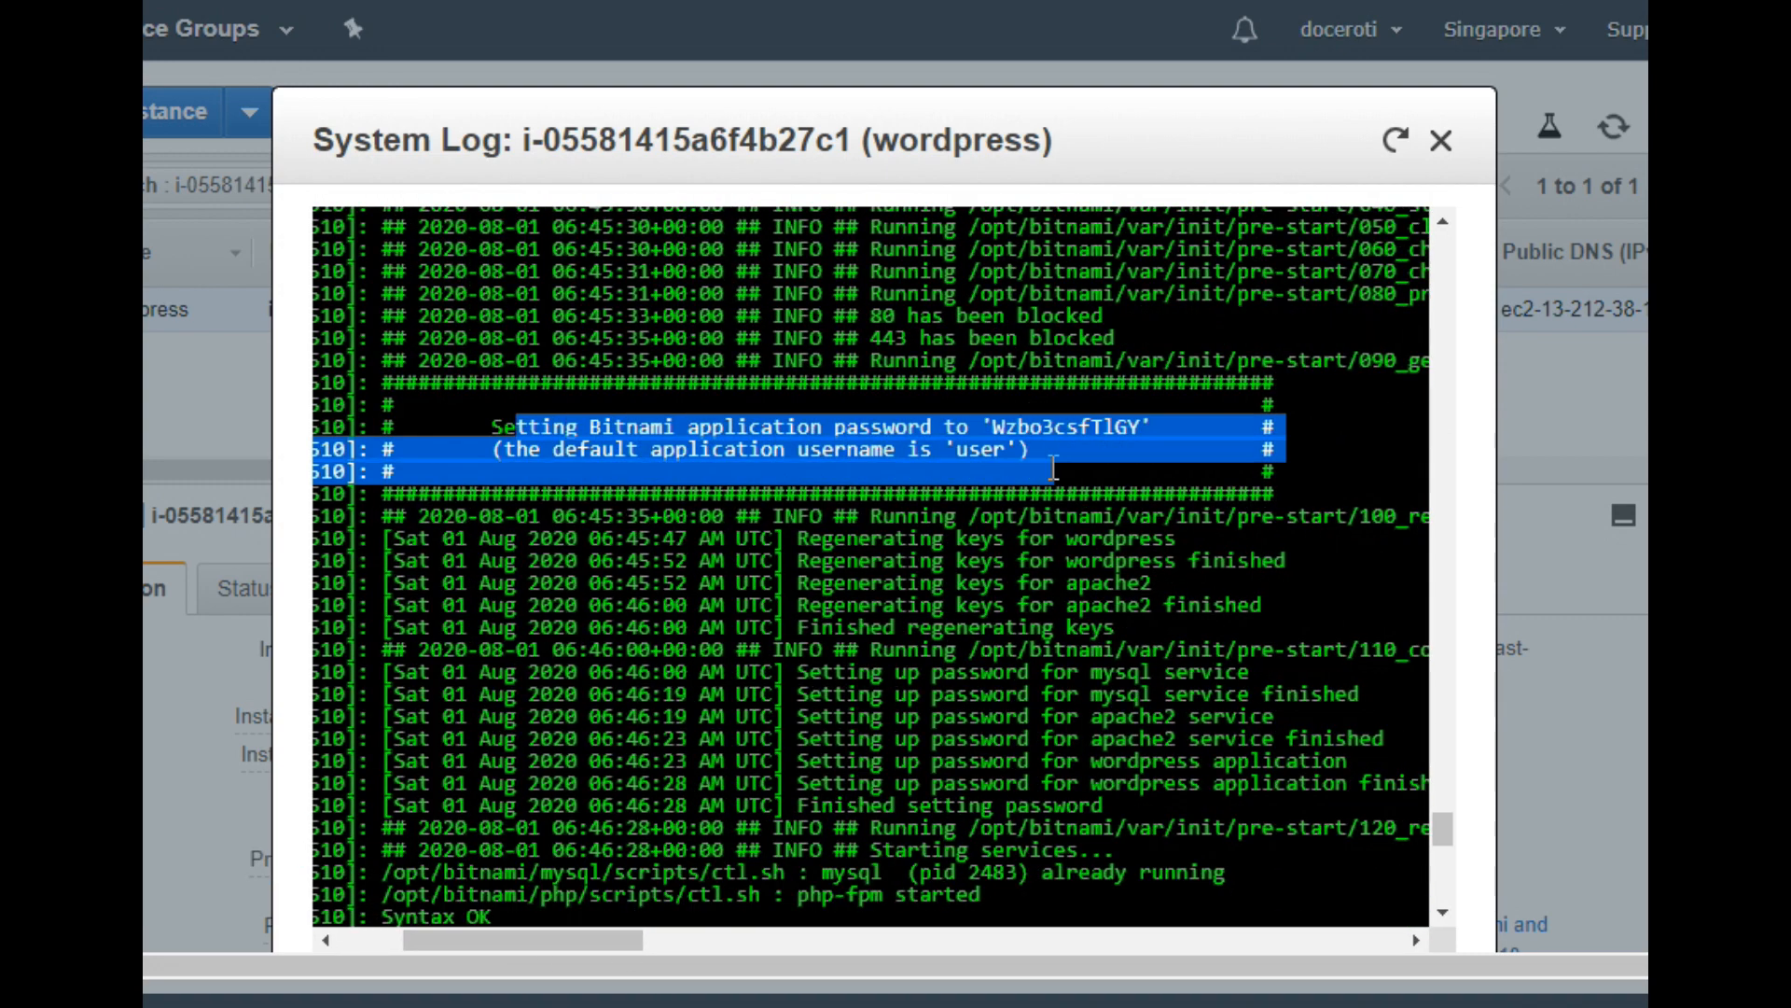
left_click(1076, 456)
double_click(1026, 427)
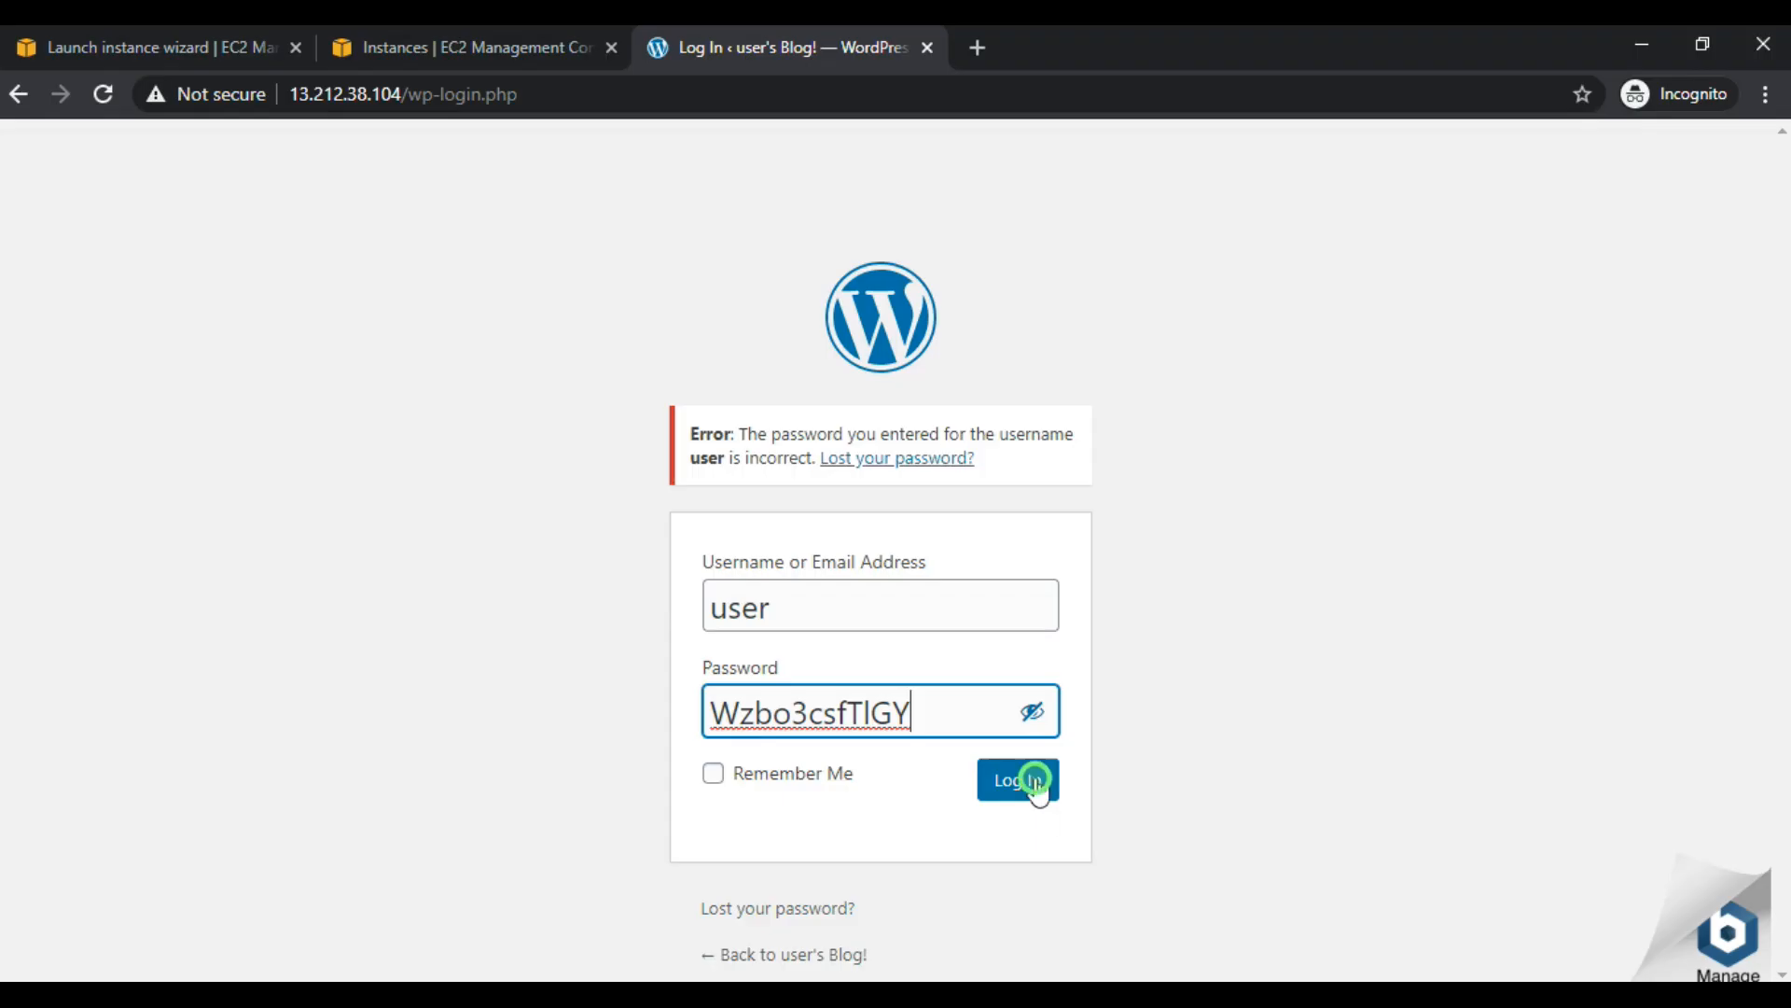
Log in to WordPress as user with the application password from the system log, and look through the dashboard.
left_click(1032, 780)
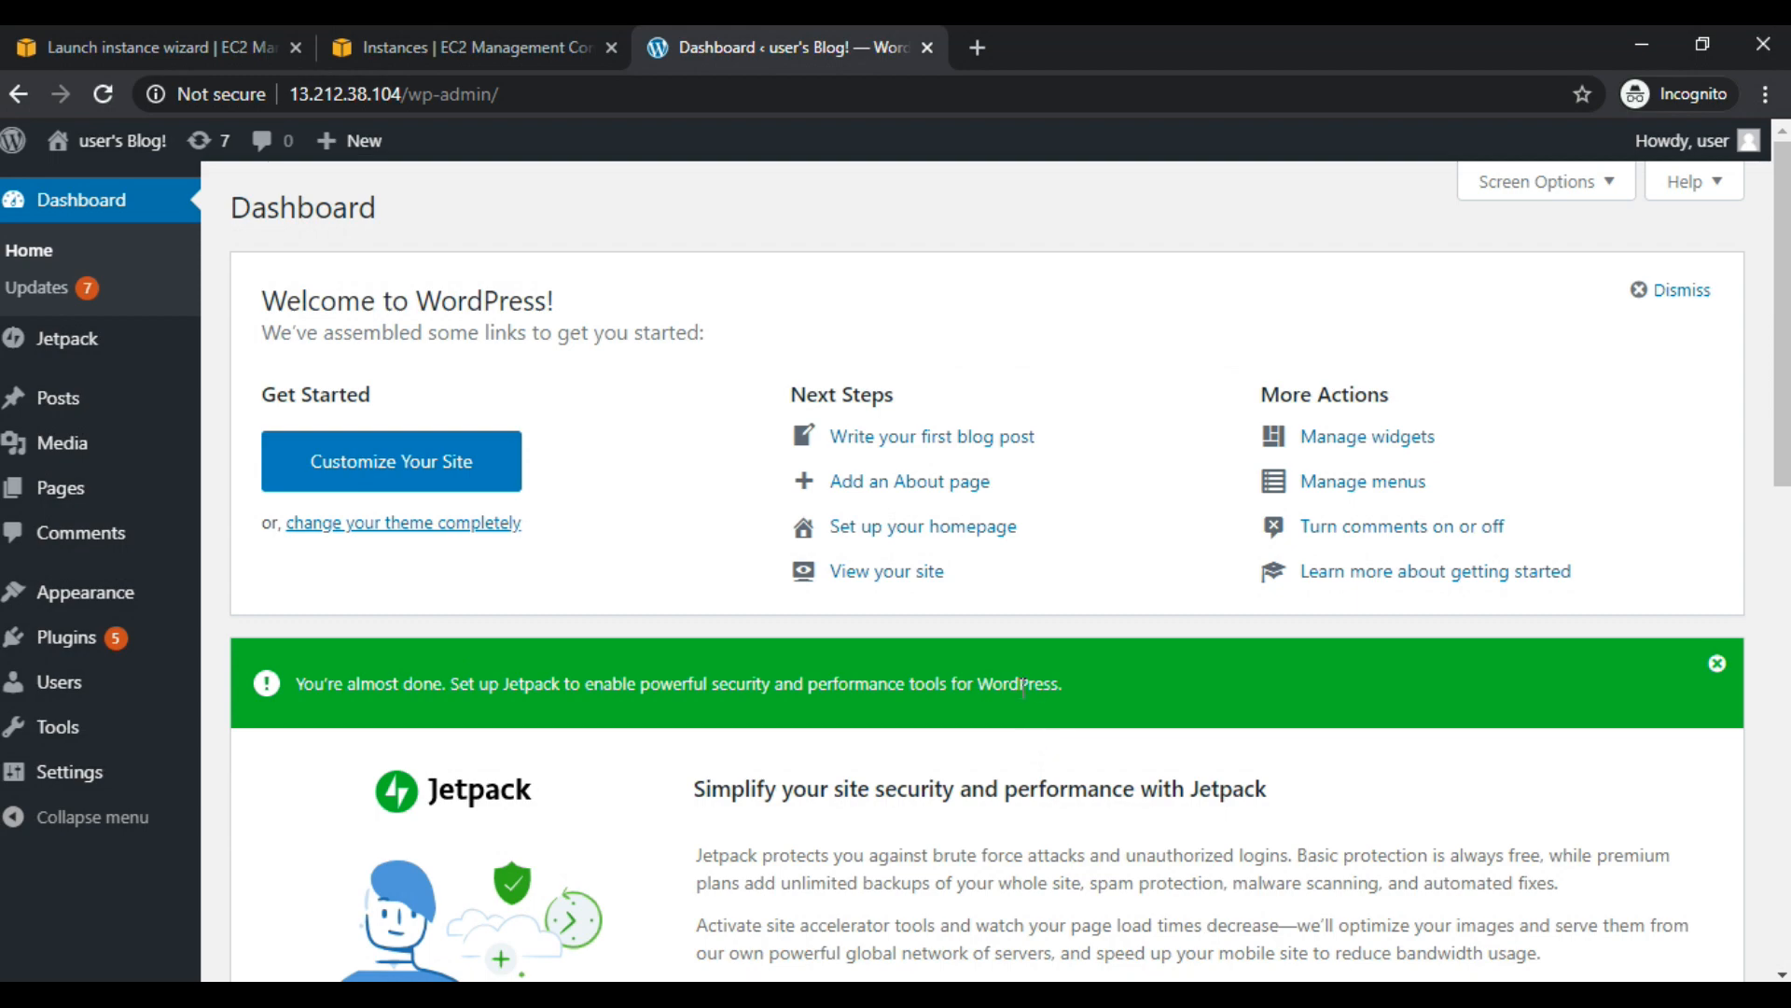
scroll(1115, 556, "down", 10)
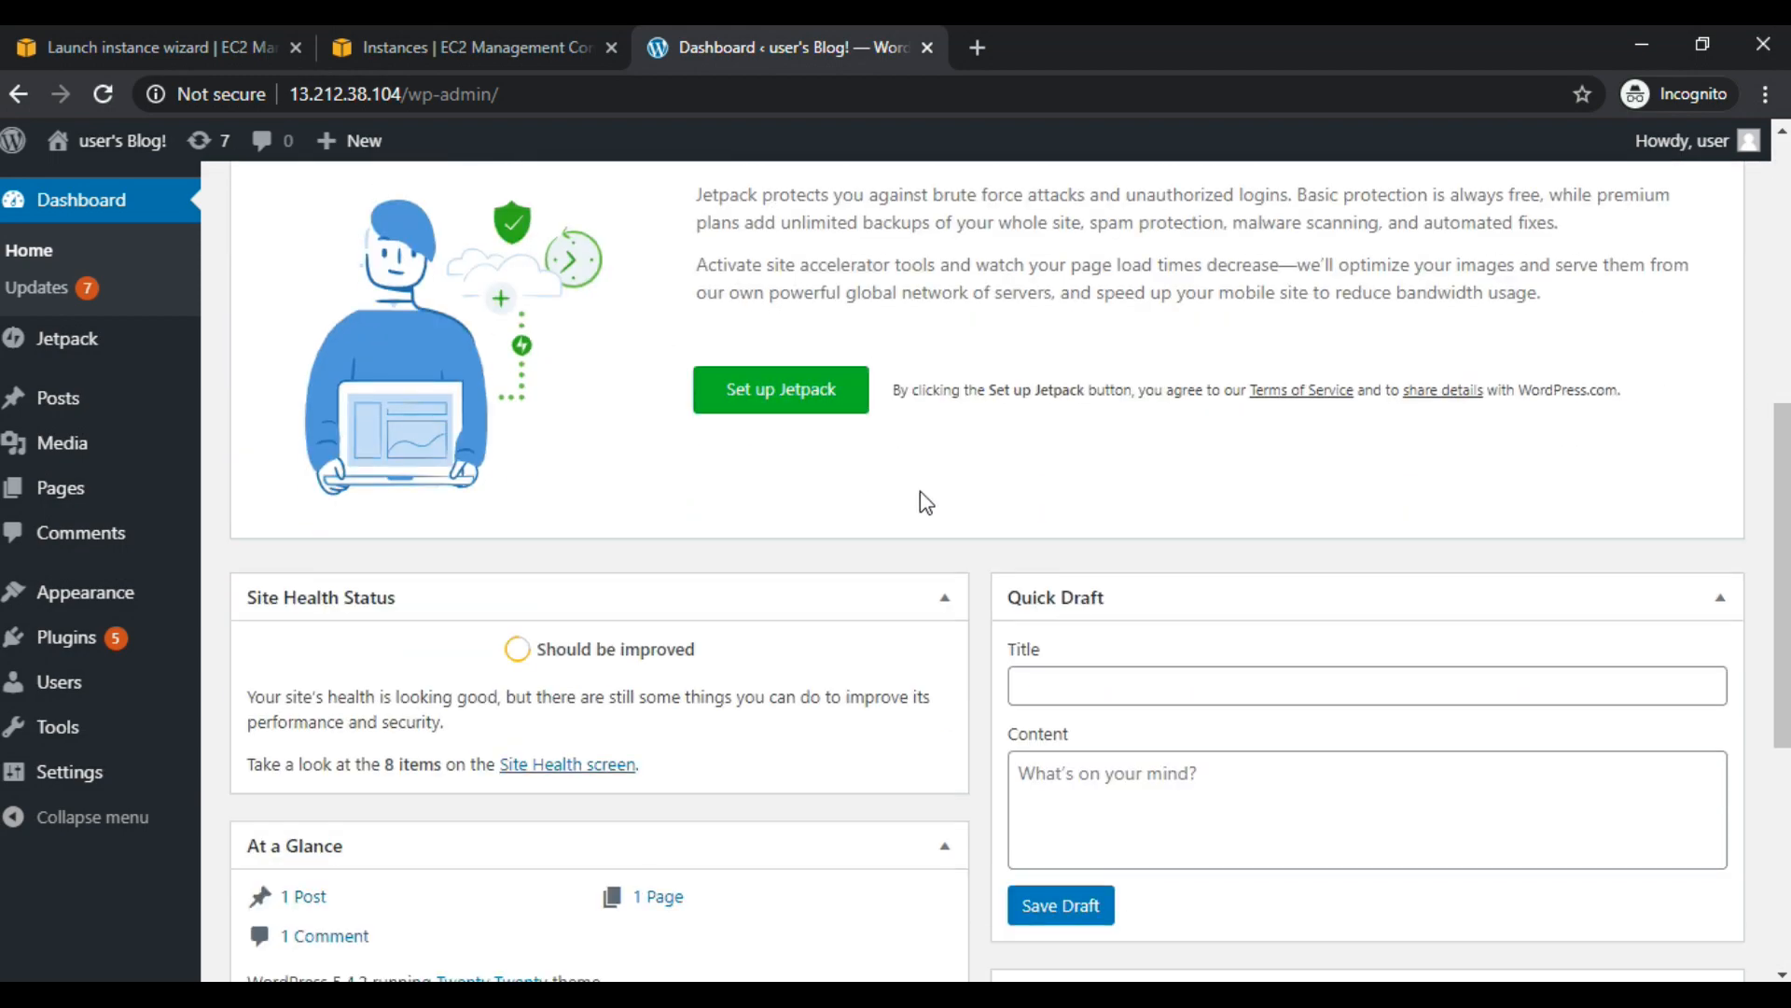
scroll(120, 232, "down", 3)
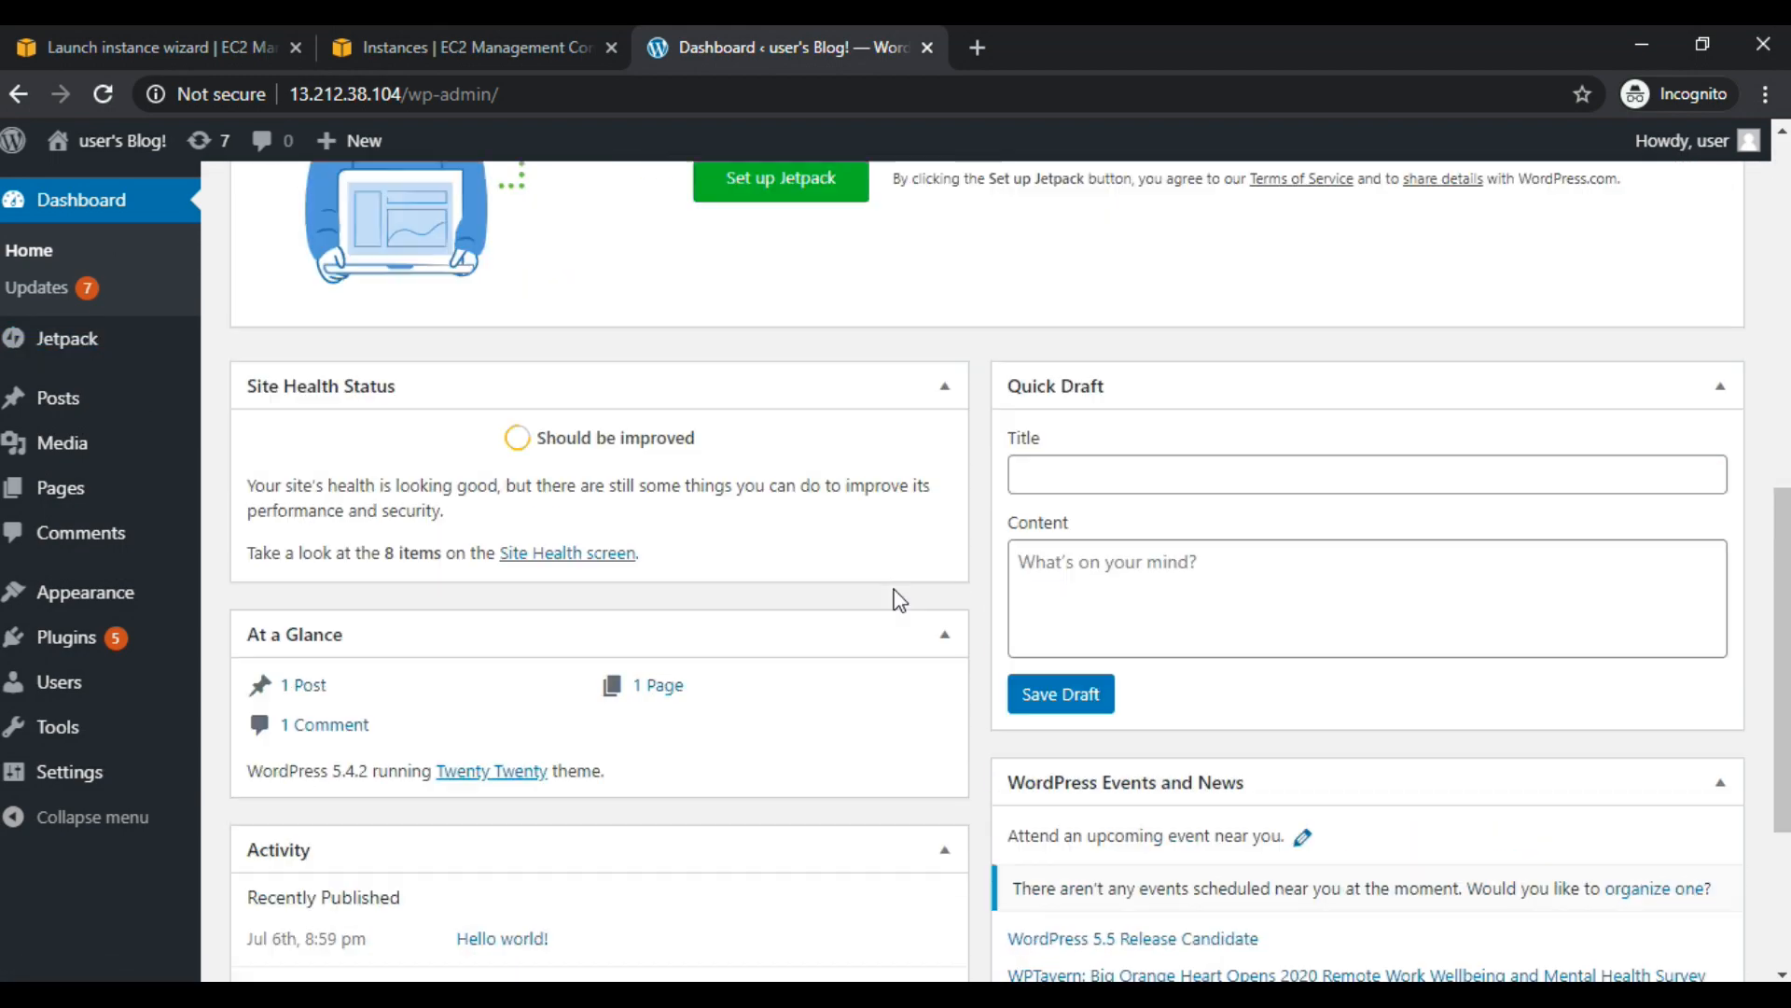
scroll(899, 600, "up", 10)
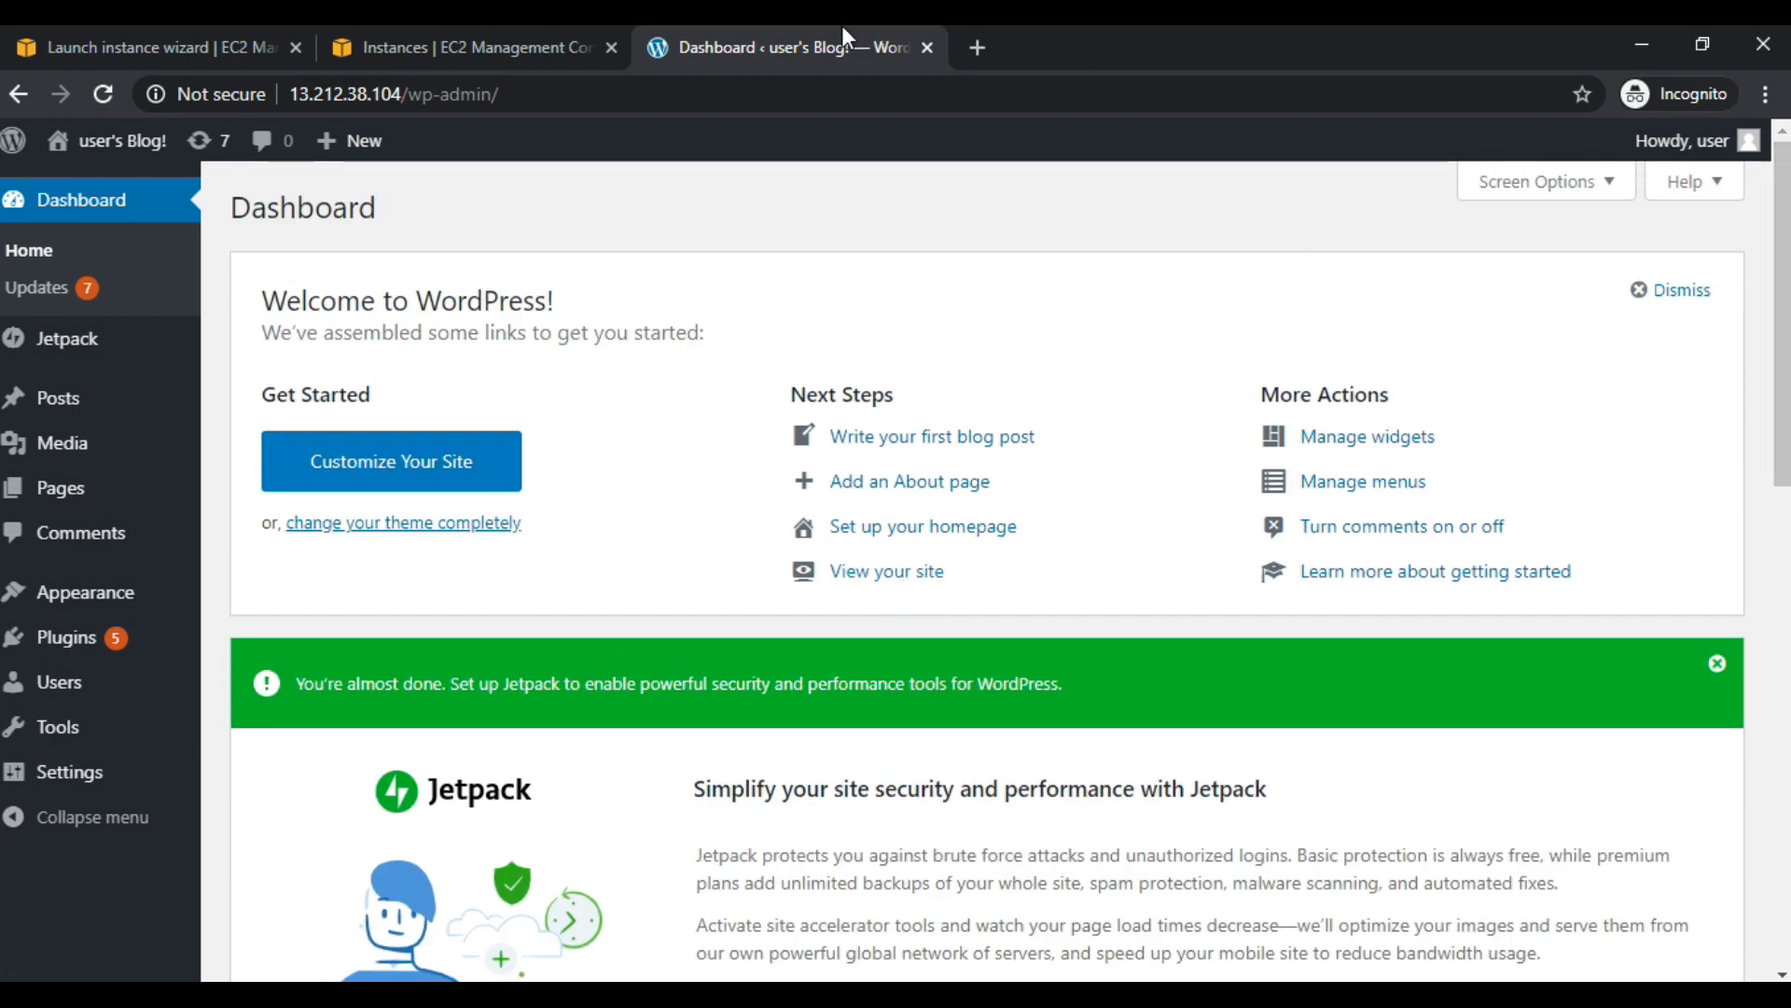
Return to the EC2 console and close the wordpress instance's system log.
left_click(495, 45)
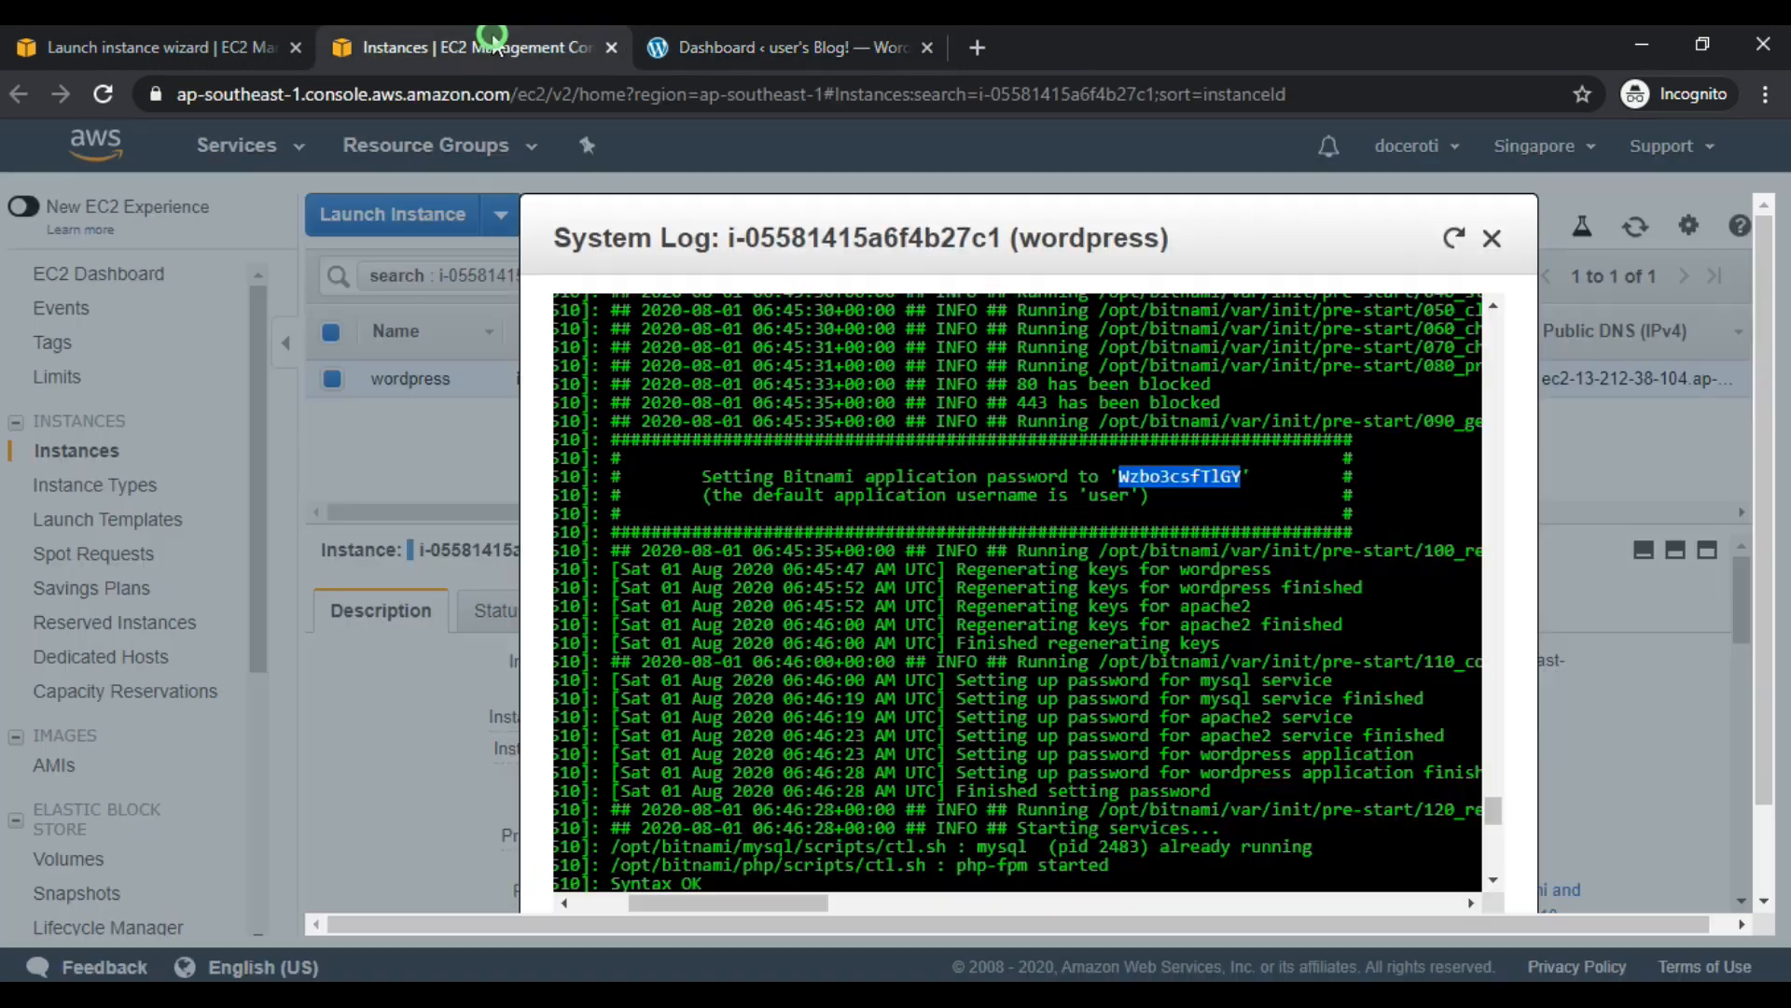
left_click(1492, 239)
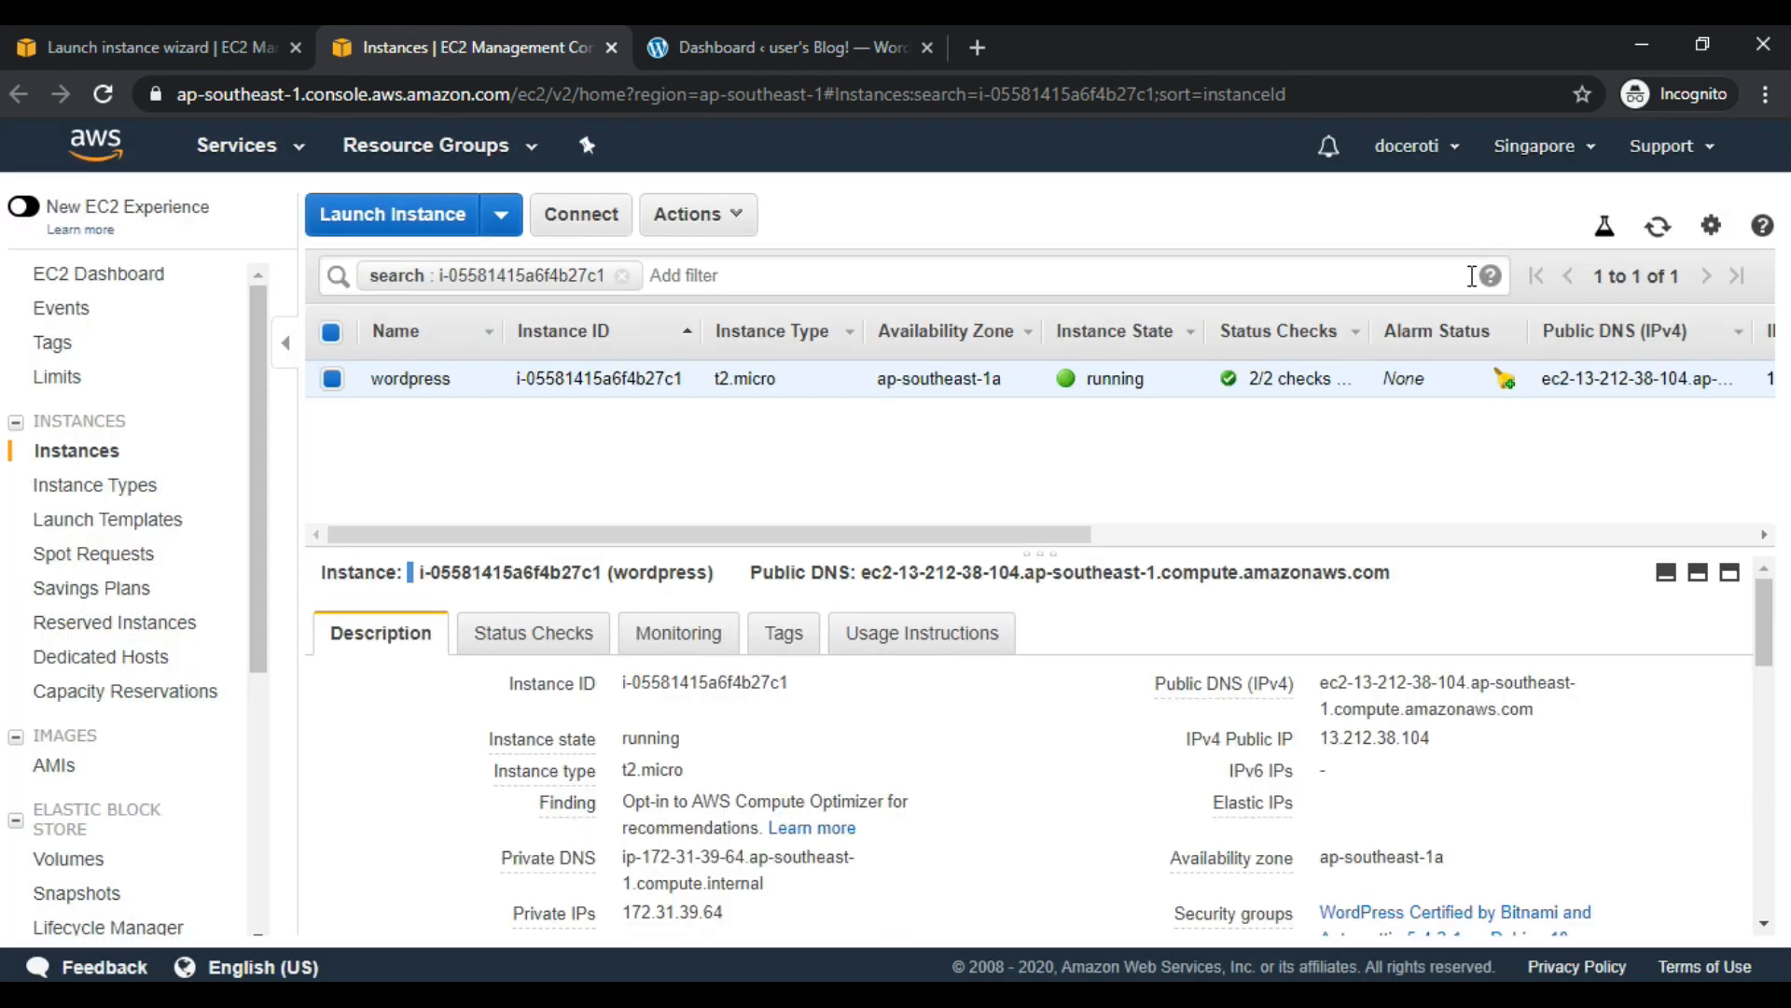